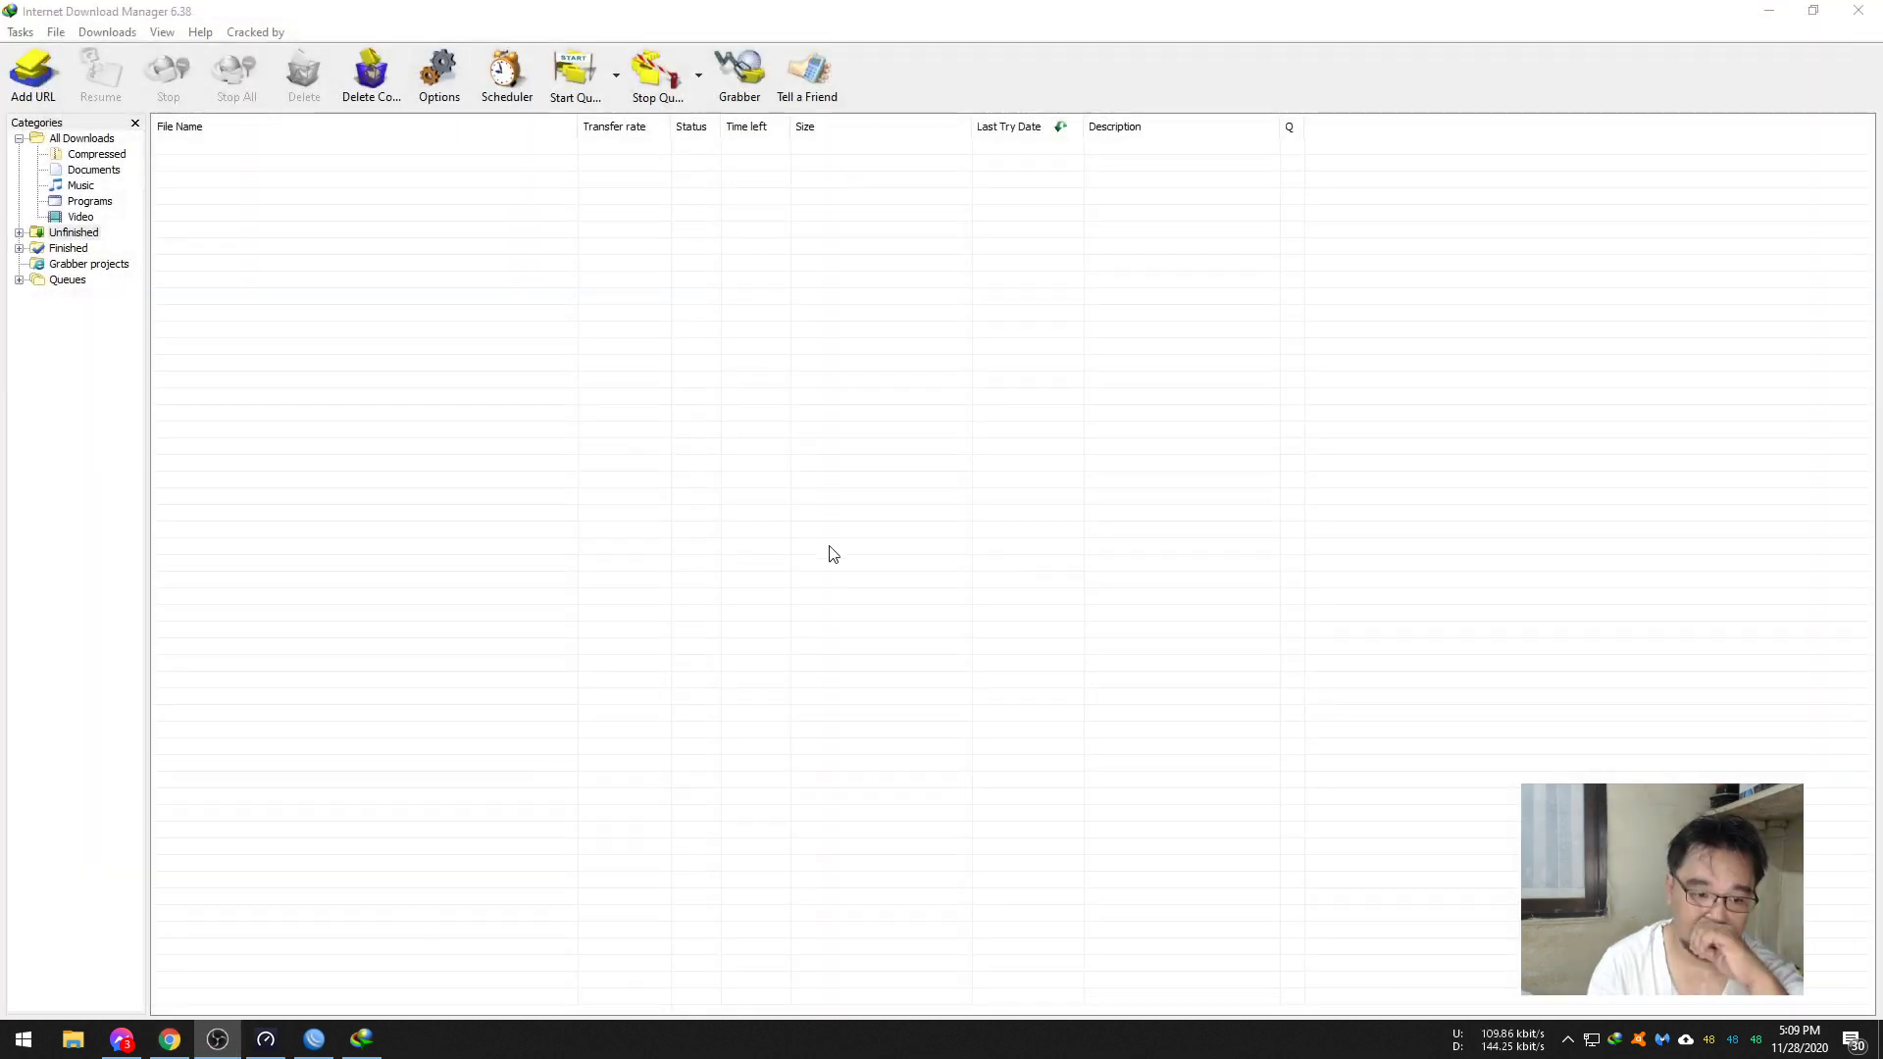
- Switch to WinBox and remove all existing simple queues from the Queue List
{"action": "left_click", "coordinate": [313, 1039]}
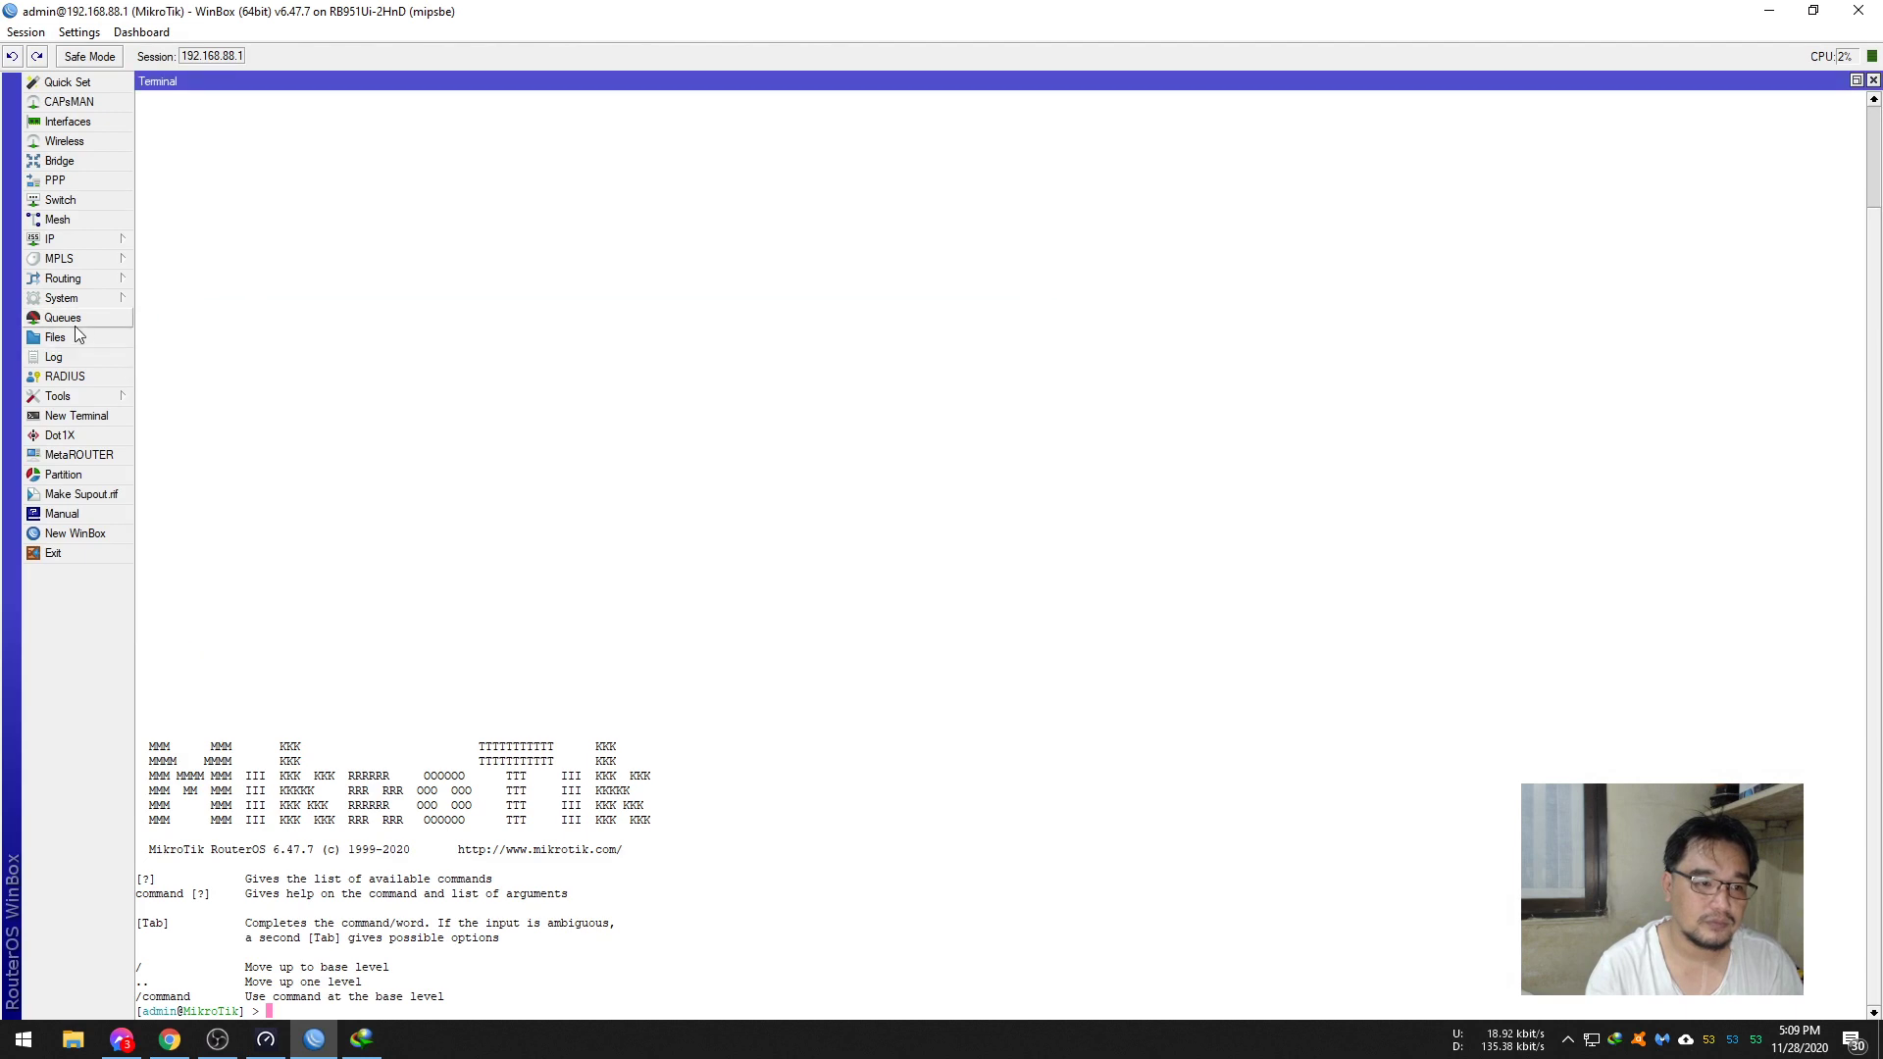
{"action": "left_click", "coordinate": [75, 324]}
{"action": "key", "text": "ctrl+a"}
{"action": "left_click", "coordinate": [189, 176]}
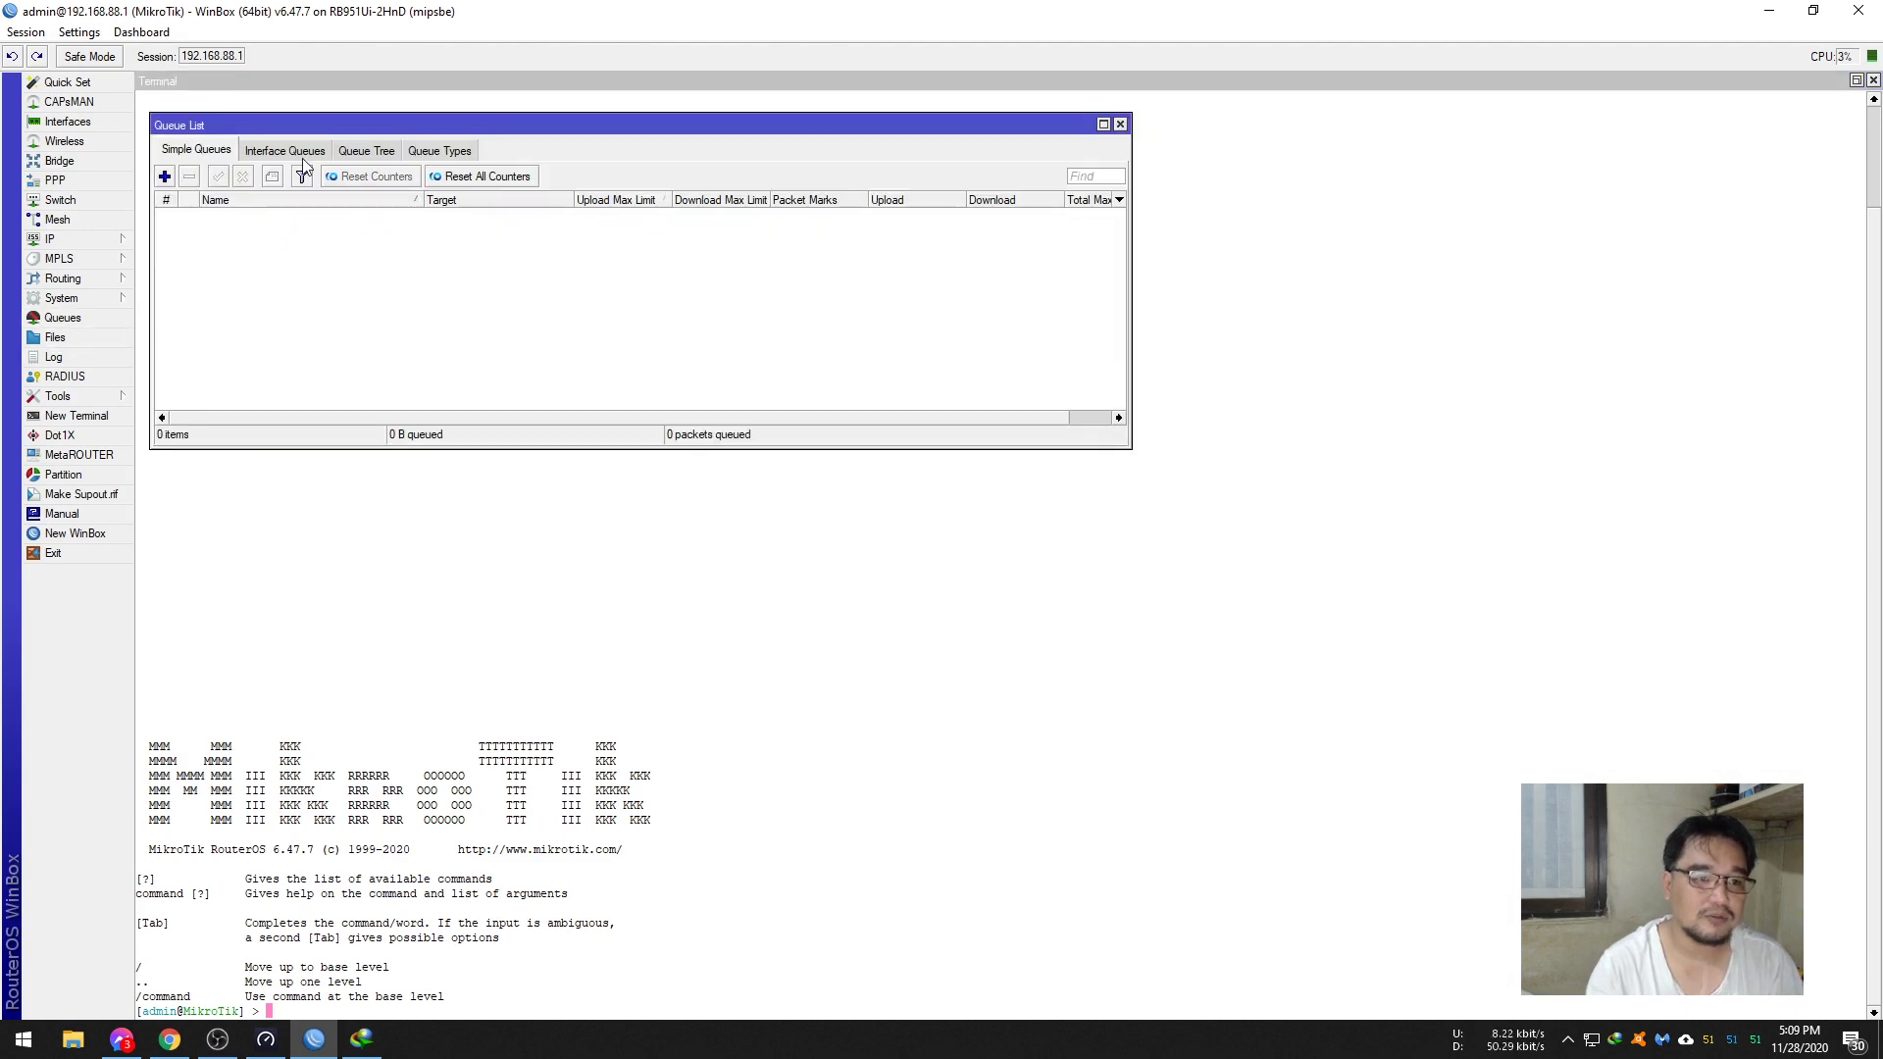
- Open the firewall's mangle rules and delete all of them
{"action": "left_click", "coordinate": [126, 240]}
{"action": "left_click", "coordinate": [261, 392]}
{"action": "key", "text": "ctrl+a"}
{"action": "key", "text": "Delete"}
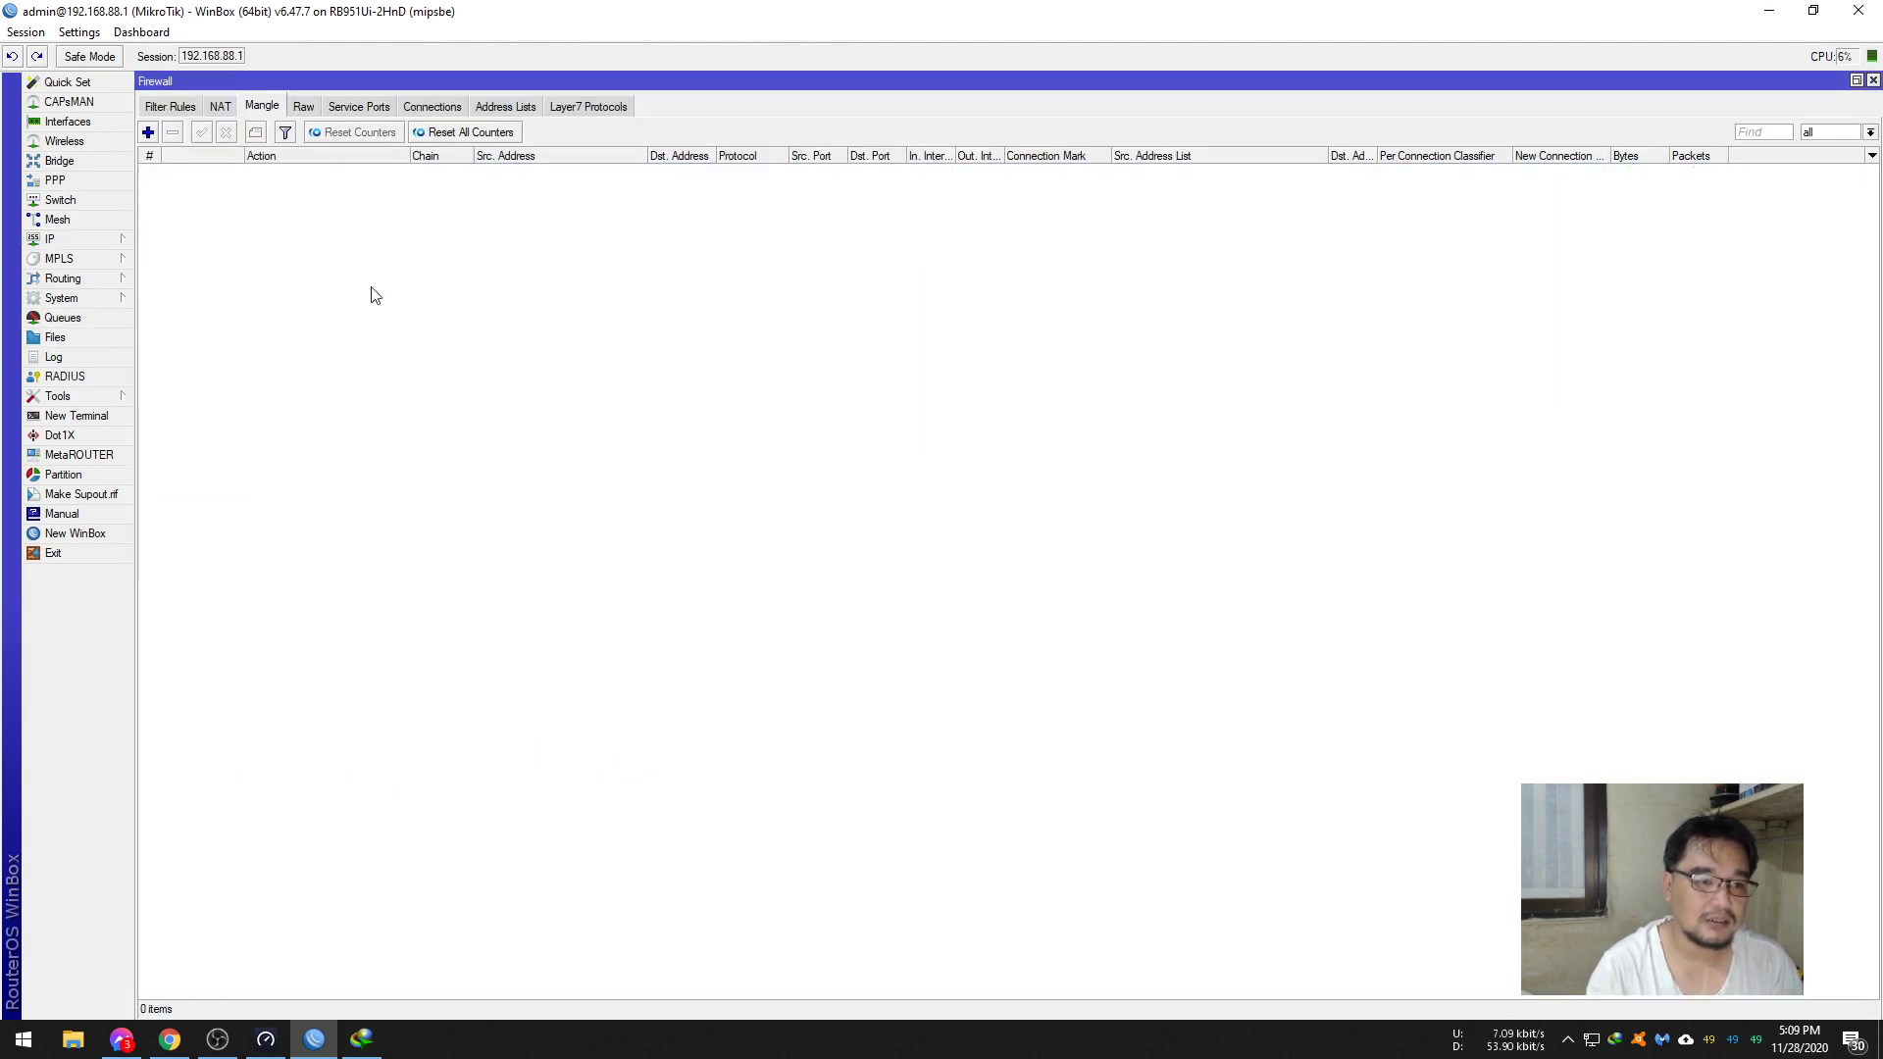
- Open the Torch tool and set its interface to bridge
{"action": "left_click", "coordinate": [117, 395]}
{"action": "left_click", "coordinate": [185, 689]}
{"action": "left_click", "coordinate": [404, 132]}
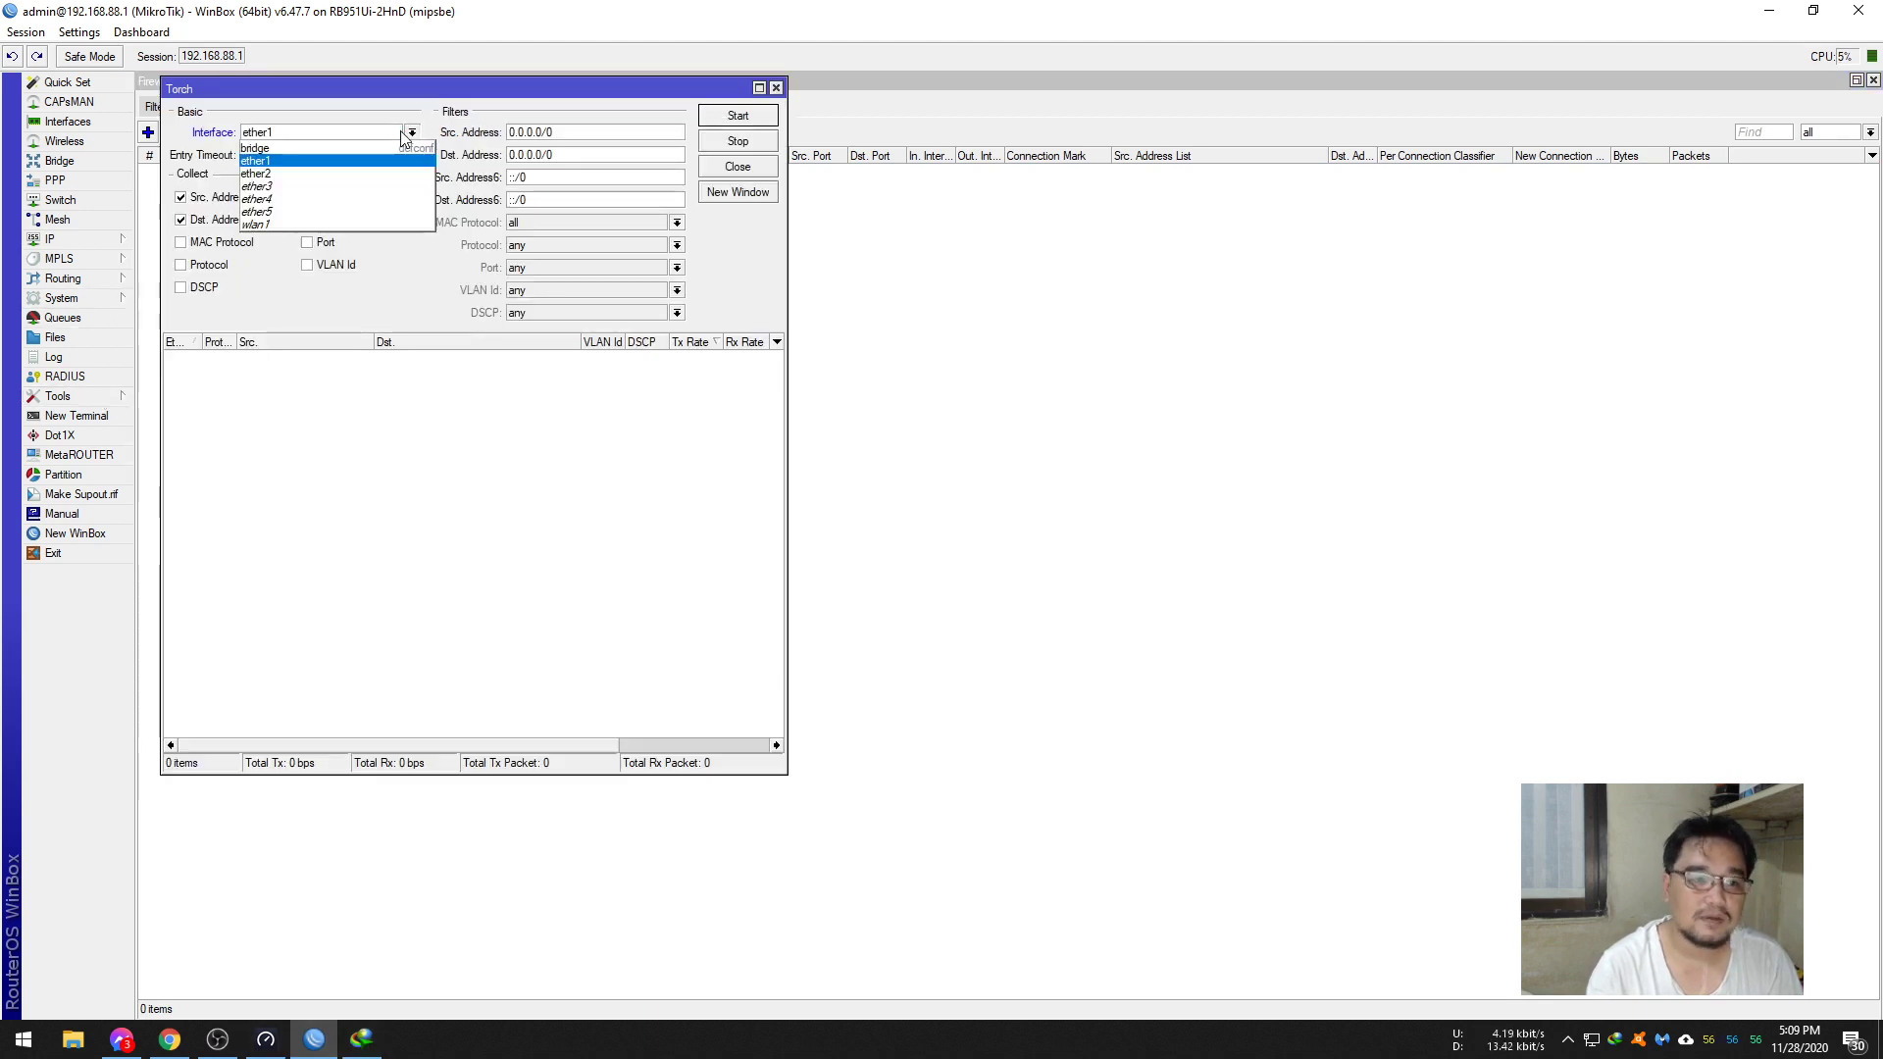
{"action": "left_click", "coordinate": [382, 148]}
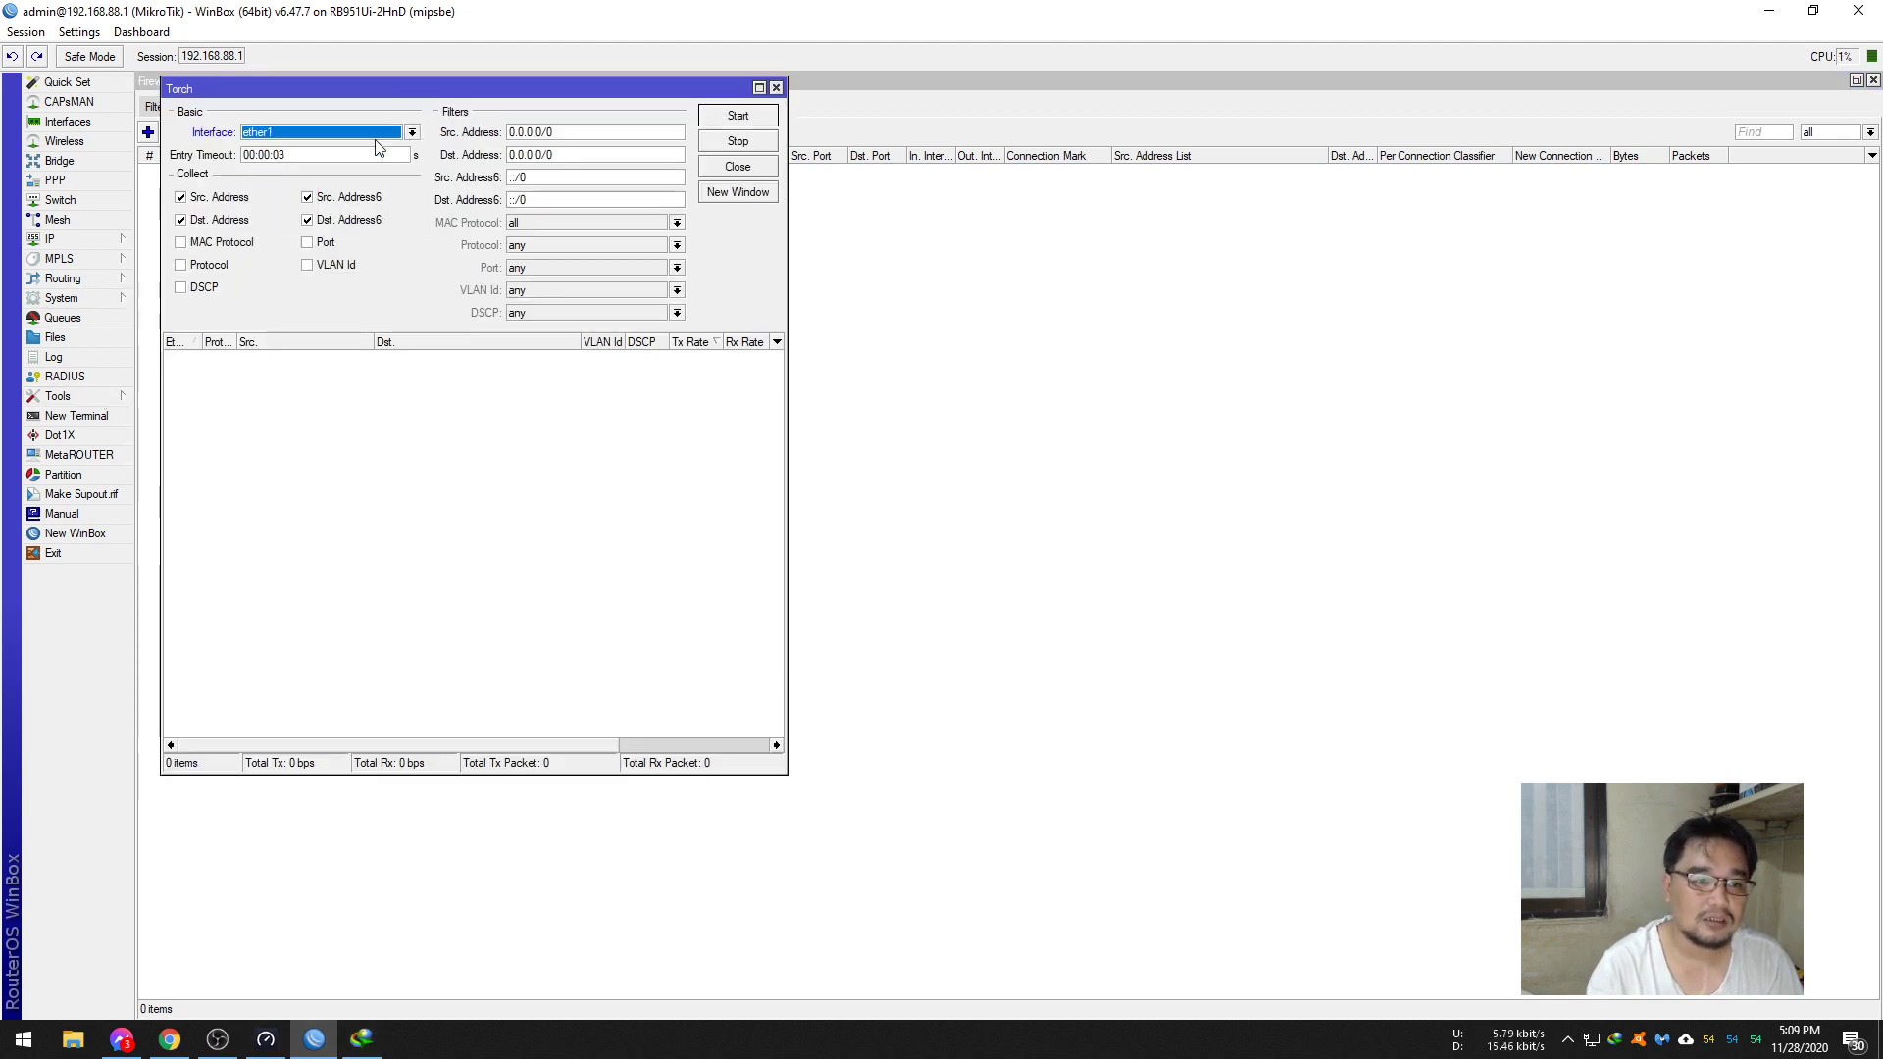
- Enable collection of protocol and port in Torch, leaving MAC protocol off, and start the capture
{"action": "left_click", "coordinate": [204, 245]}
{"action": "left_click", "coordinate": [204, 245]}
{"action": "left_click", "coordinate": [206, 264]}
{"action": "left_click", "coordinate": [322, 243]}
{"action": "left_click", "coordinate": [322, 244]}
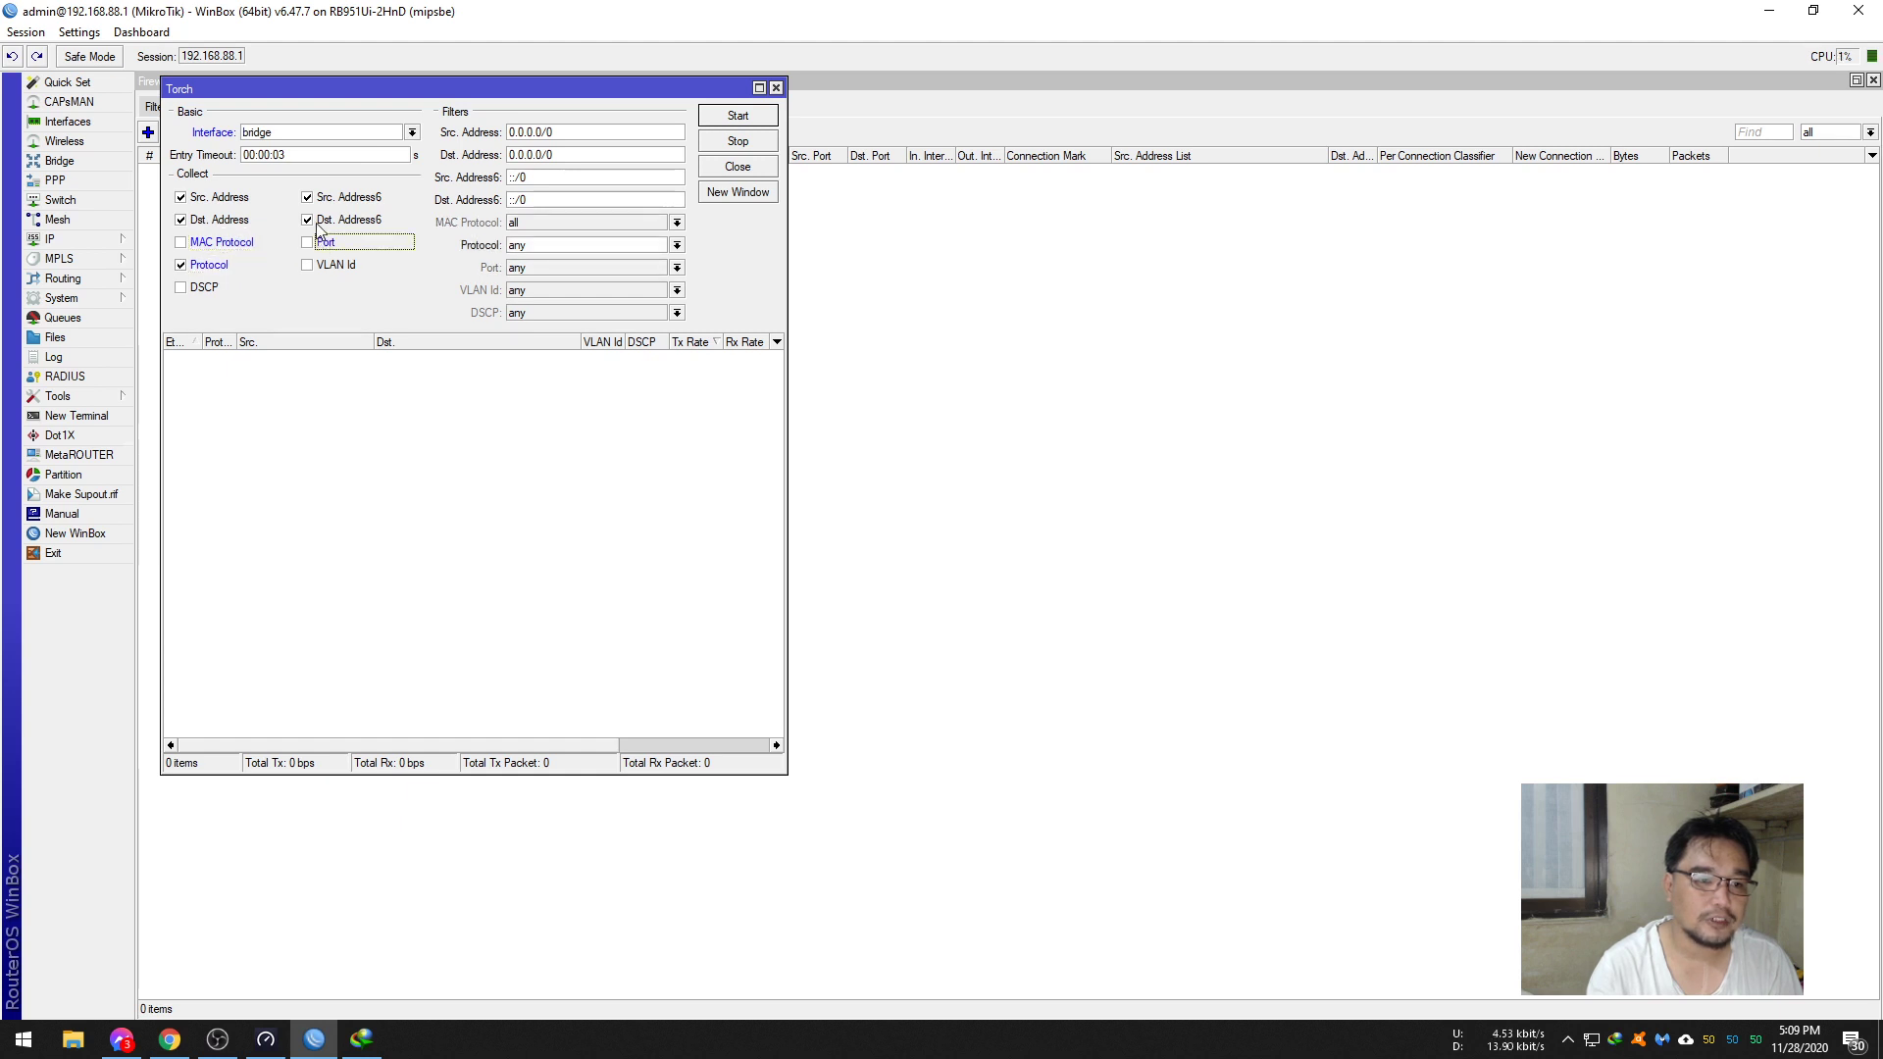
{"action": "left_click", "coordinate": [314, 229]}
{"action": "left_click", "coordinate": [702, 124]}
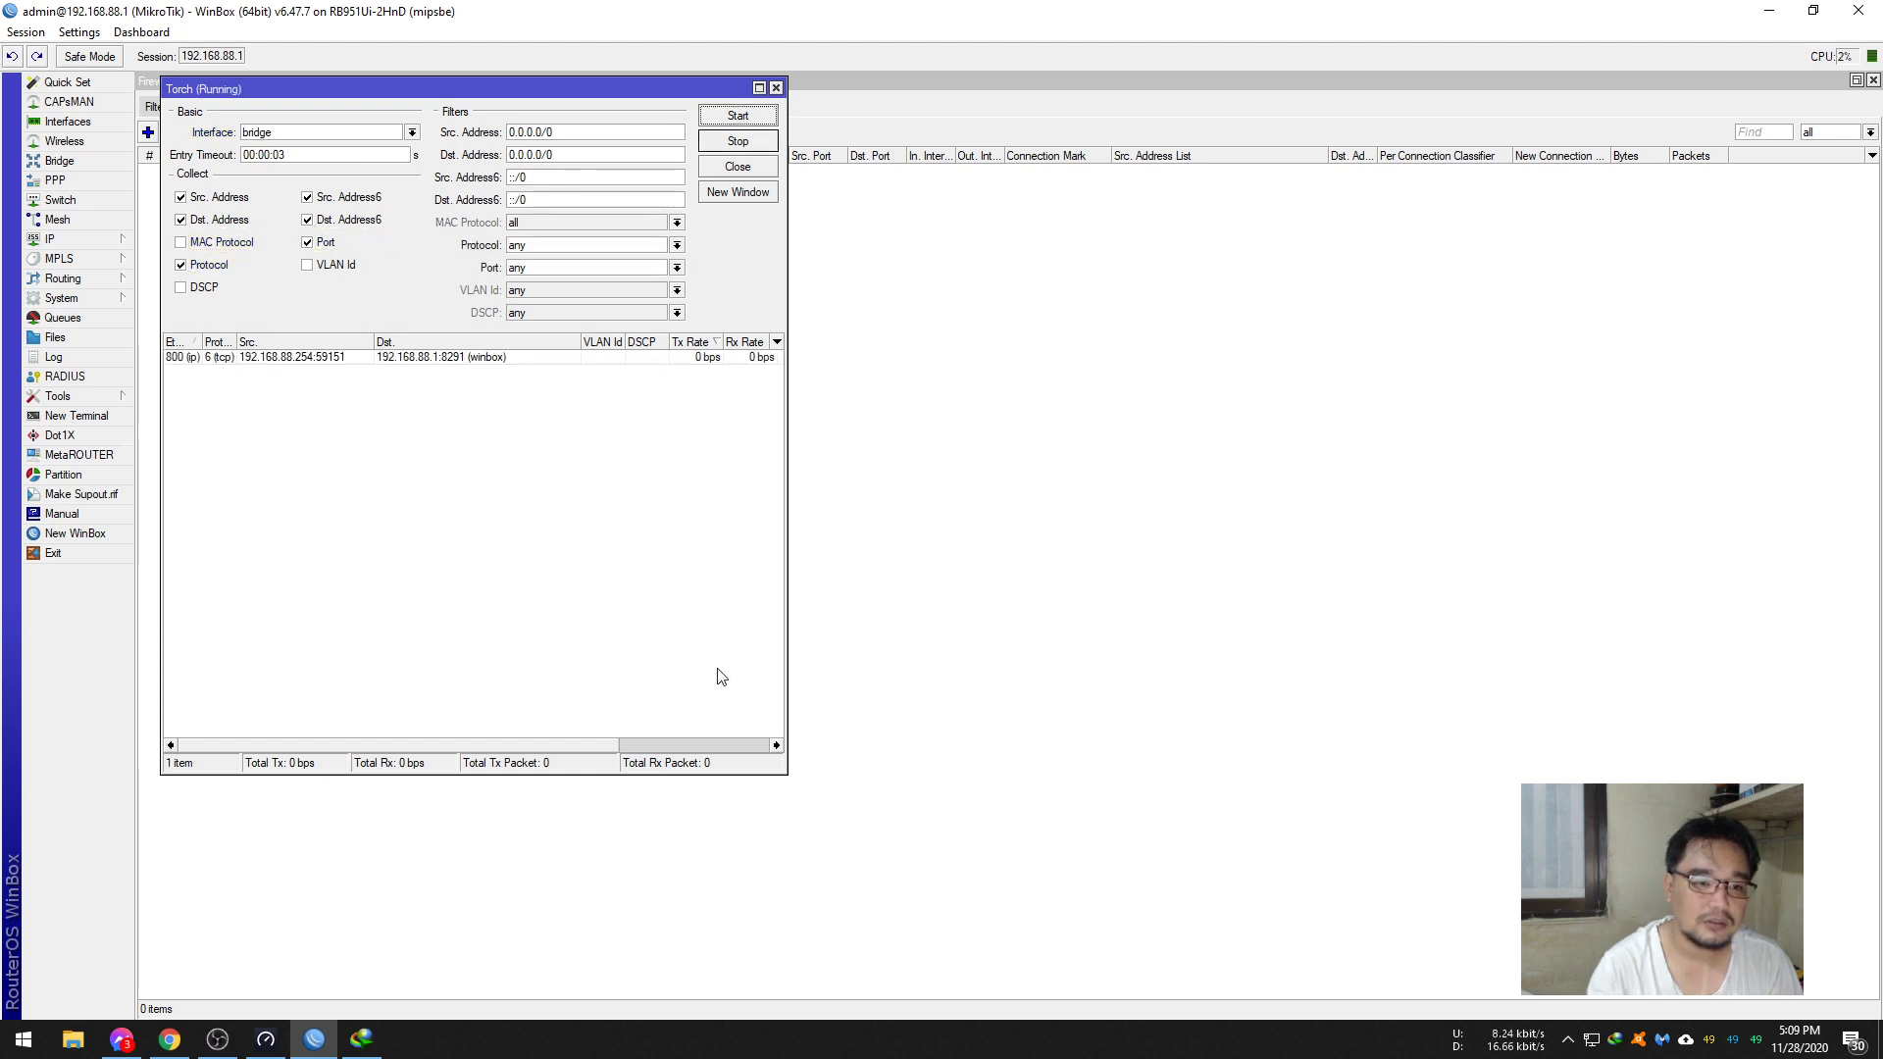
- Run a test in the Speedtest app beside Torch to examine the ports it uses, and return to the mangle list in WinBox
{"action": "left_click", "coordinate": [266, 1039]}
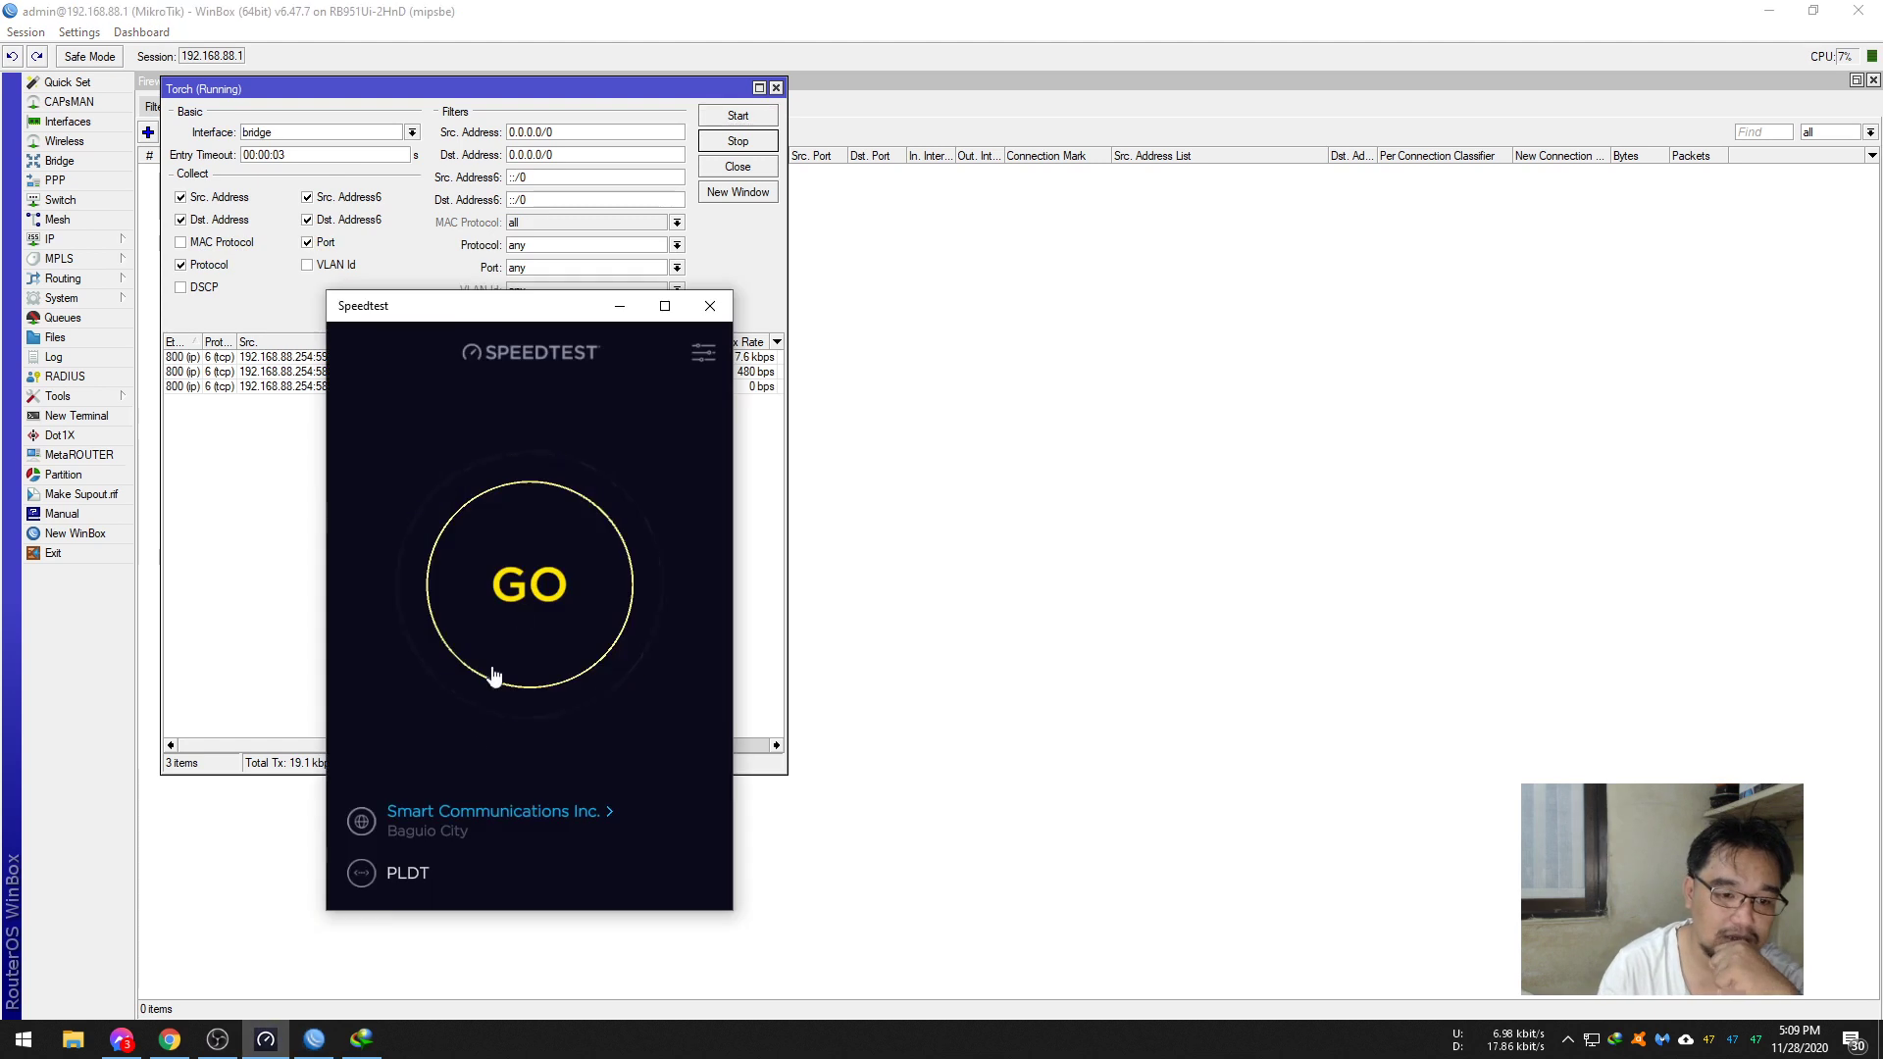
{"action": "left_click", "coordinate": [493, 677]}
{"action": "left_click_drag", "start_coordinate": [523, 305], "coordinate": [1137, 273]}
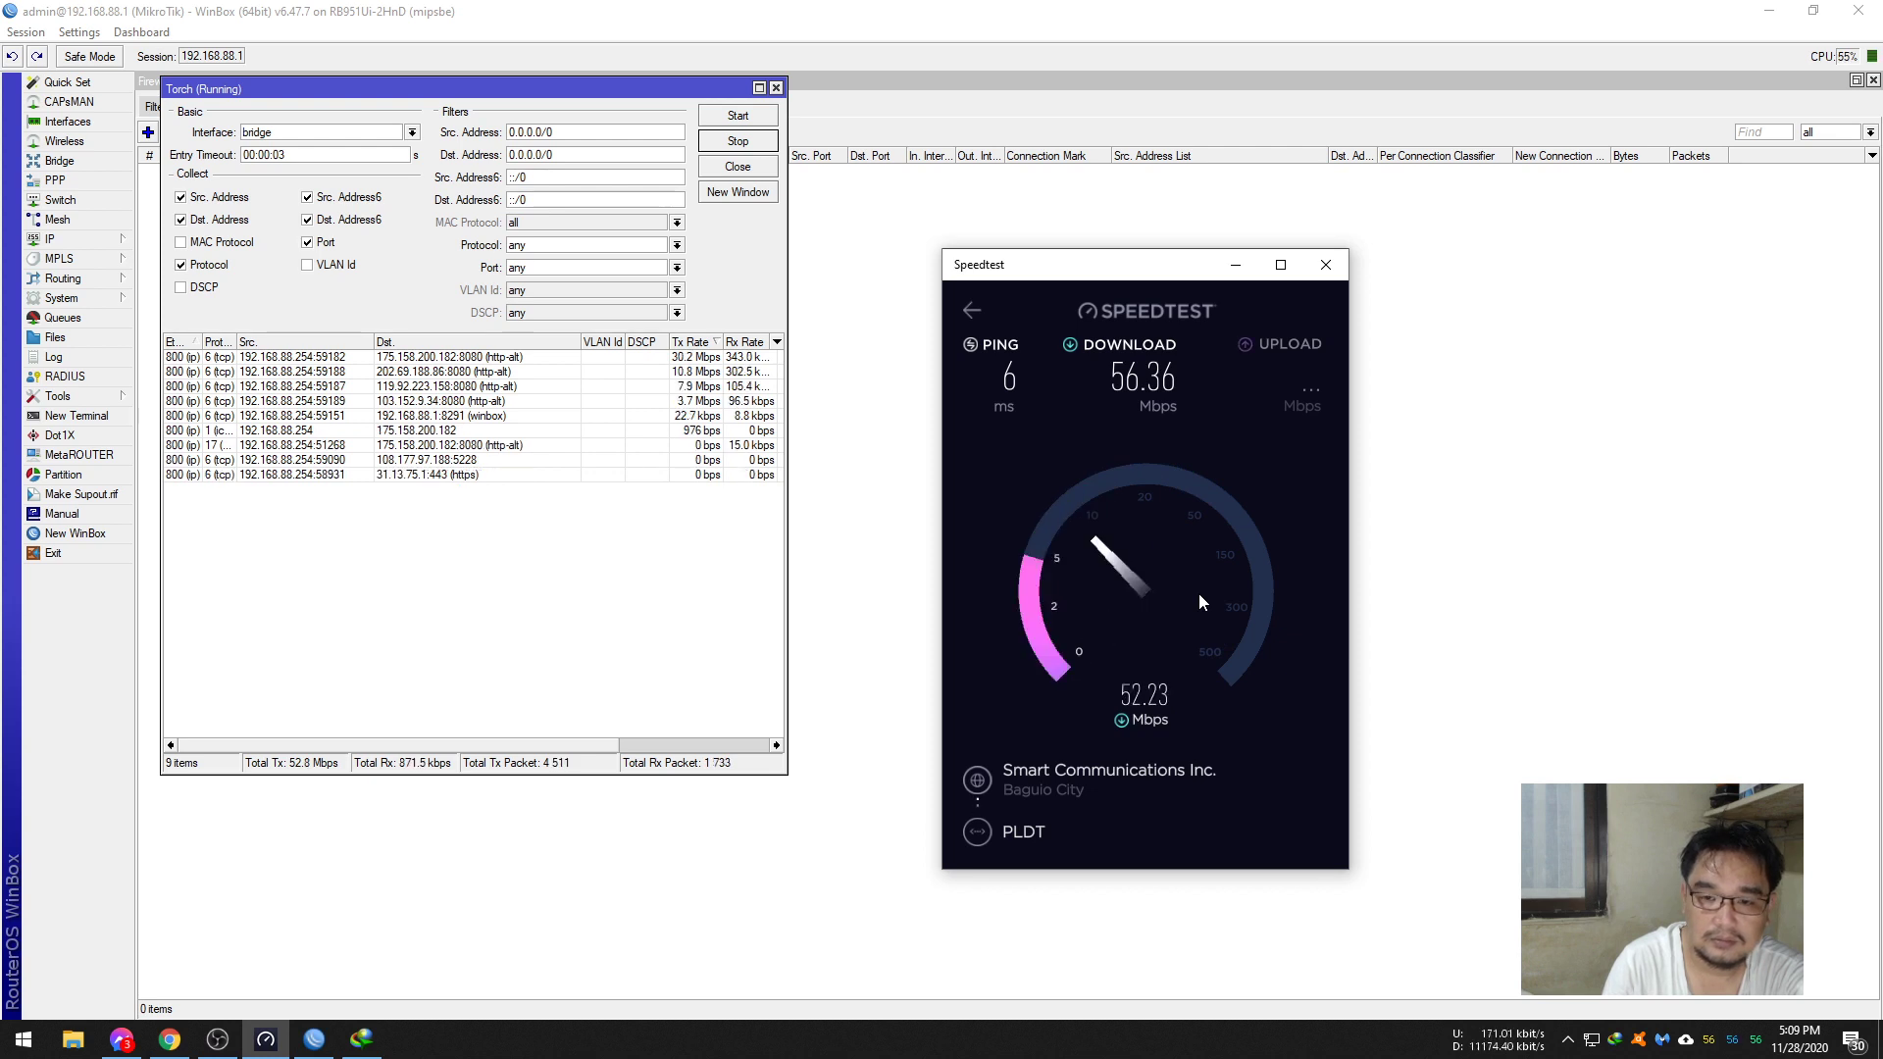
{"action": "left_click", "coordinate": [885, 437]}
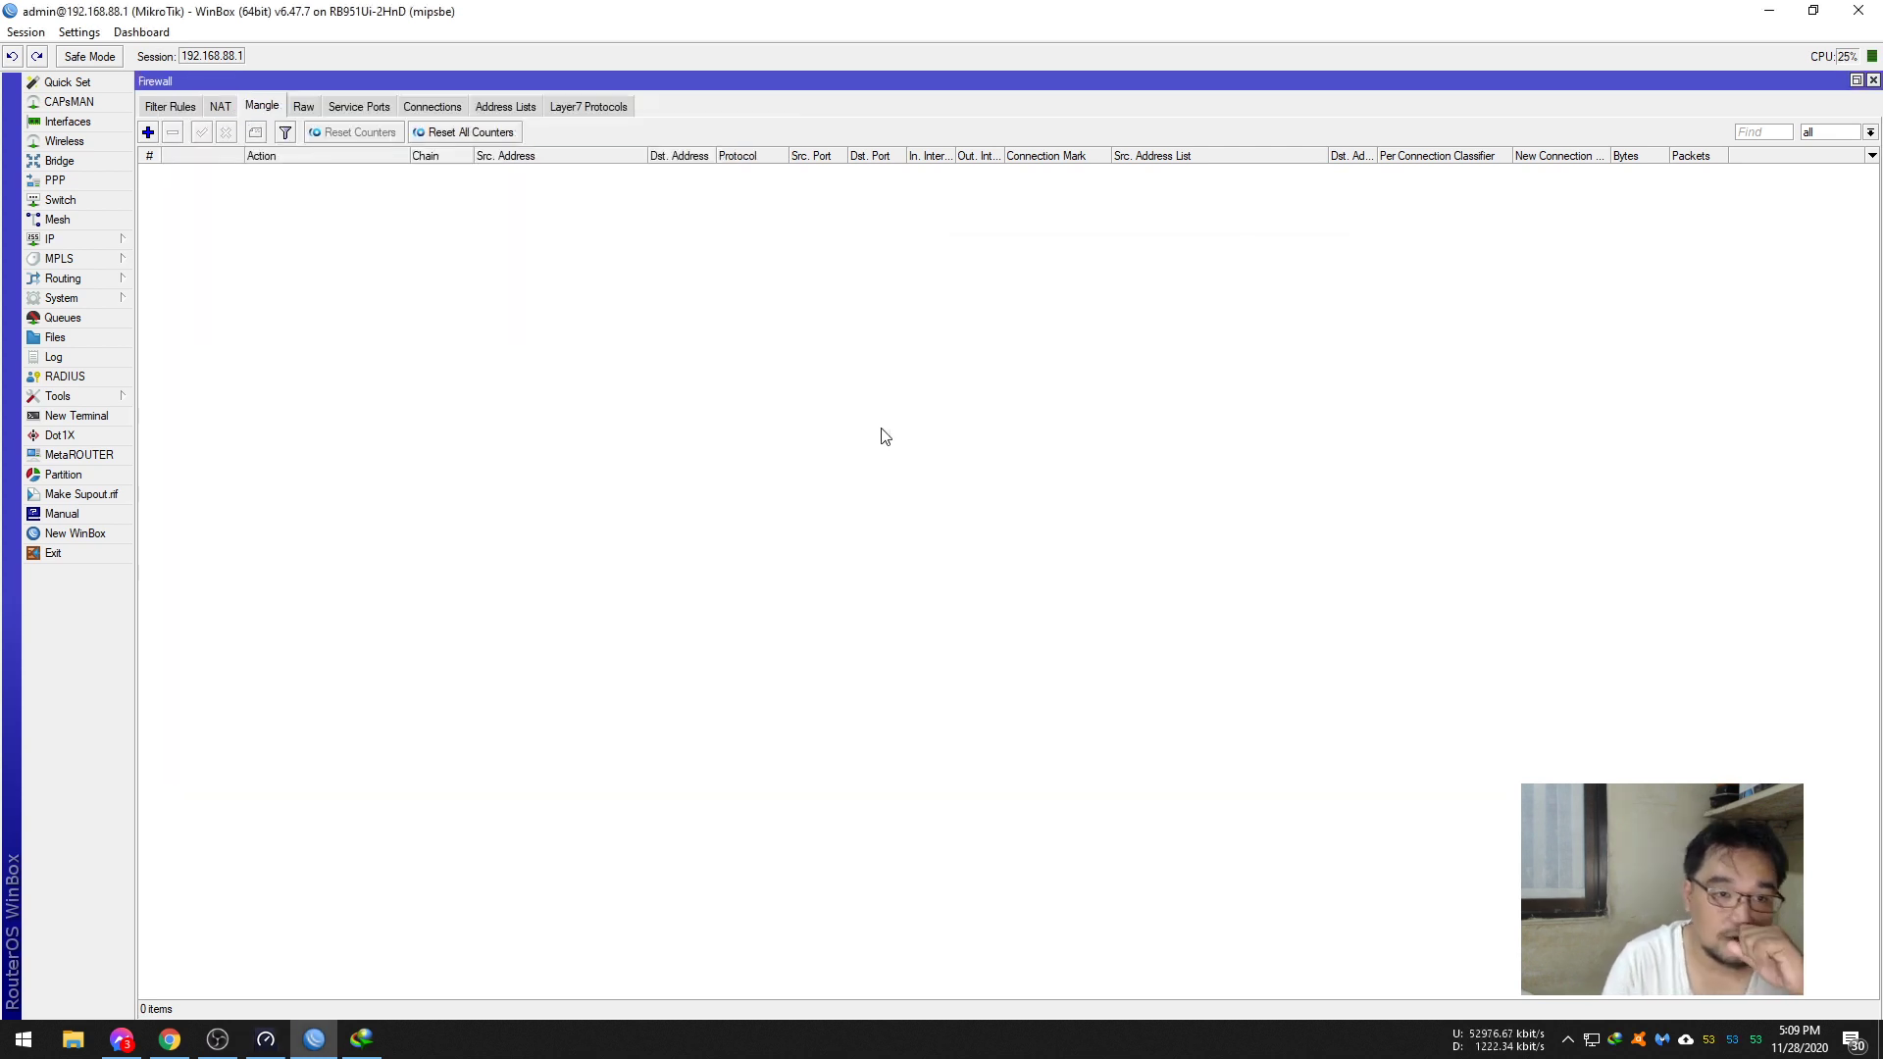
- Start a new mangle rule on the prerouting chain with protocol 6 (tcp) and destination port 8080
{"action": "left_click", "coordinate": [148, 132]}
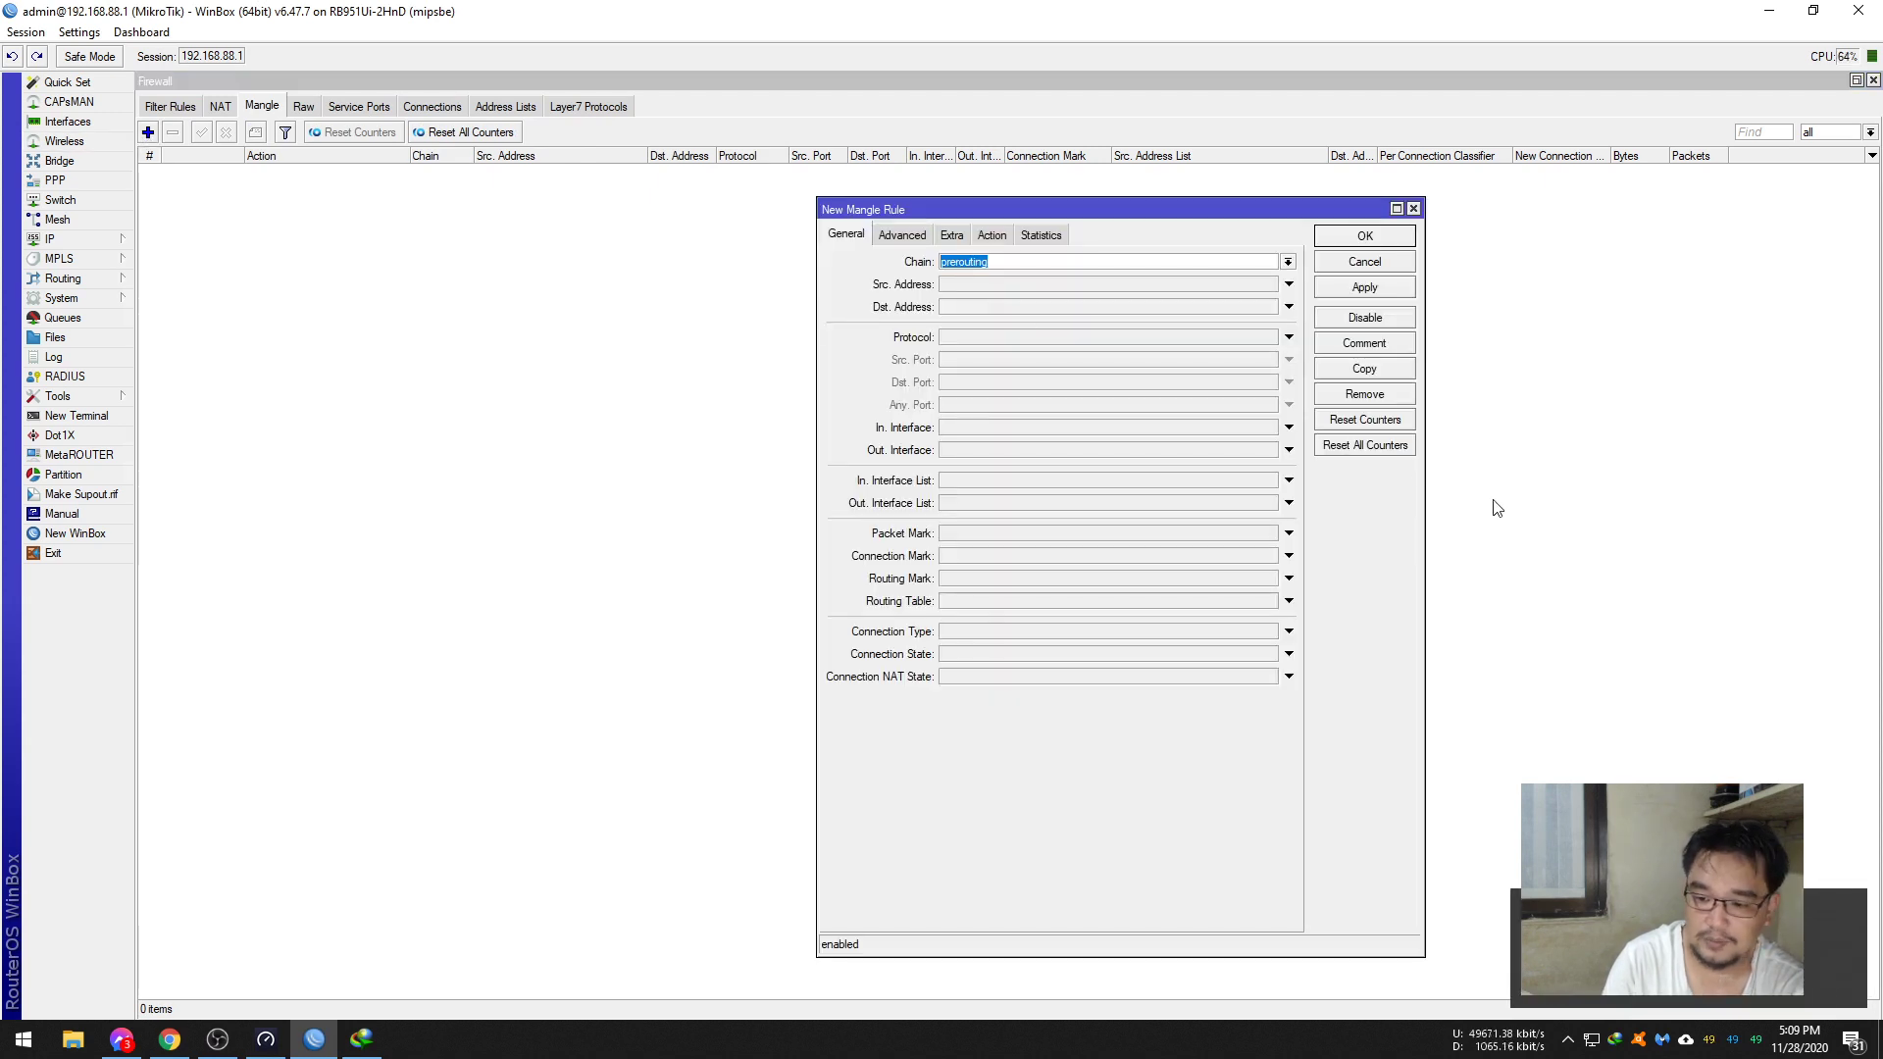
{"action": "left_click", "coordinate": [944, 340]}
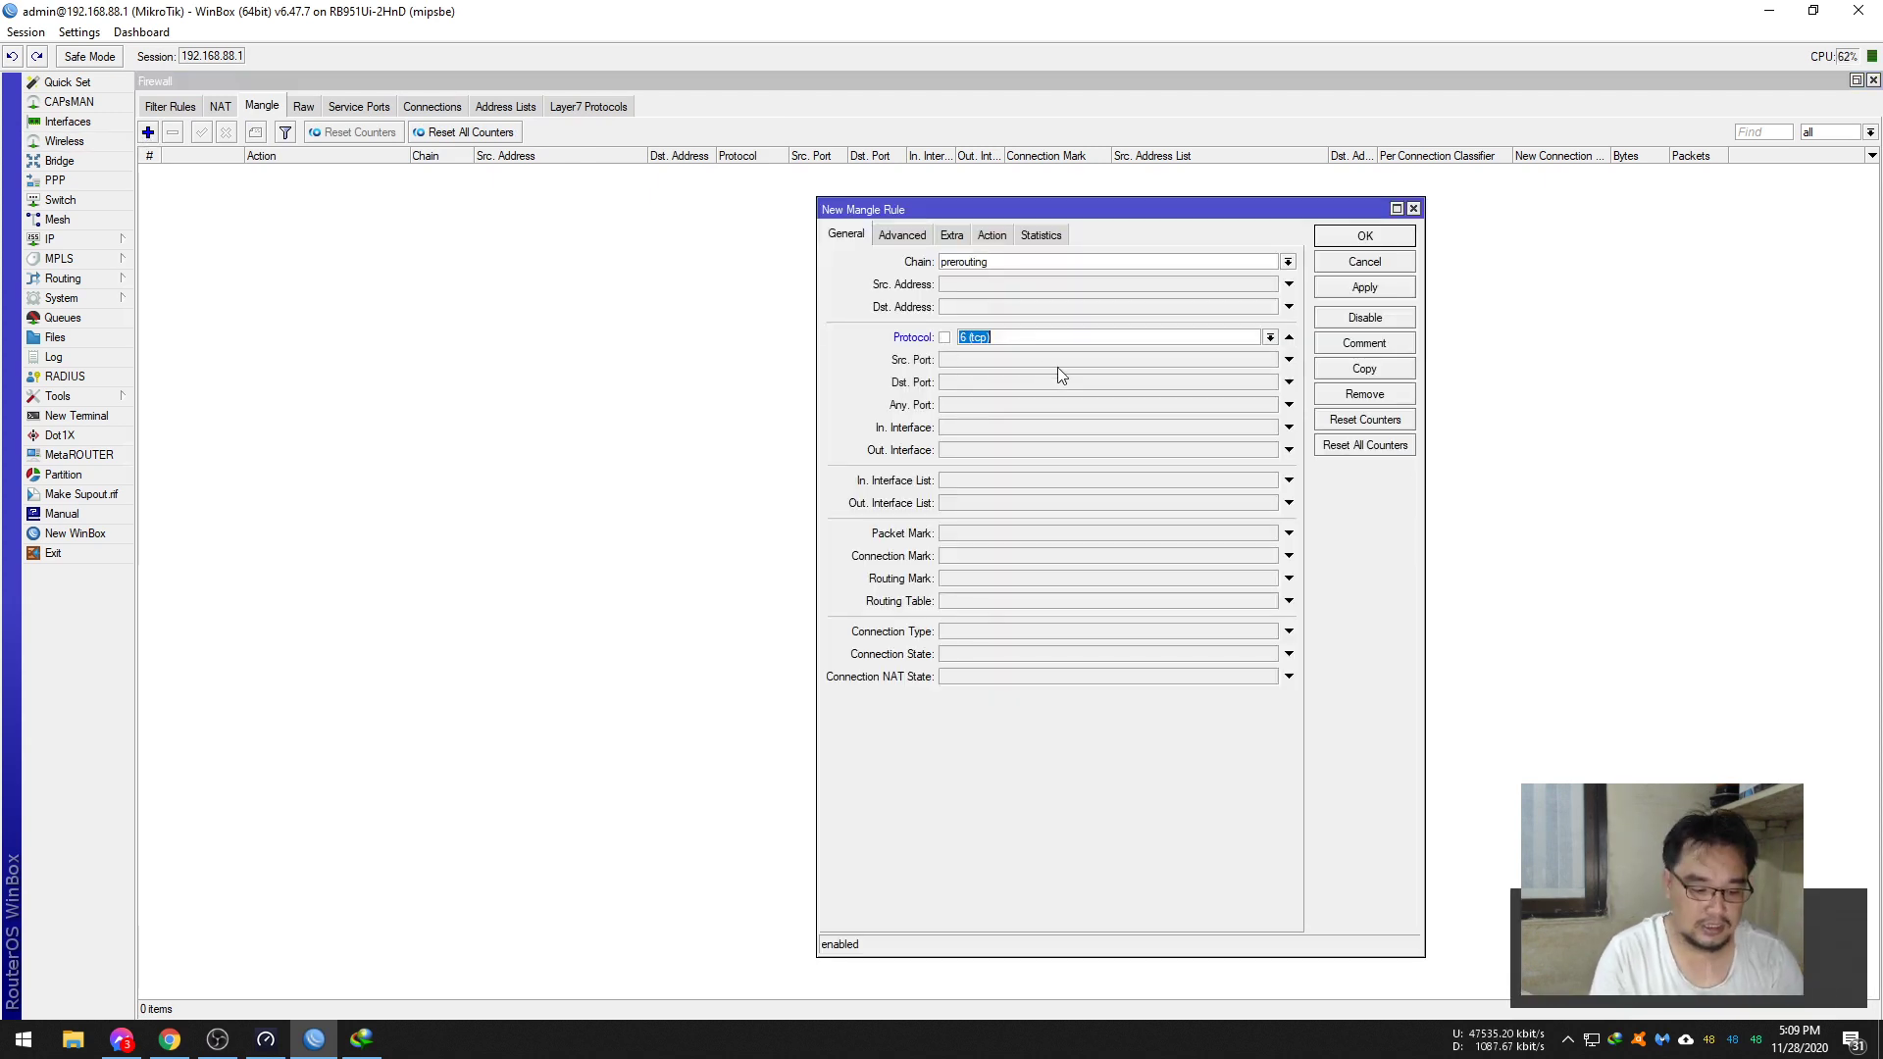
{"action": "key", "text": "Tab"}
{"action": "key", "text": "Tab"}
{"action": "type", "text": "80"}
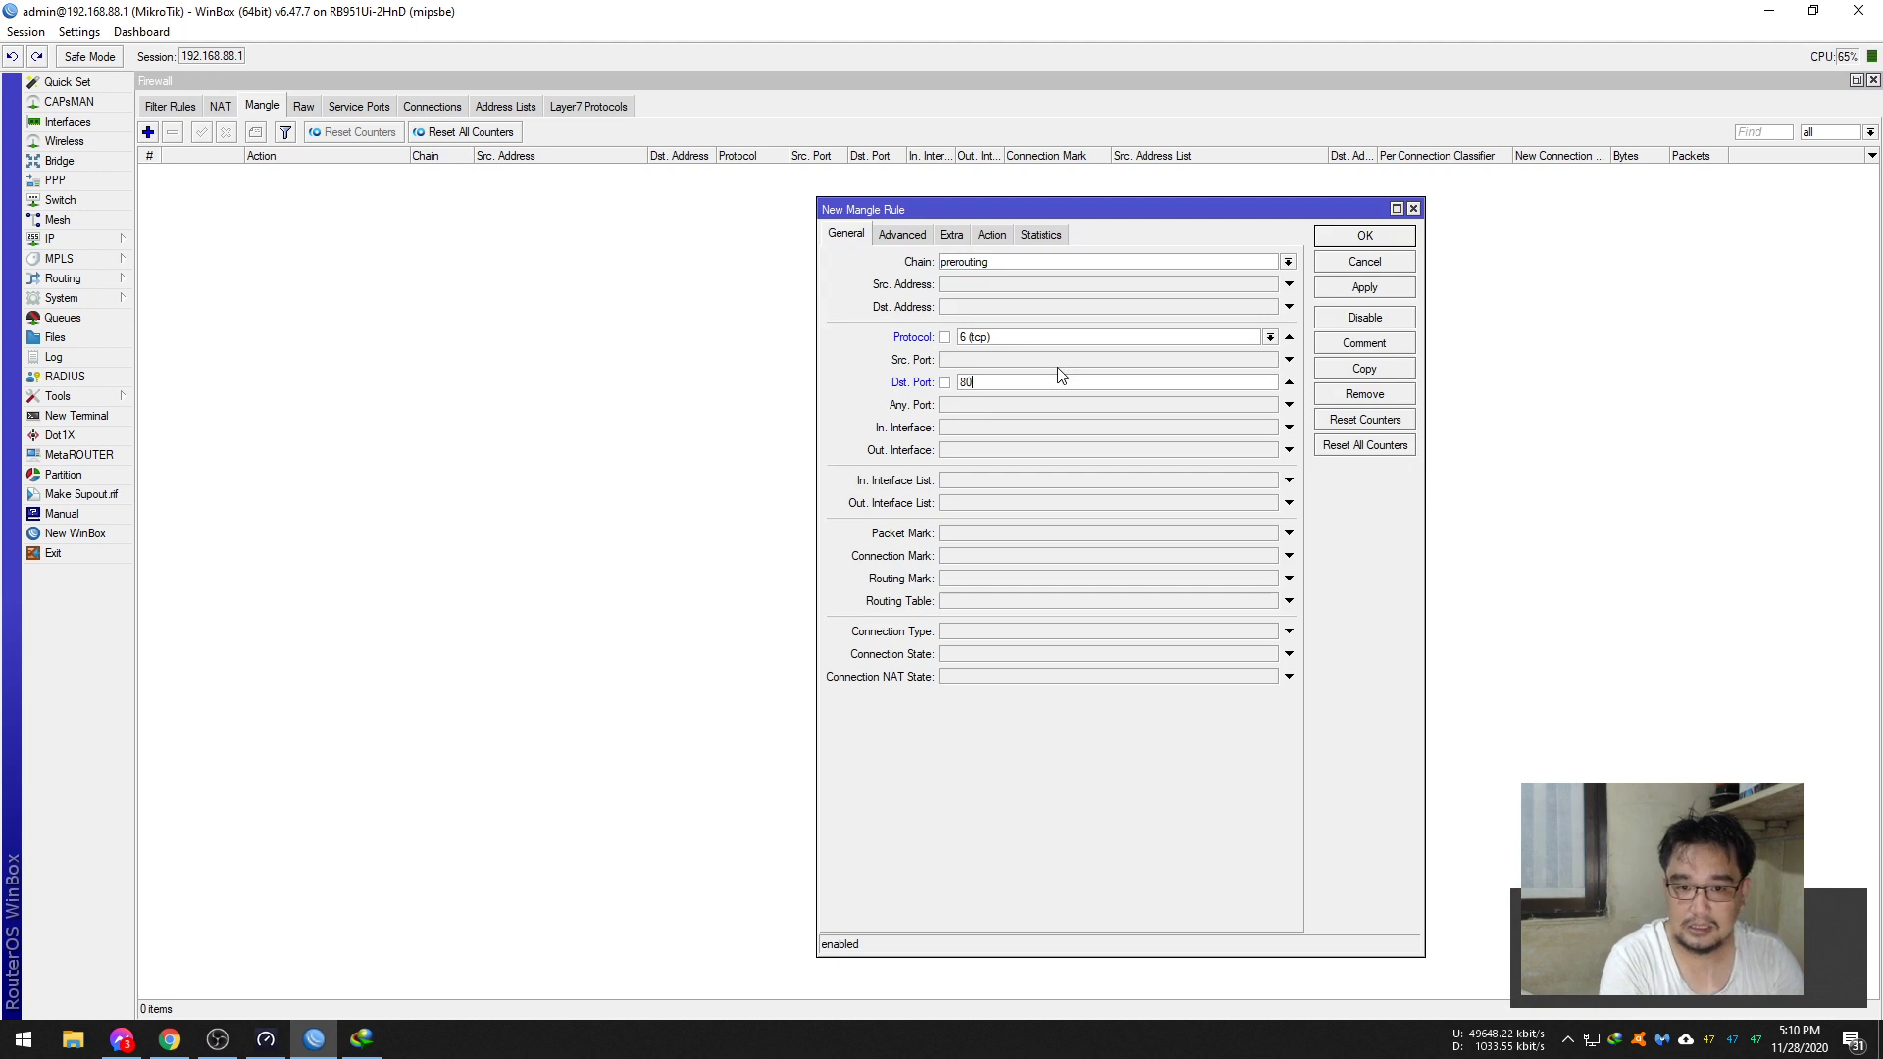
- Set the rule's action to mark packet with new packet mark "speedtest" and passthrough disabled, and save the rule
{"action": "left_click", "coordinate": [999, 237]}
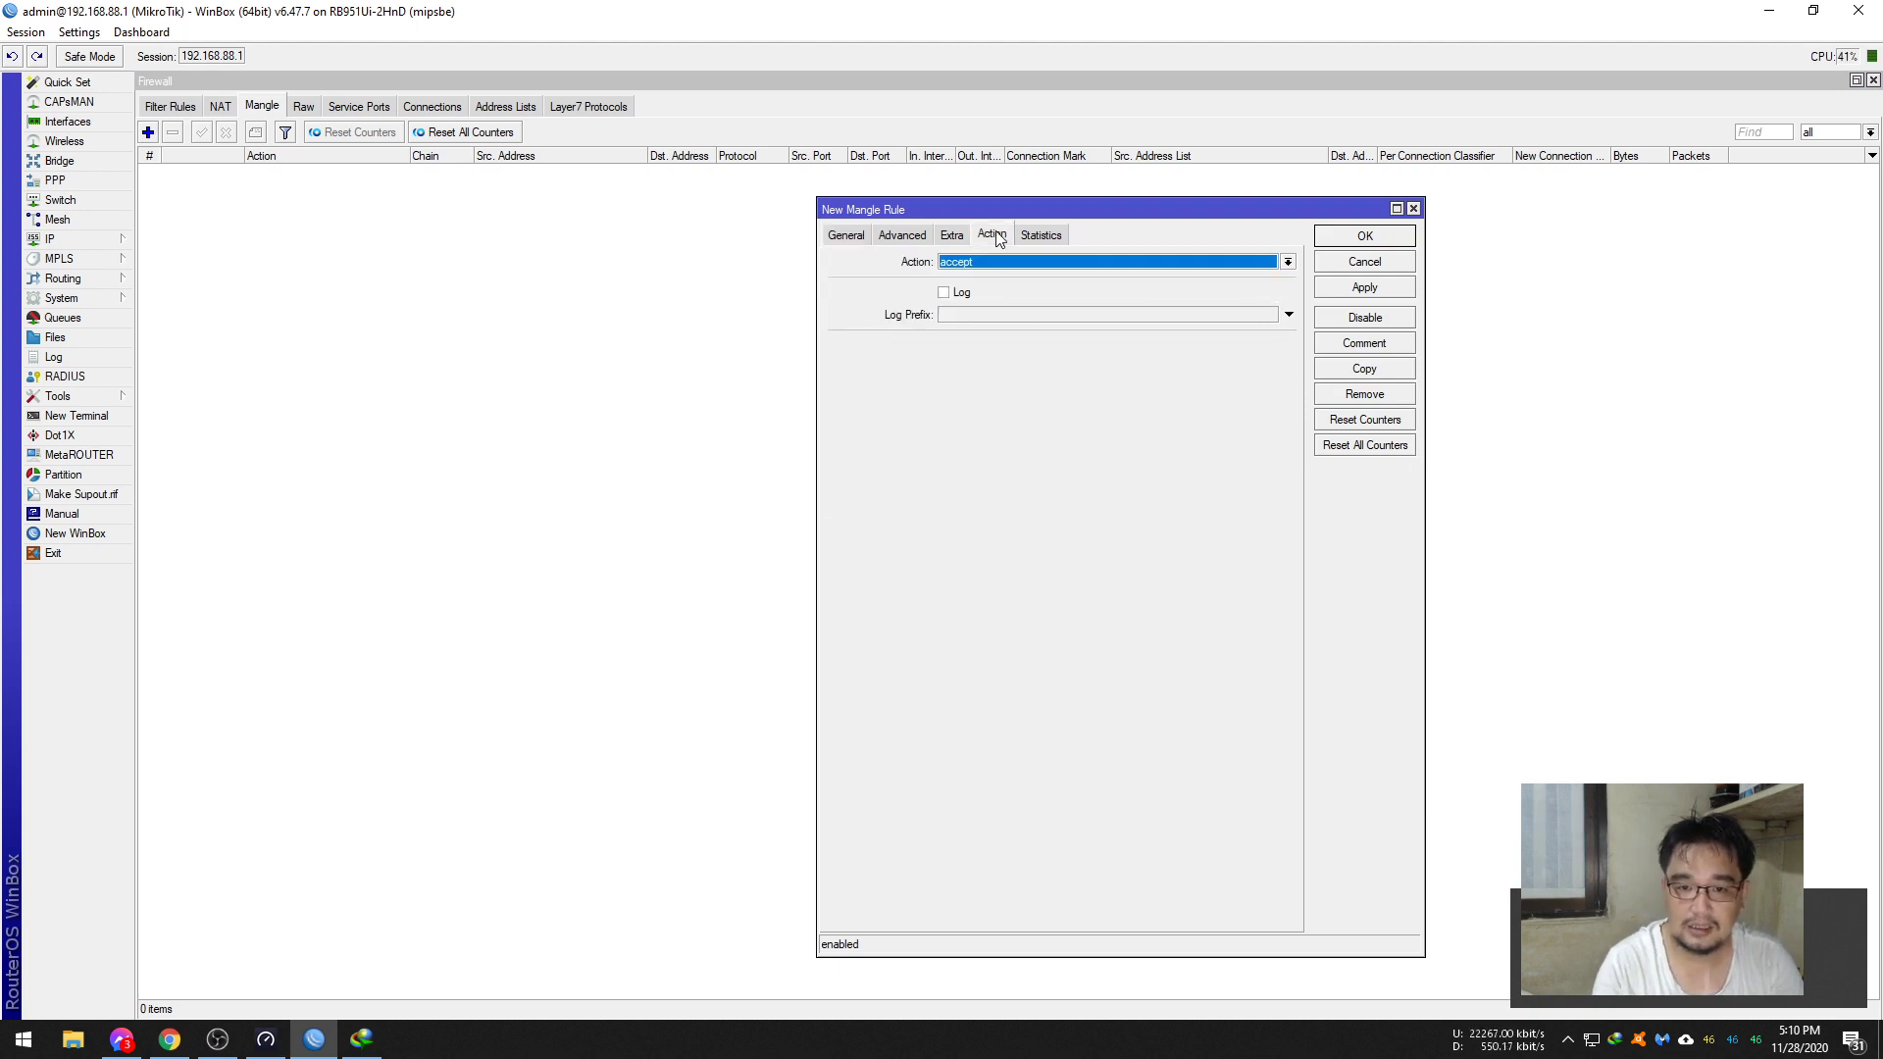
{"action": "left_click", "coordinate": [1007, 265]}
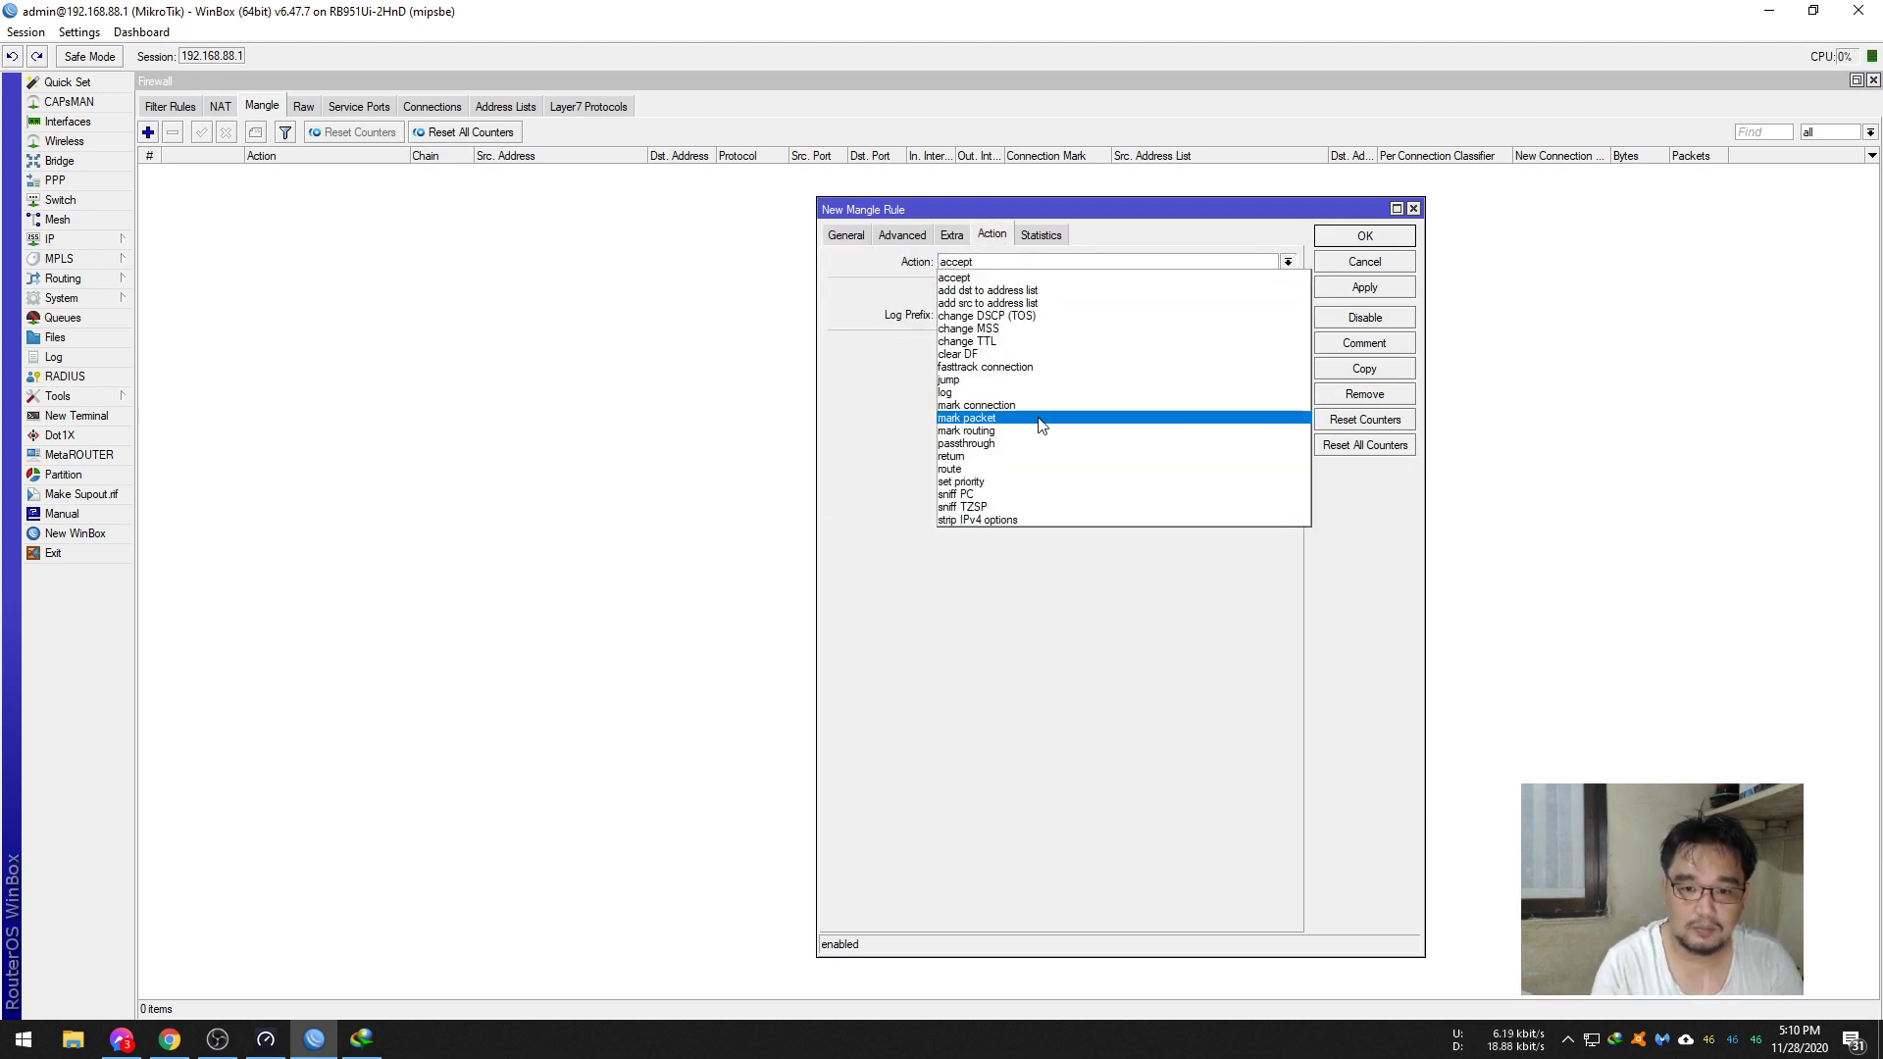
{"action": "left_click", "coordinate": [1010, 426]}
{"action": "left_click", "coordinate": [996, 369]}
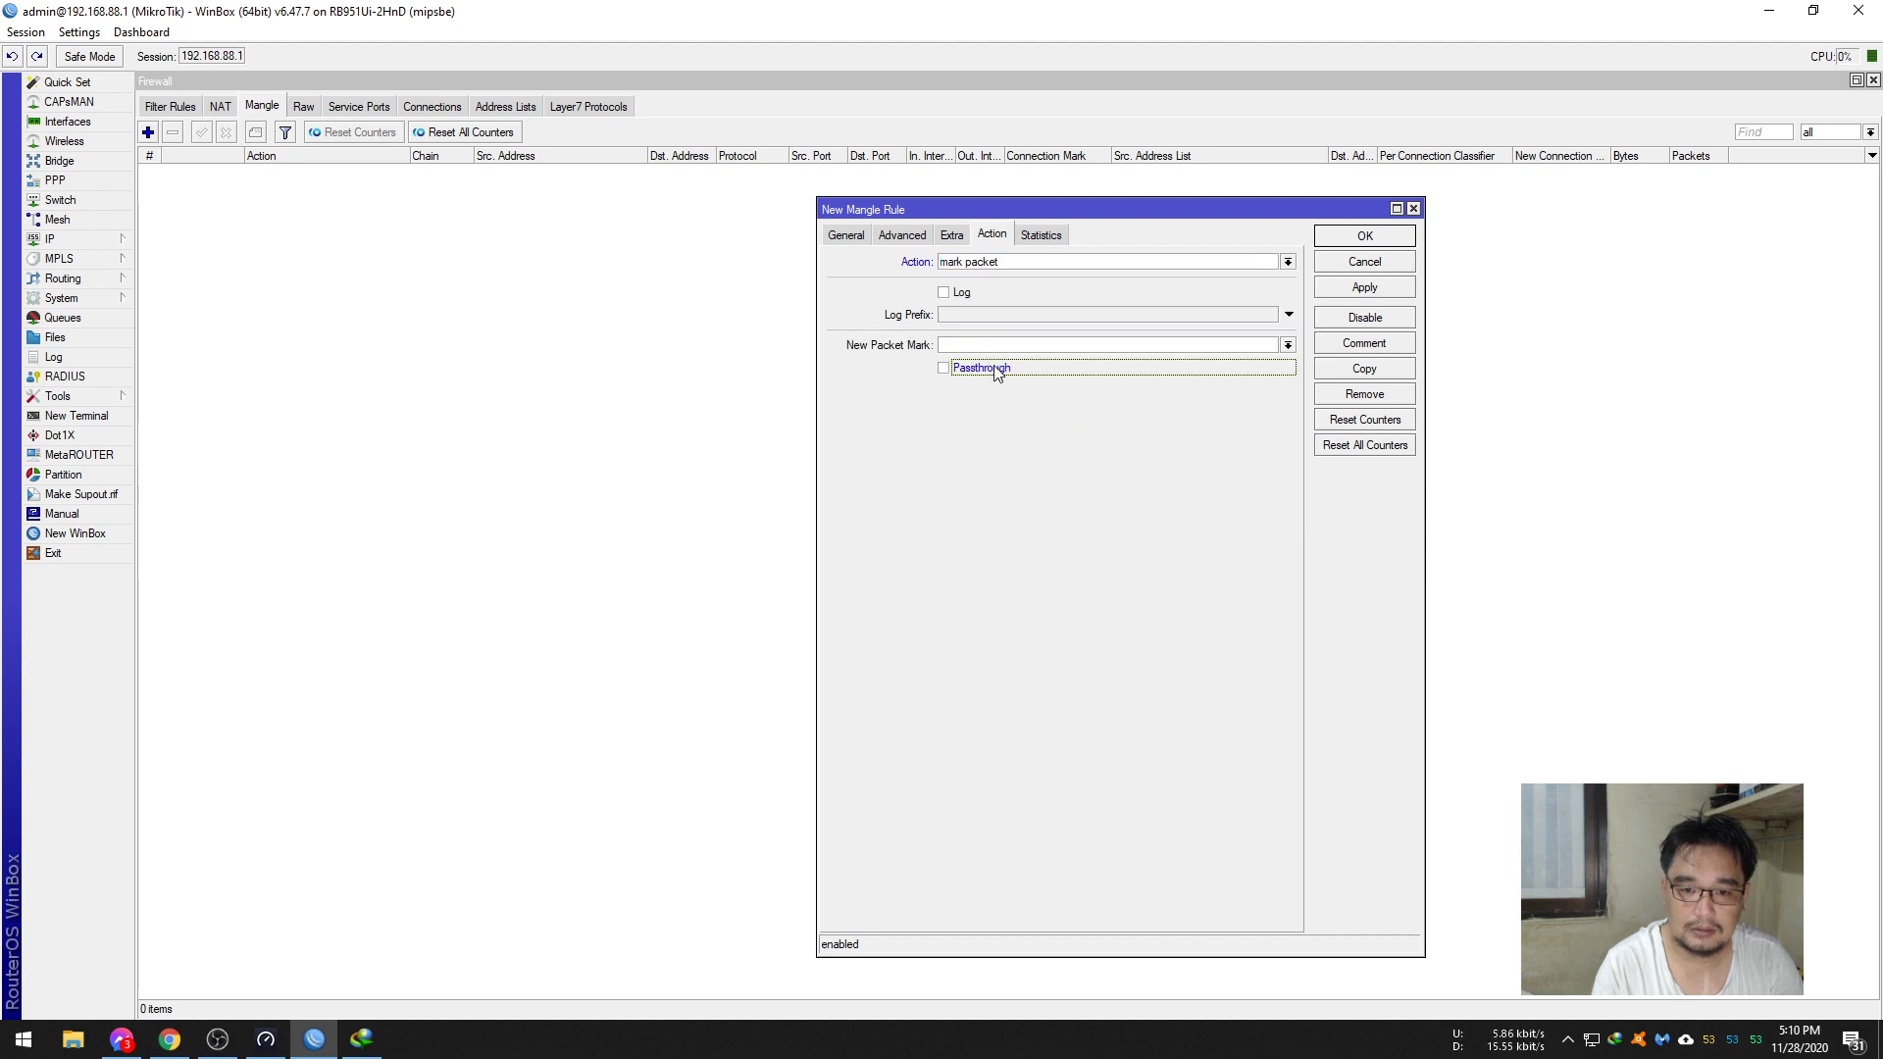
{"action": "left_click", "coordinate": [983, 345]}
{"action": "type", "text": "s"}
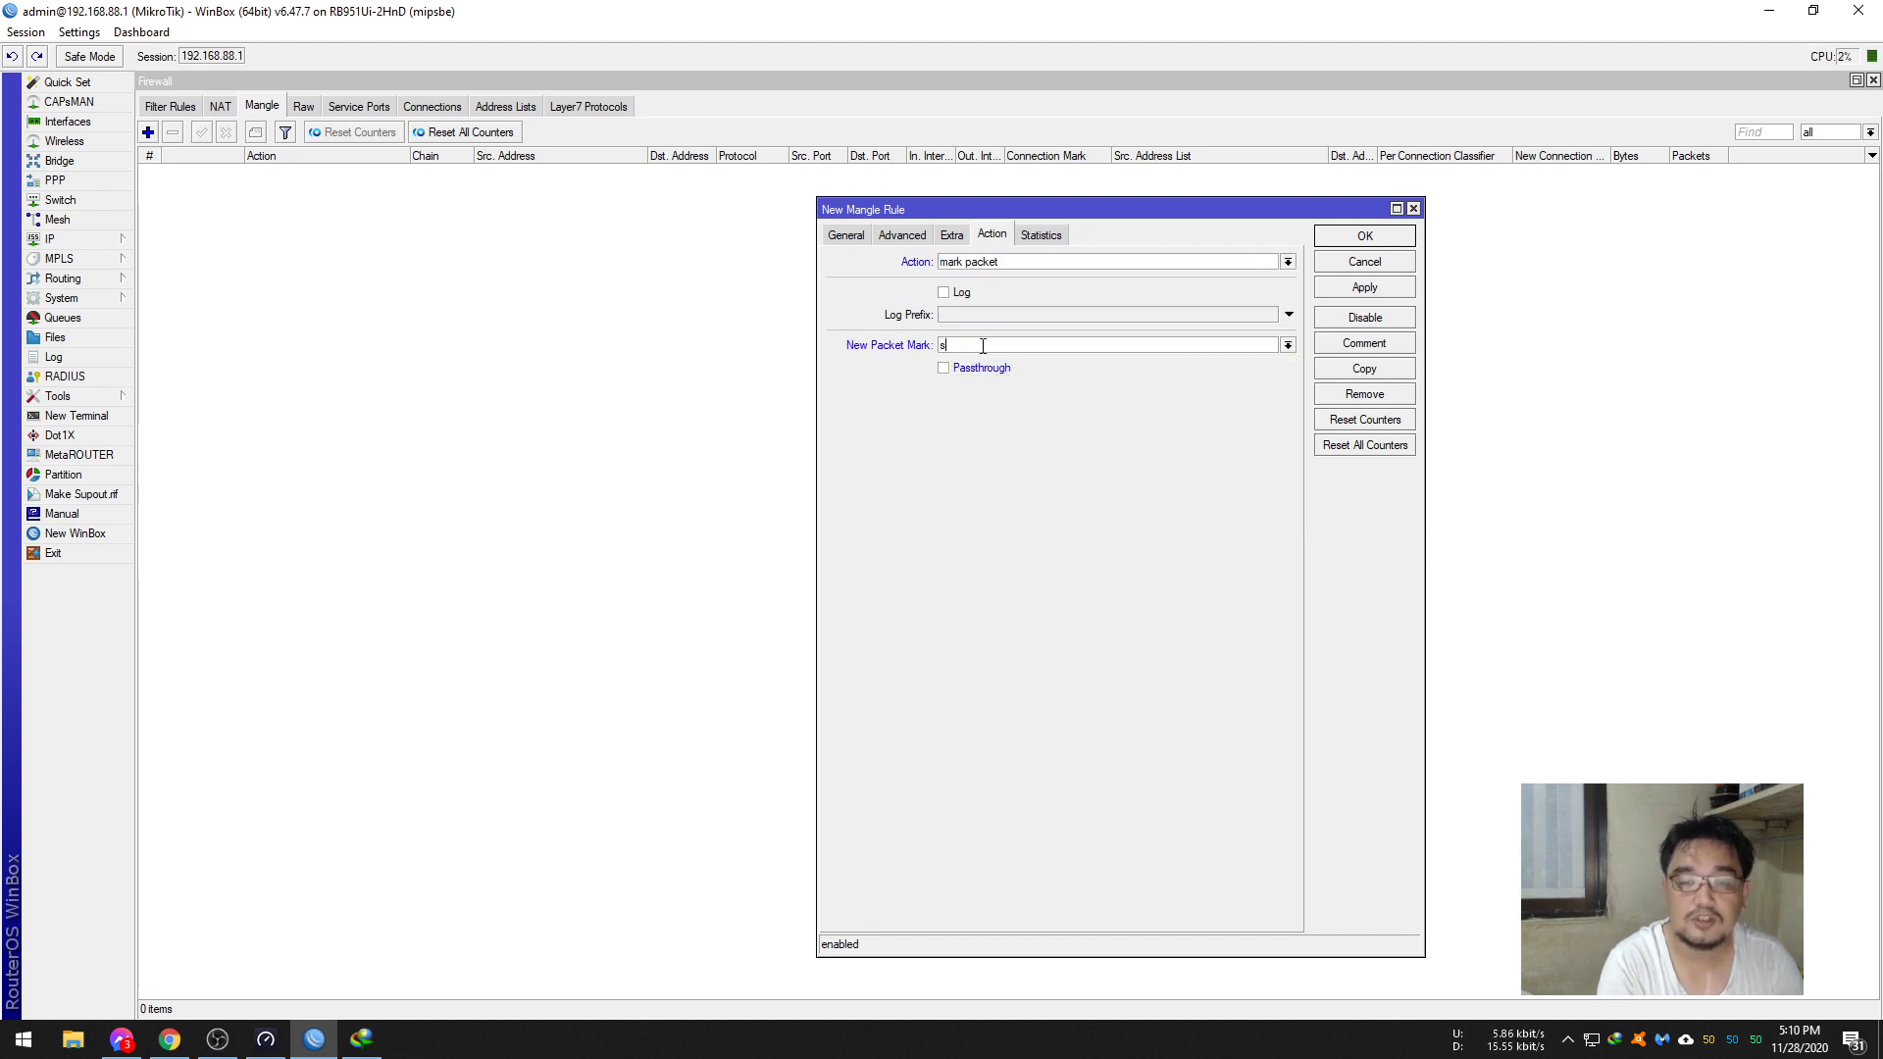
{"action": "type", "text": "peedtest"}
{"action": "left_click", "coordinate": [1364, 286]}
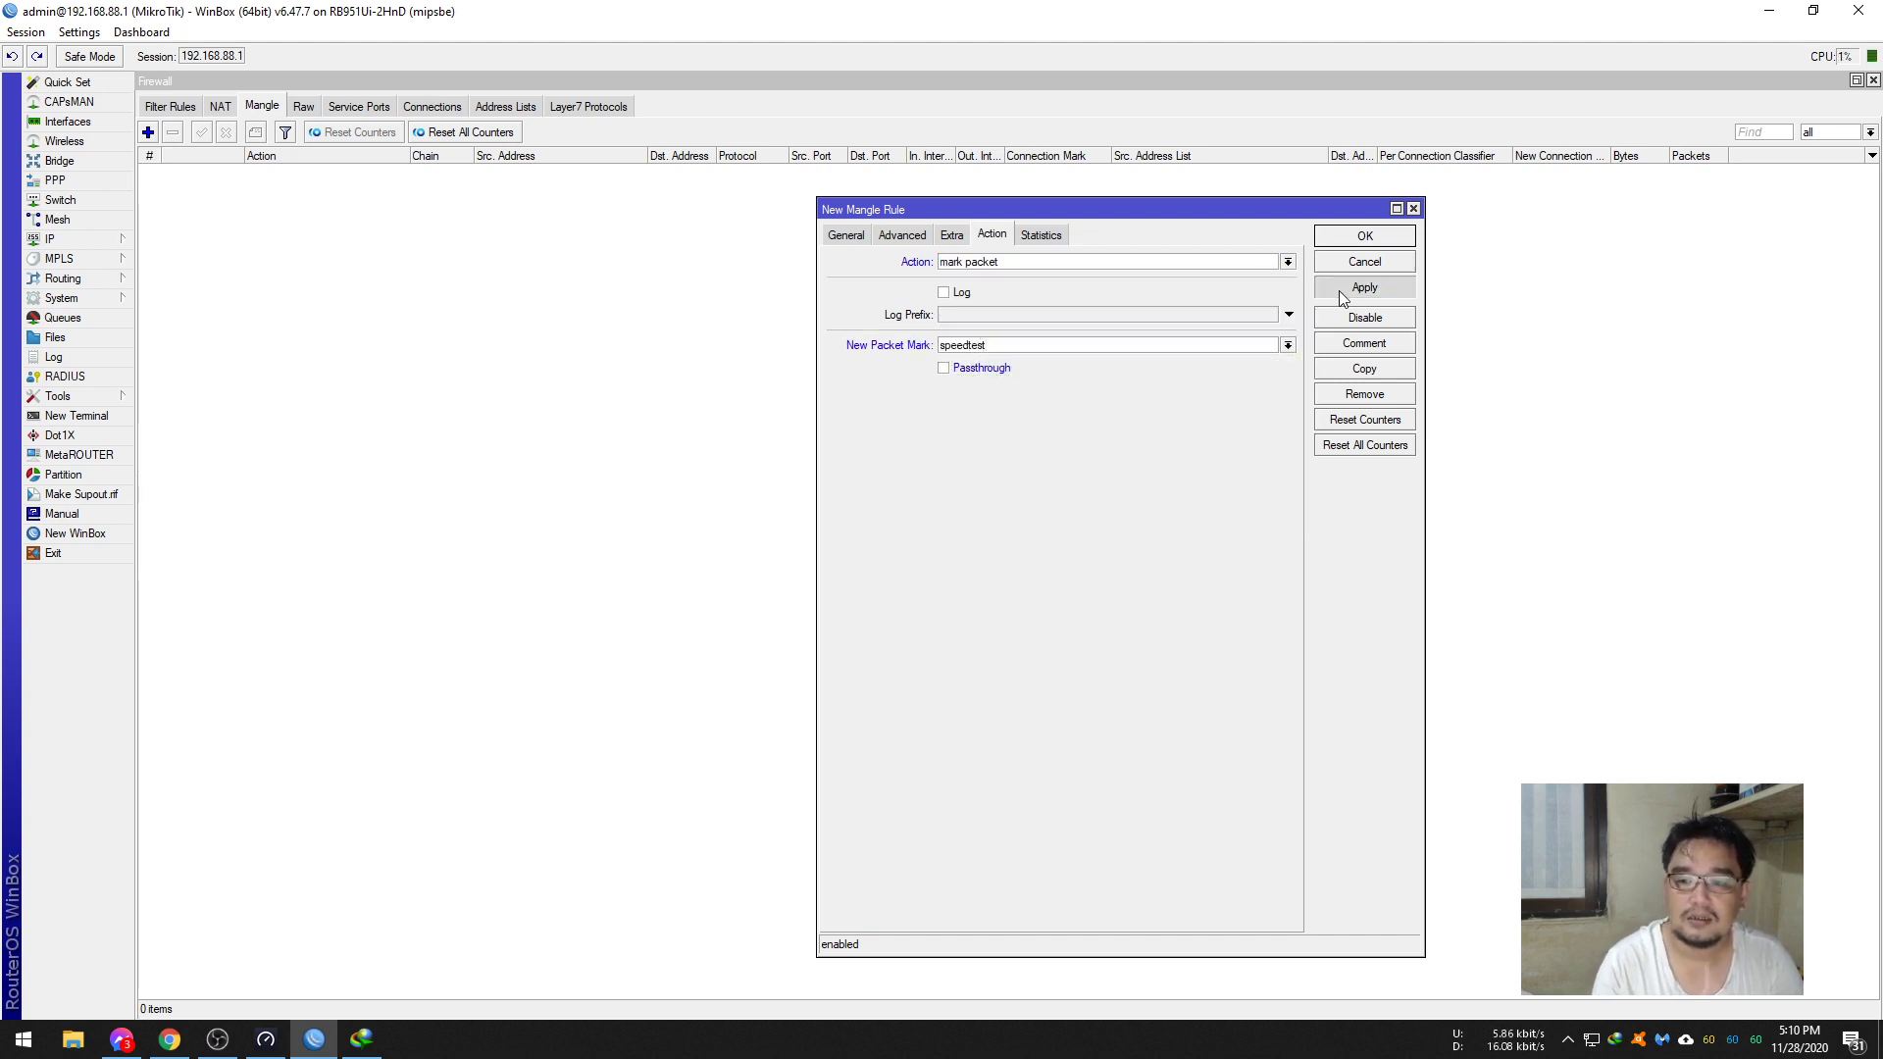
{"action": "left_click", "coordinate": [1365, 235]}
- Run another test in the Speedtest app to check the port 8080 rule's byte and packet counters, and return to WinBox
{"action": "left_click", "coordinate": [610, 173]}
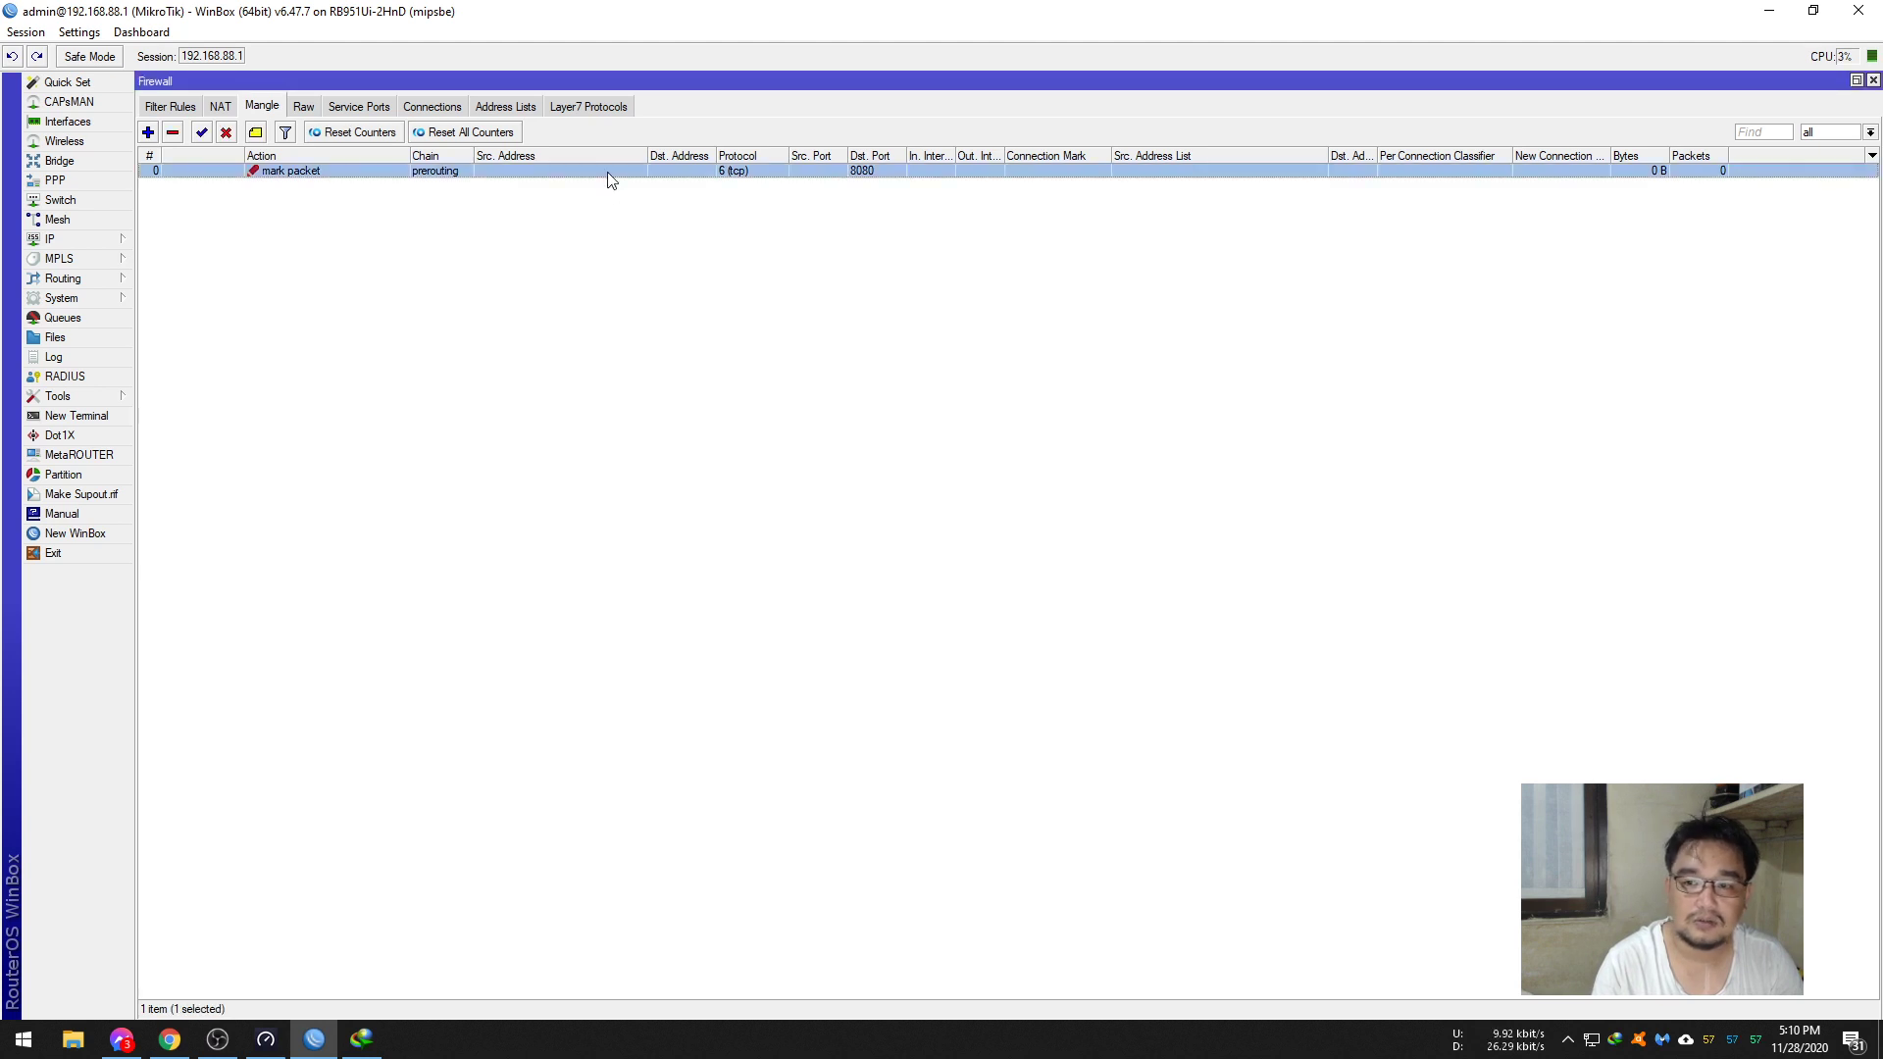
{"action": "left_click", "coordinate": [266, 1040]}
{"action": "left_click", "coordinate": [1128, 596]}
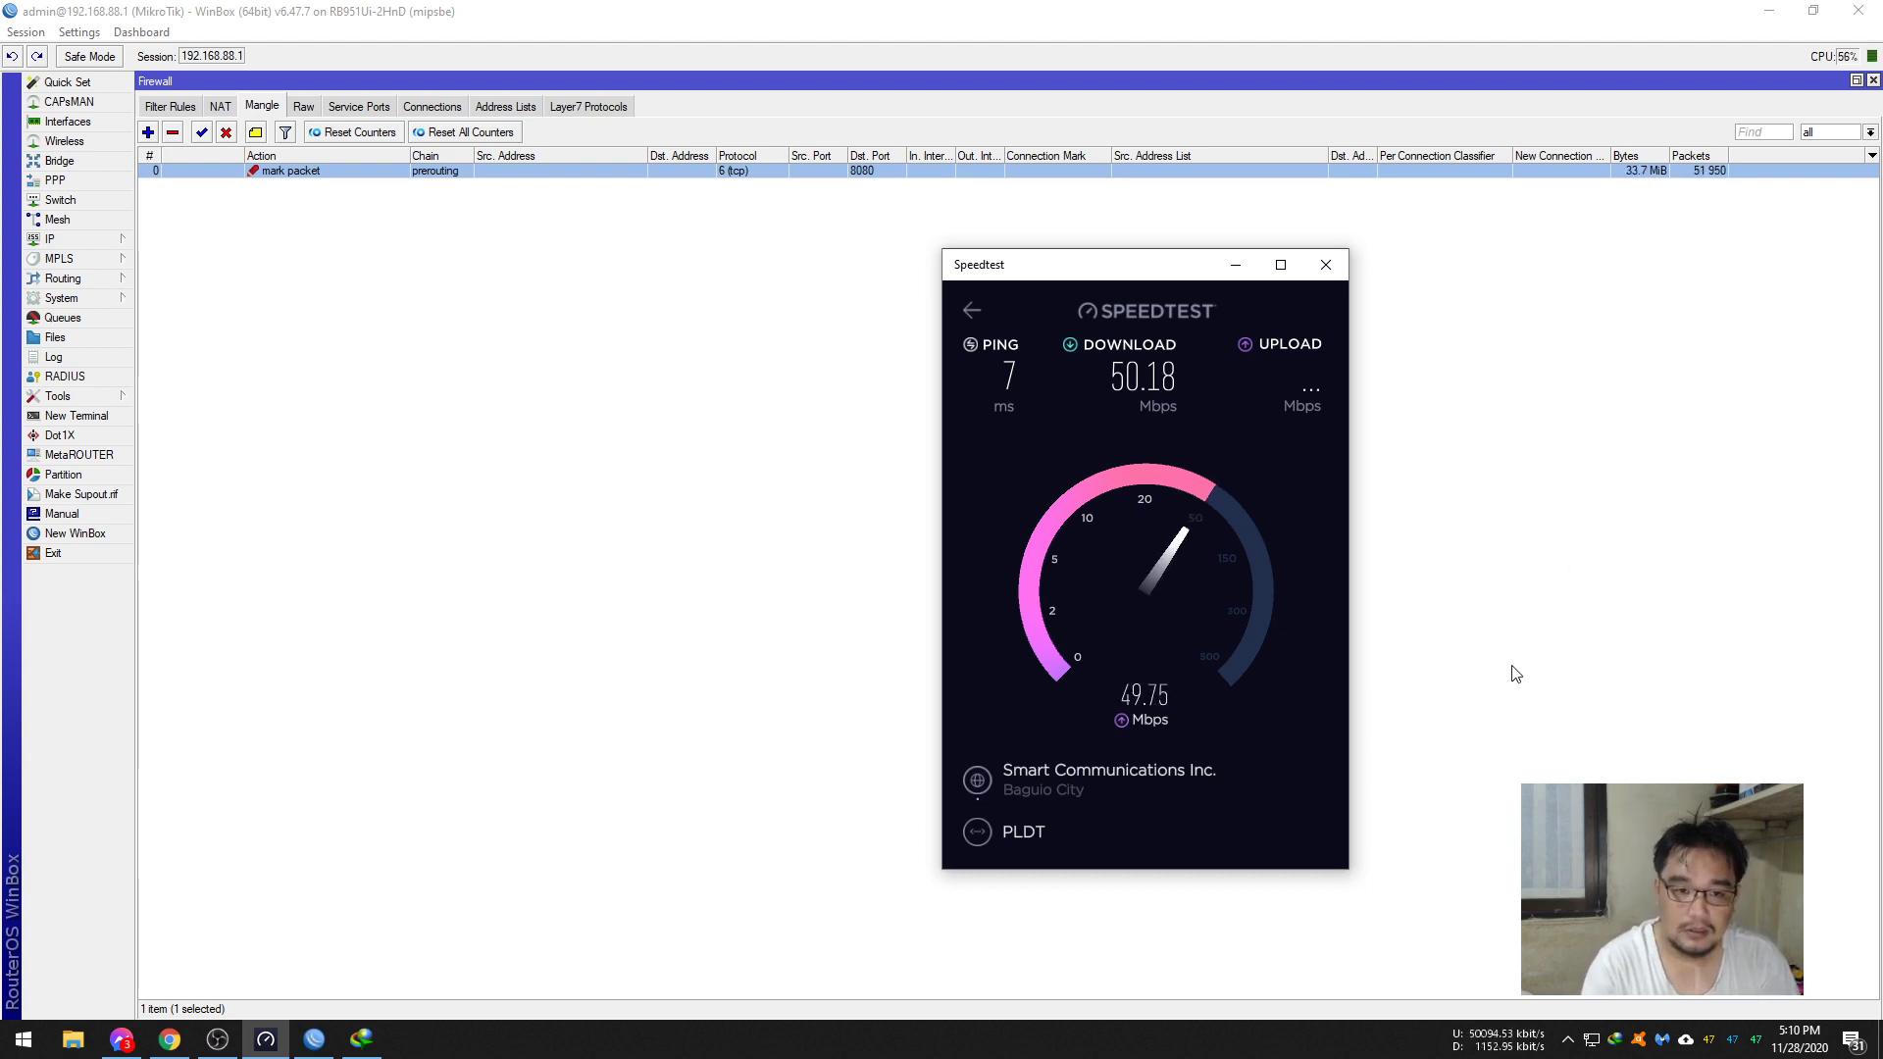
{"action": "left_click", "coordinate": [345, 337]}
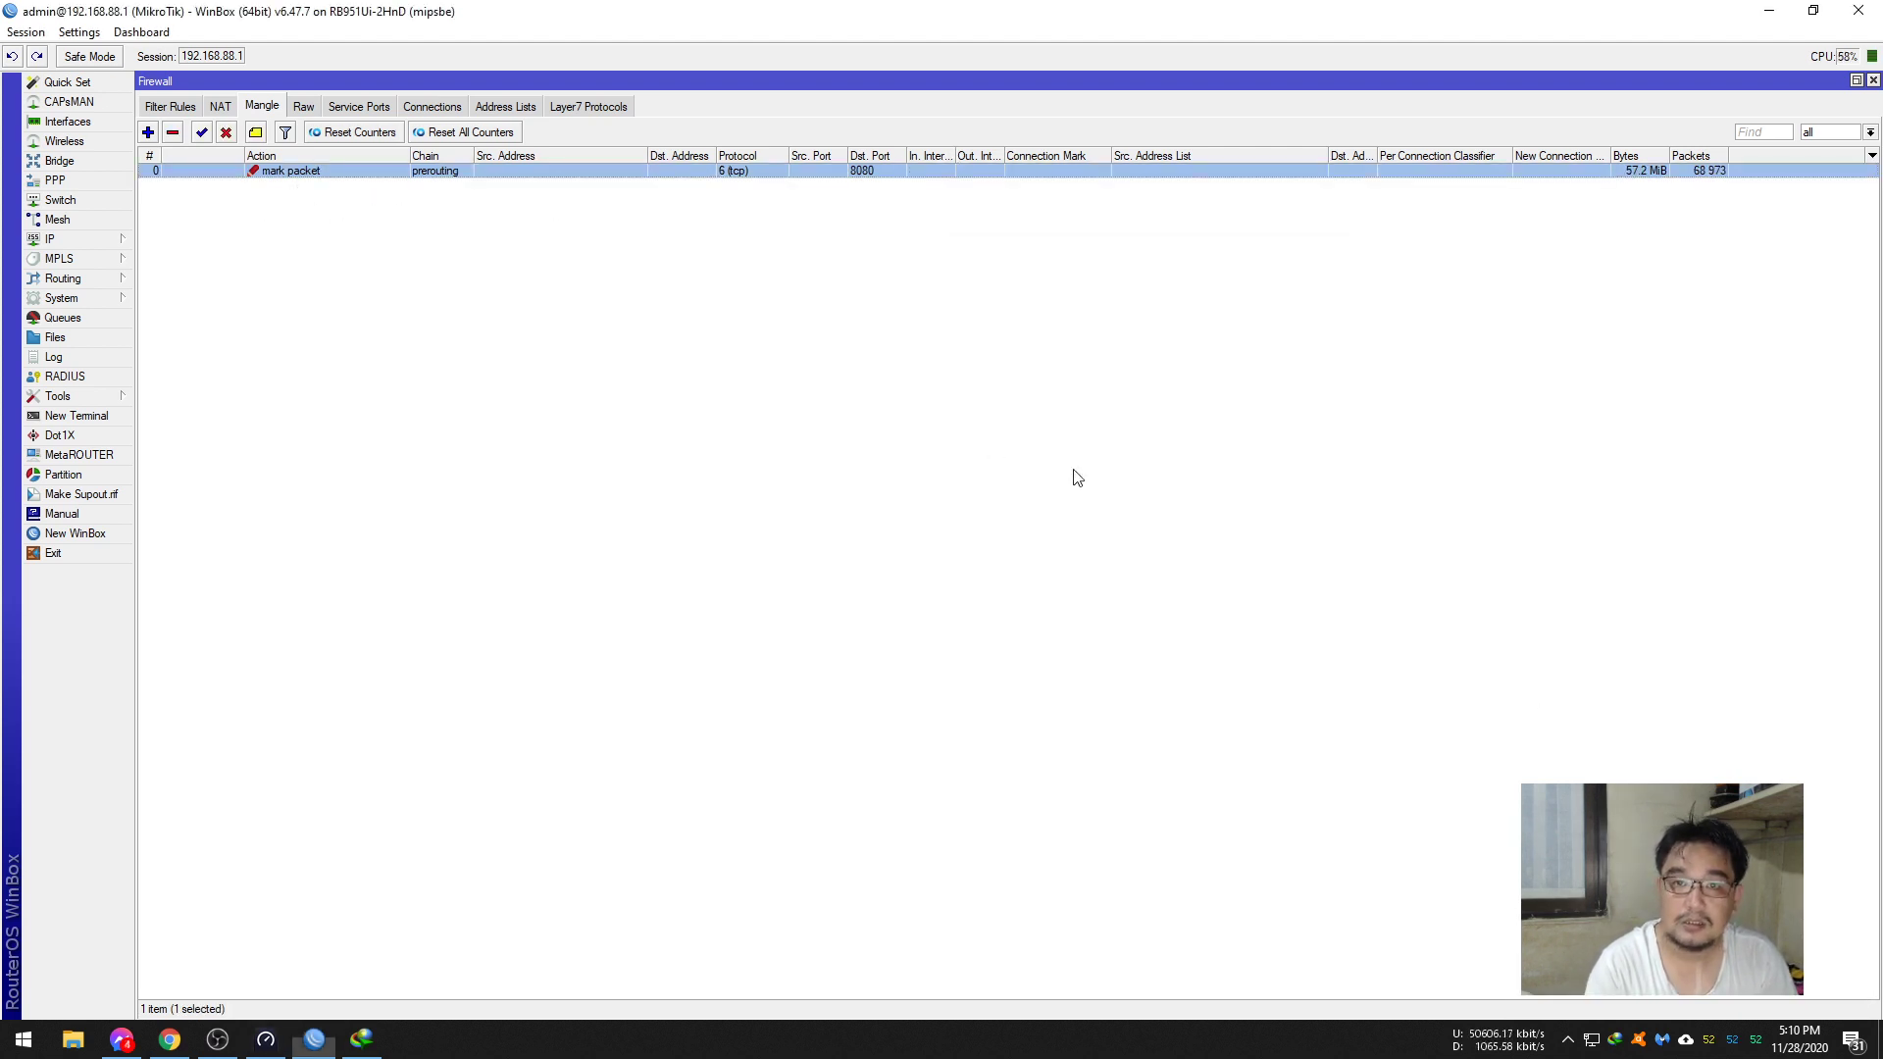
- Add the comment "speedtest port 8080" to the port 8080 mangle rule
{"action": "left_click", "coordinate": [255, 131]}
{"action": "type", "text": "speedtest "}
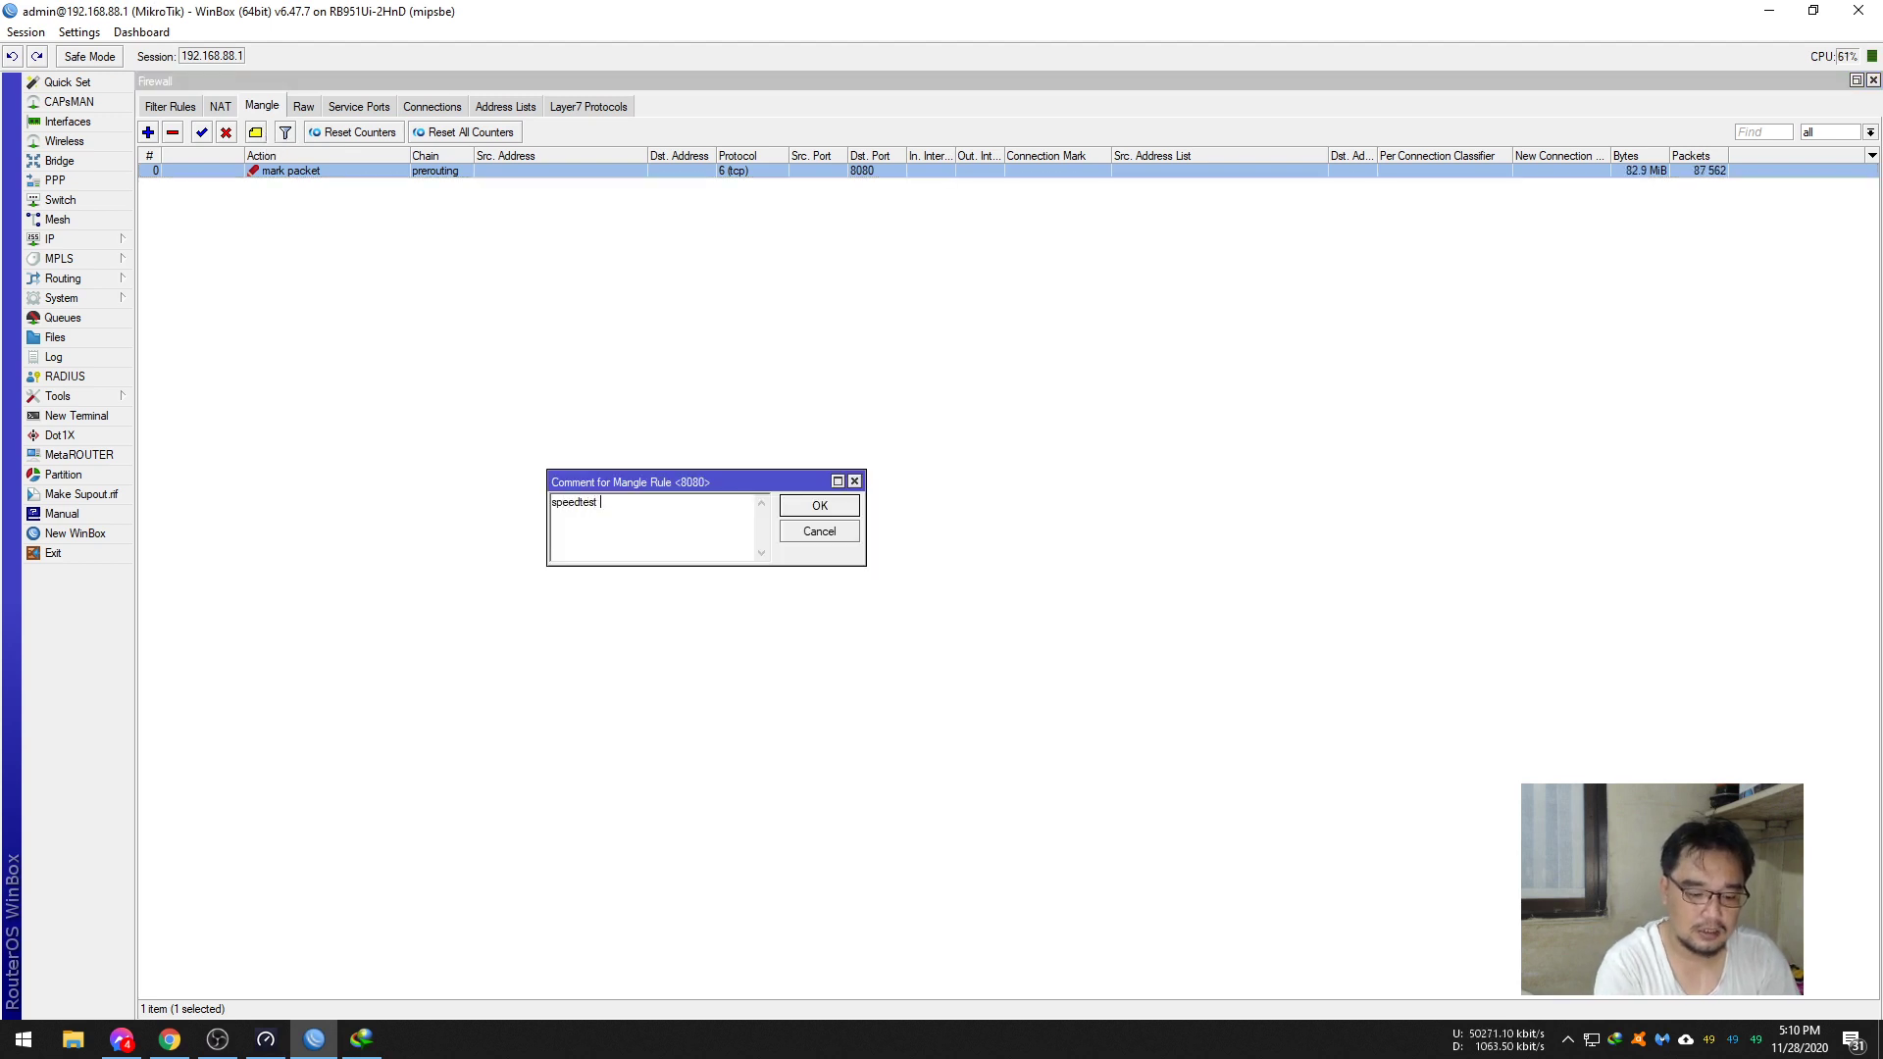
{"action": "type", "text": "port 8080"}
{"action": "key", "text": "Return"}
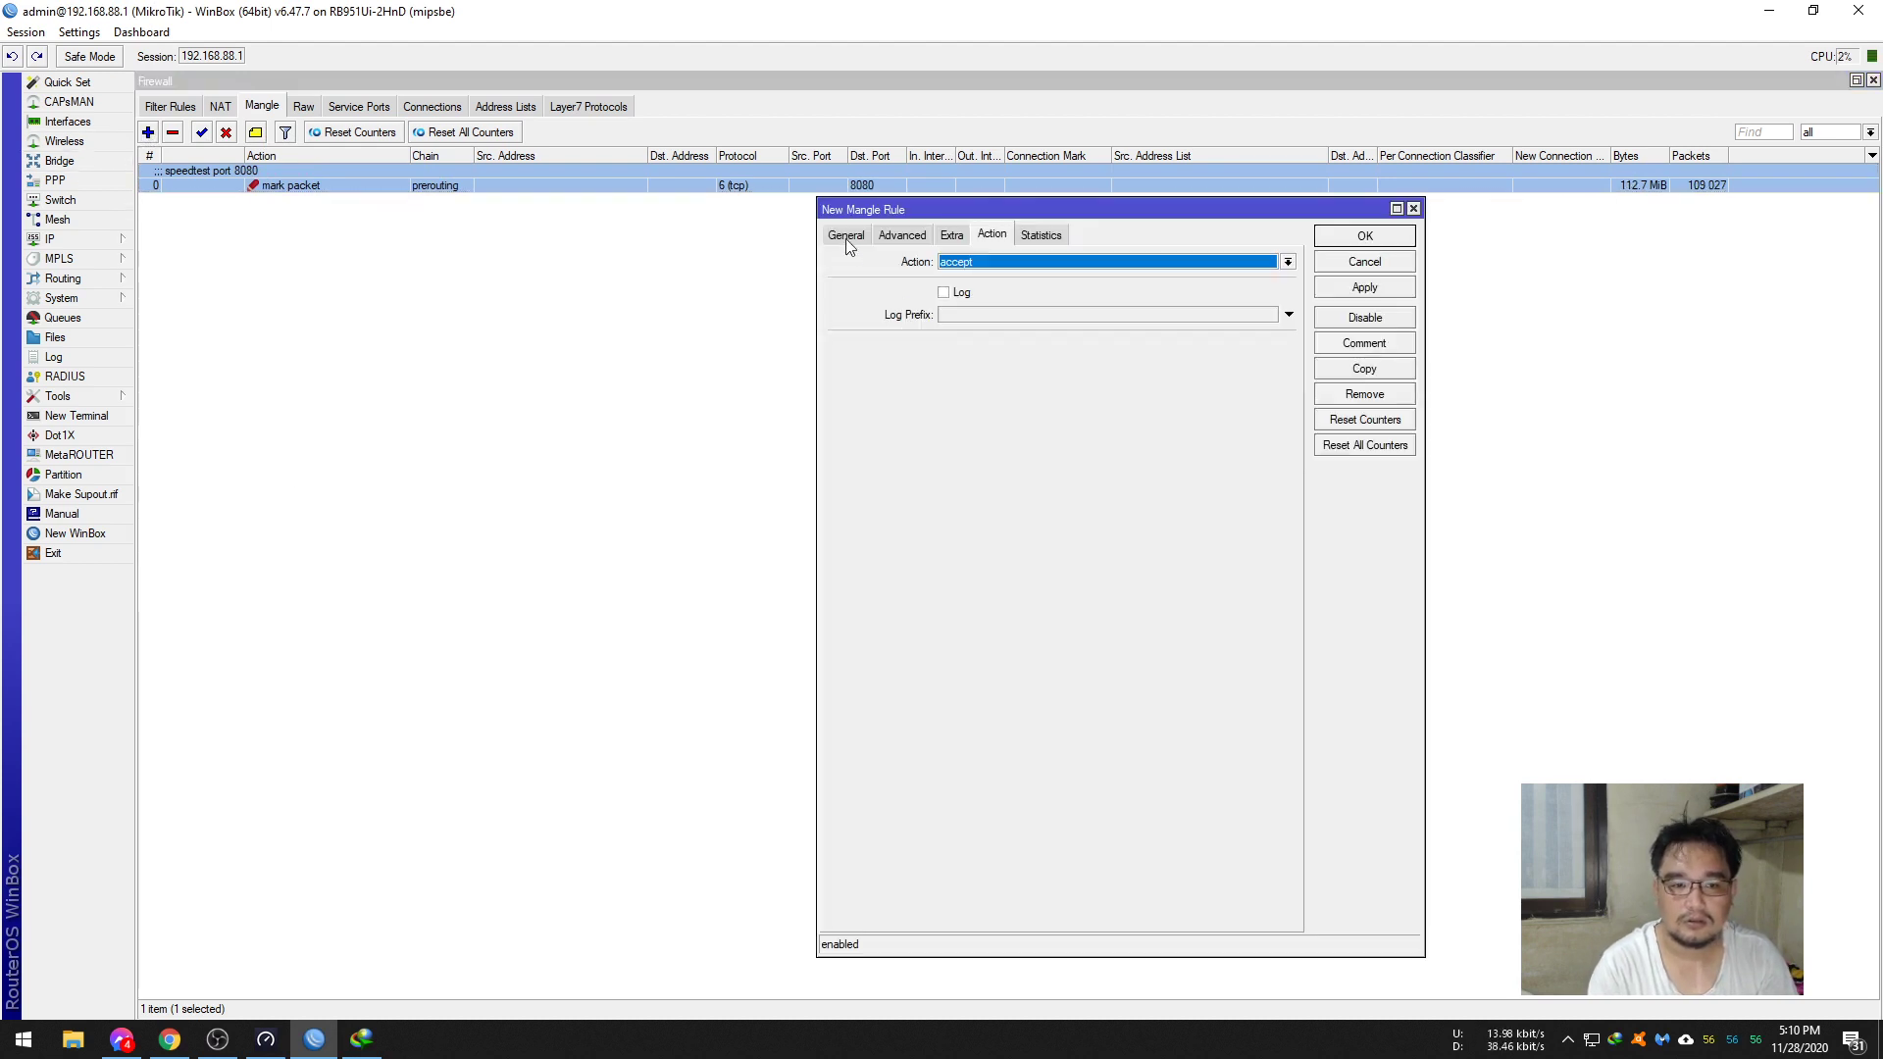
- Create a second prerouting mangle rule with action mark packet, new packet mark "all" and passthrough disabled
{"action": "left_click", "coordinate": [847, 241]}
{"action": "left_click", "coordinate": [992, 234]}
{"action": "left_click", "coordinate": [1020, 261]}
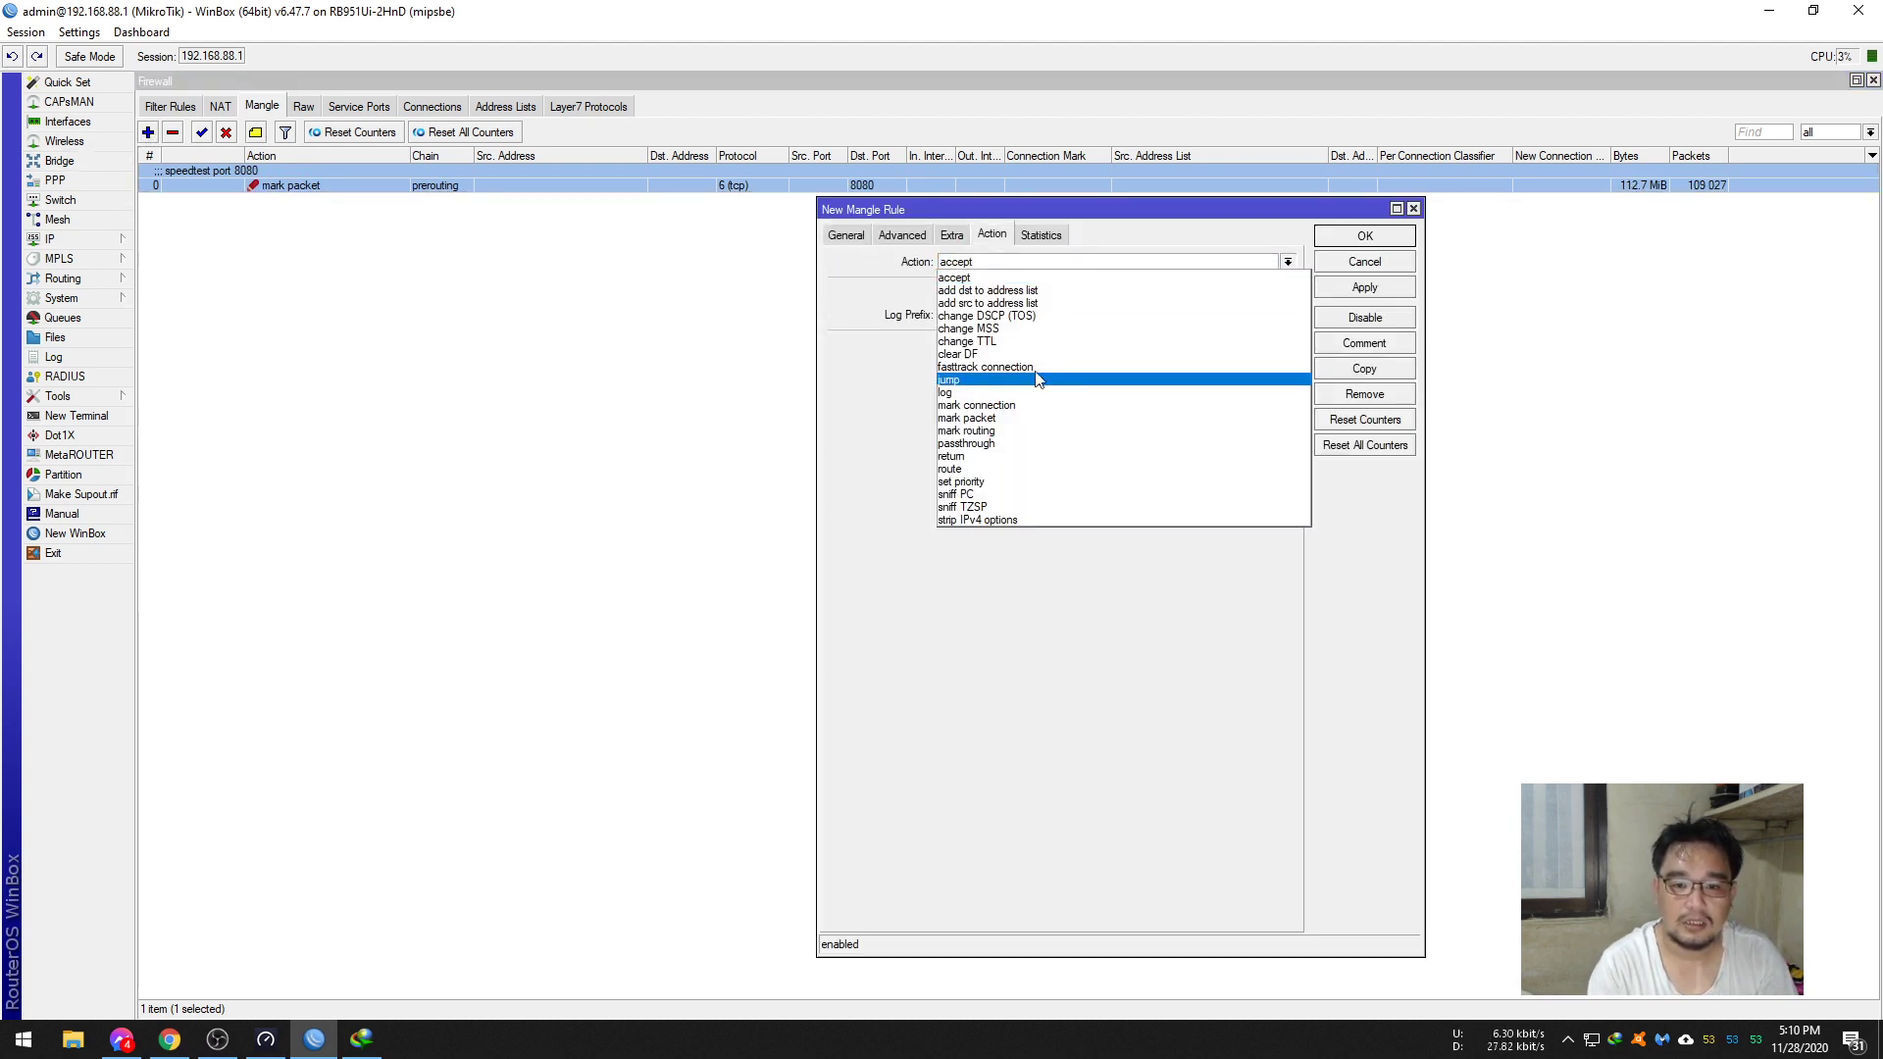
{"action": "left_click", "coordinate": [1024, 420]}
{"action": "left_click", "coordinate": [987, 346]}
{"action": "type", "text": "a"}
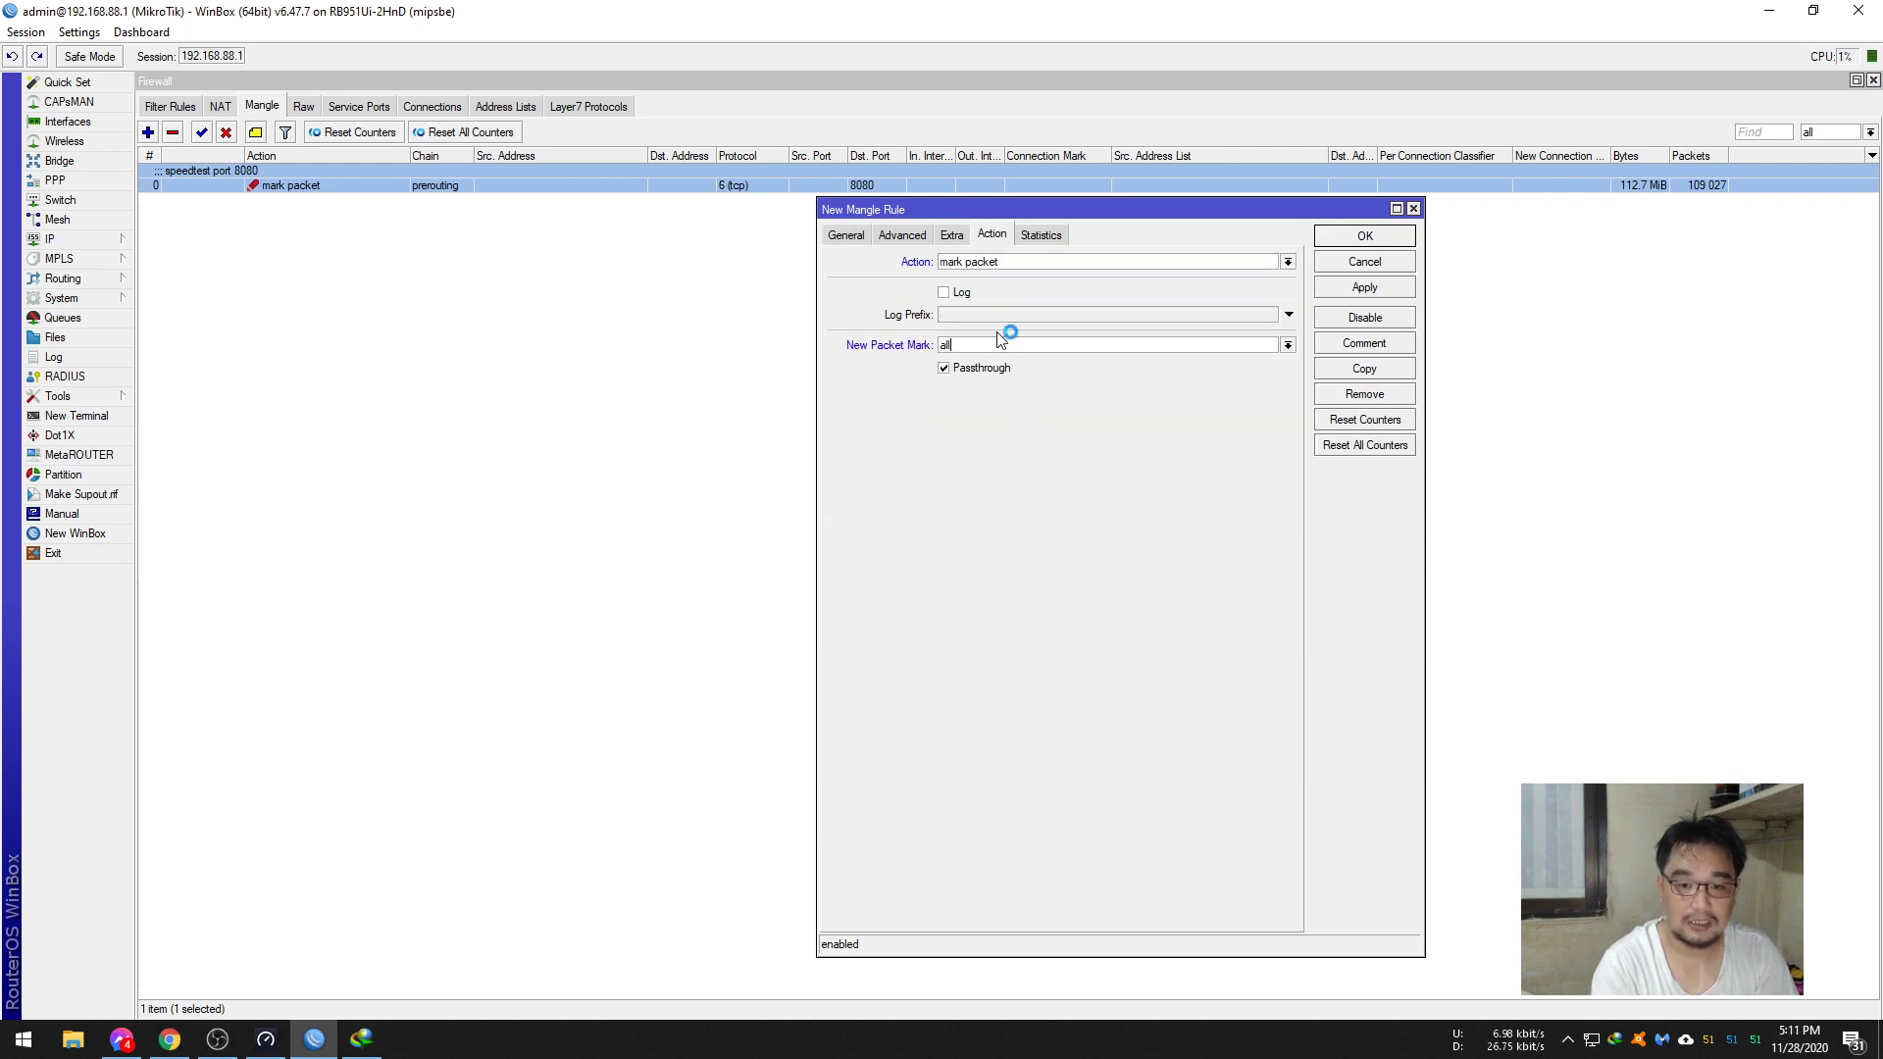
{"action": "type", "text": "ll"}
{"action": "key", "text": "Tab"}
{"action": "key", "text": "space"}
{"action": "left_click", "coordinate": [1358, 236]}
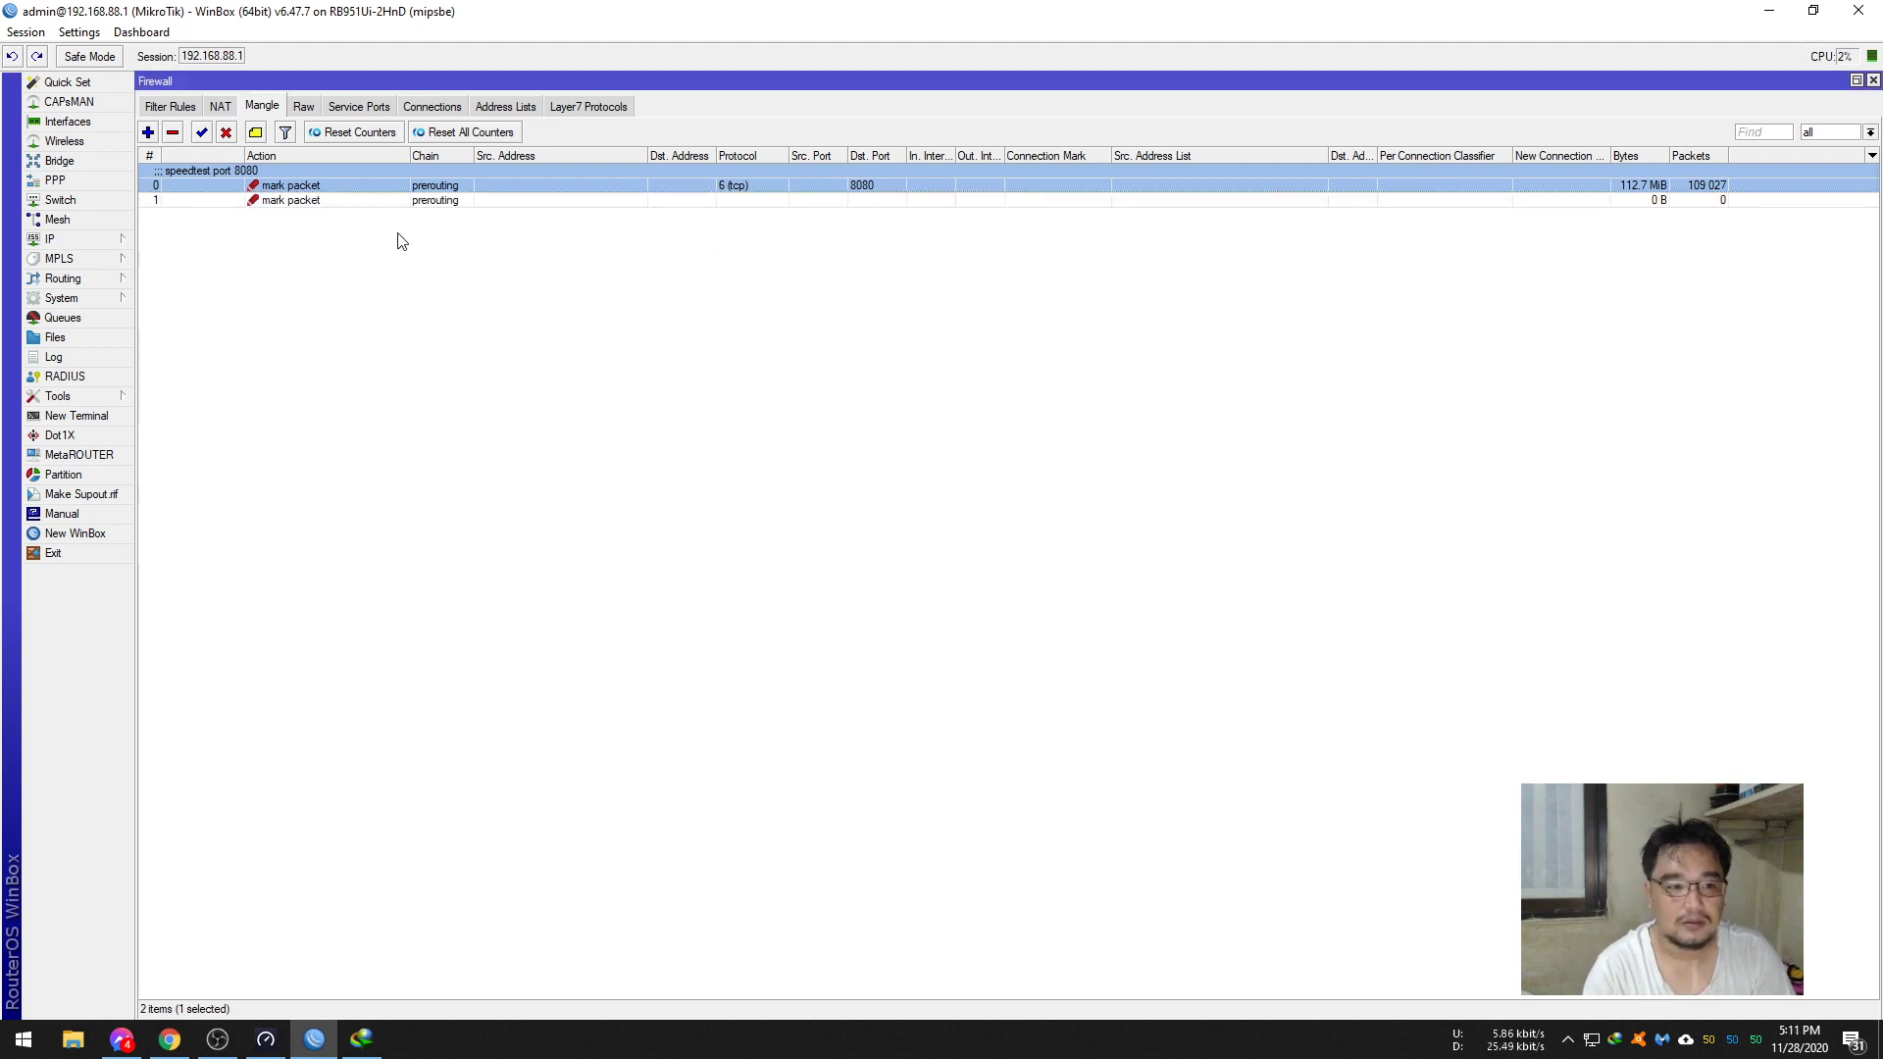
- Add the comment "all" to the second mangle rule
{"action": "left_click", "coordinate": [271, 200]}
{"action": "left_click", "coordinate": [256, 132]}
{"action": "type", "text": "all"}
{"action": "key", "text": "Return"}
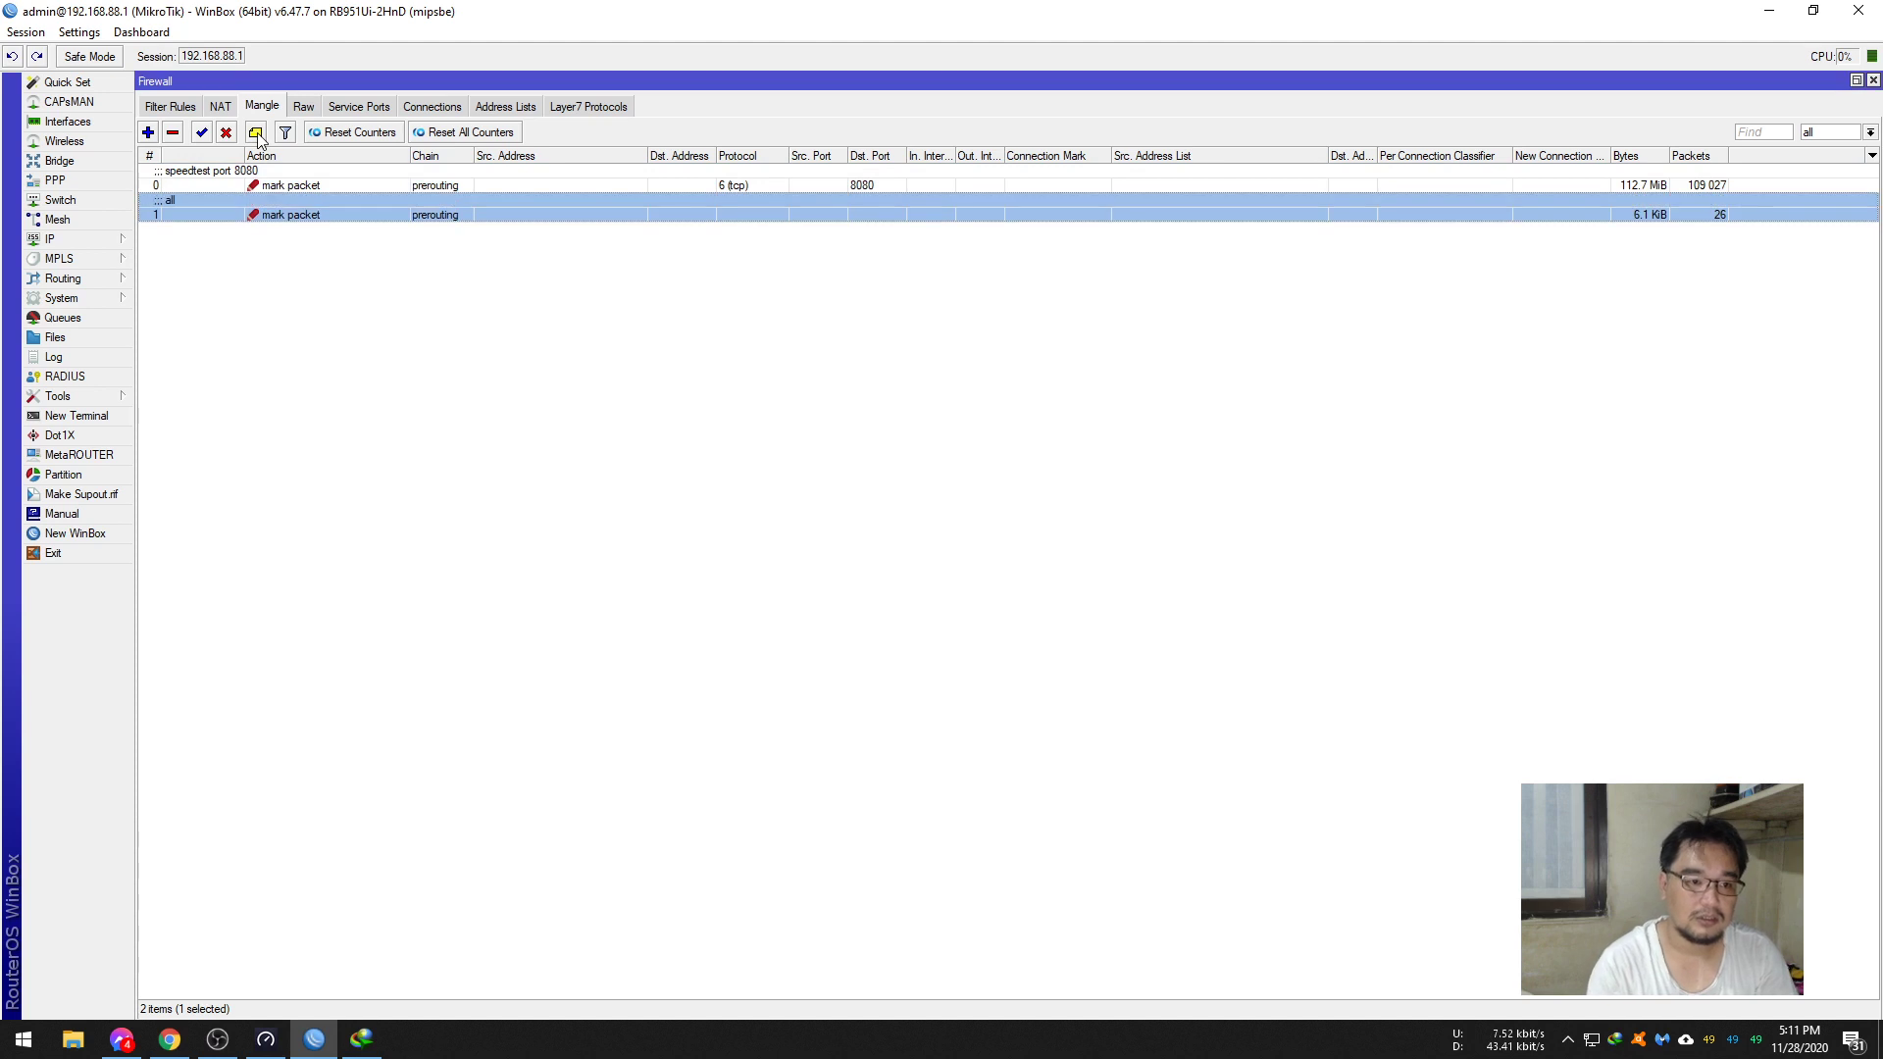
- Open the Queue List below the mangle rules and start a new simple queue named with the client's first name followed by "_10mbps"
{"action": "left_click", "coordinate": [97, 321]}
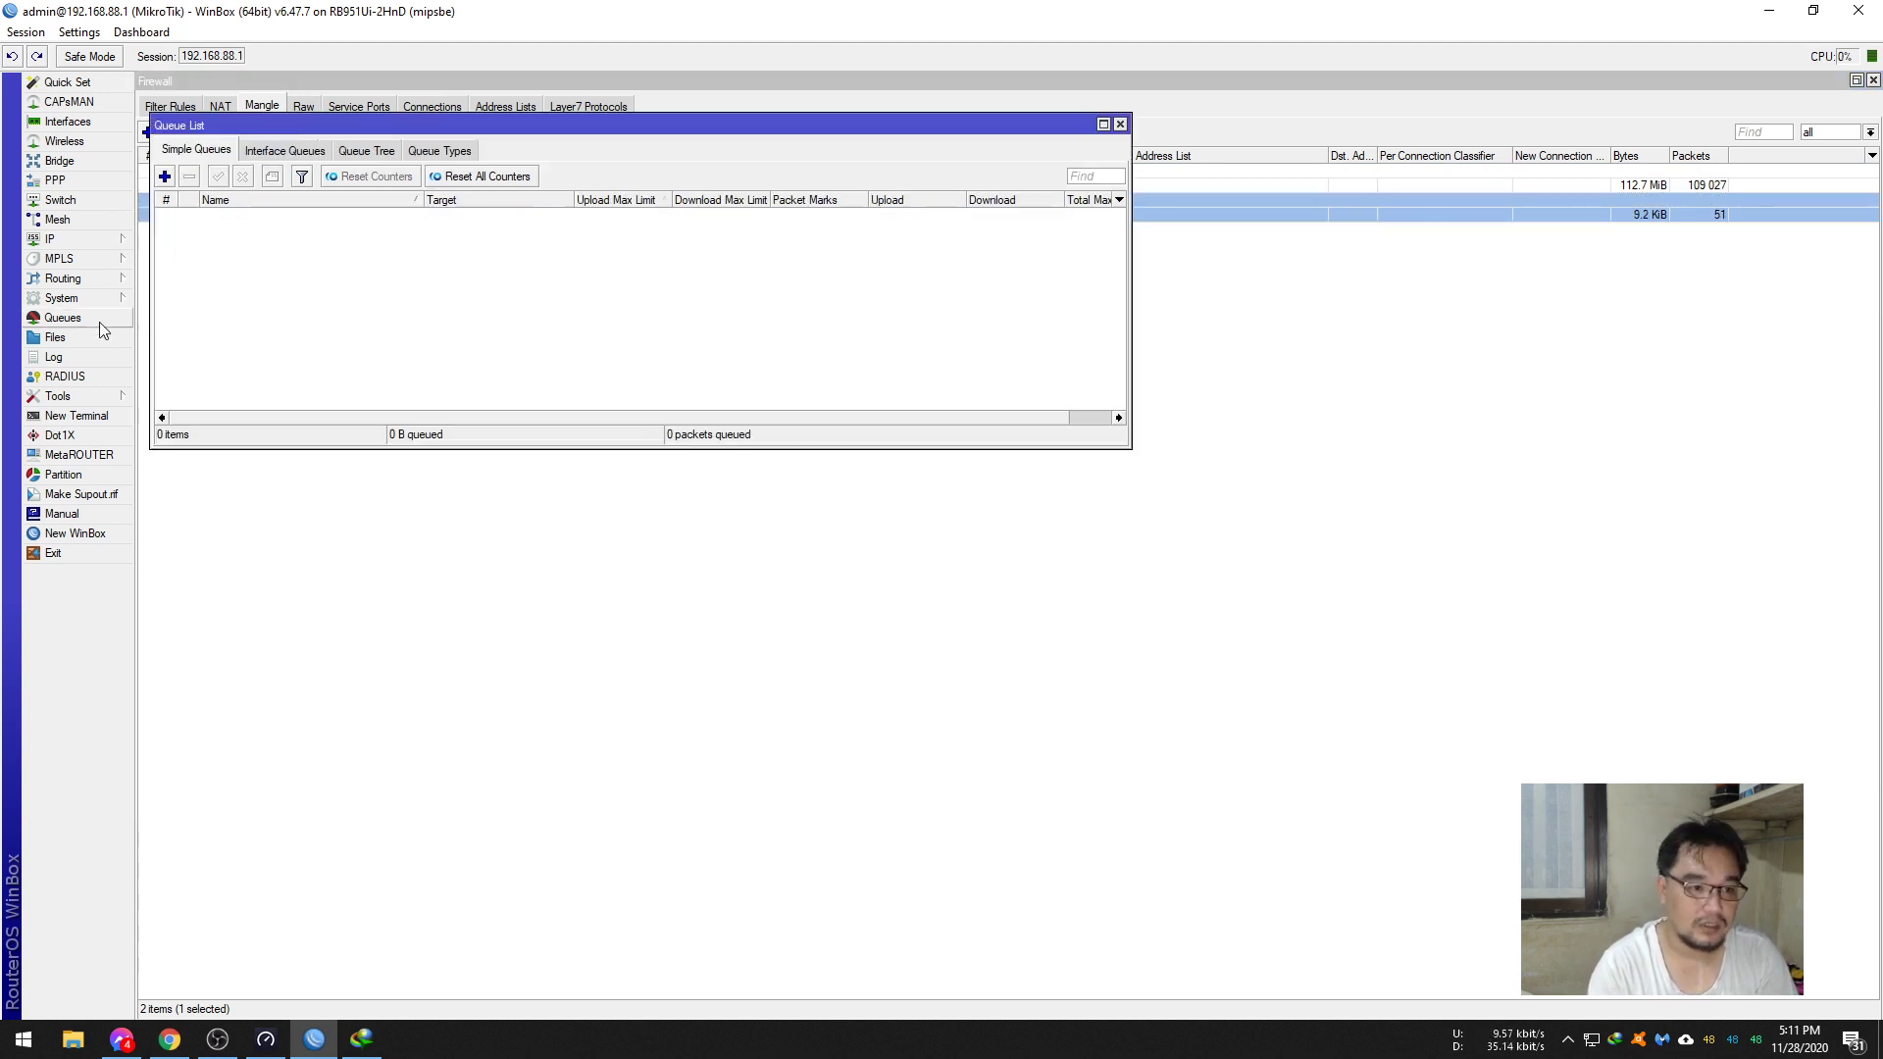
{"action": "left_click_drag", "start_coordinate": [318, 125], "coordinate": [704, 398]}
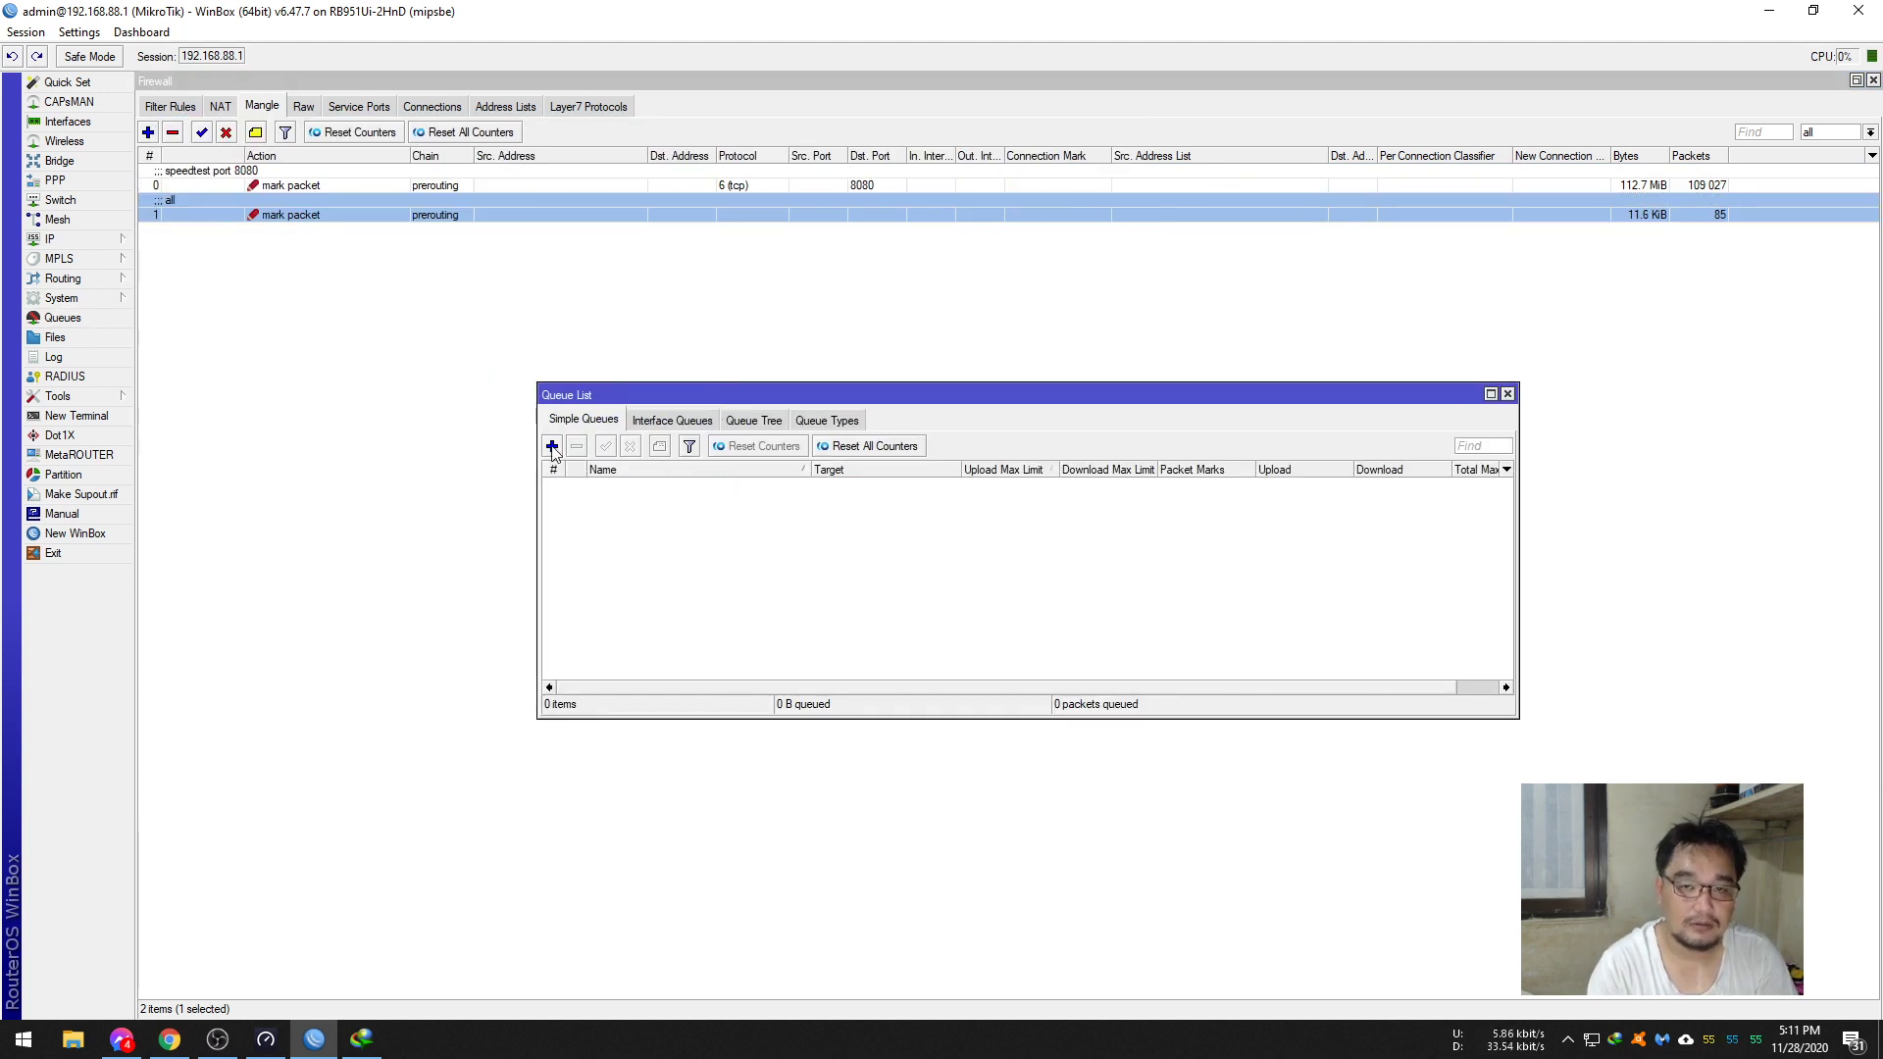
{"action": "left_click", "coordinate": [552, 448]}
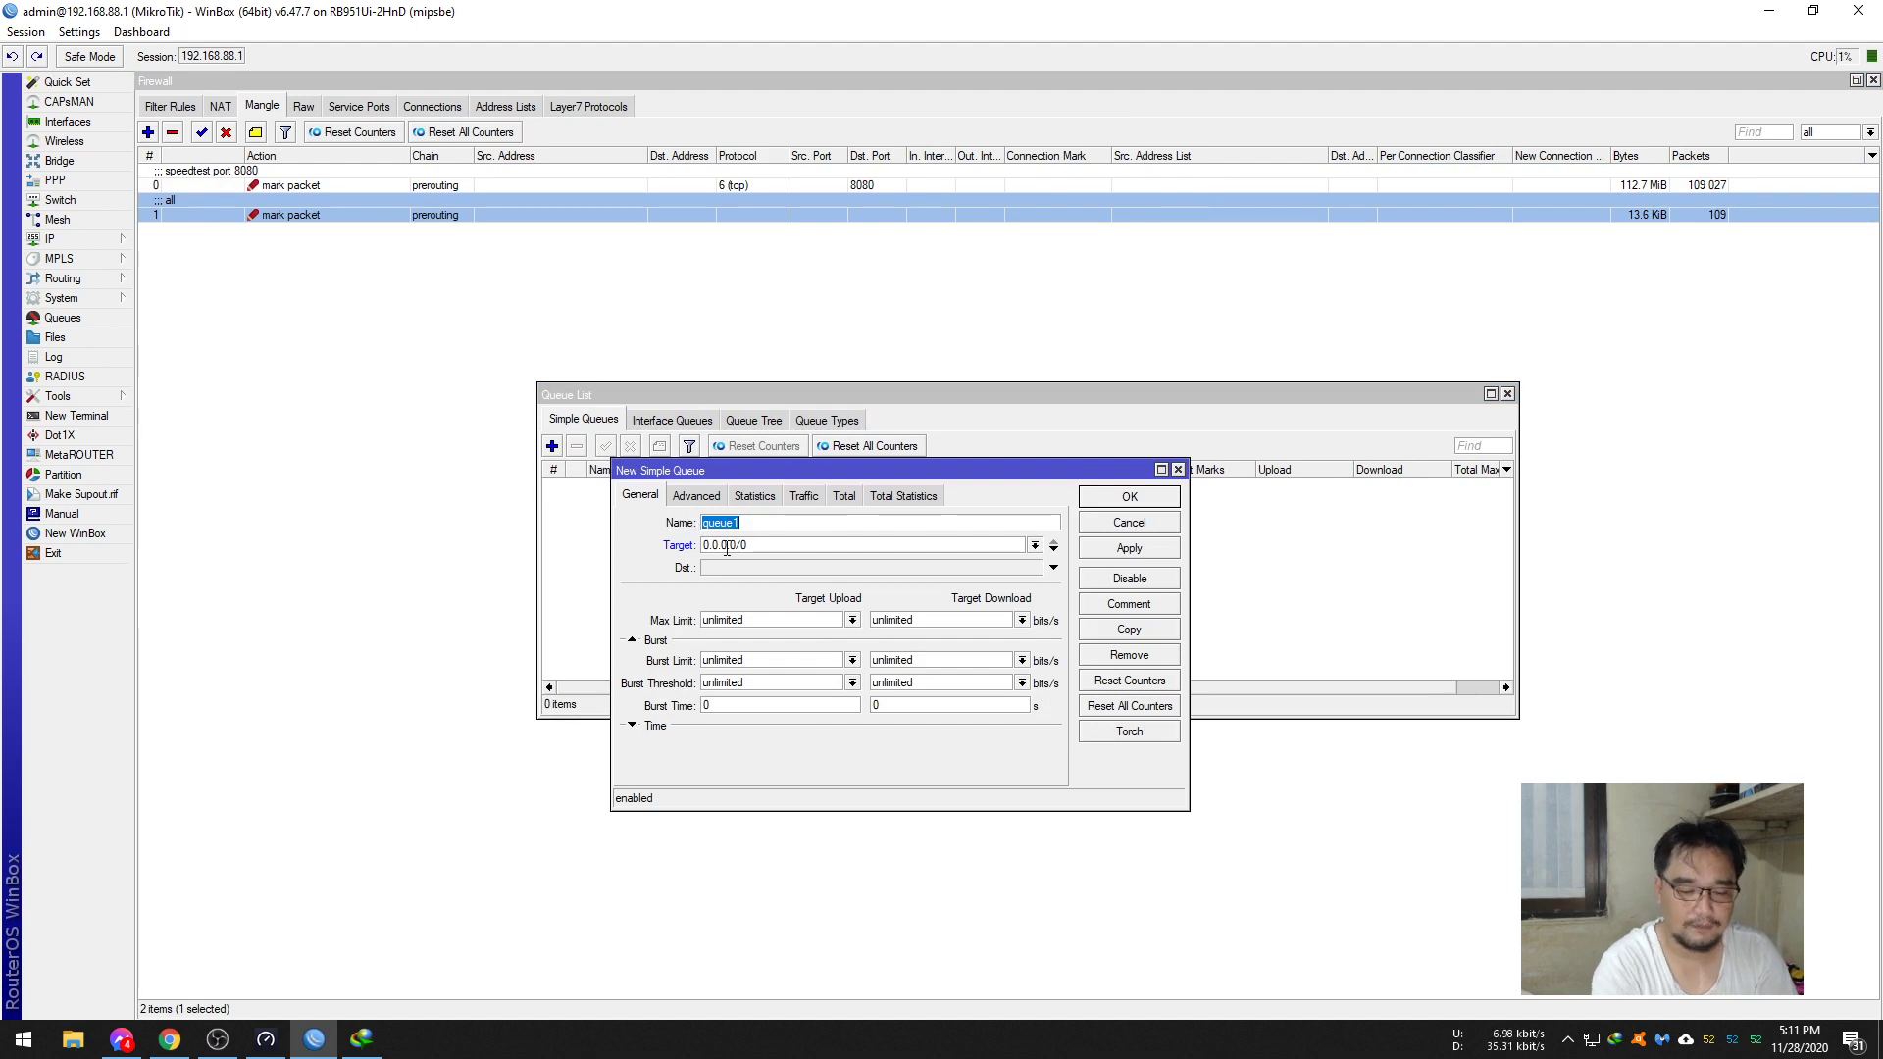
{"action": "type", "text": "film"}
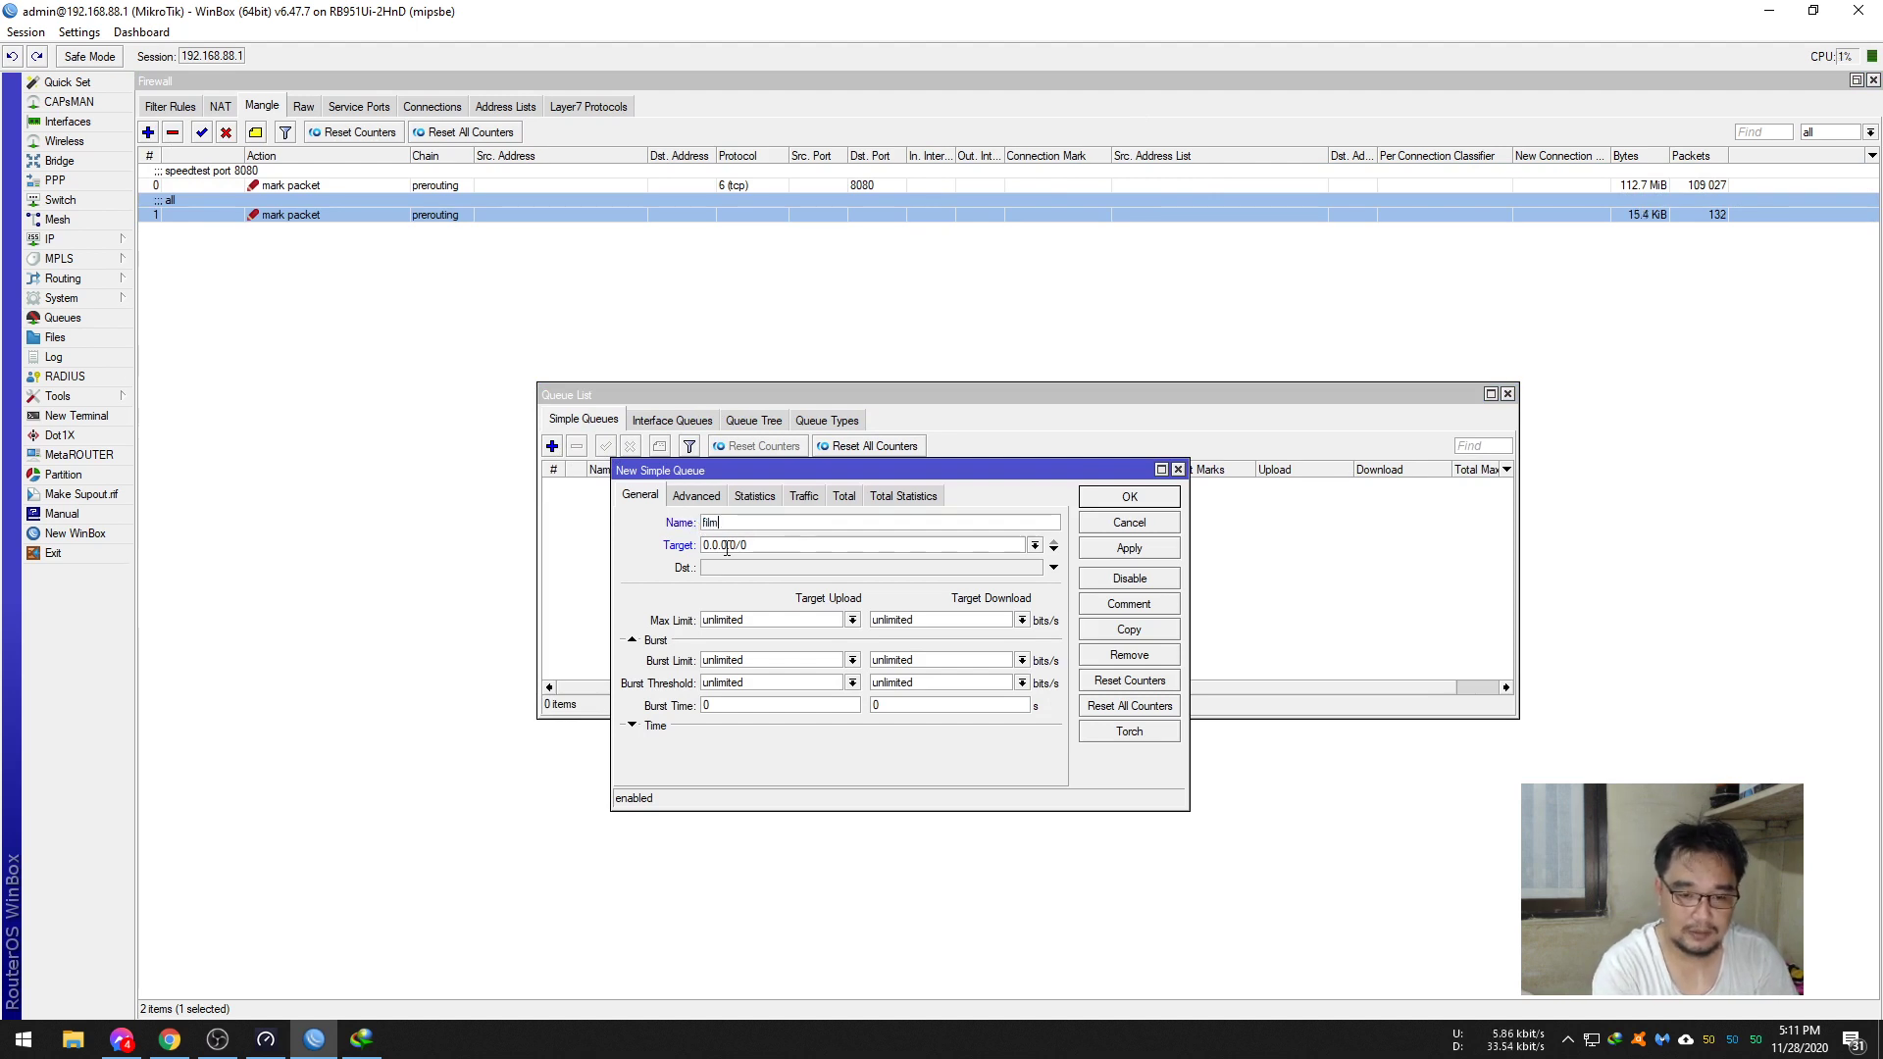
{"action": "type", "text": "ore_10"}
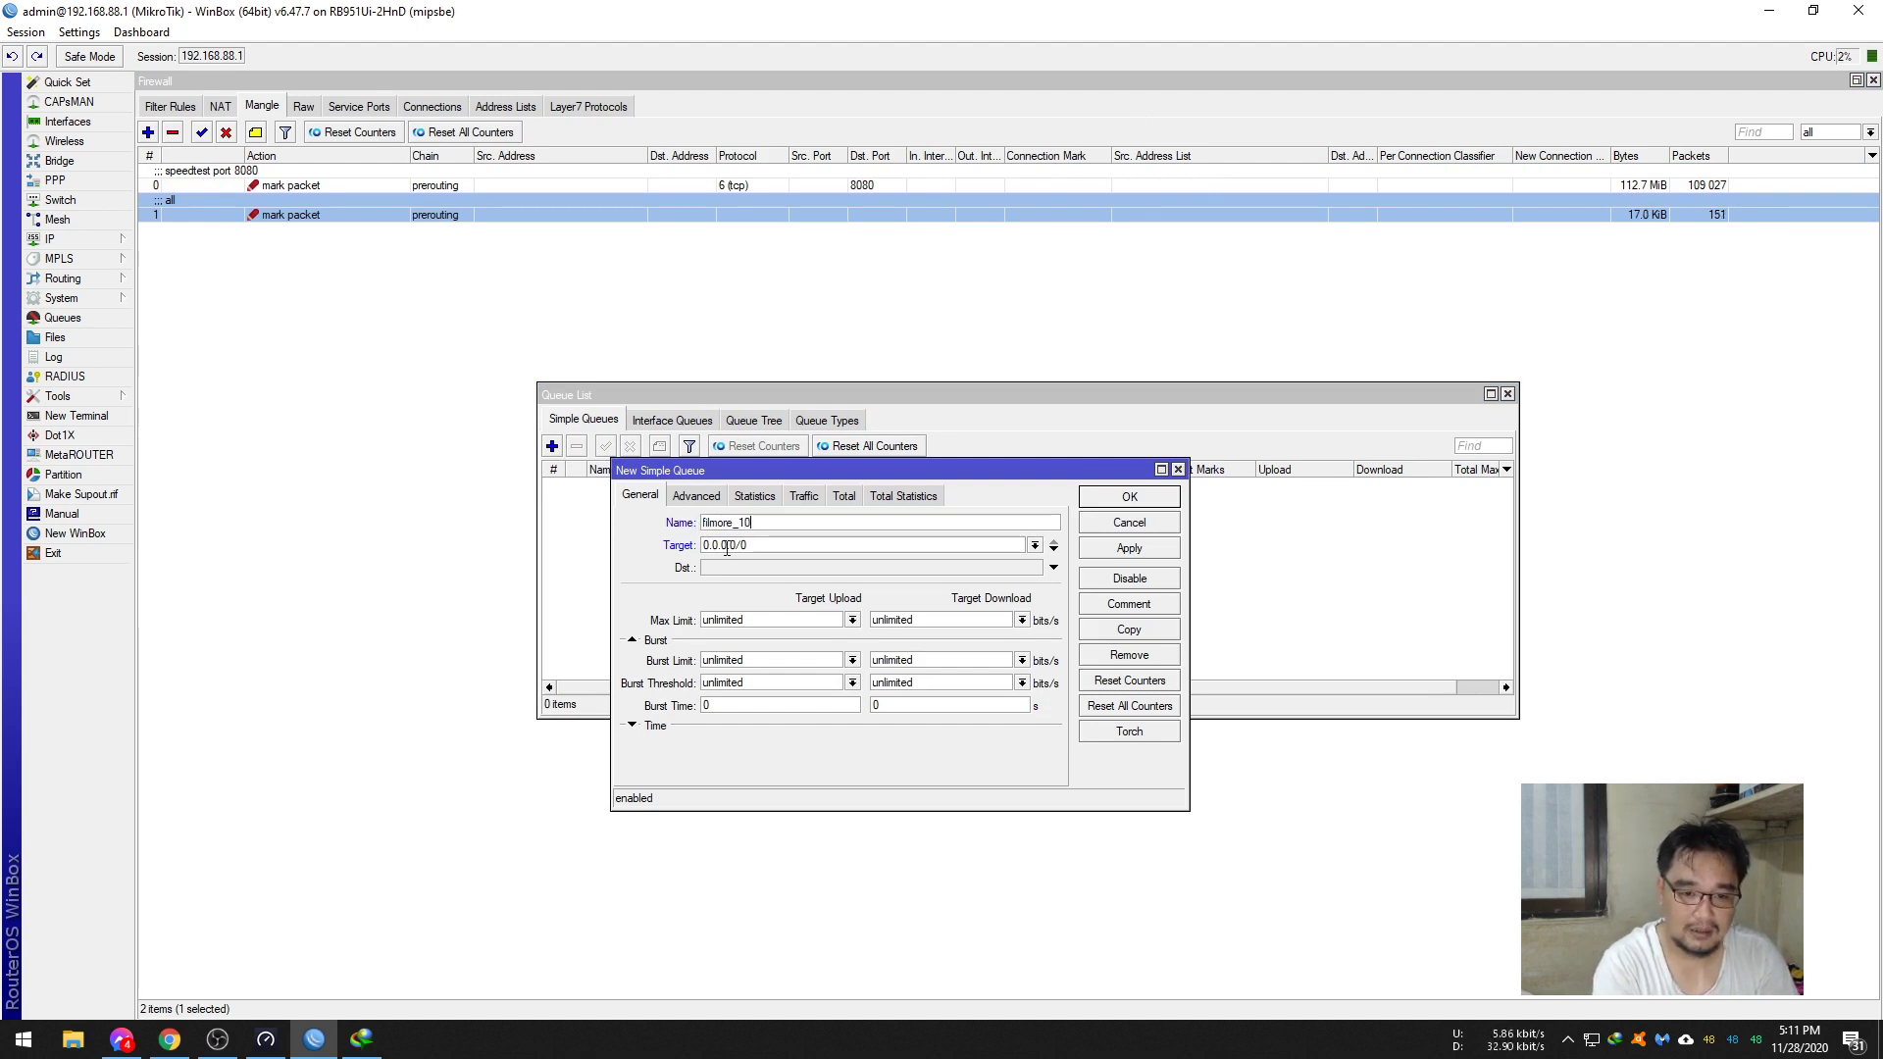
{"action": "type", "text": "mbps"}
{"action": "key", "text": "Tab"}
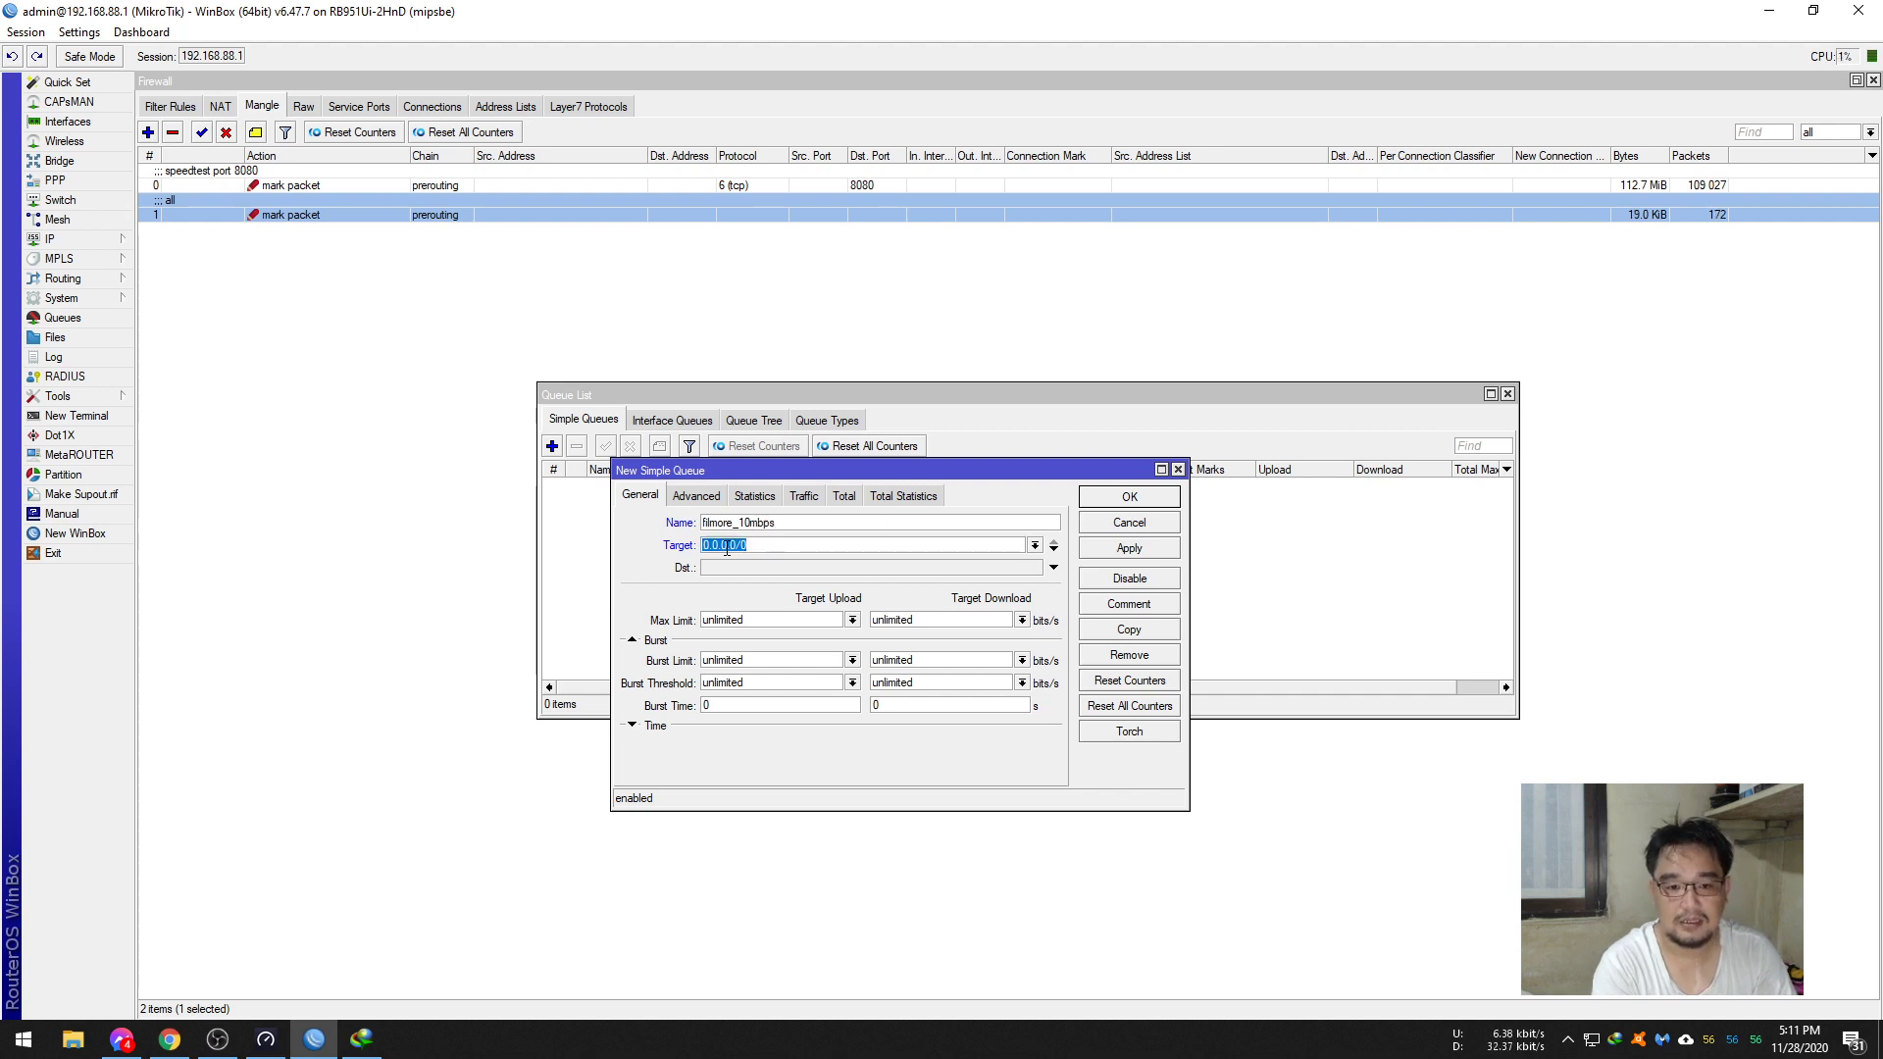
- Open a Windows command prompt and run ipconfig to look up the computer's IPv4 address
{"action": "key", "text": "super+r"}
{"action": "type", "text": "cmd"}
{"action": "key", "text": "Return"}
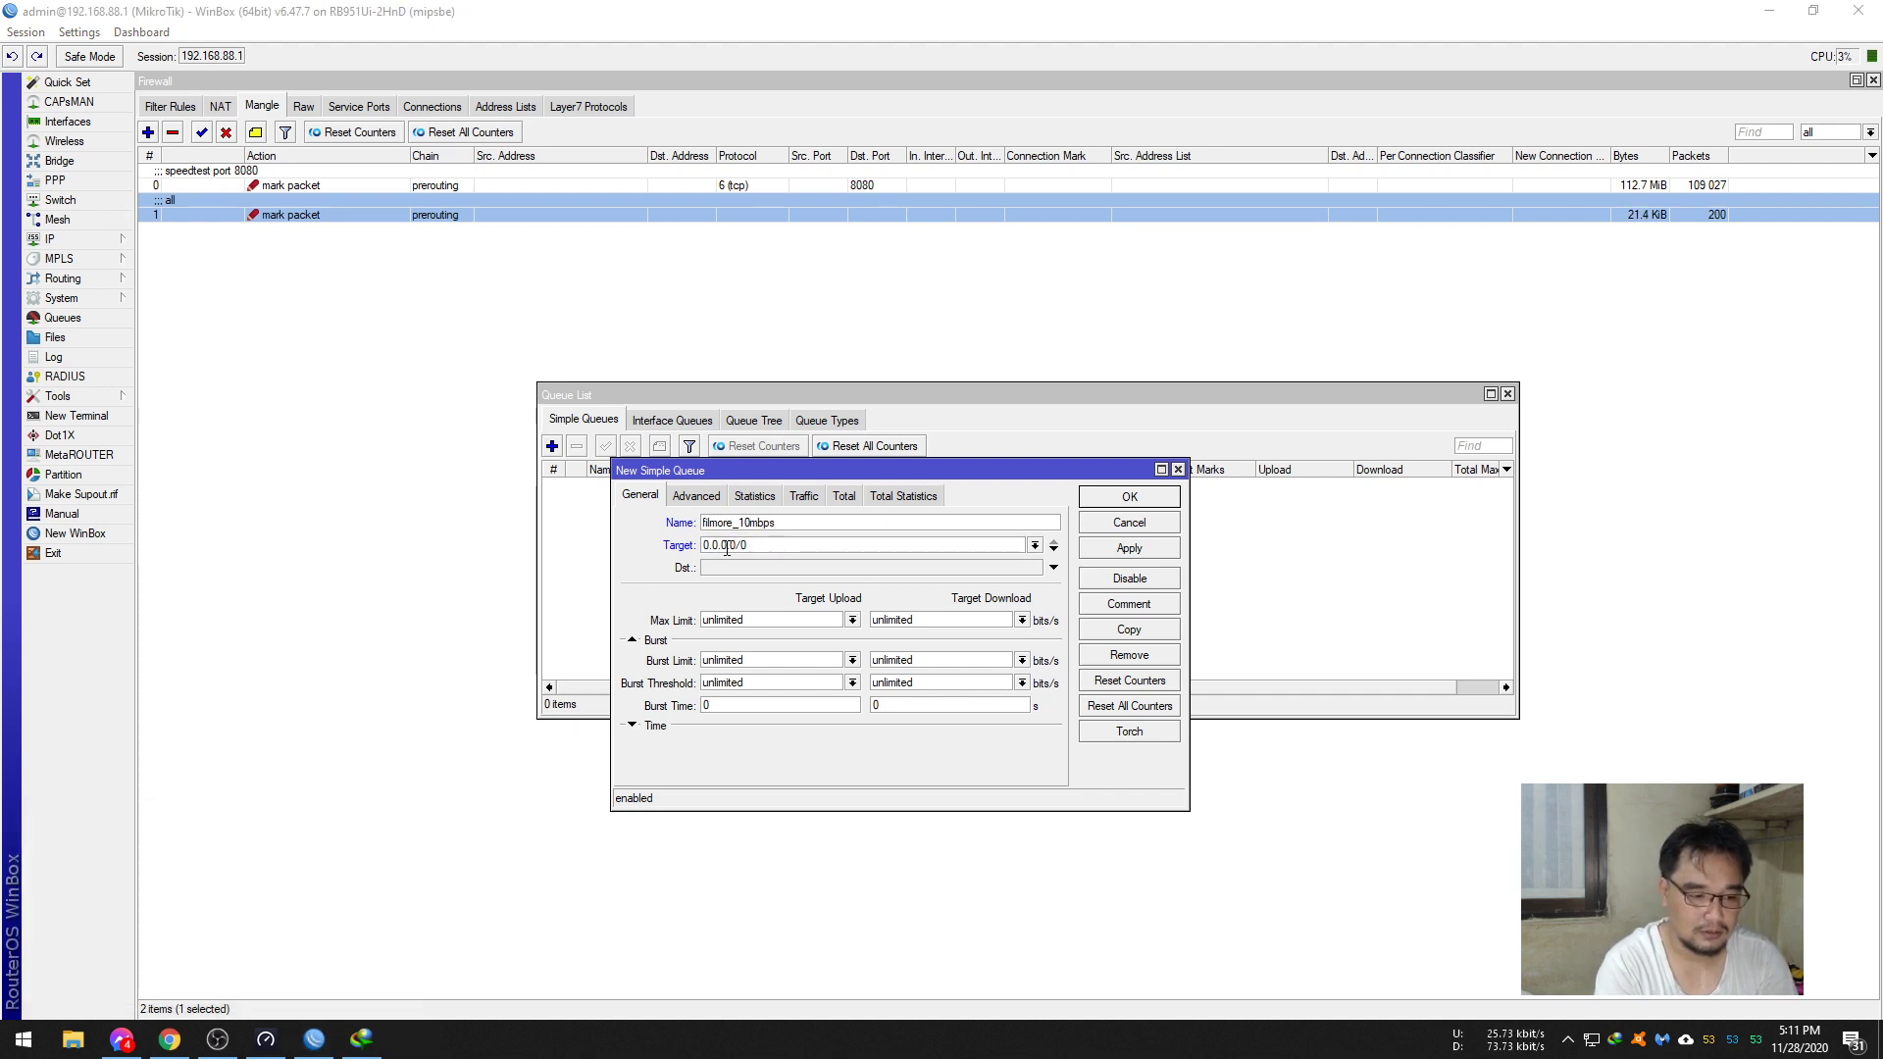
{"action": "type", "text": "ipconfig"}
{"action": "key", "text": "Return"}
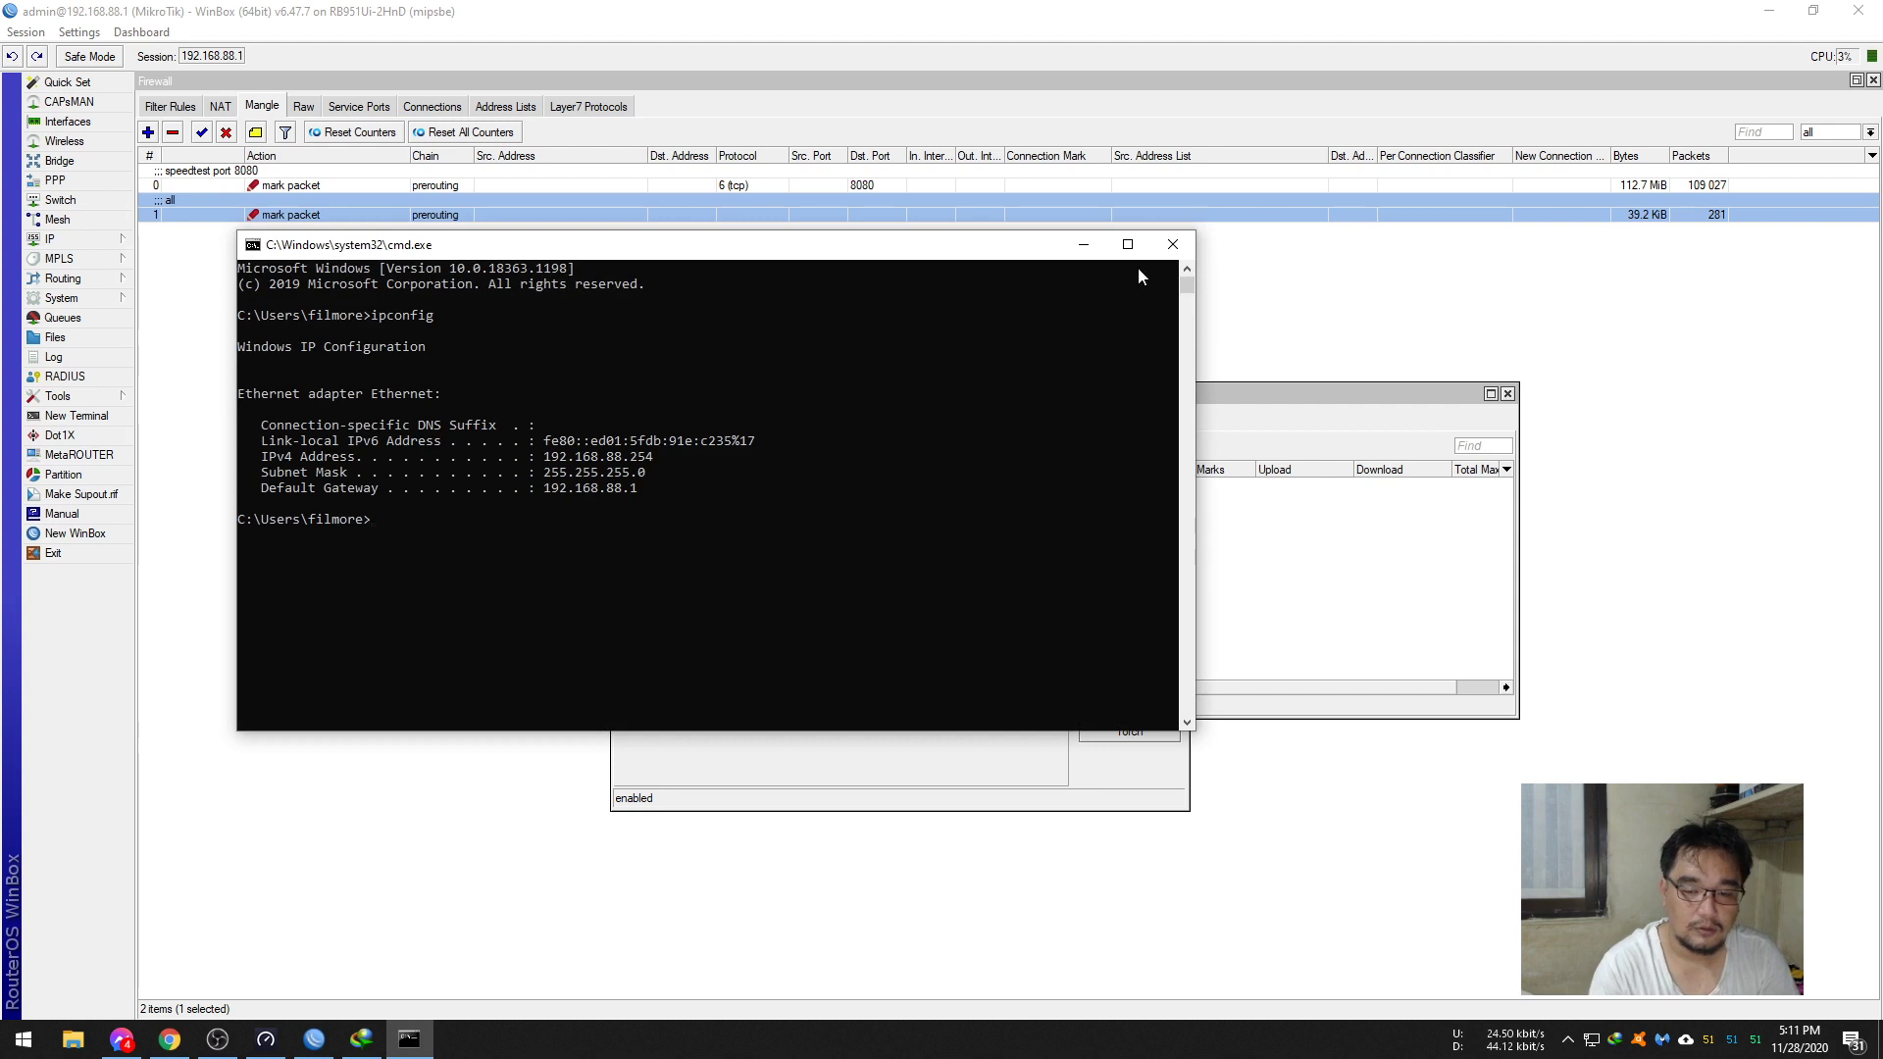
- Close the command prompt and set the new simple queue's target to 192.168.88.254
{"action": "left_click", "coordinate": [1171, 245]}
{"action": "key", "text": "Tab"}
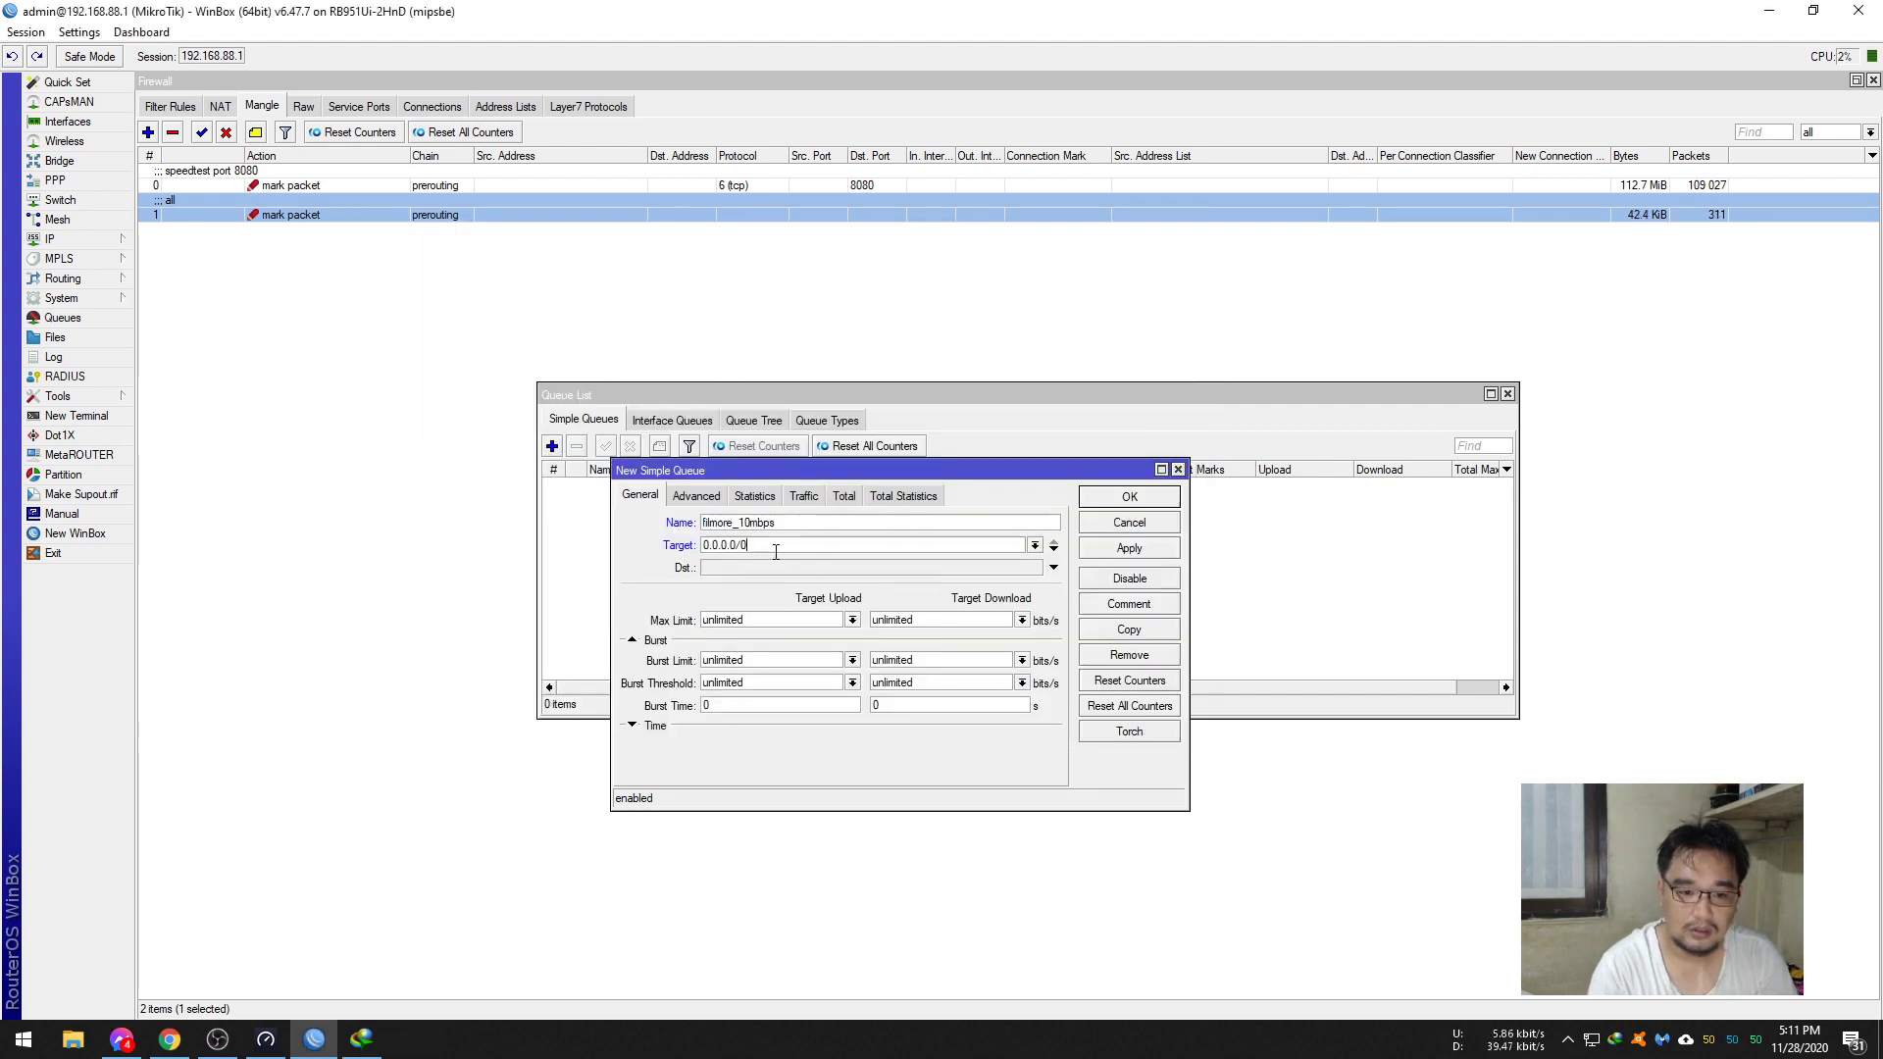
{"action": "type", "text": "192.168.88.2"}
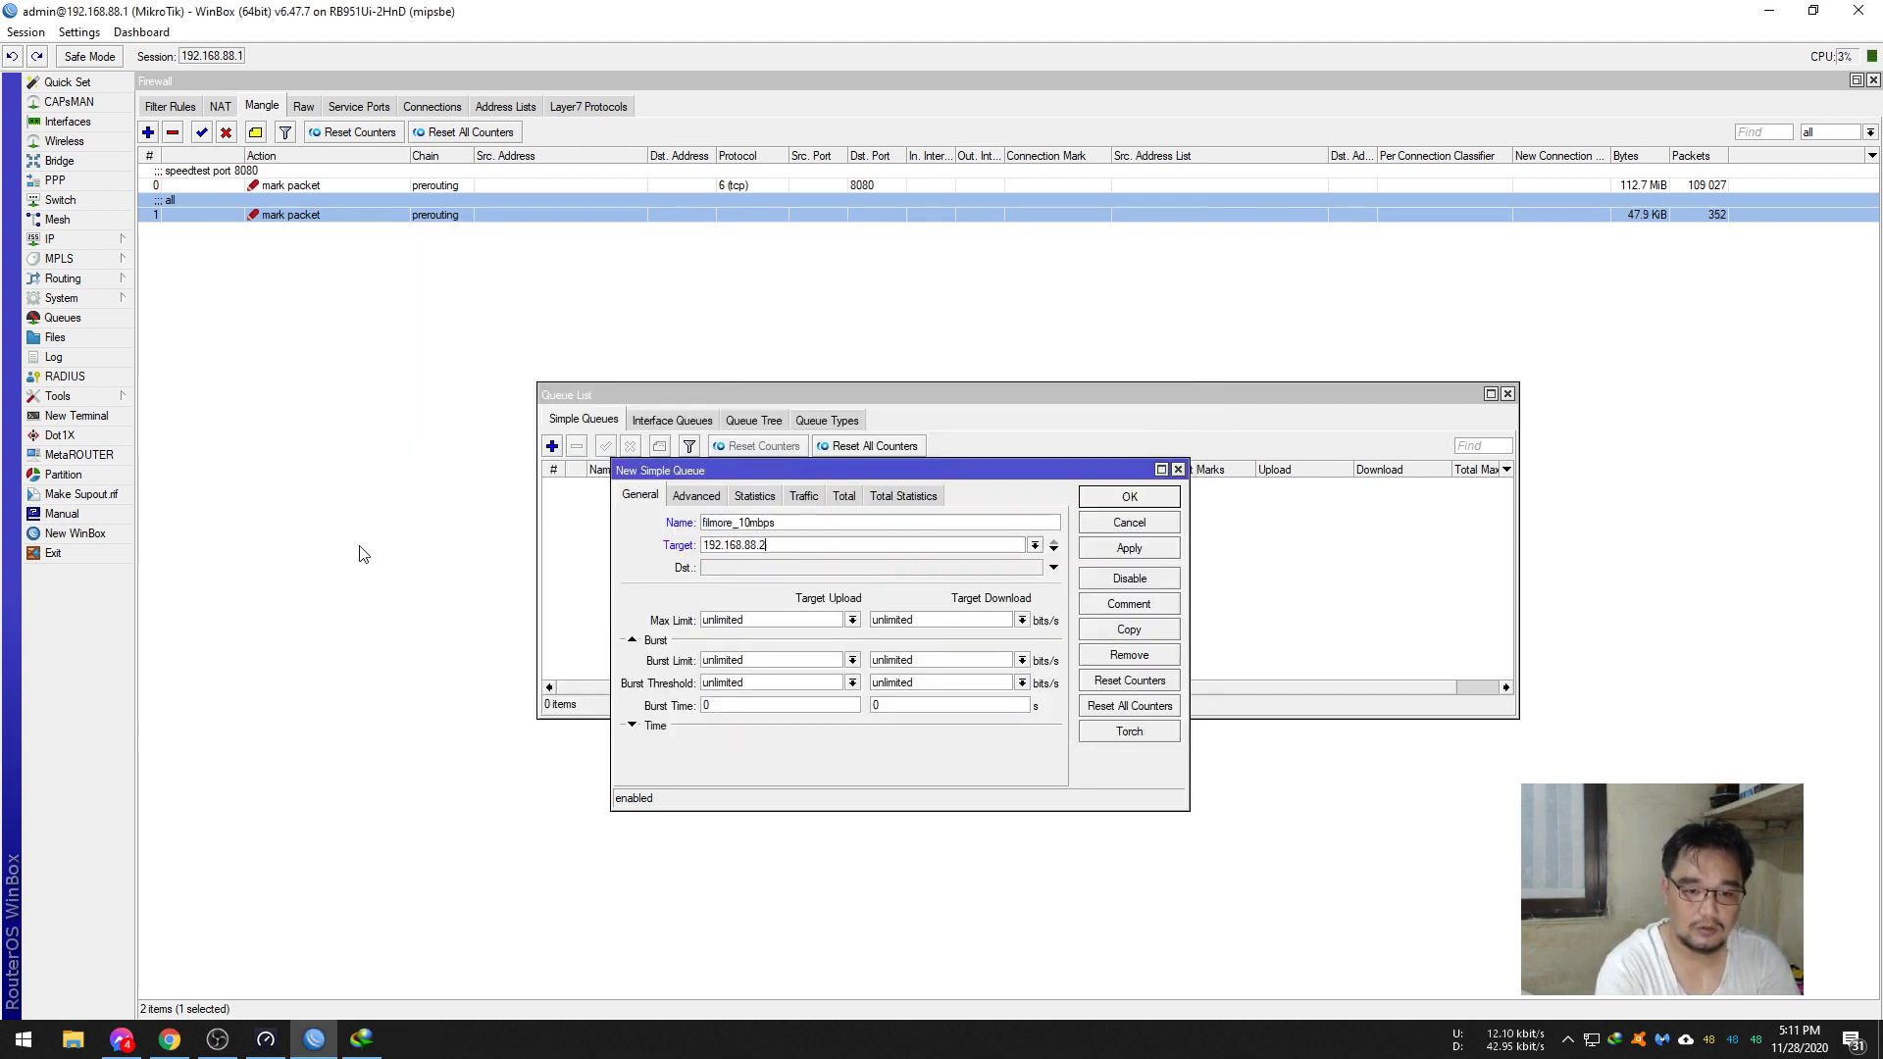
{"action": "type", "text": "54"}
{"action": "key", "text": "Tab"}
{"action": "key", "text": "Tab"}
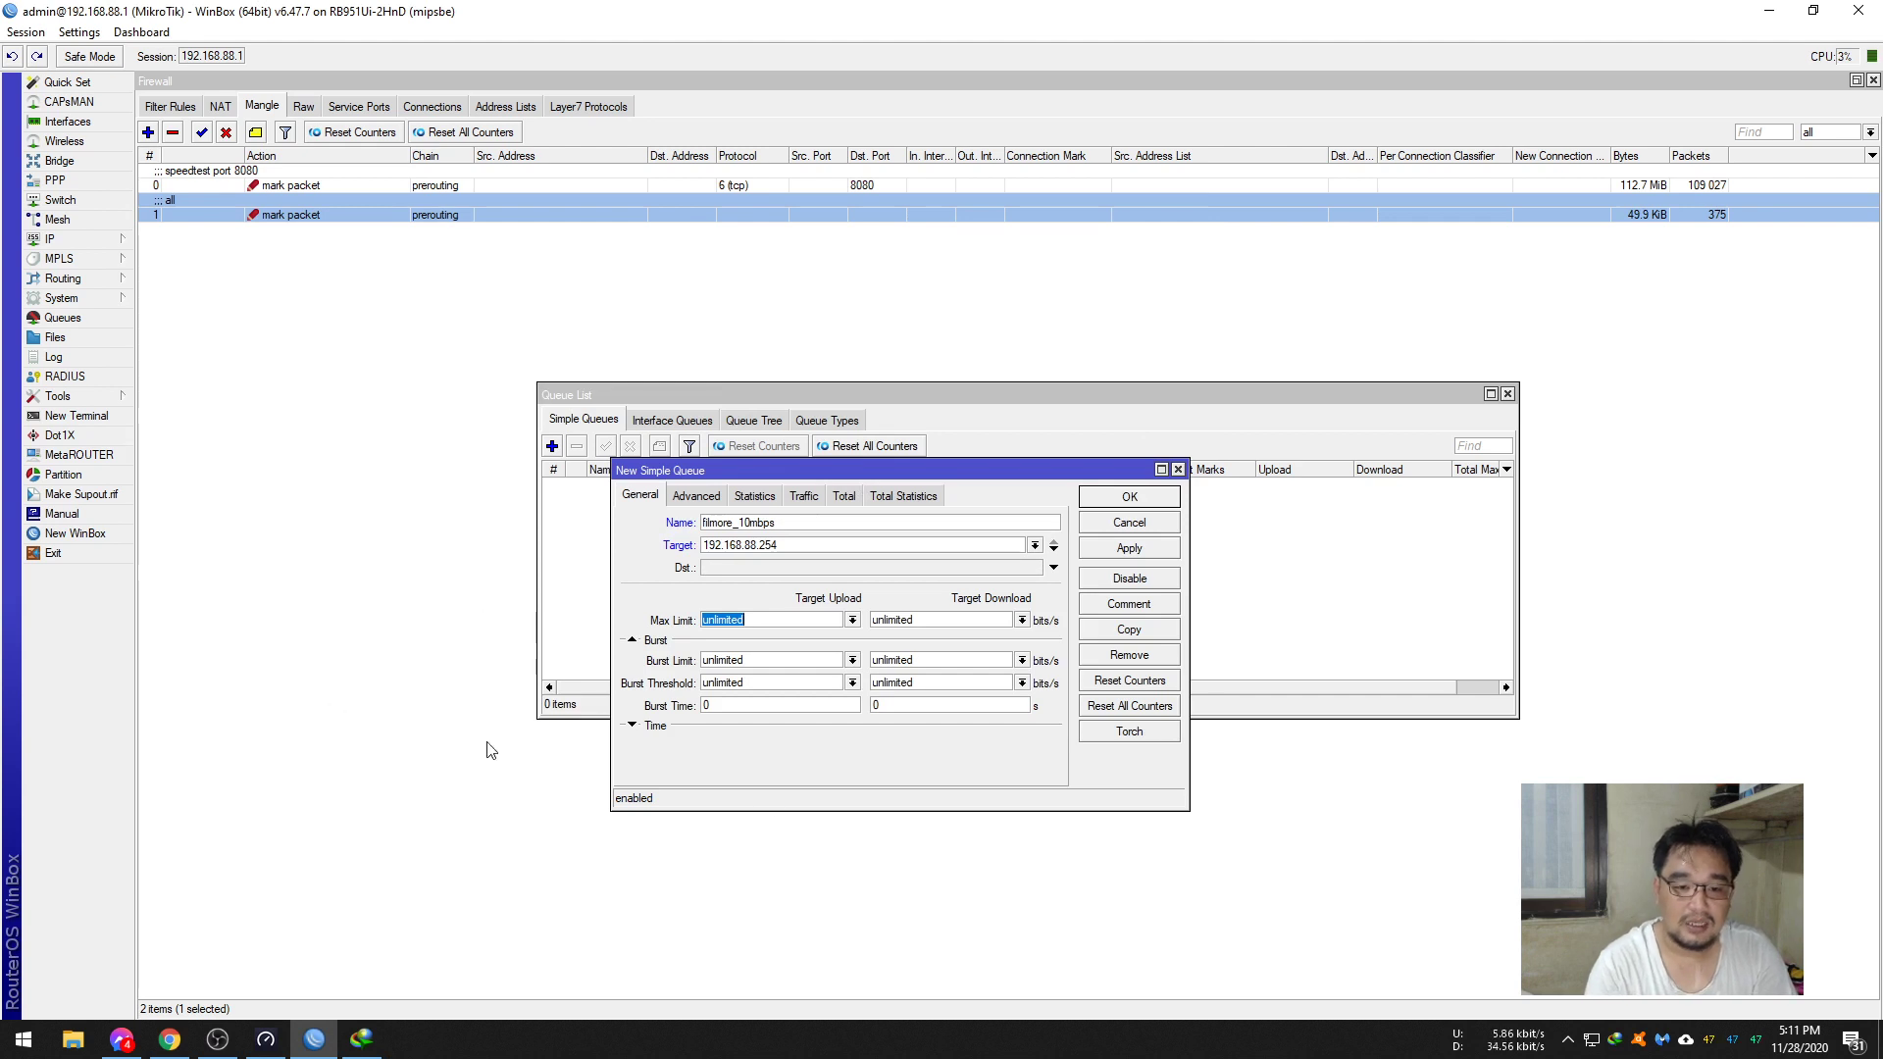
- Set the queue's max limit to 20M for both target upload and target download, and save the queue
{"action": "left_click", "coordinate": [852, 621]}
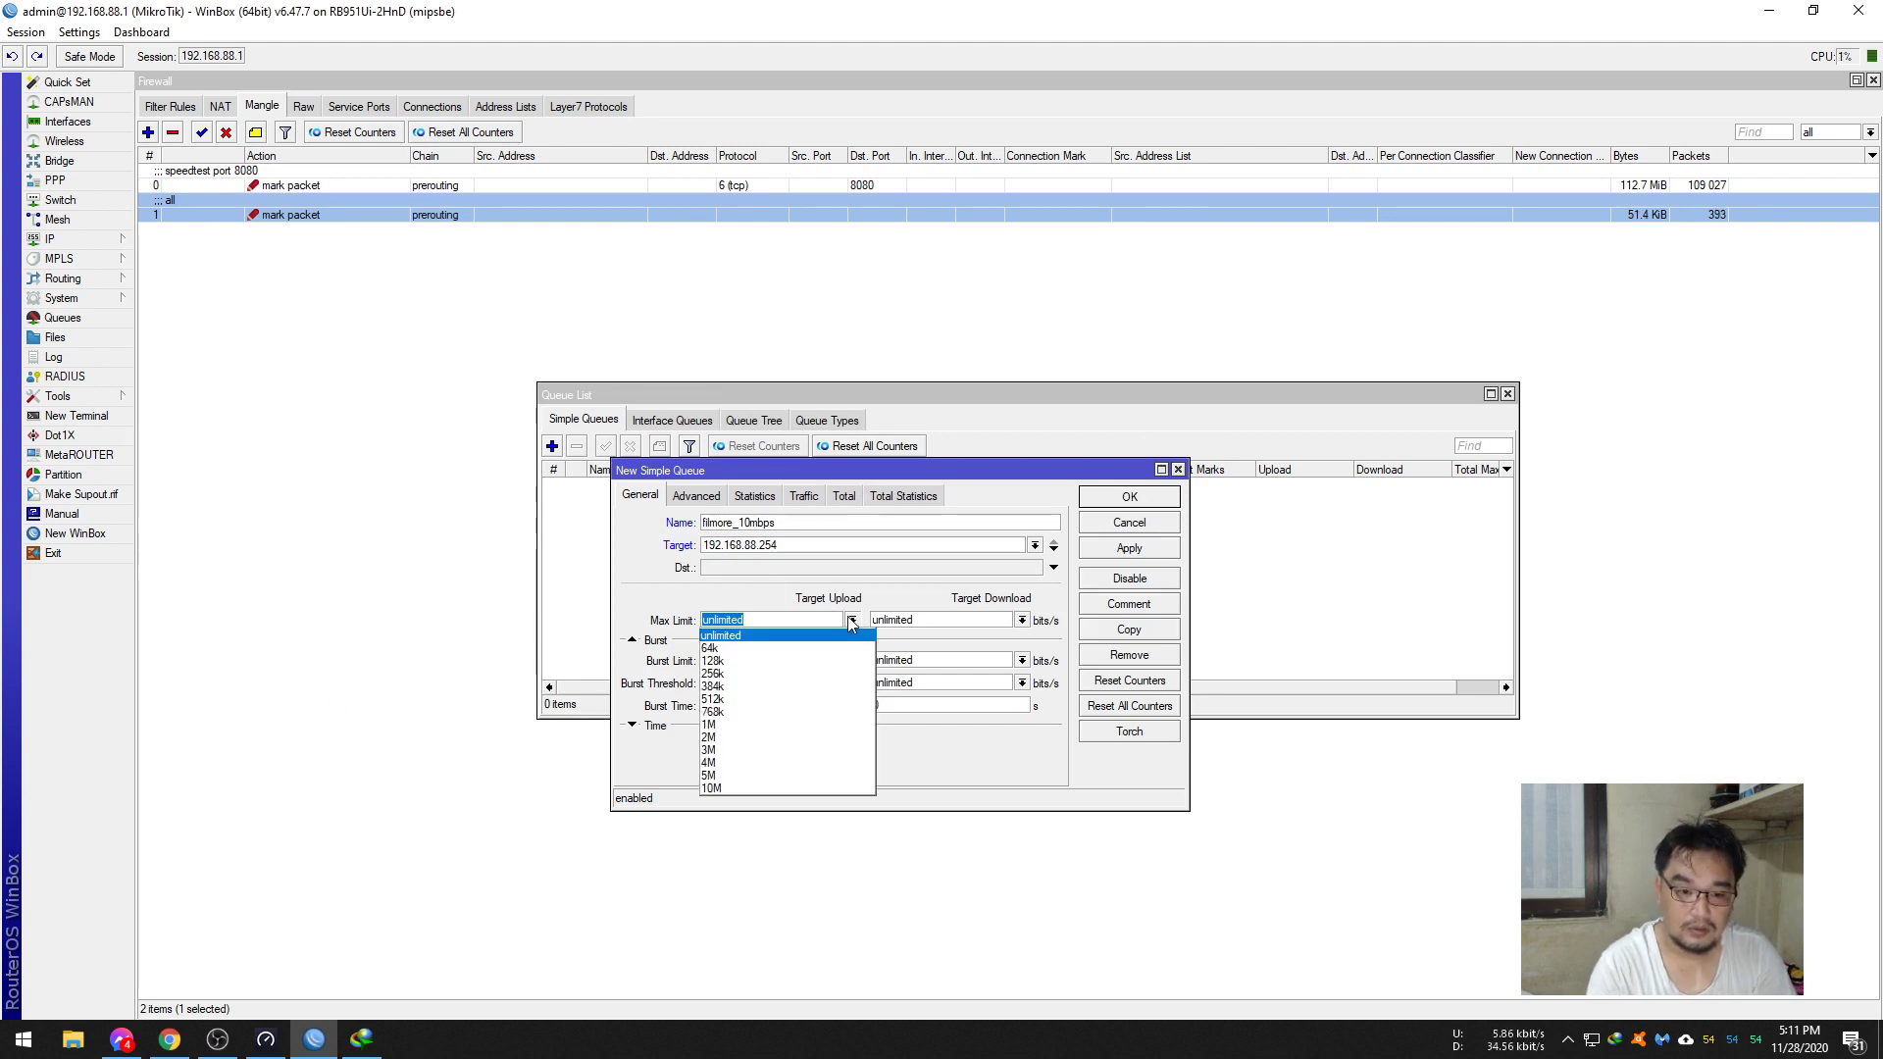
{"action": "left_click", "coordinate": [820, 787]}
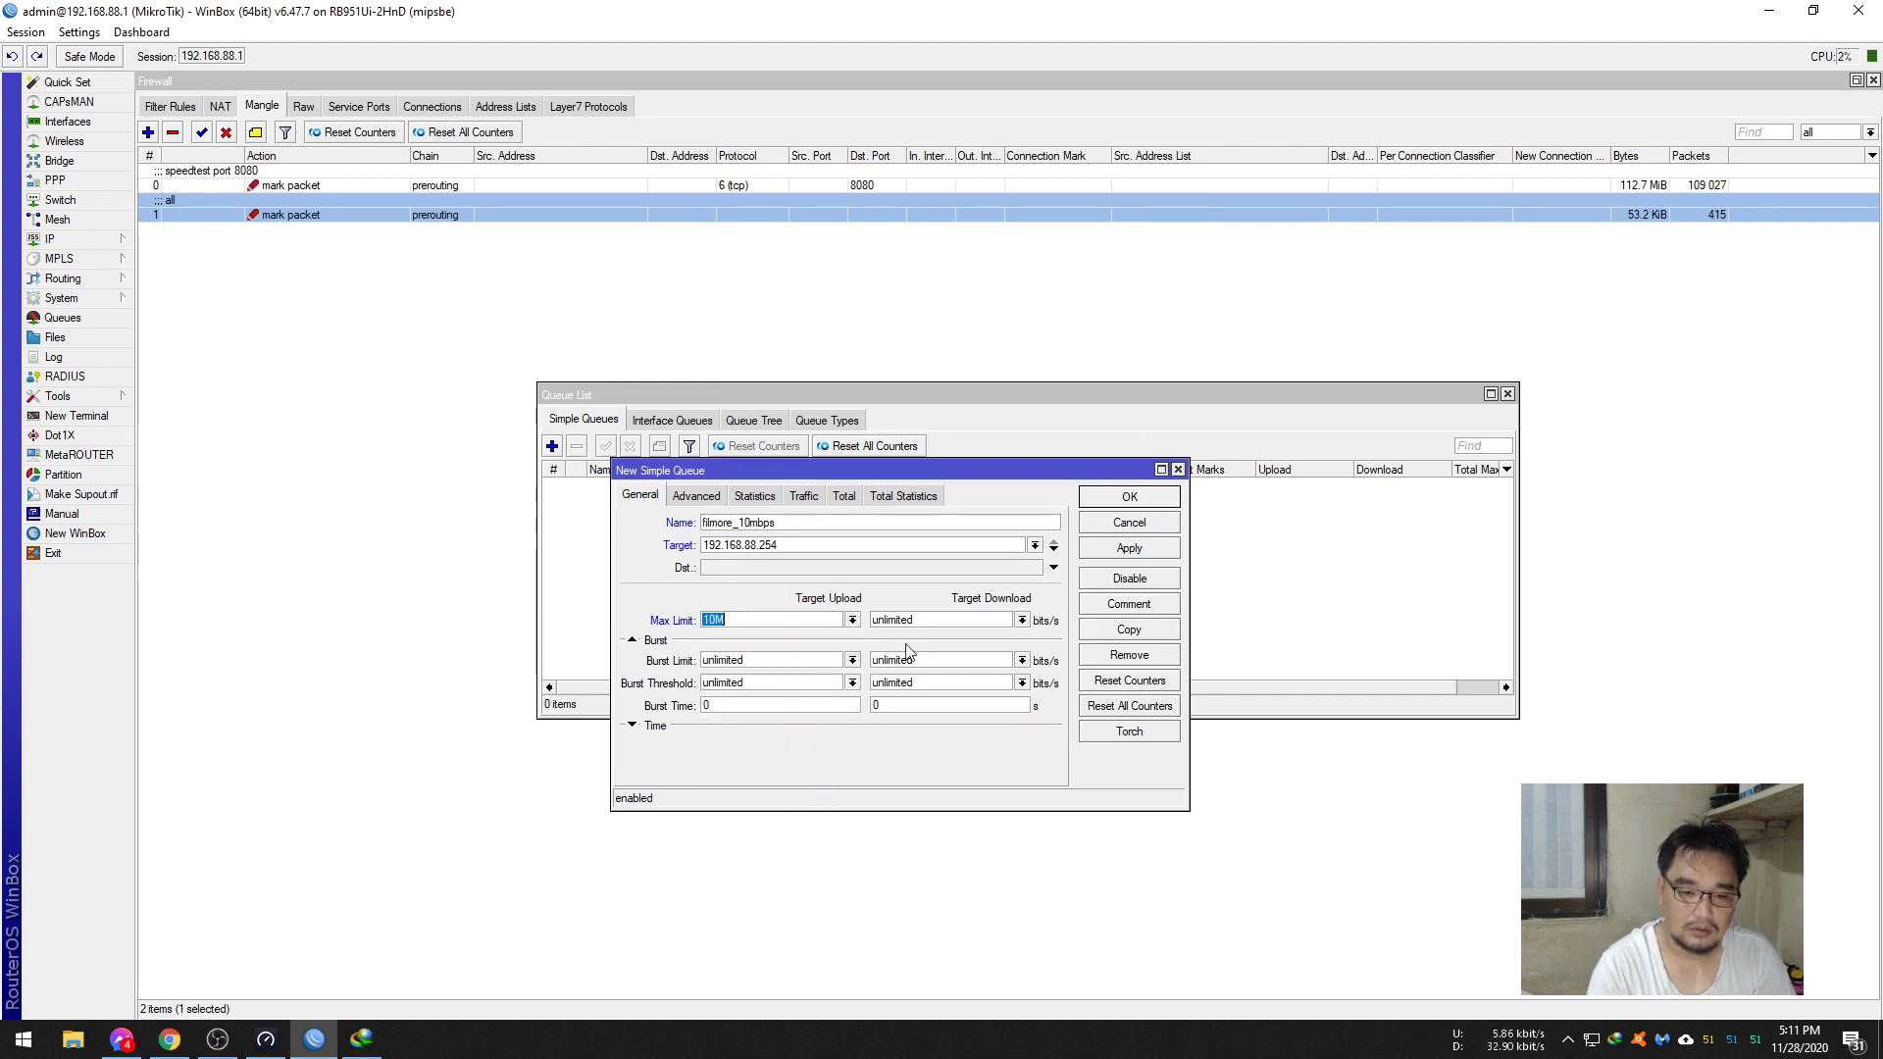
{"action": "left_click", "coordinate": [1022, 620]}
{"action": "left_click", "coordinate": [917, 788]}
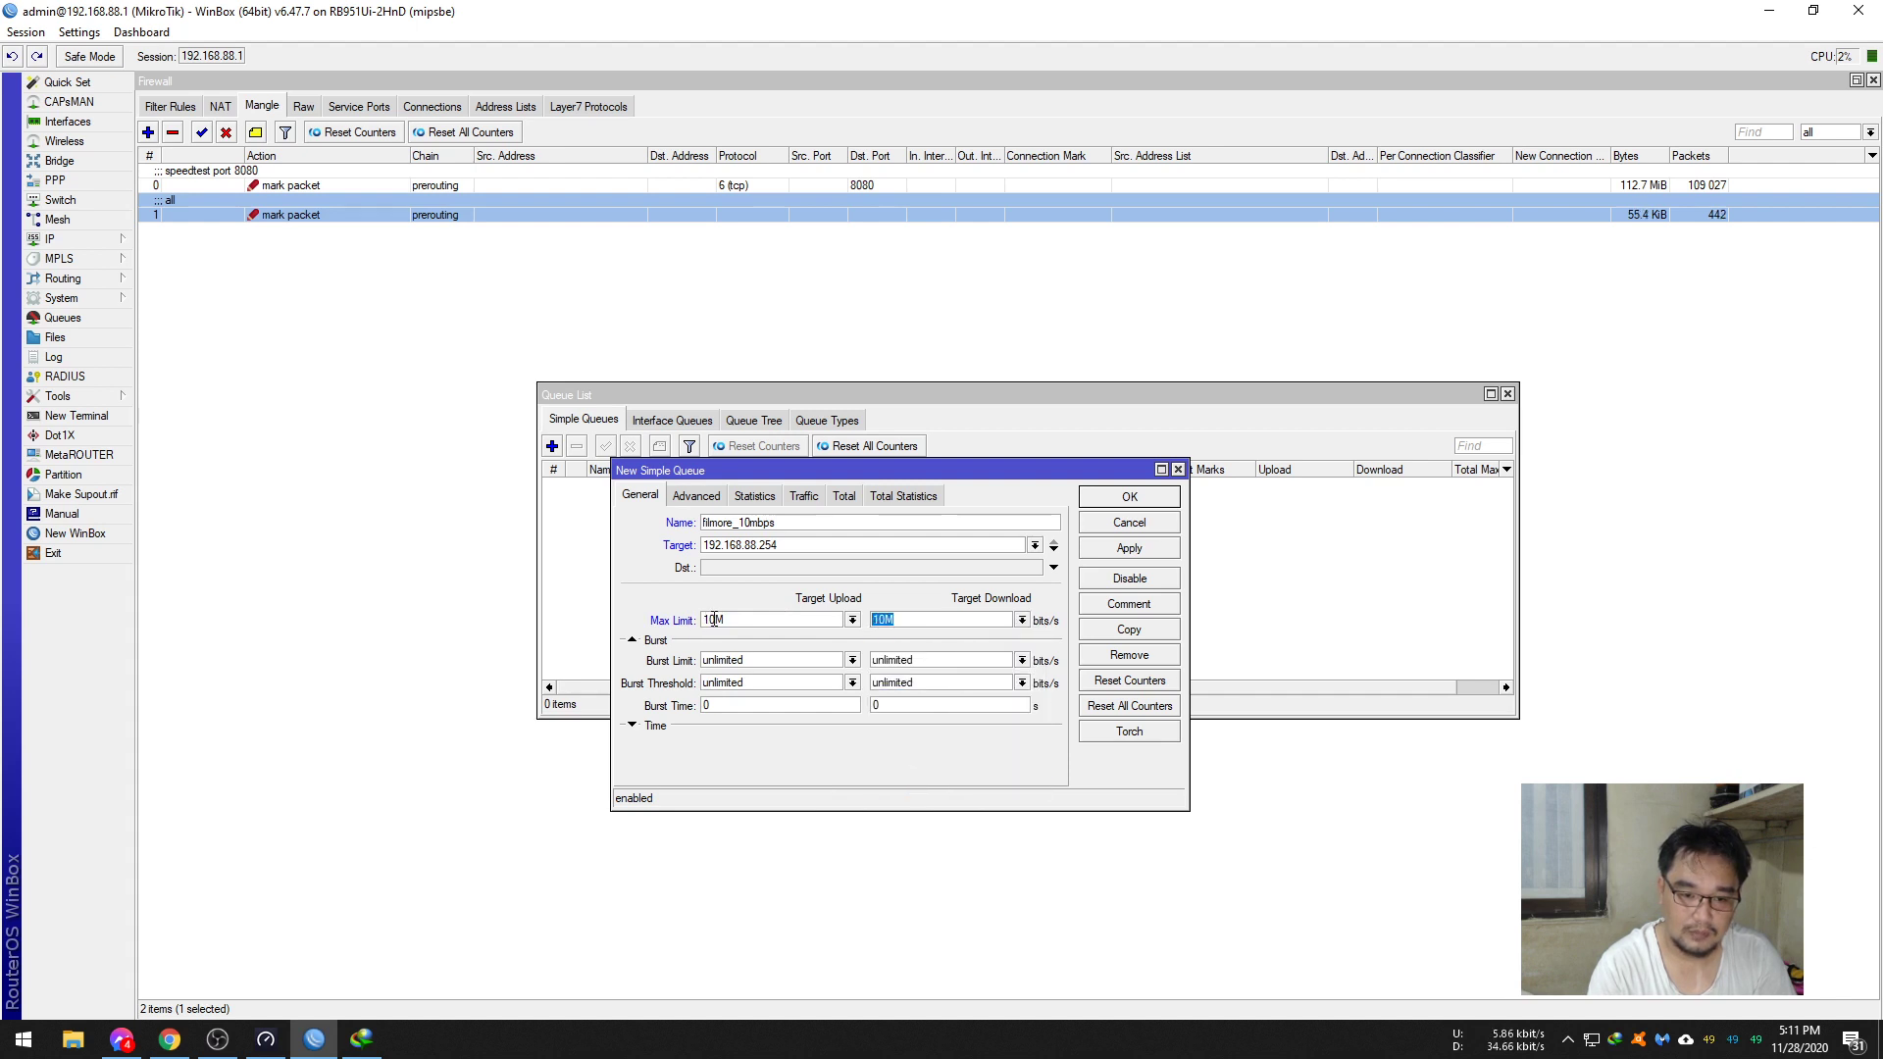
{"action": "left_click", "coordinate": [711, 620]}
{"action": "key", "text": "BackSpace"}
{"action": "type", "text": "2"}
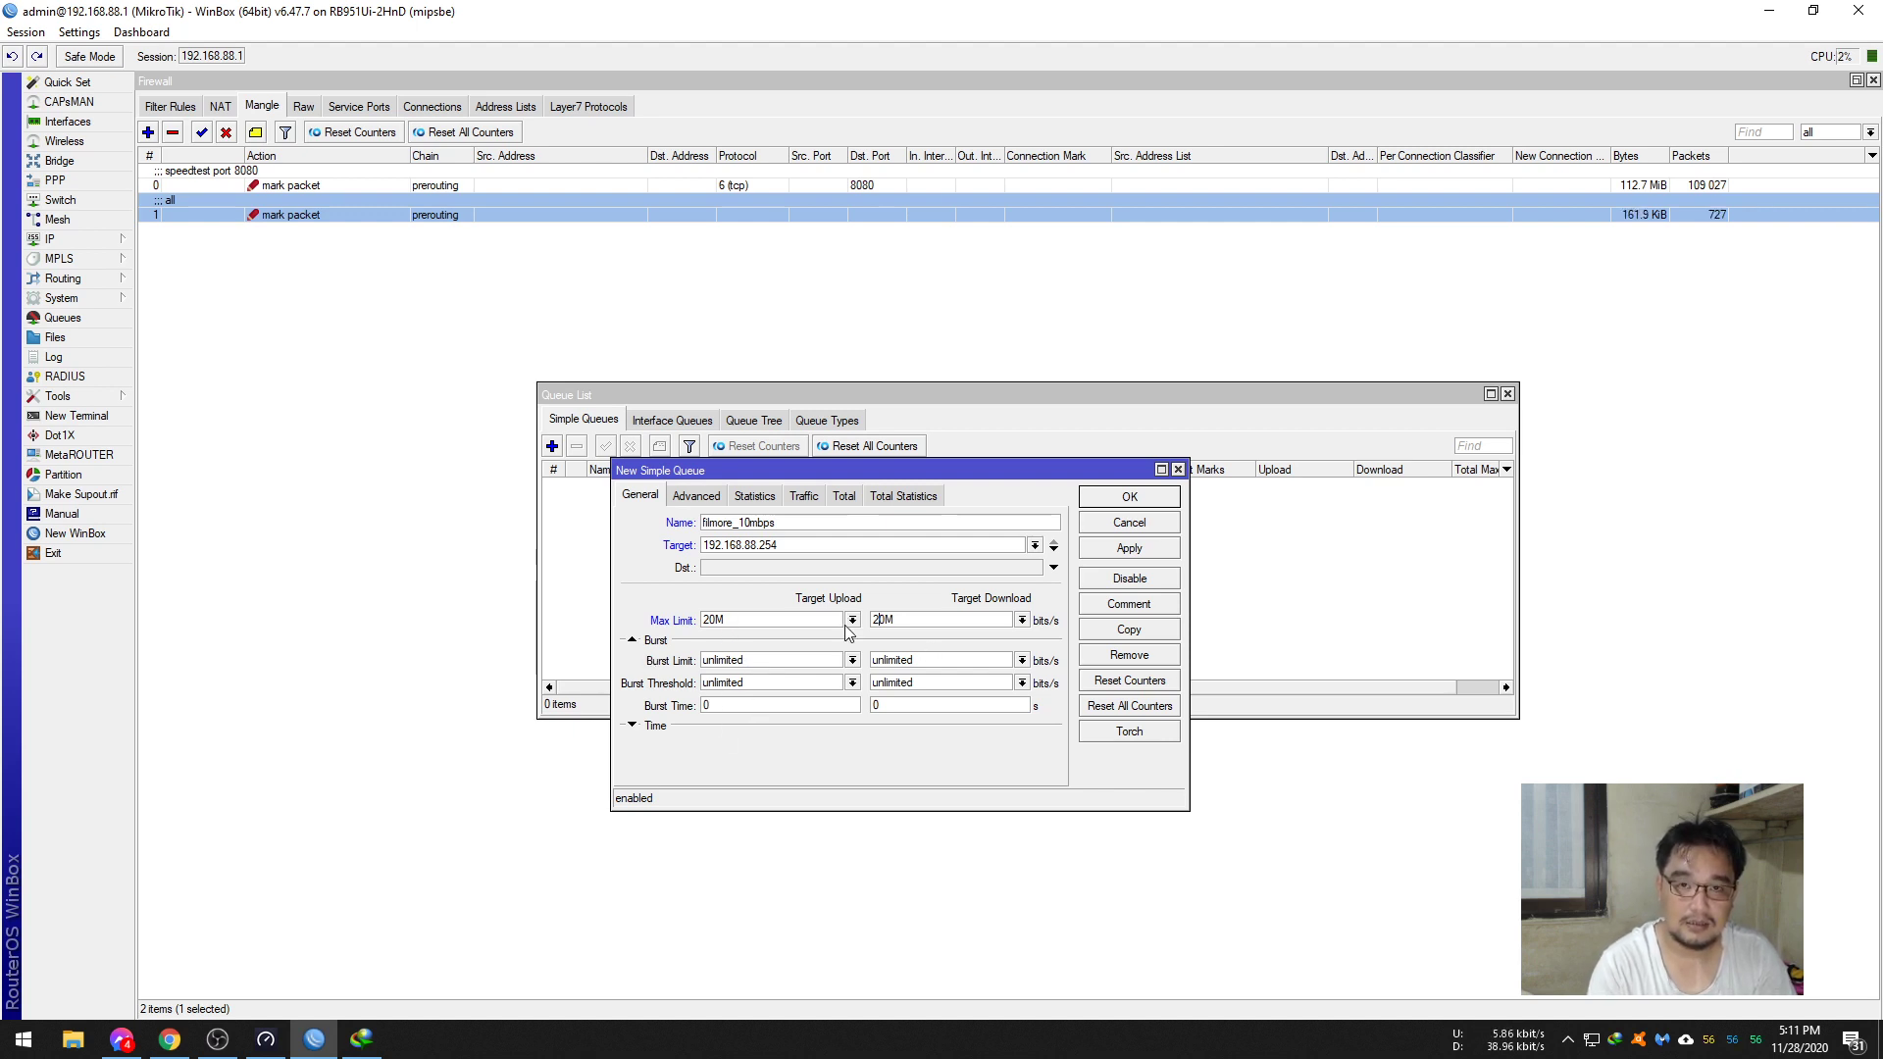
{"action": "left_click", "coordinate": [1130, 549]}
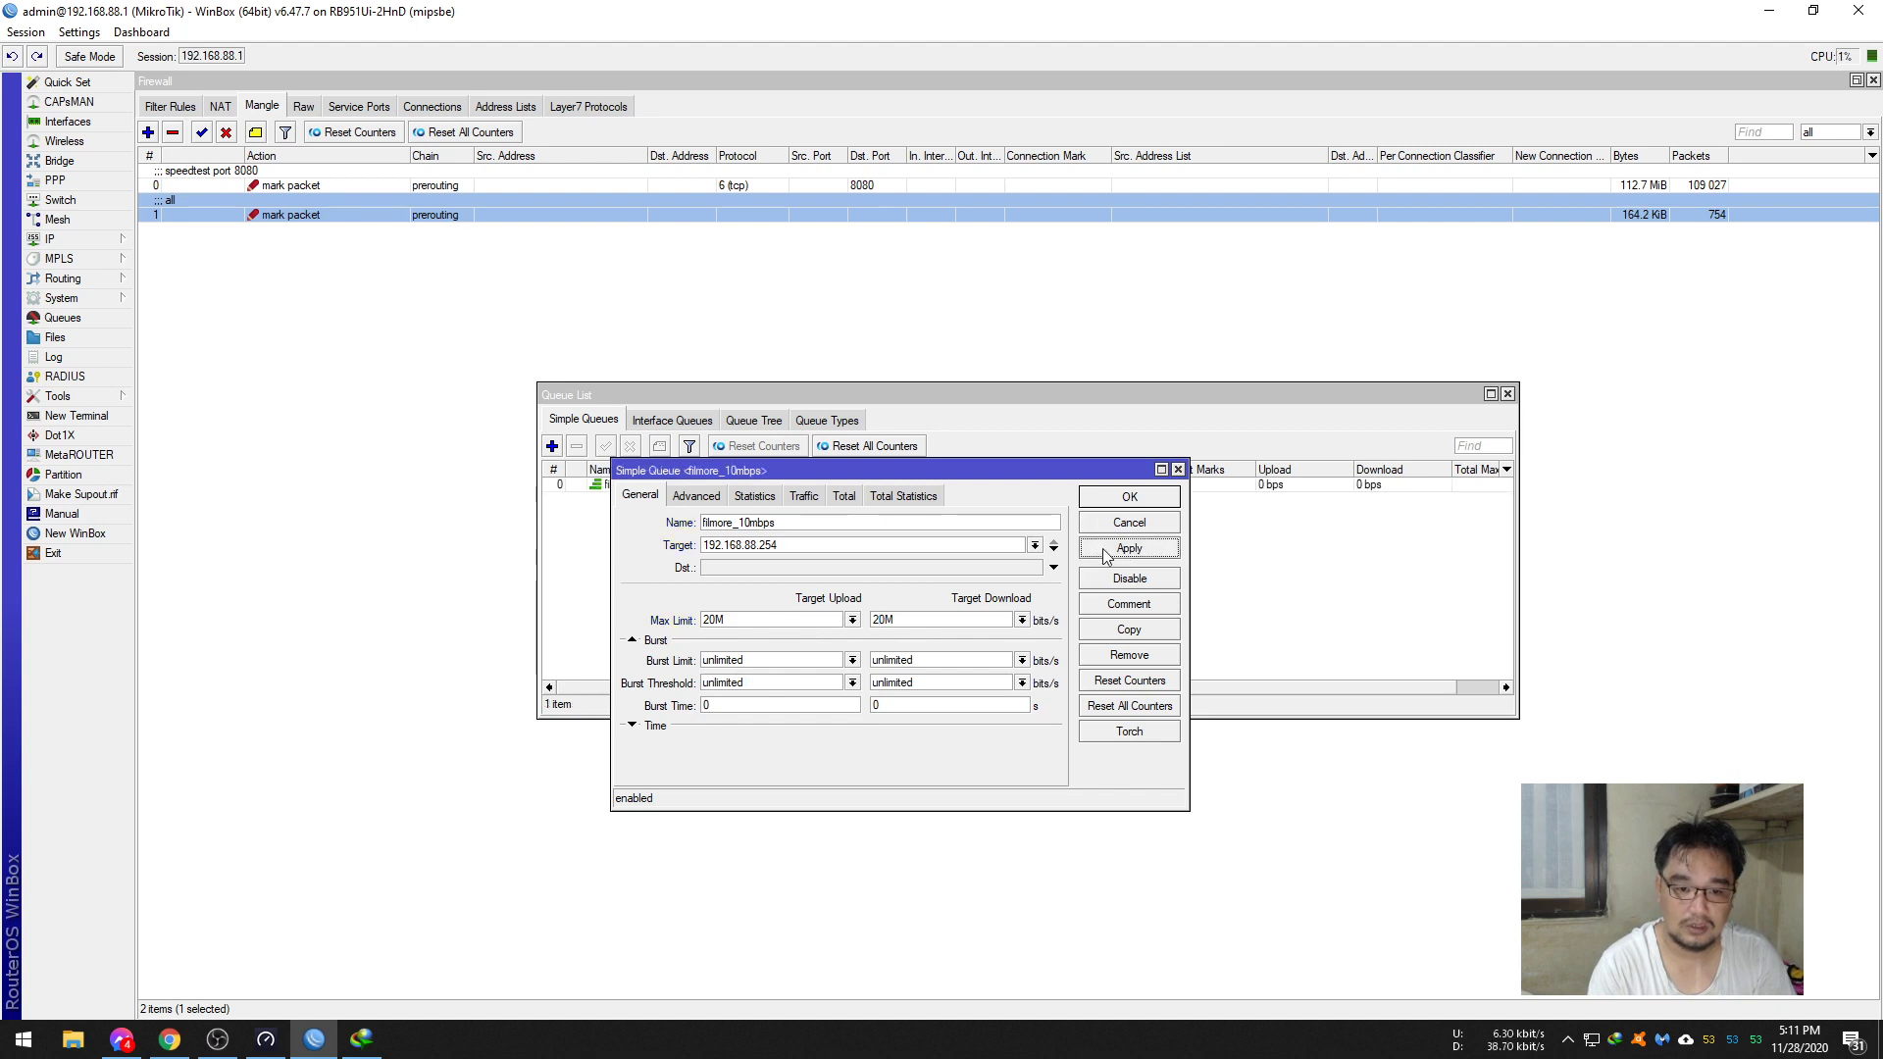
{"action": "left_click", "coordinate": [1123, 496]}
{"action": "left_click", "coordinate": [963, 487]}
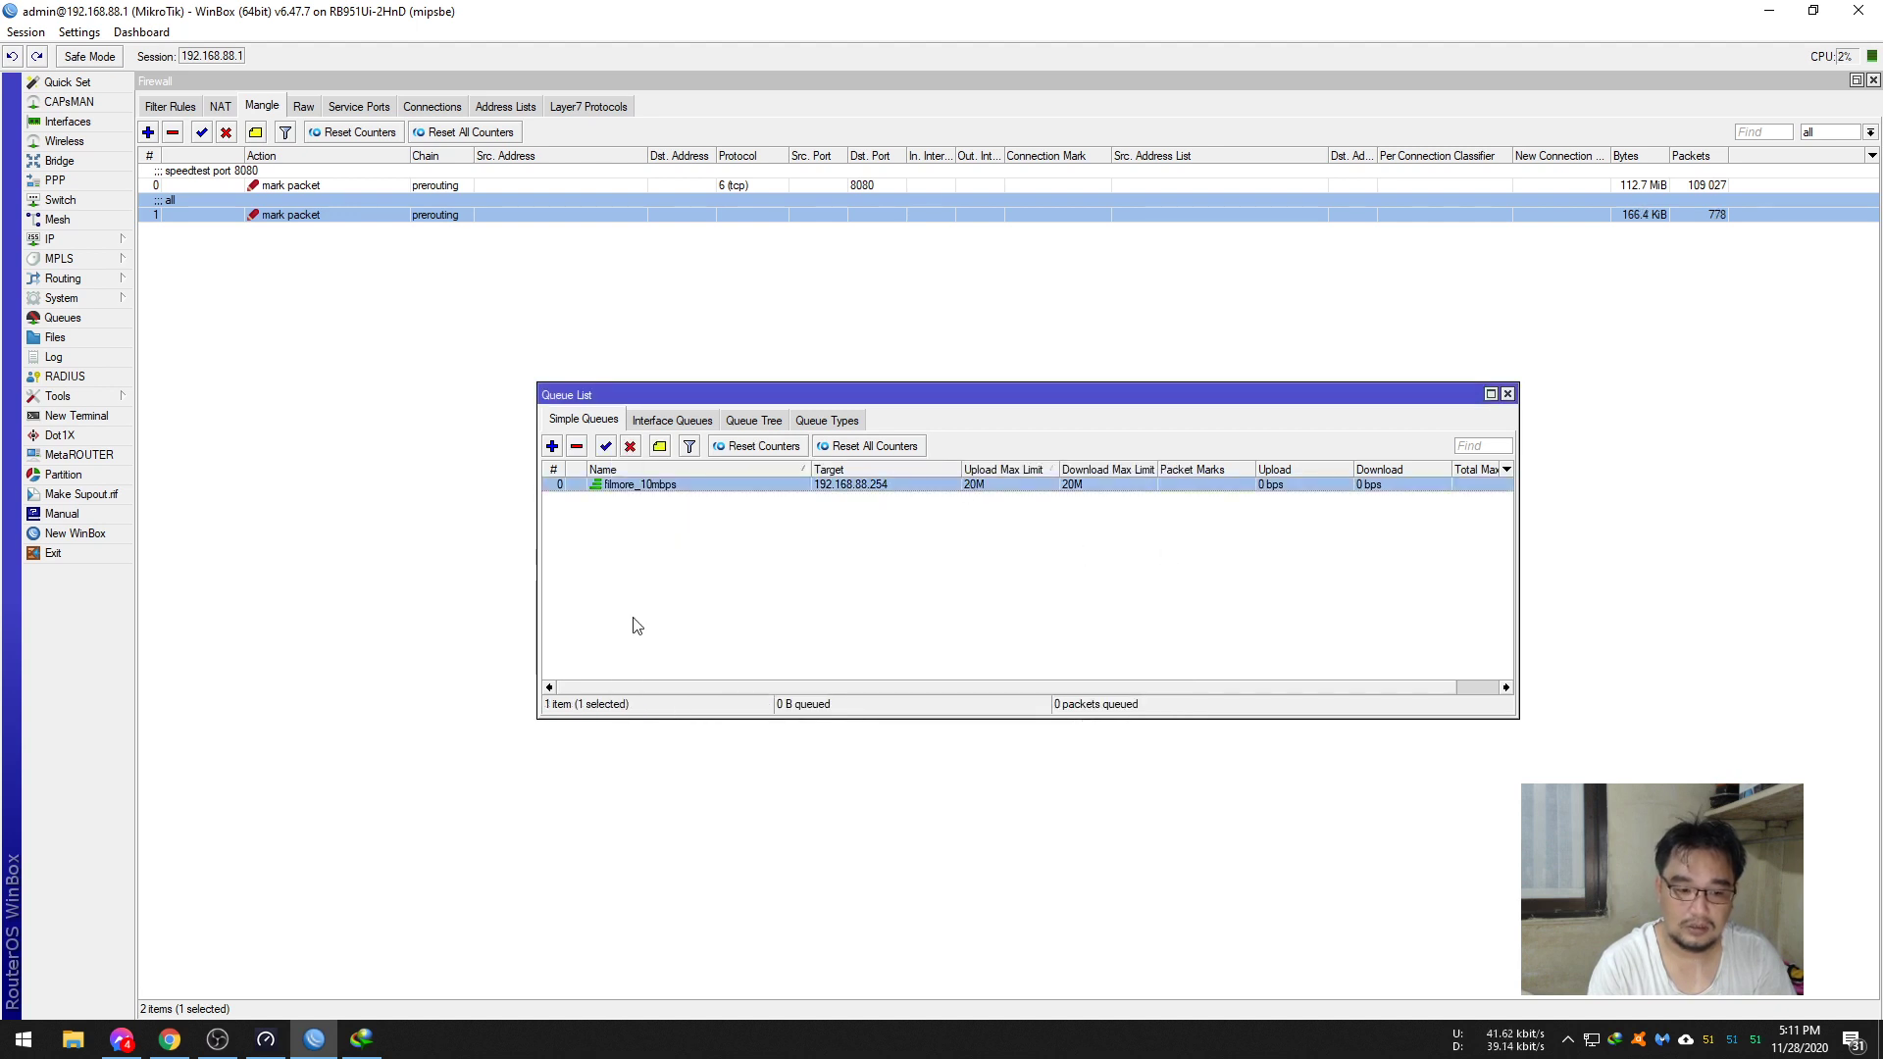
- Switch to the Speedtest app, place it beside the queue list and run a test to check the queue's traffic
{"action": "left_click", "coordinate": [266, 1039]}
{"action": "left_click_drag", "start_coordinate": [1165, 270], "coordinate": [1678, 257]}
{"action": "left_click", "coordinate": [1658, 573]}
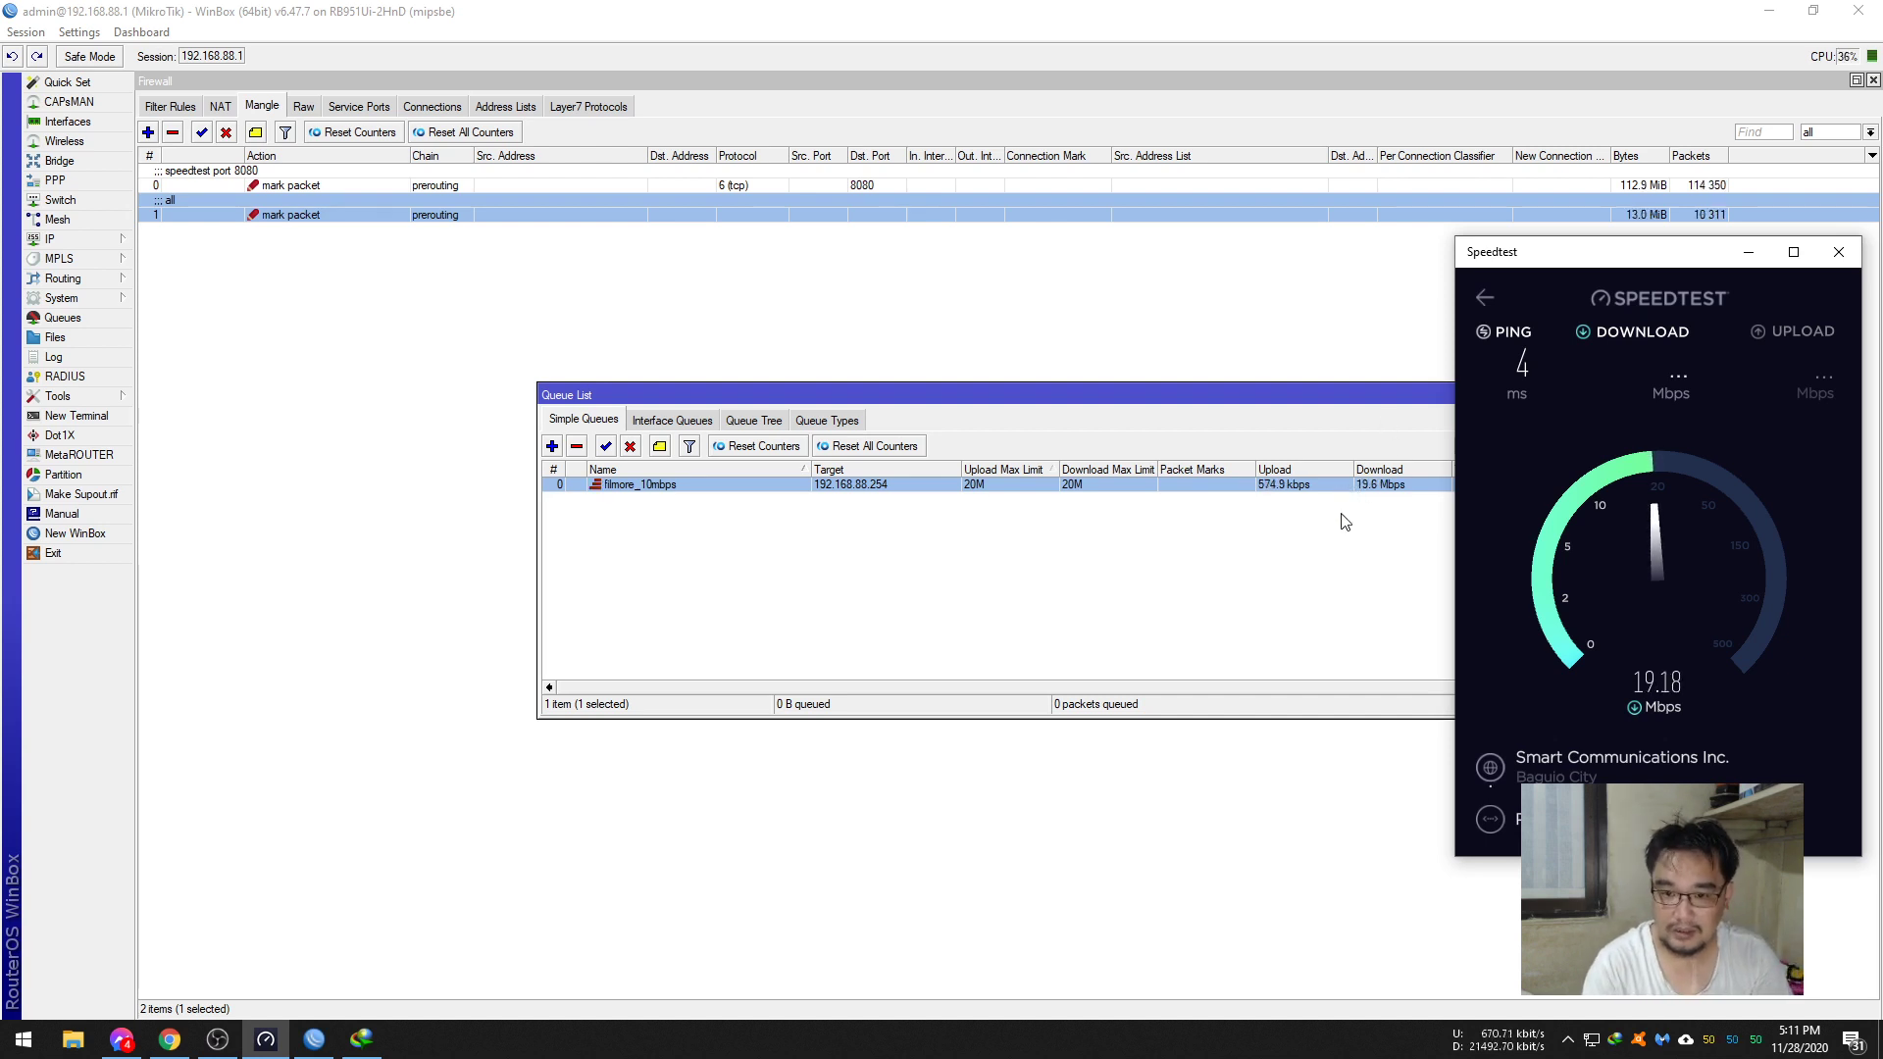
{"action": "left_click", "coordinate": [1334, 548]}
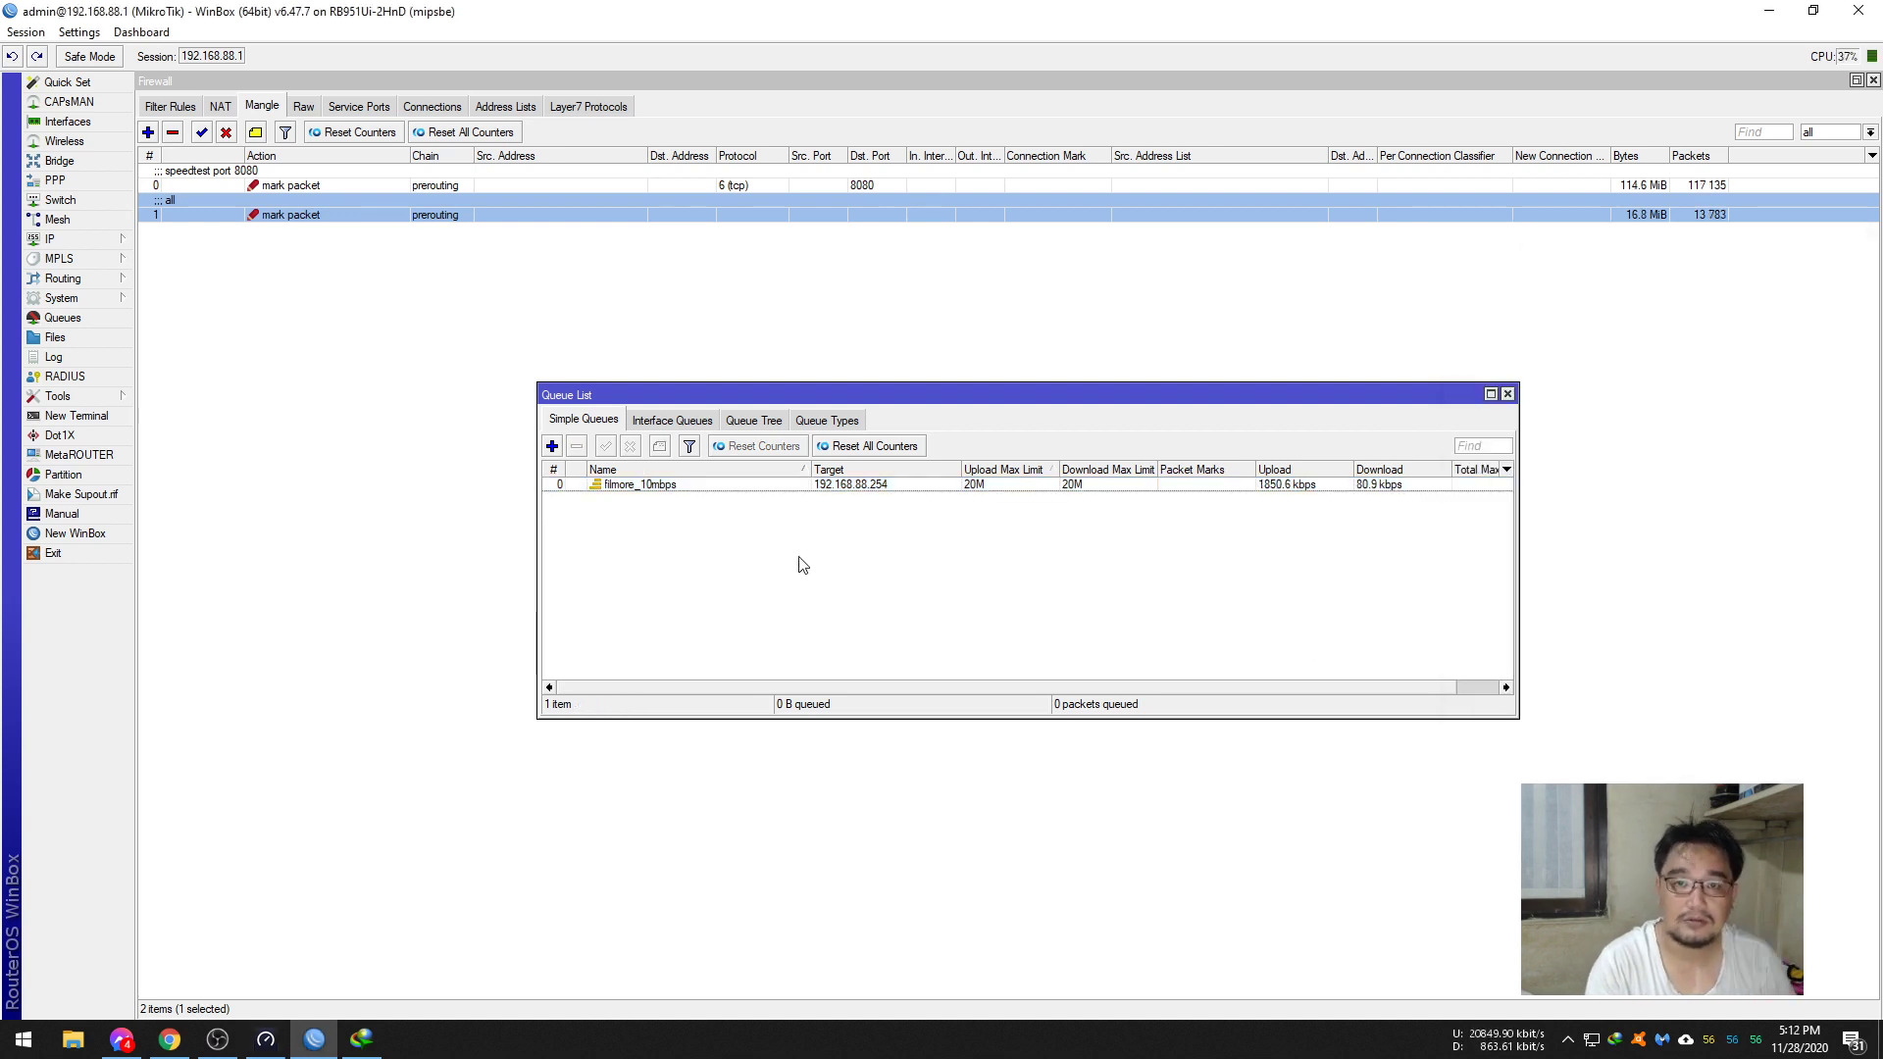
- Start a second simple queue named with the client's first name followed by "-speedtest"
{"action": "left_click", "coordinate": [553, 448]}
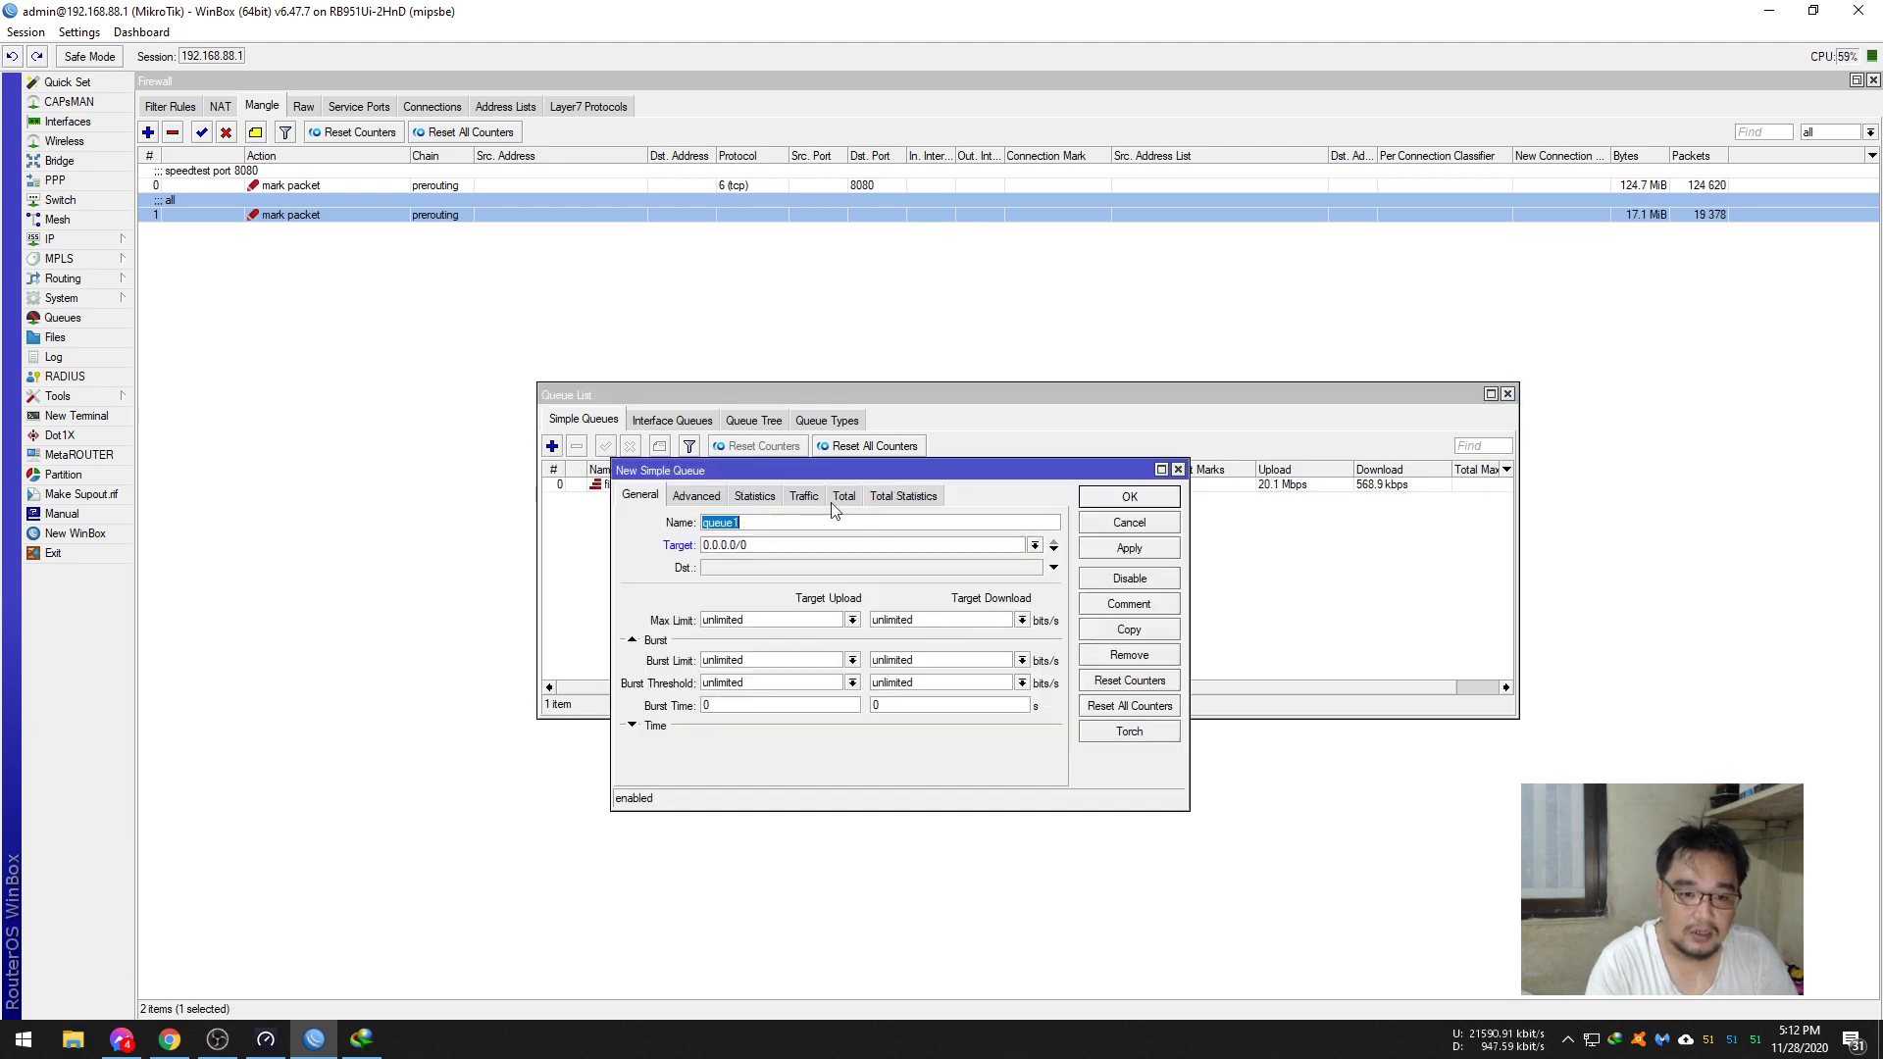
{"action": "left_click_drag", "start_coordinate": [818, 474], "coordinate": [1049, 614]}
{"action": "type", "text": "fil"}
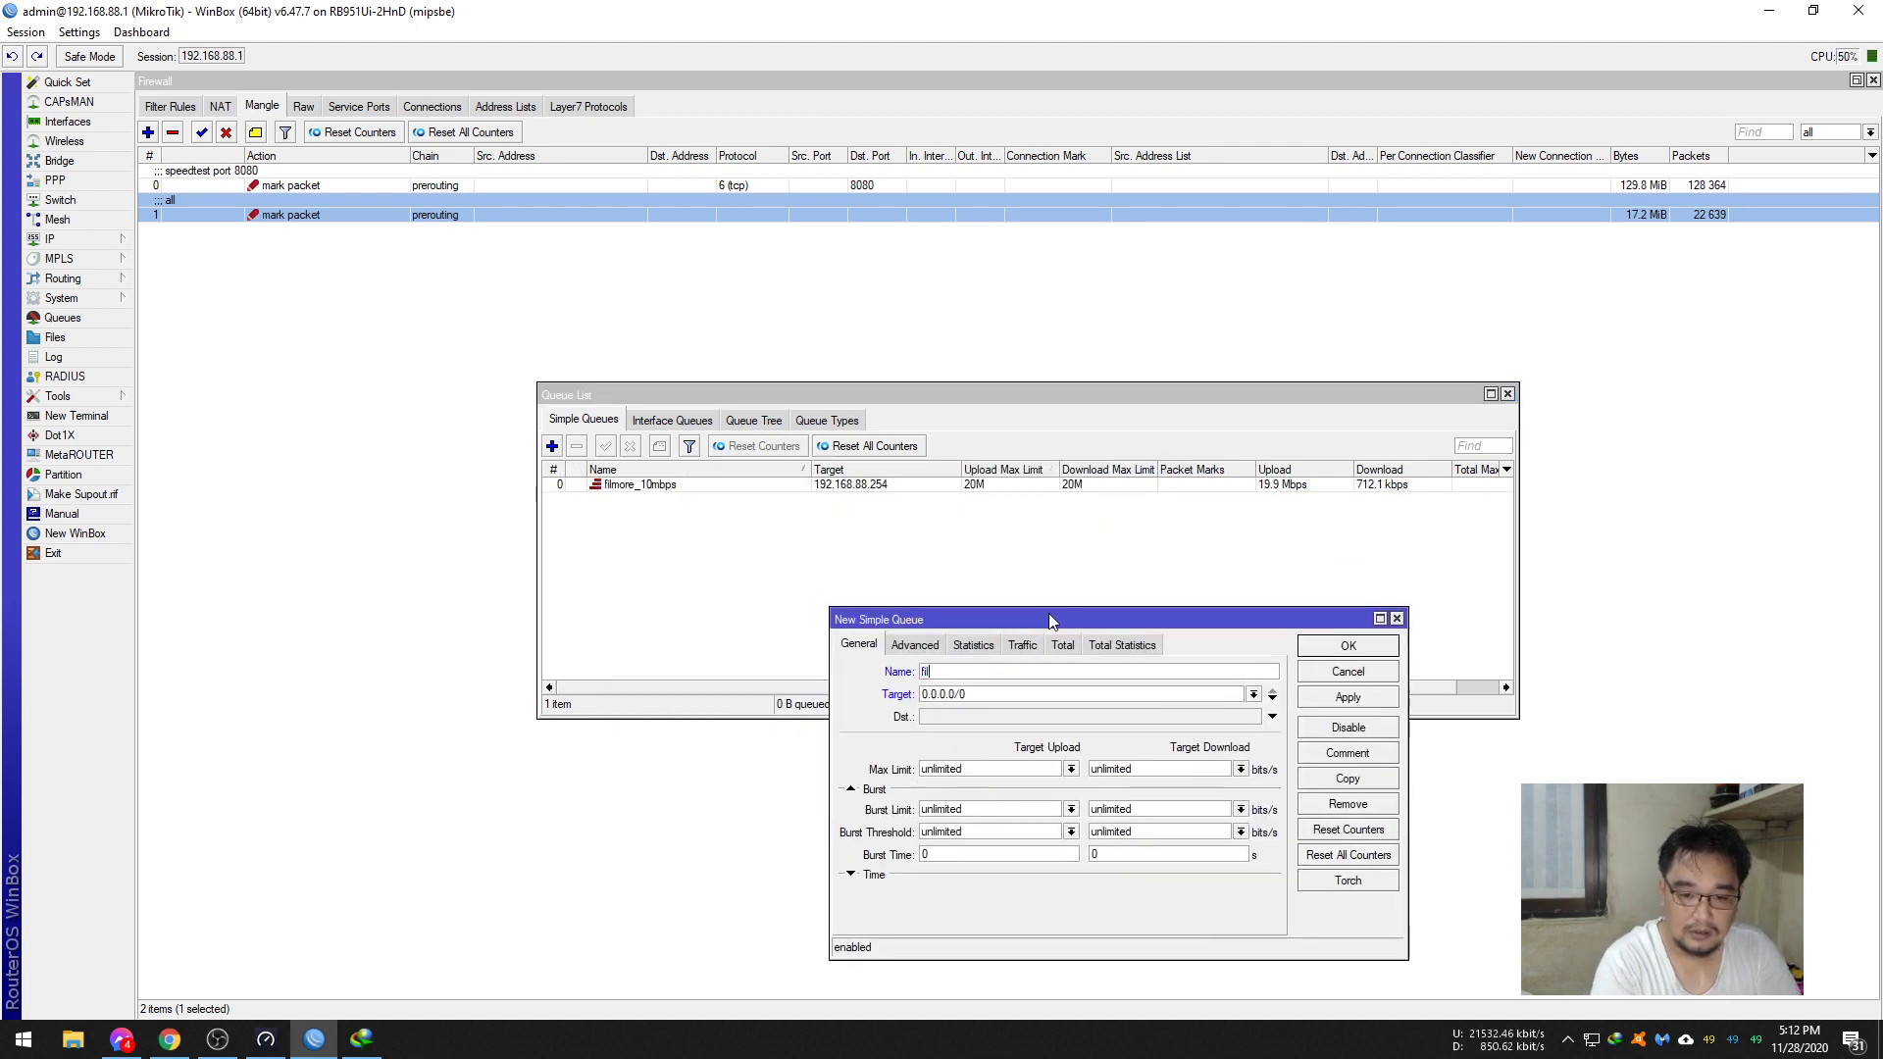
{"action": "type", "text": "more-s"}
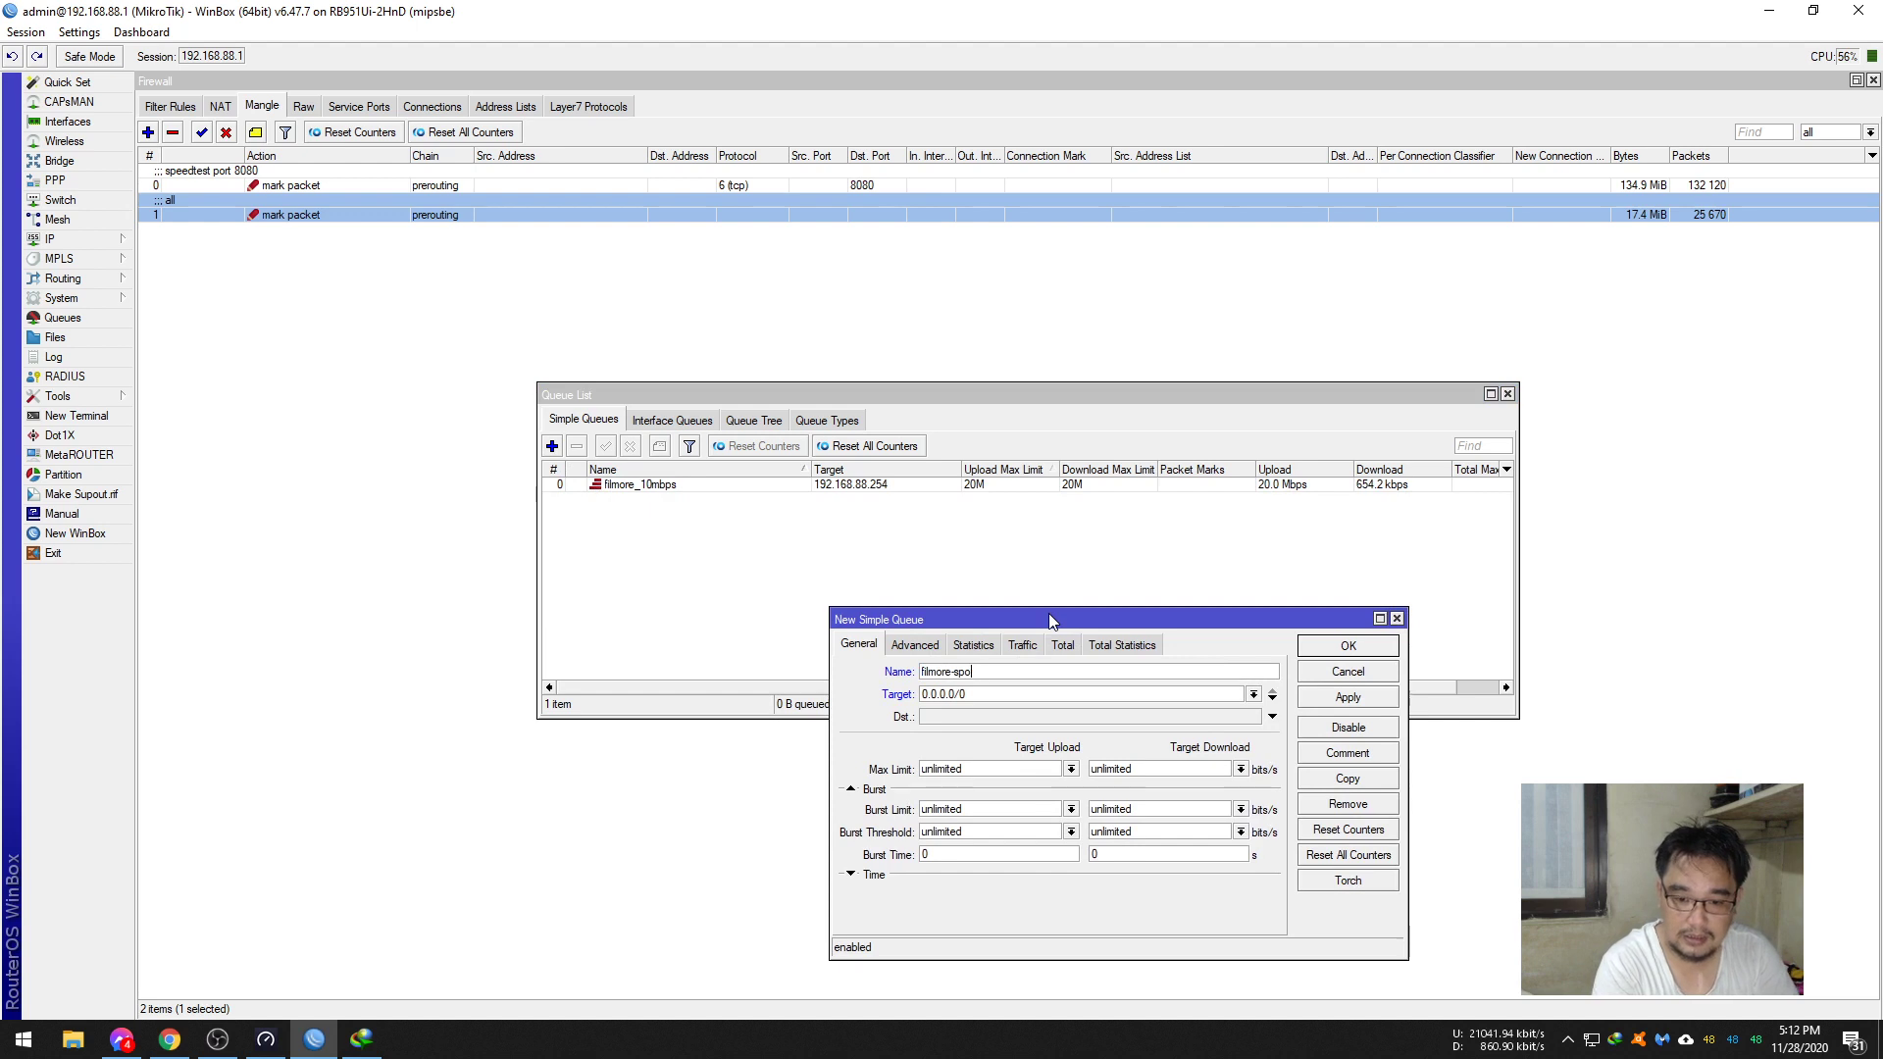
{"action": "type", "text": "peedtest"}
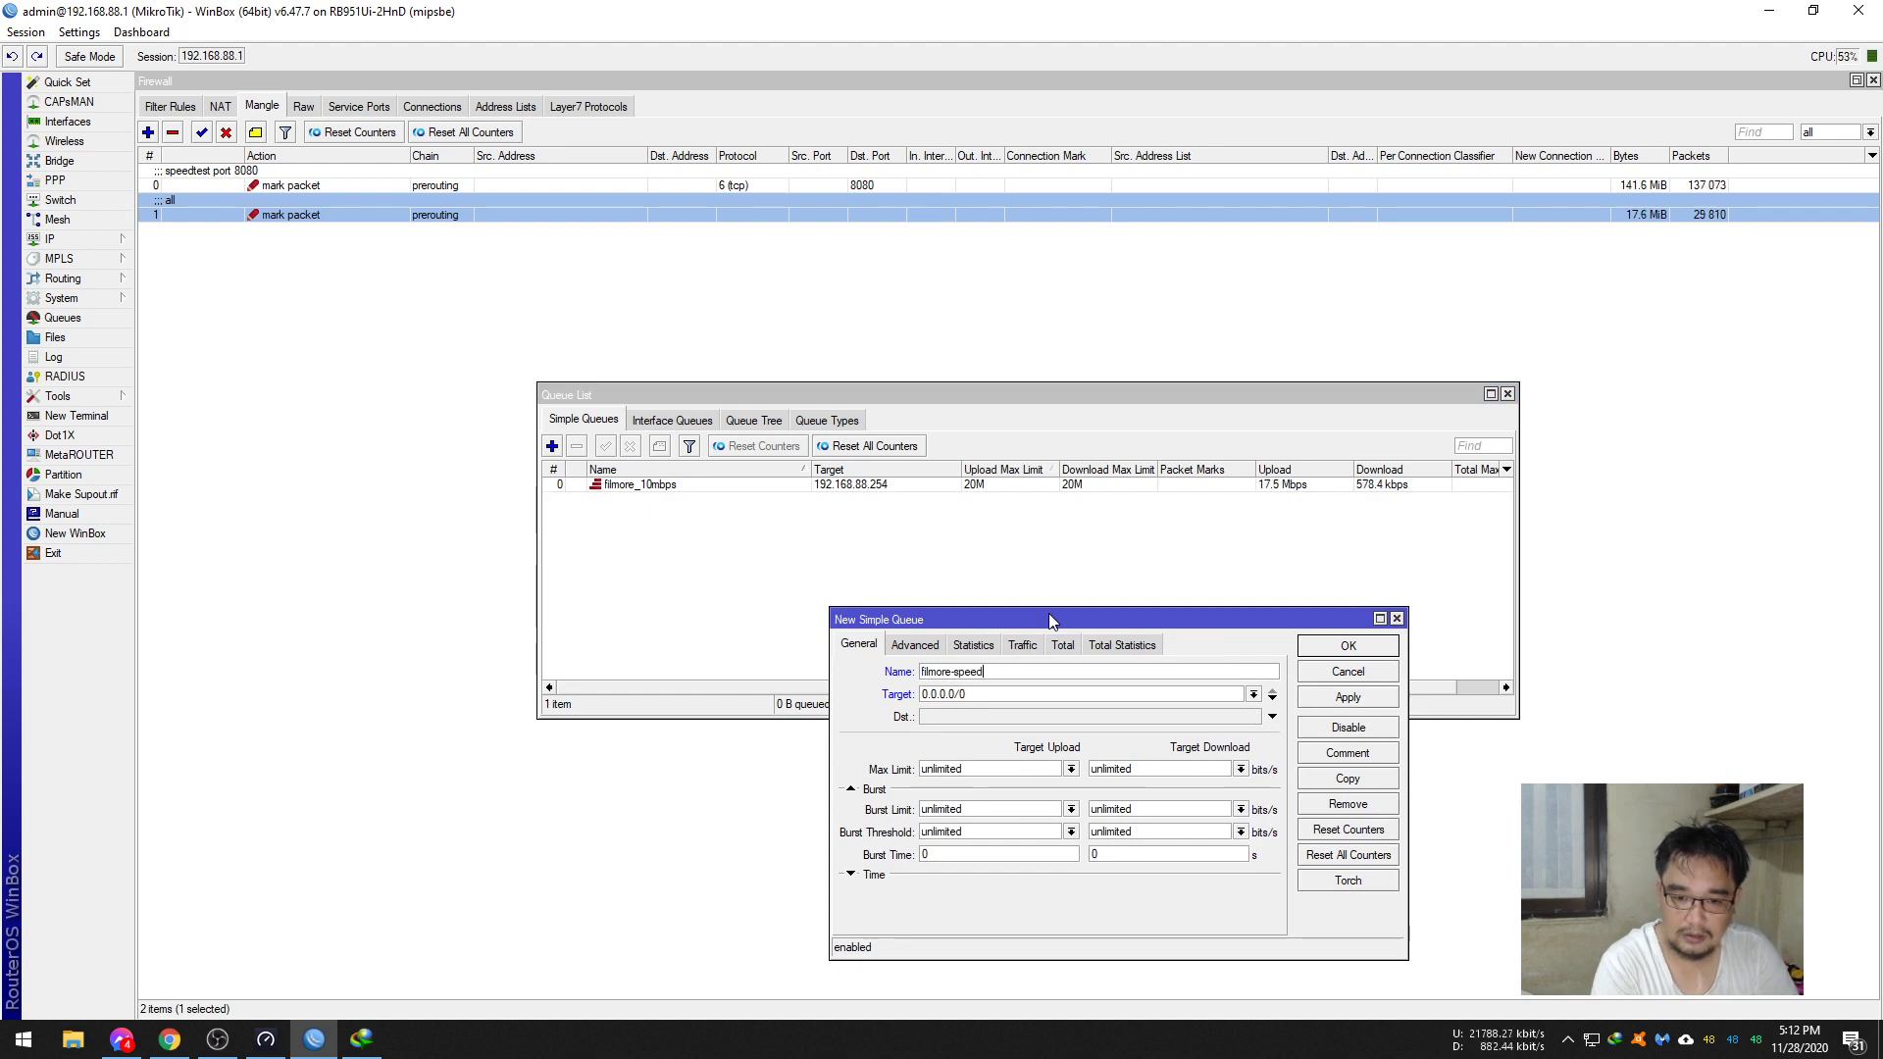
- Set the speedtest queue's max limit to 10M for both target upload and target download
{"action": "key", "text": "Tab"}
{"action": "key", "text": "Tab"}
{"action": "key", "text": "Tab"}
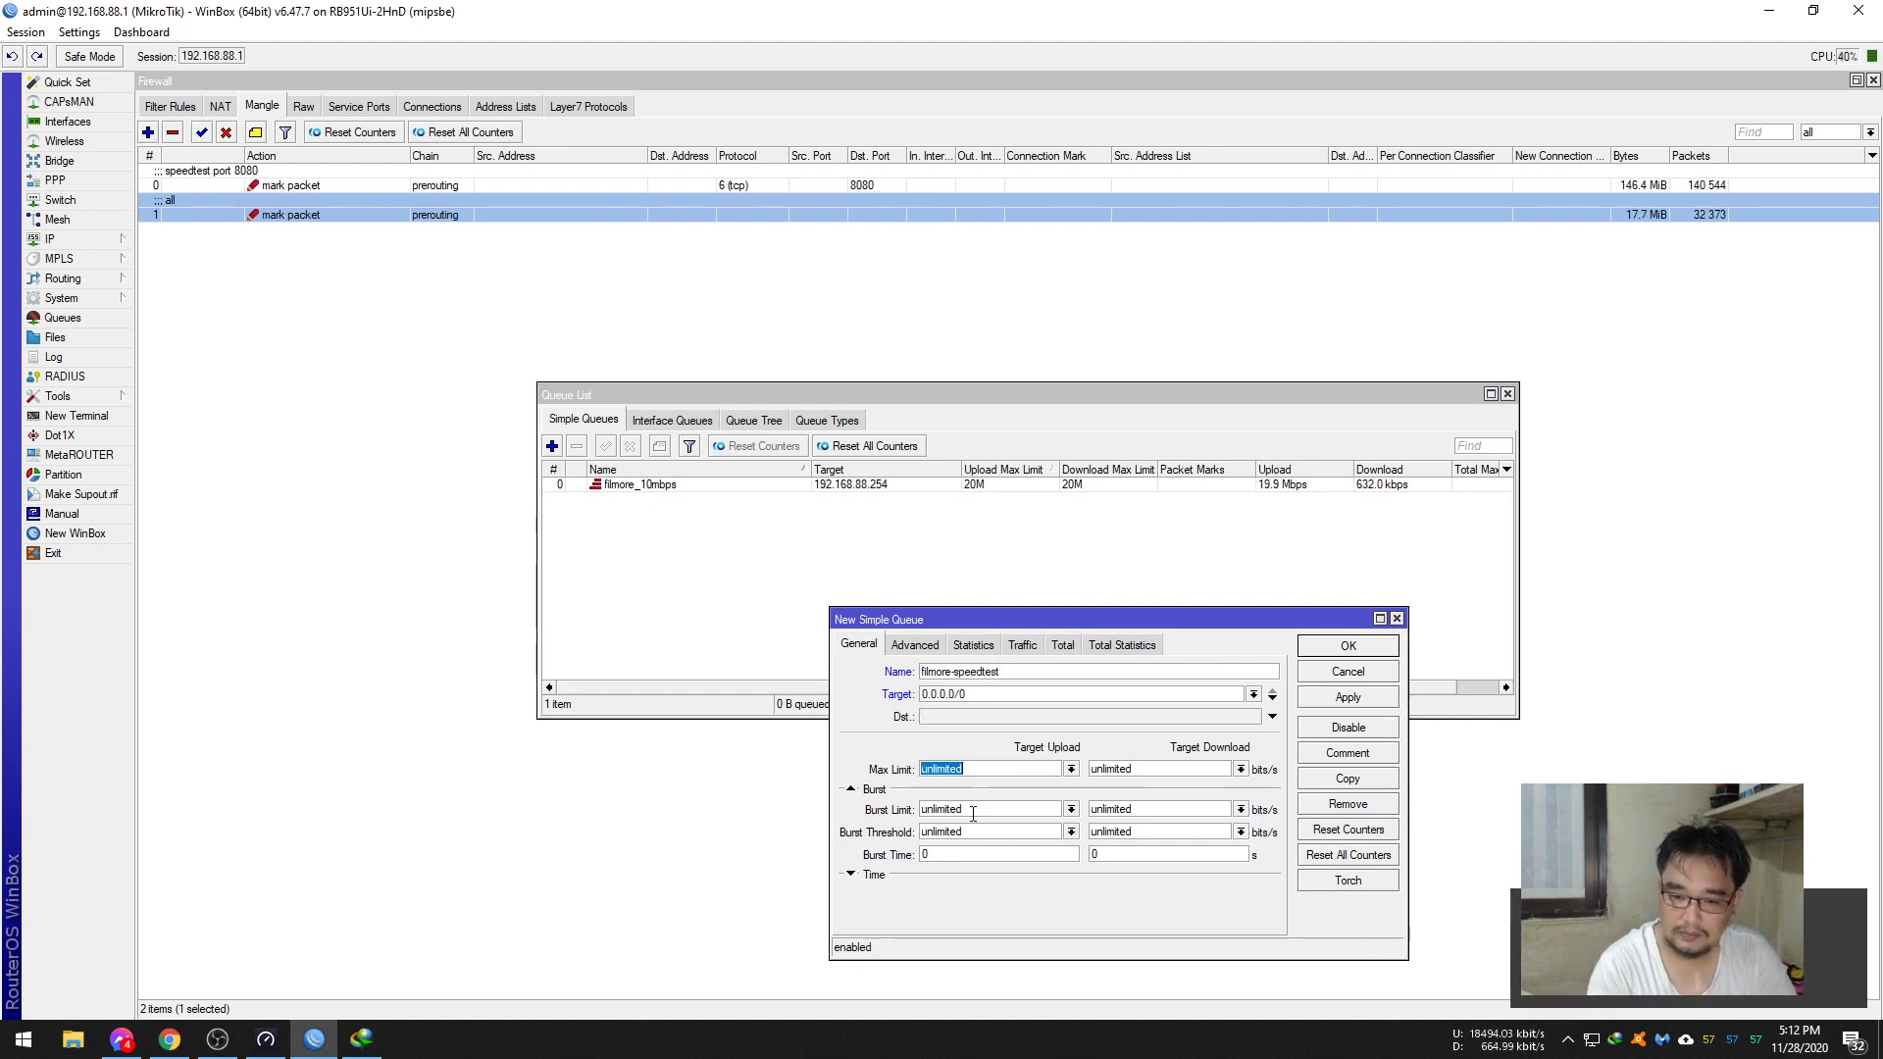
{"action": "left_click", "coordinate": [1071, 769]}
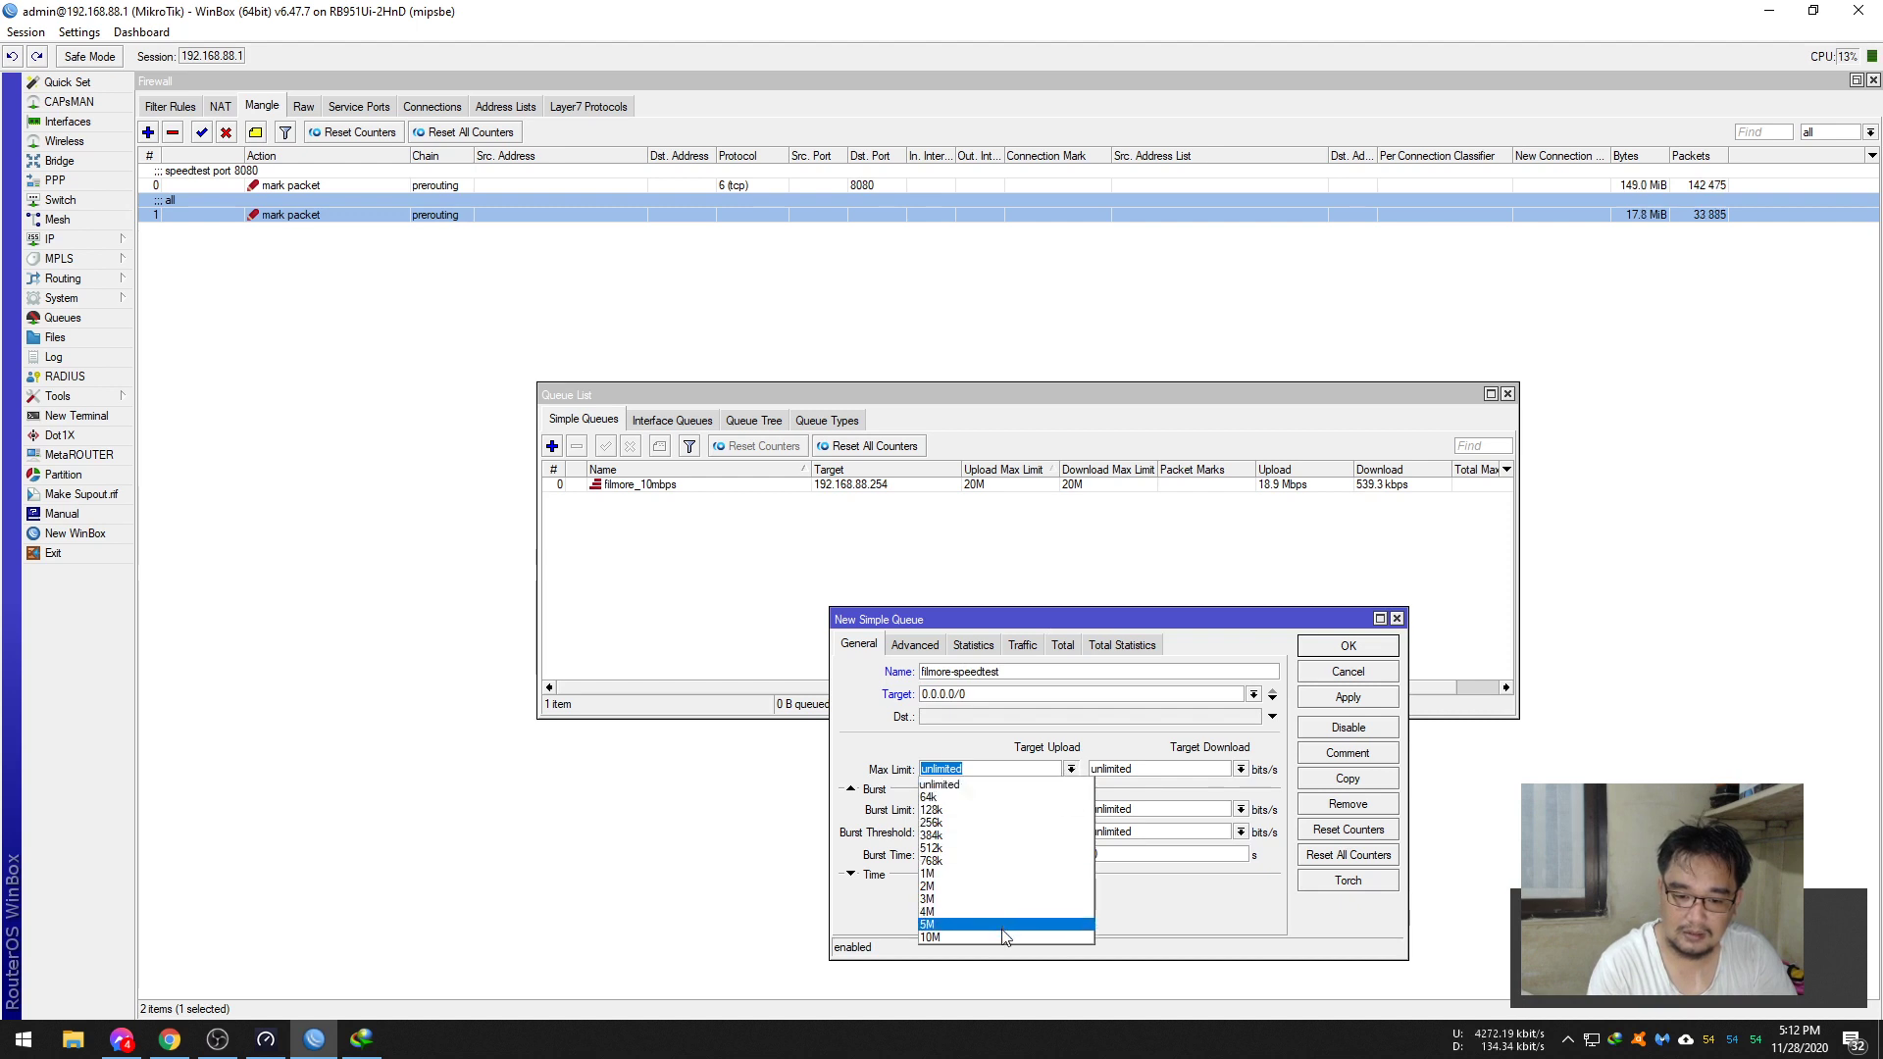
{"action": "left_click", "coordinate": [956, 932]}
{"action": "left_click", "coordinate": [1241, 769]}
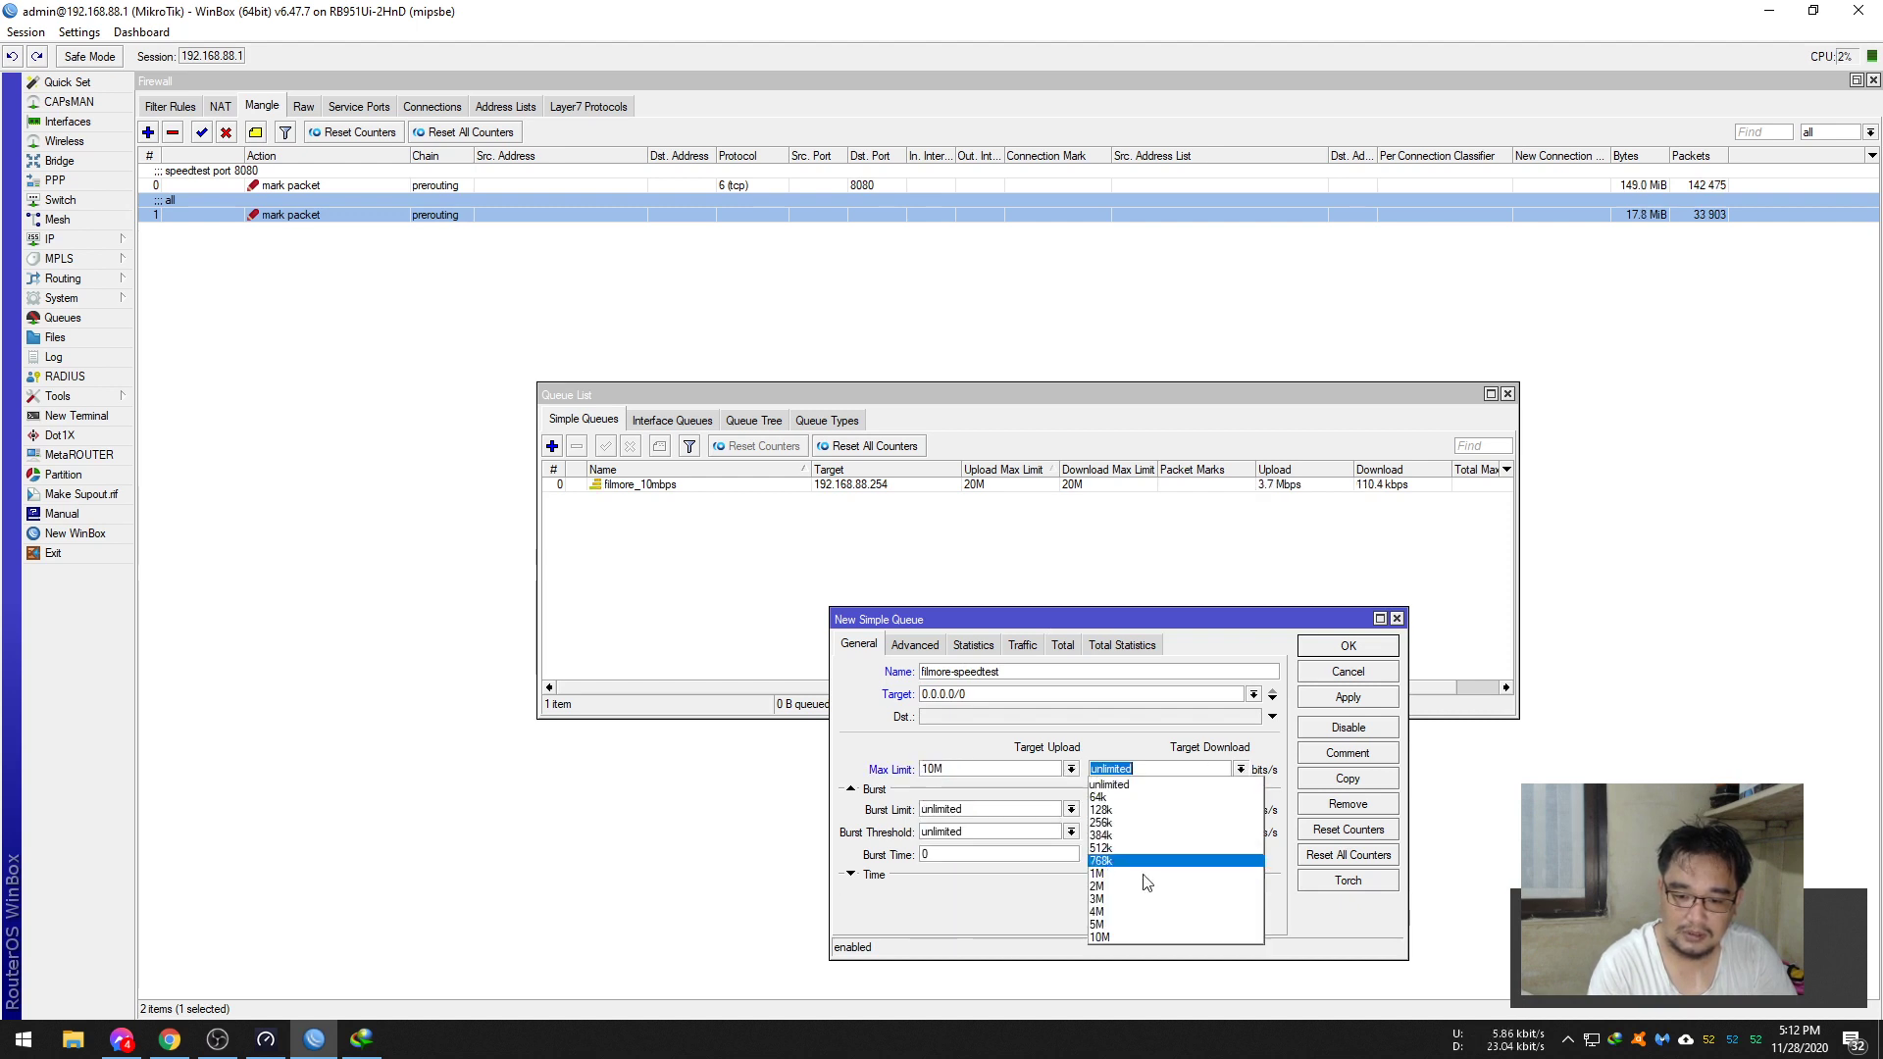
{"action": "left_click", "coordinate": [1125, 932]}
- Assign the "speedtest" packet mark to the queue, choose the client's "_10mbps" queue as parent, and save it
{"action": "left_click", "coordinate": [915, 648]}
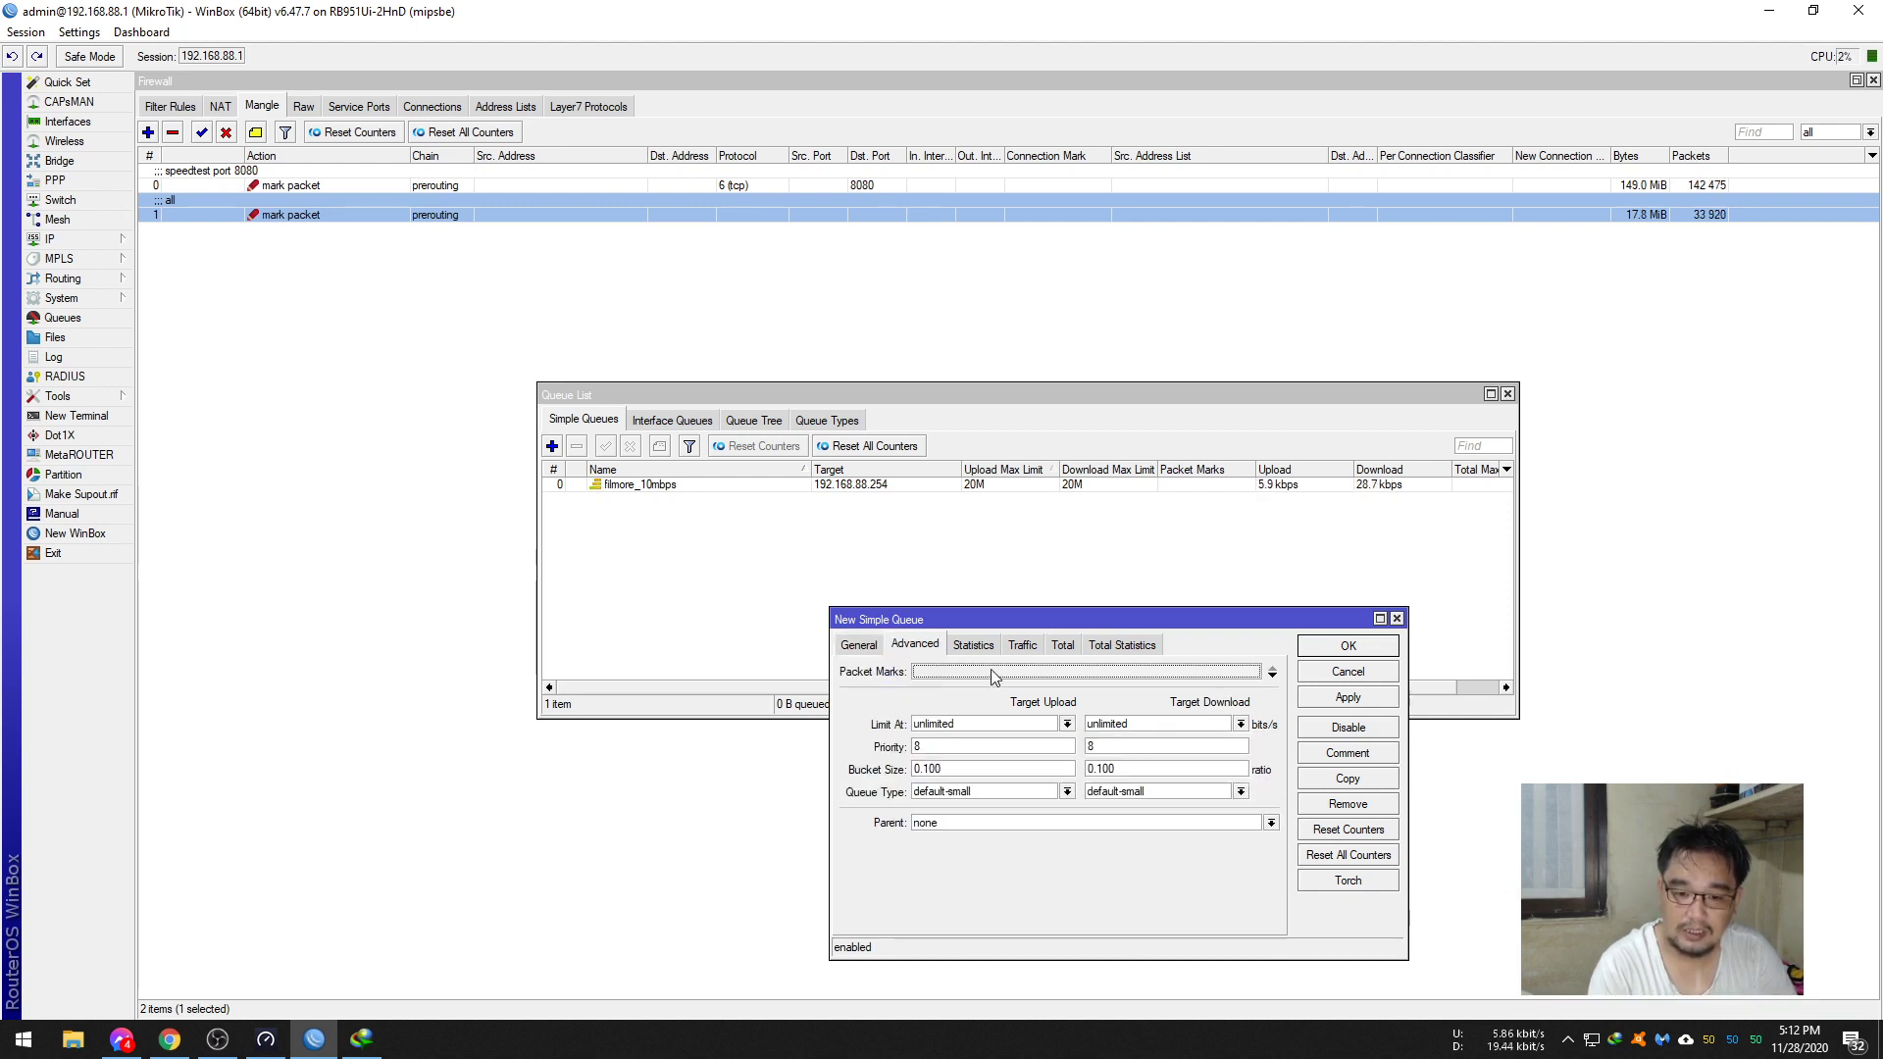
{"action": "left_click", "coordinate": [1241, 674]}
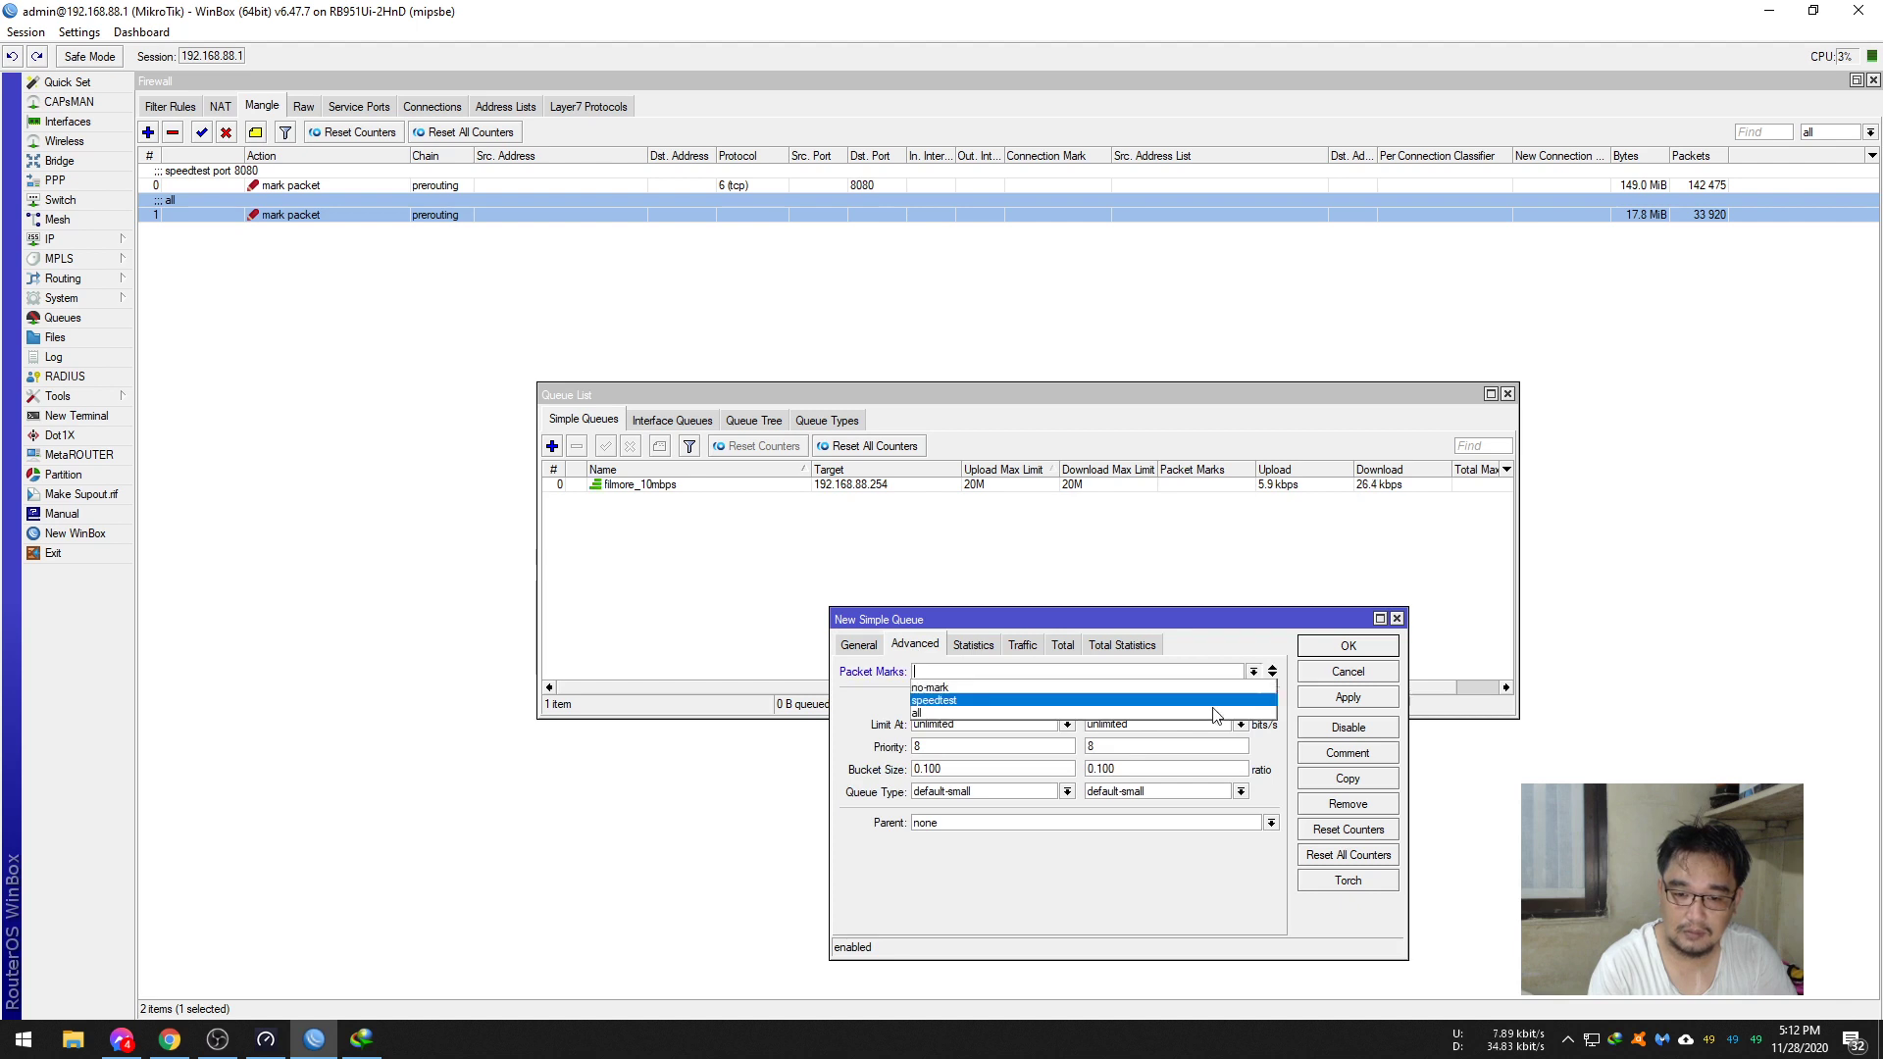
{"action": "left_click", "coordinate": [1089, 700]}
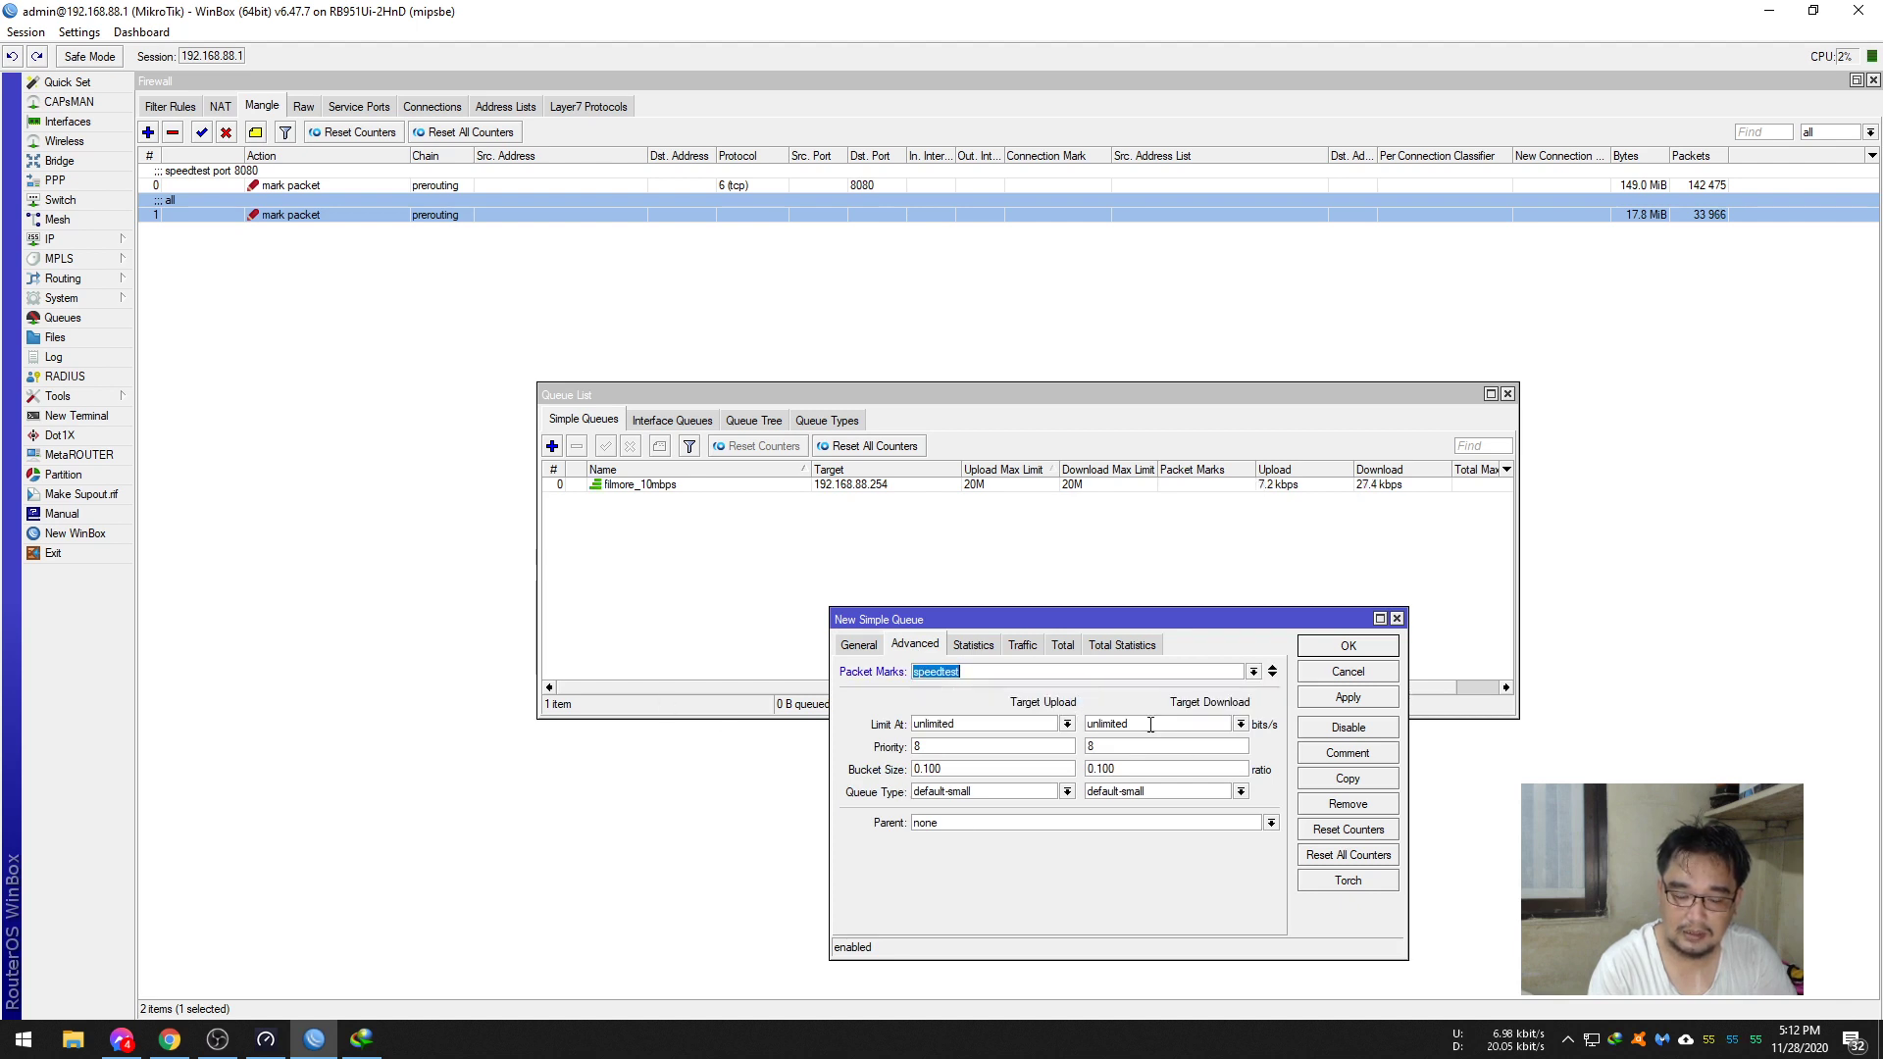
{"action": "left_click", "coordinate": [1175, 827]}
{"action": "left_click", "coordinate": [1094, 839]}
{"action": "left_click", "coordinate": [1349, 697]}
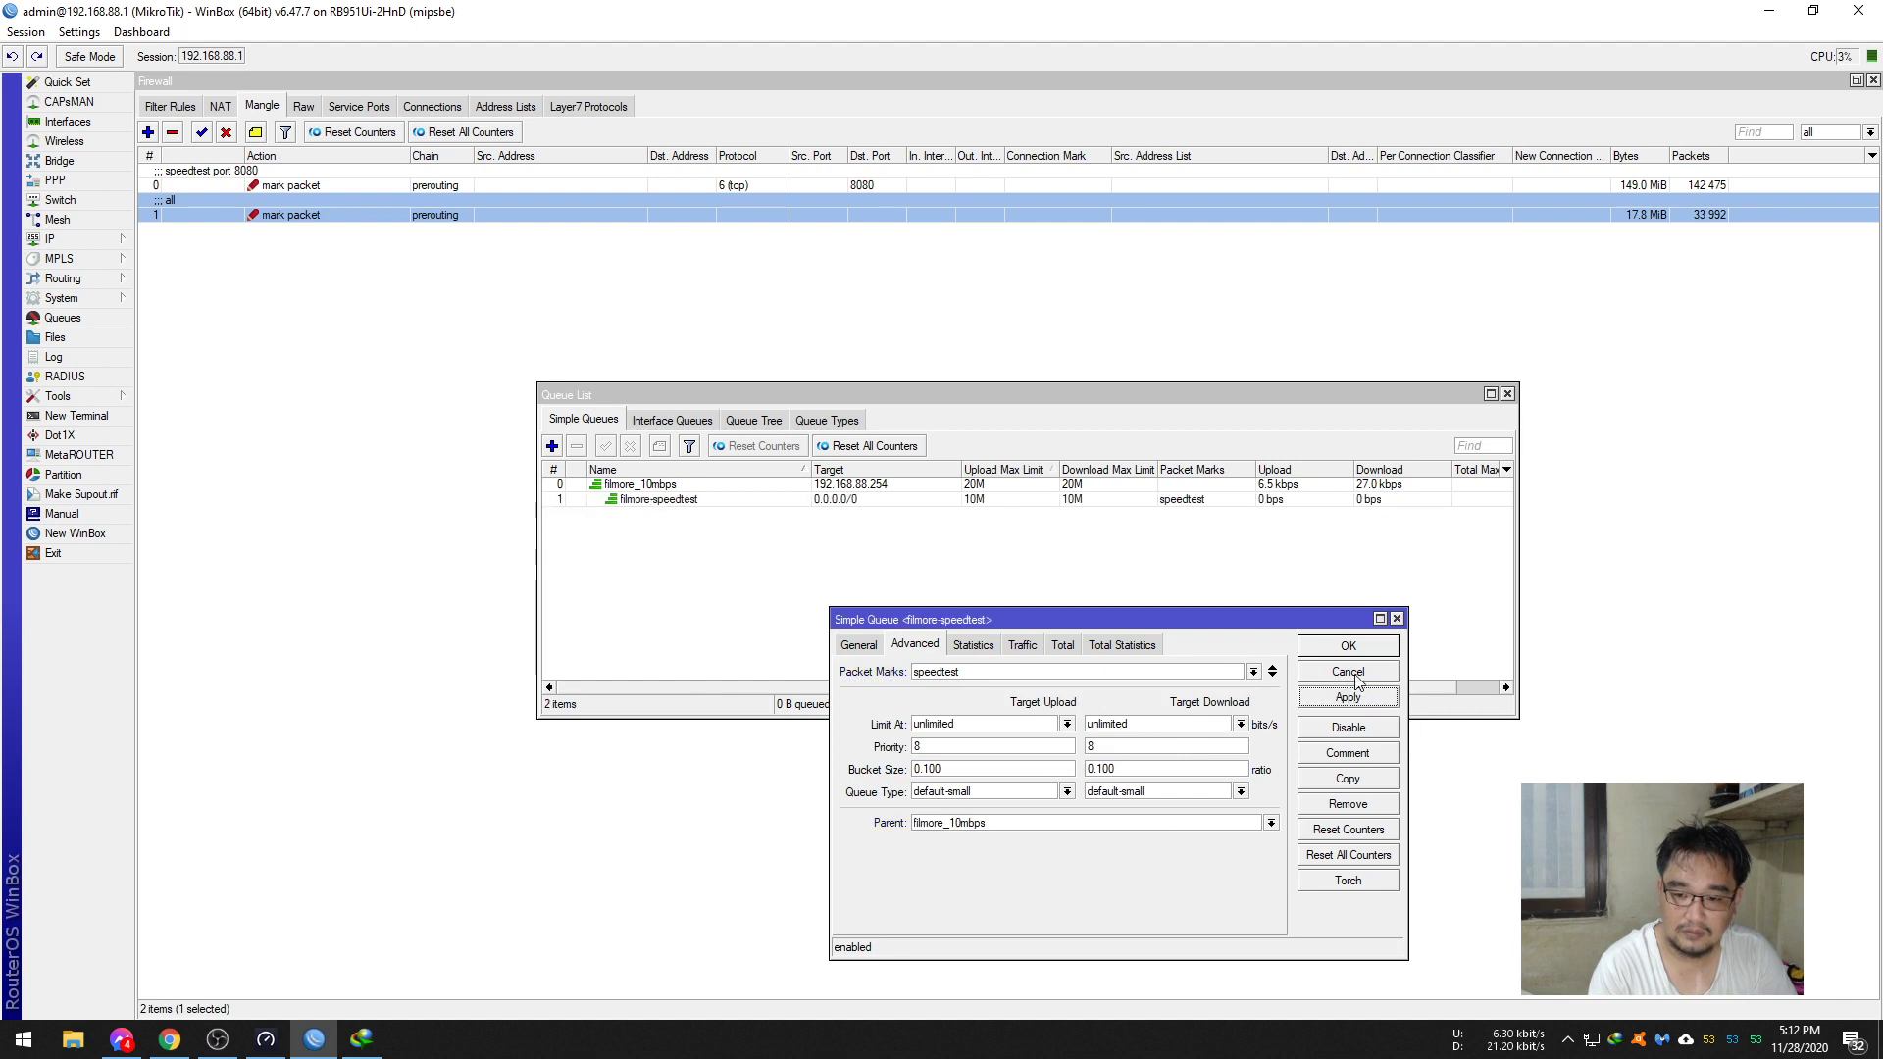
{"action": "left_click", "coordinate": [1349, 646]}
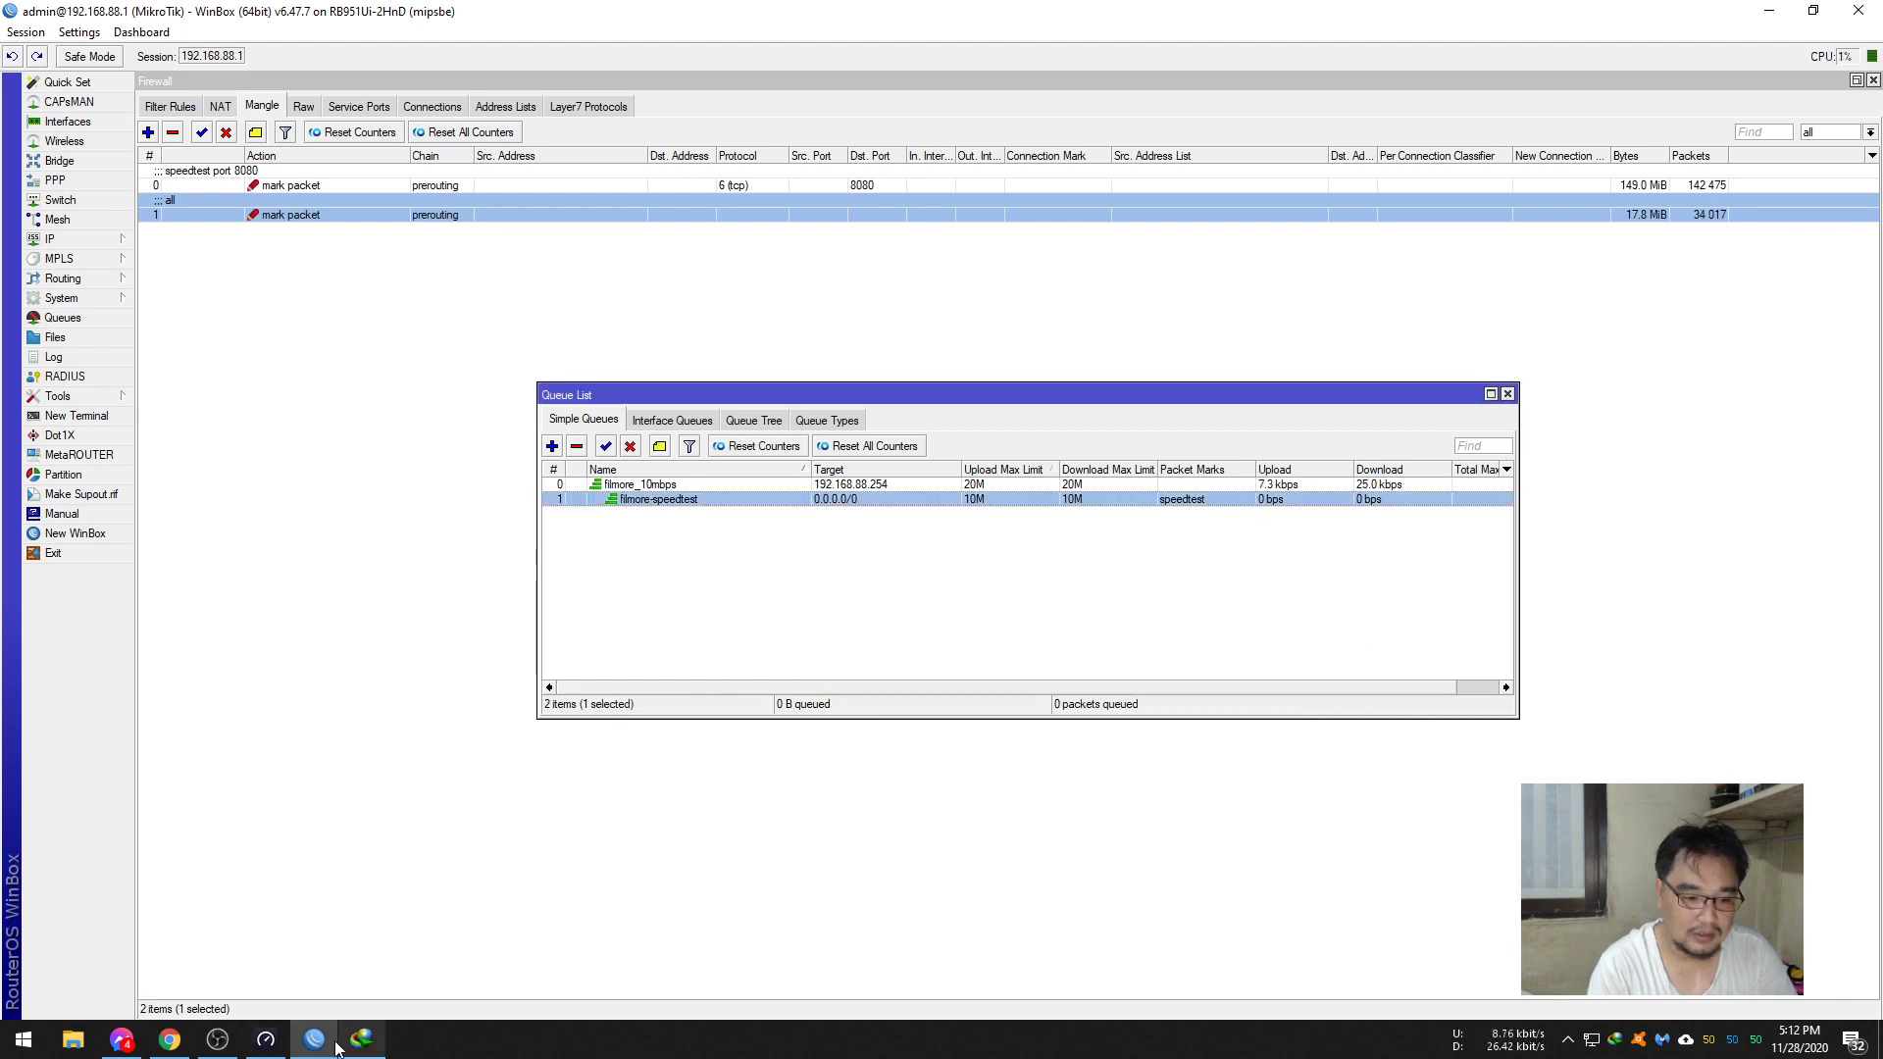
- Run another test in the Speedtest app and check the speedtest queue's traffic graph and packet mark settings in WinBox meanwhile
{"action": "left_click", "coordinate": [265, 1039]}
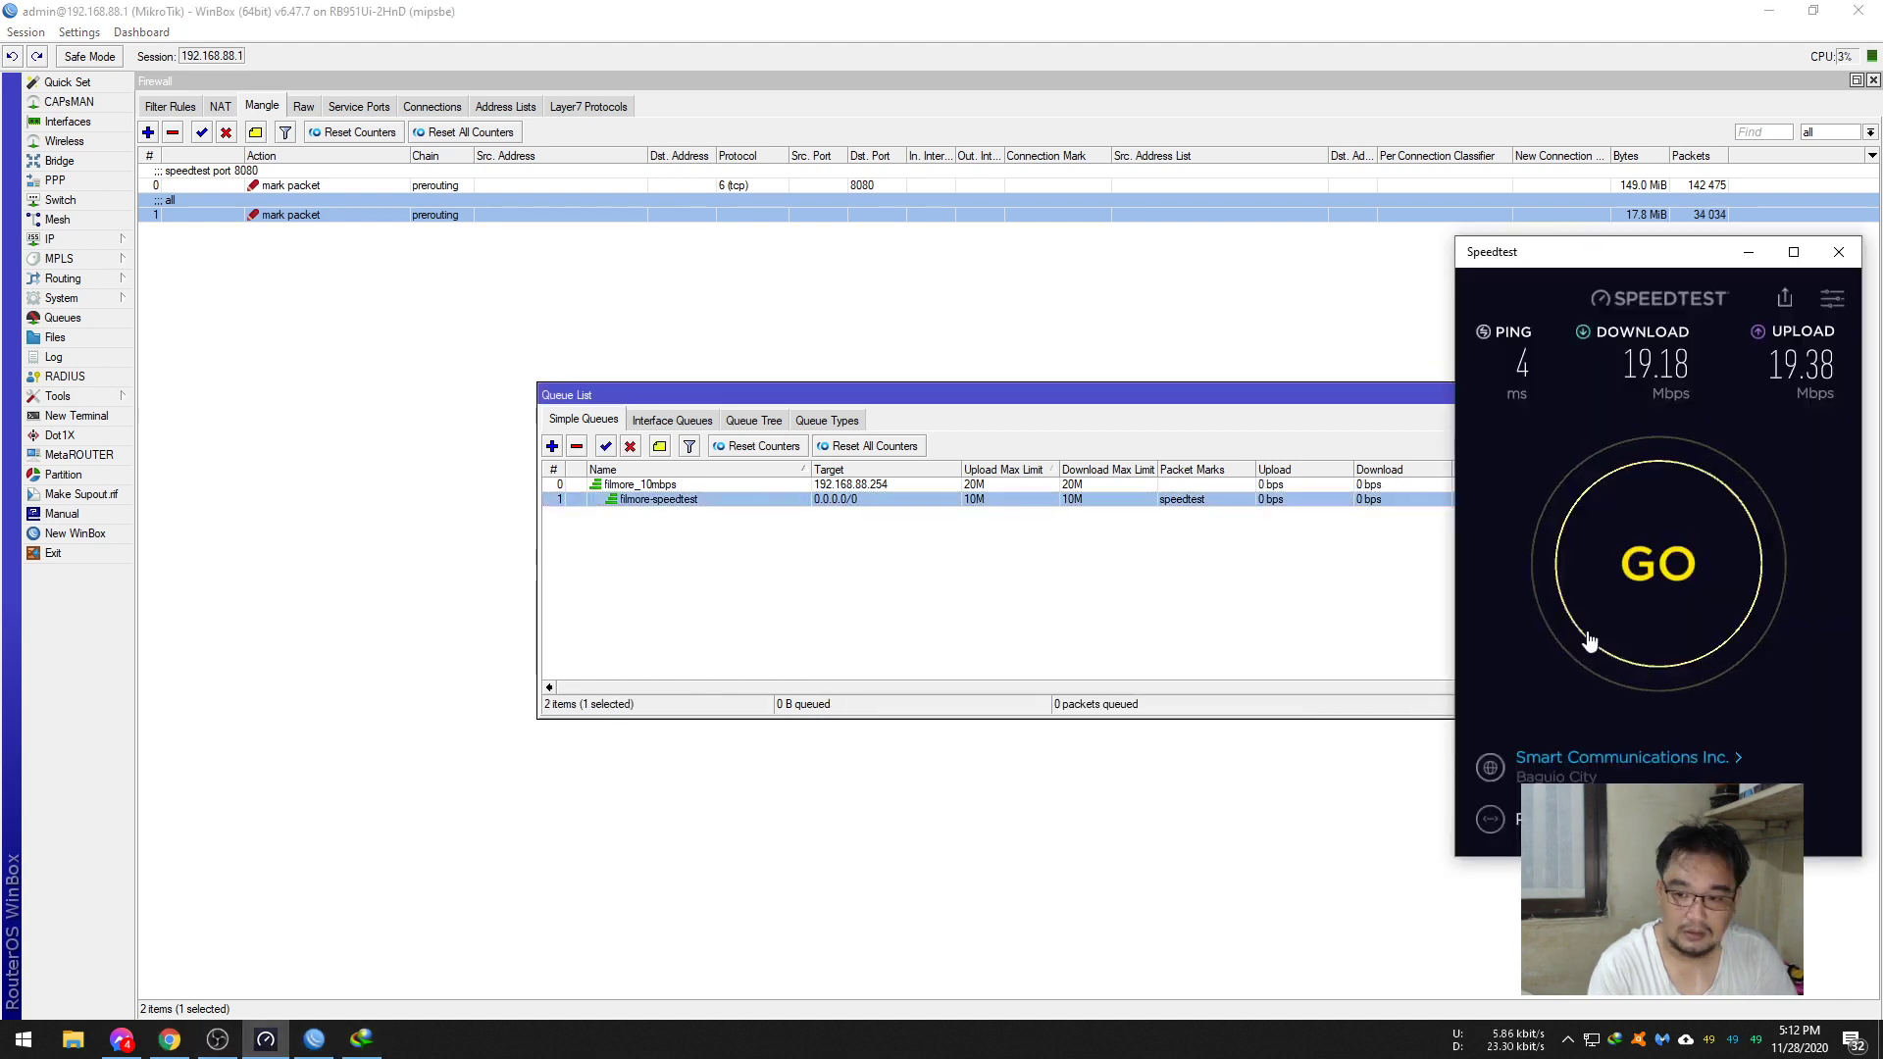
{"action": "left_click", "coordinate": [1636, 598]}
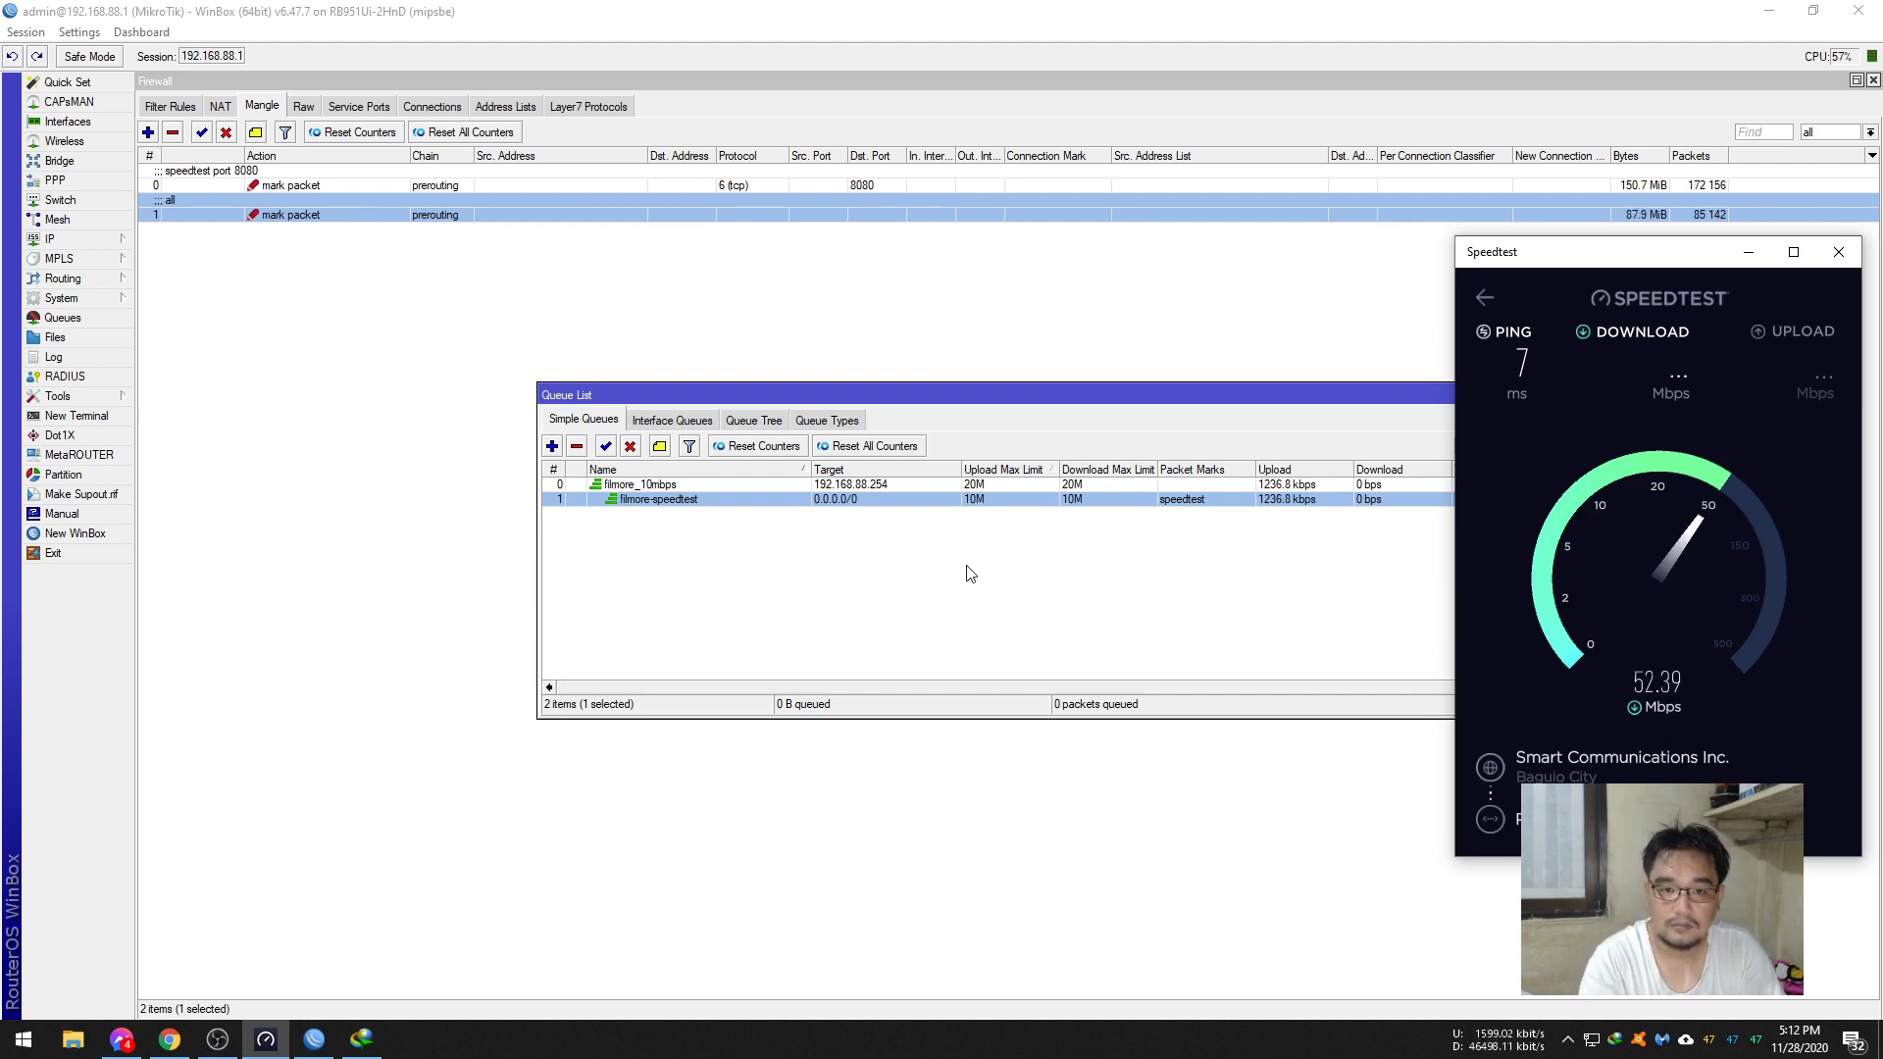
{"action": "double_click", "coordinate": [1175, 502]}
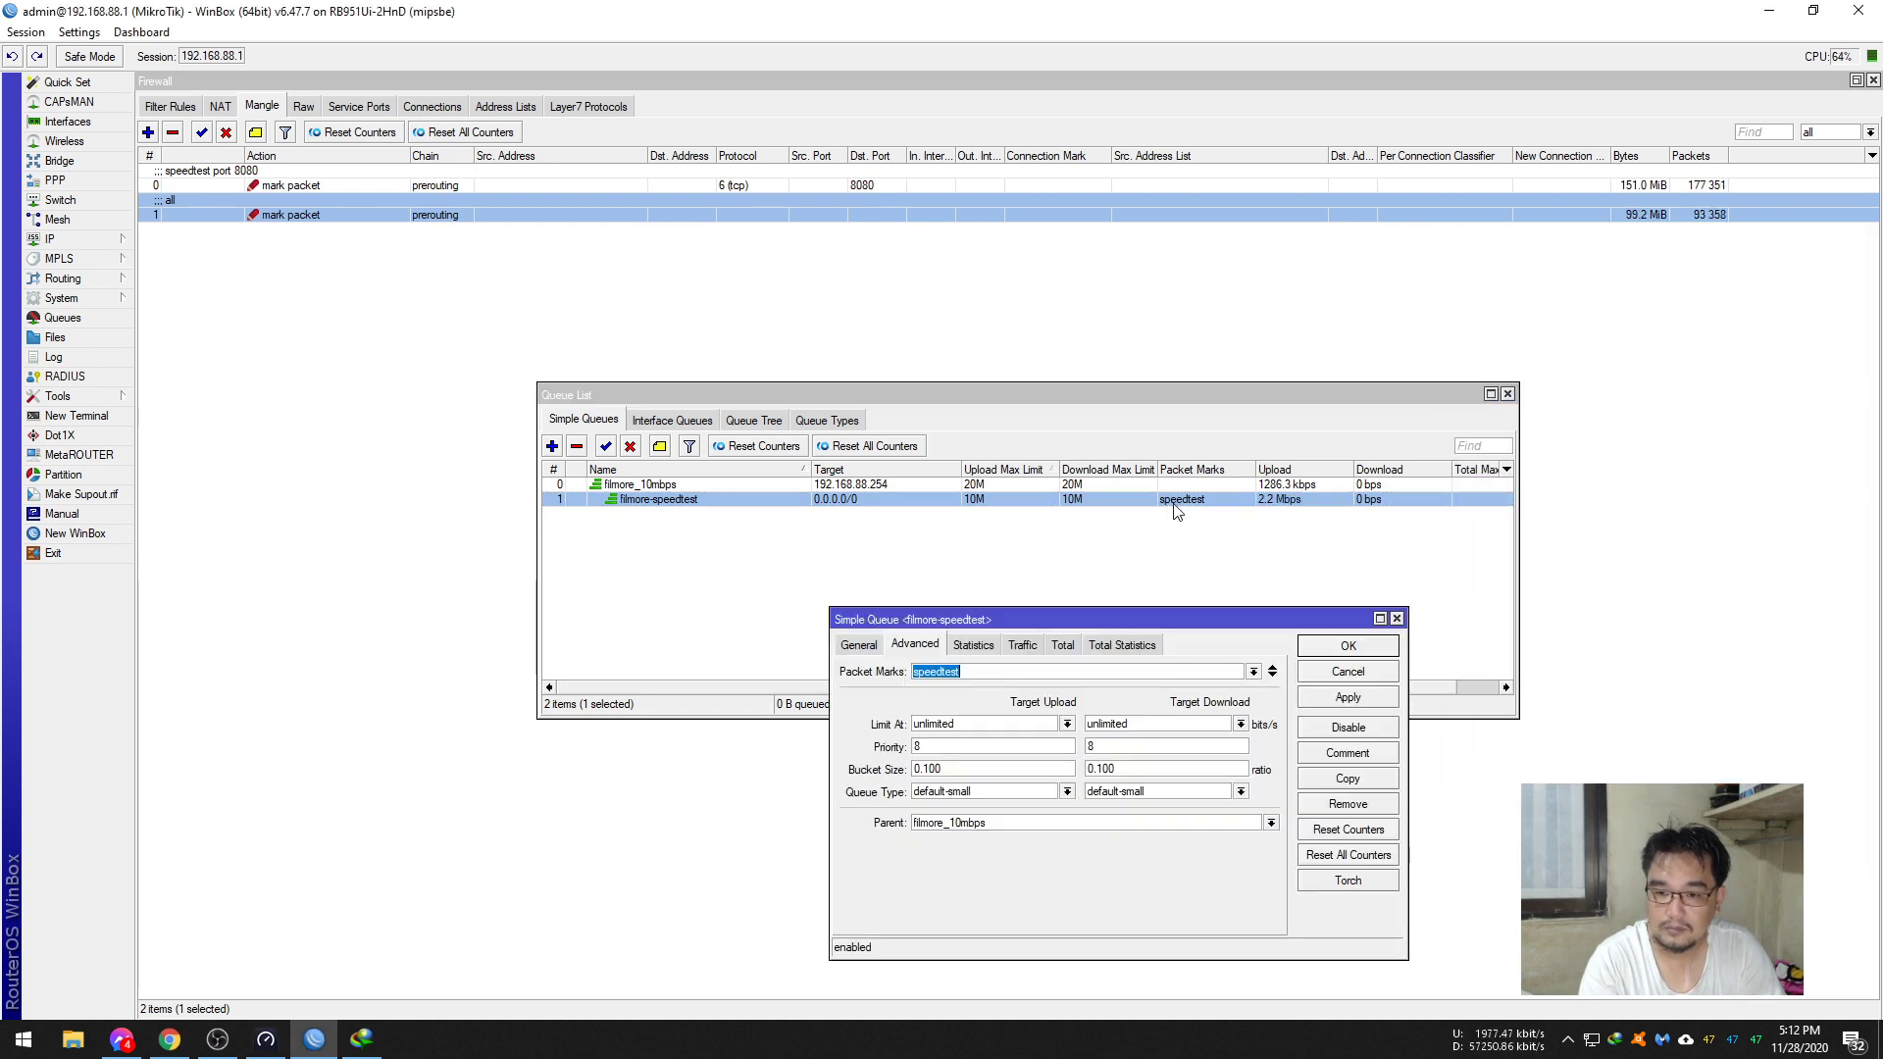
{"action": "left_click", "coordinate": [1023, 644]}
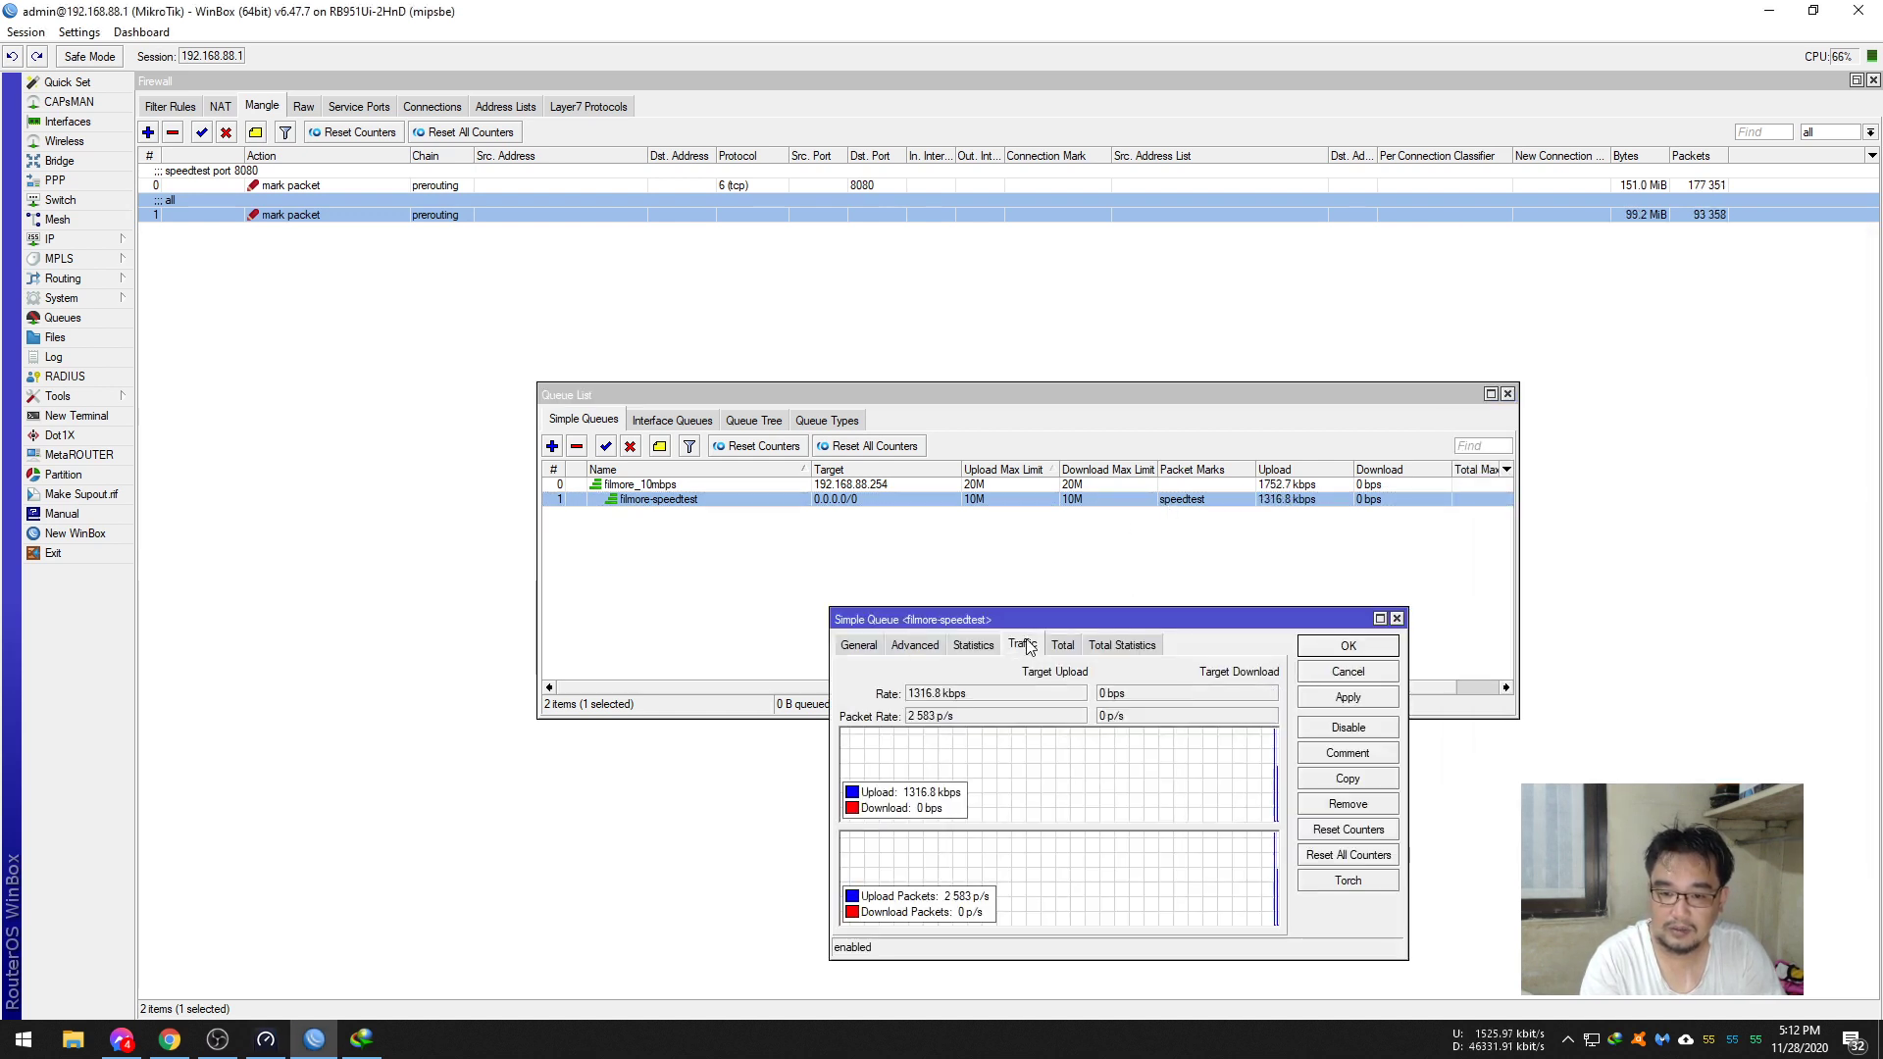
{"action": "left_click", "coordinate": [922, 645]}
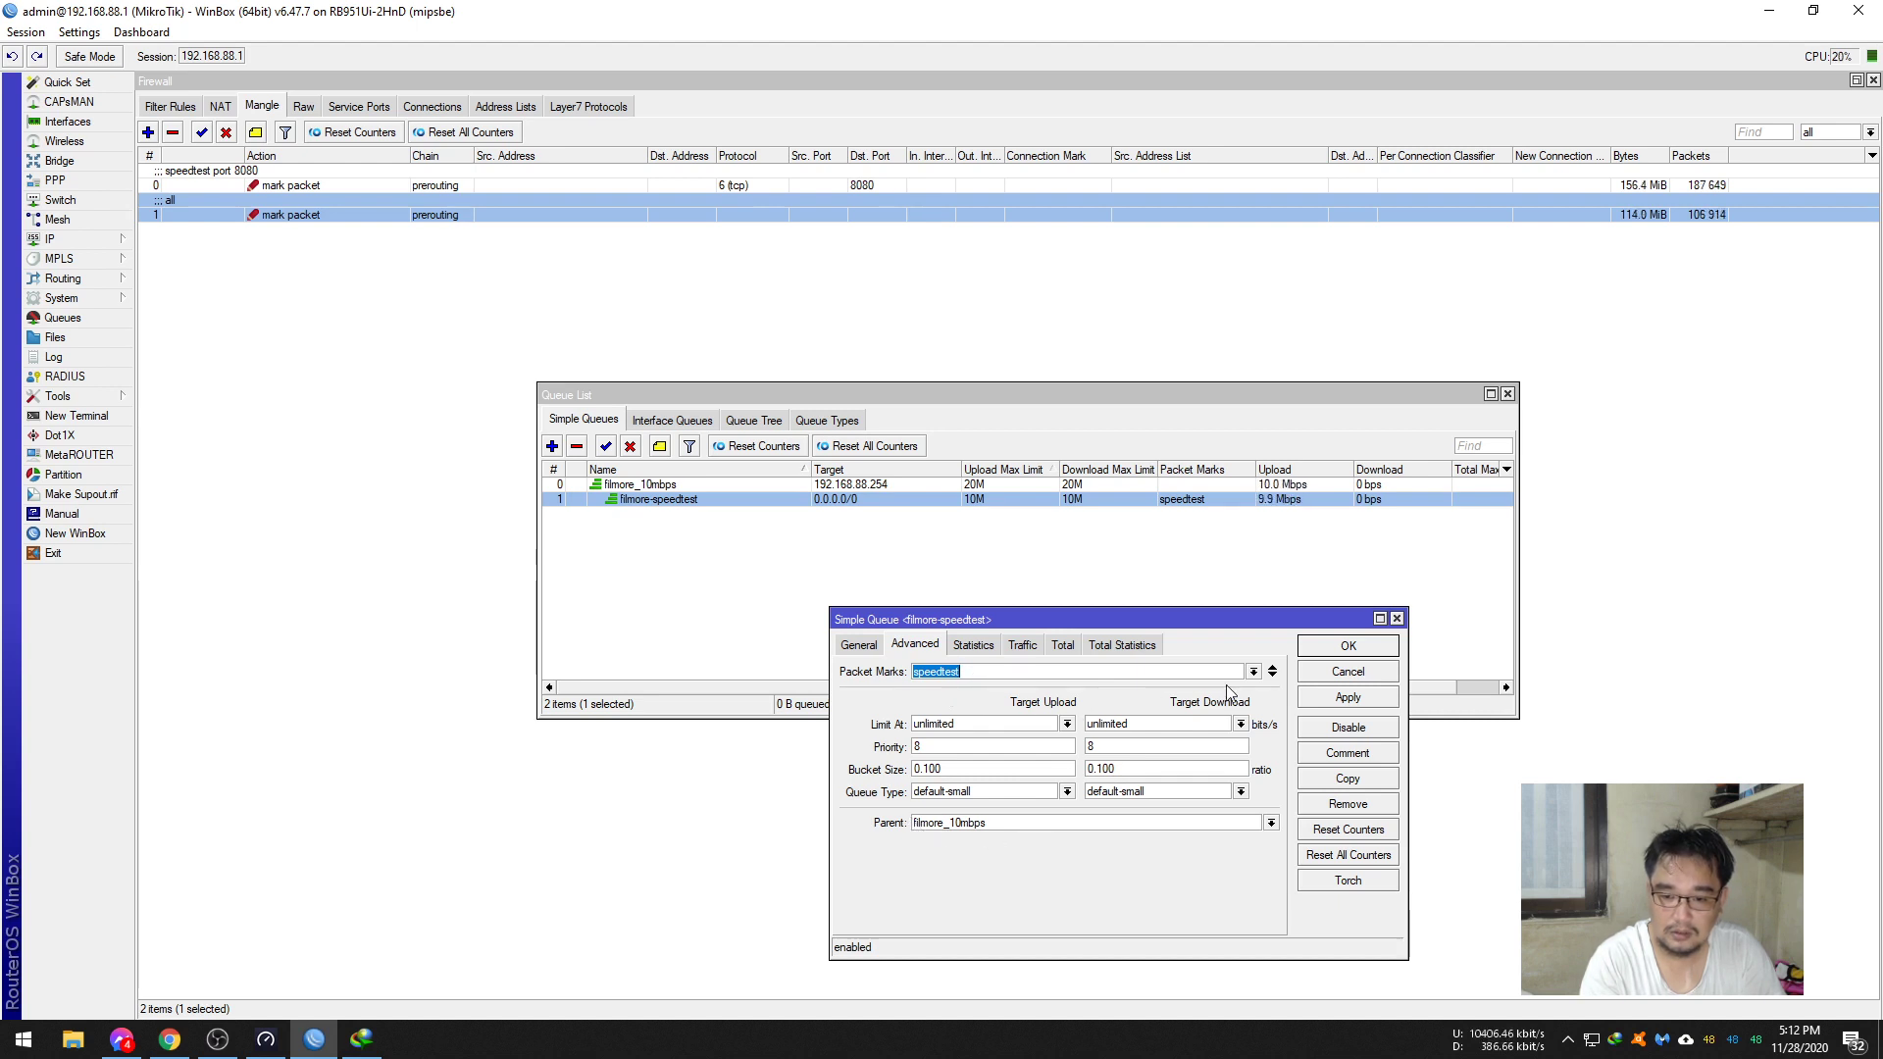
{"action": "left_click", "coordinate": [1348, 644]}
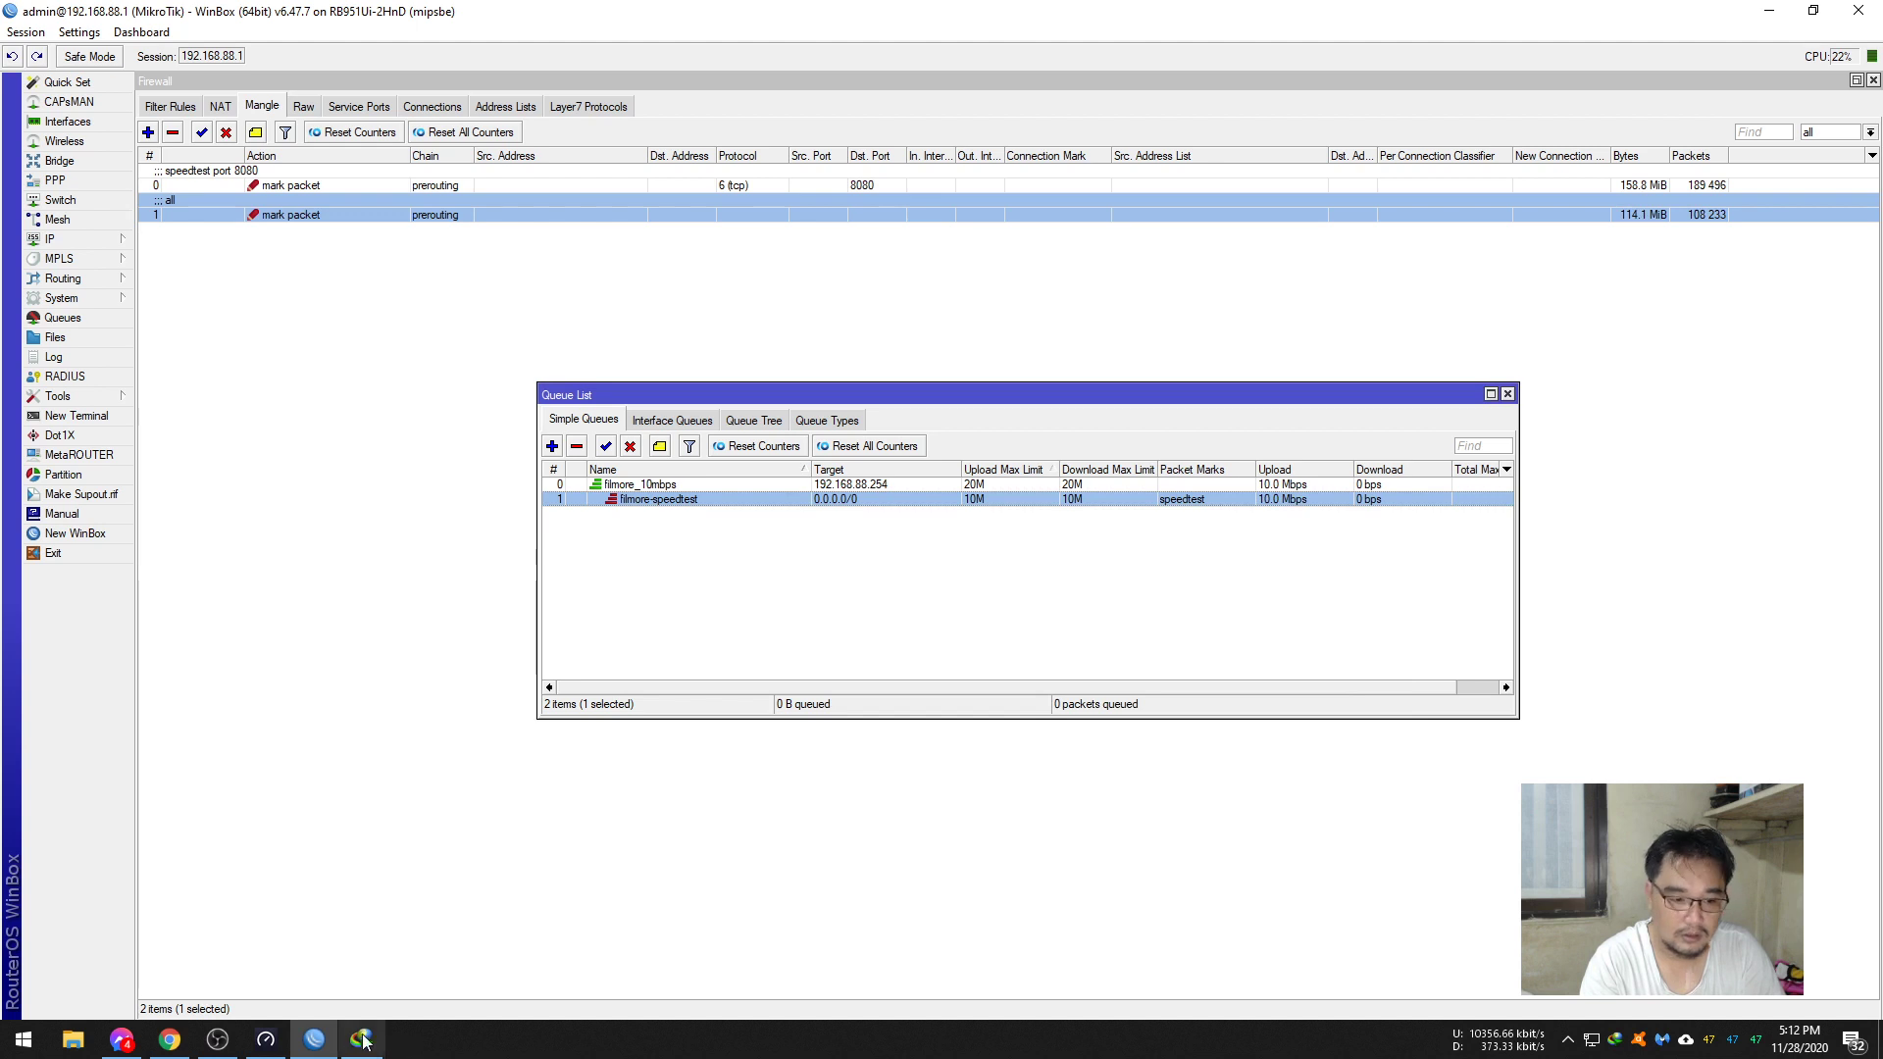
{"action": "left_click", "coordinate": [265, 1039]}
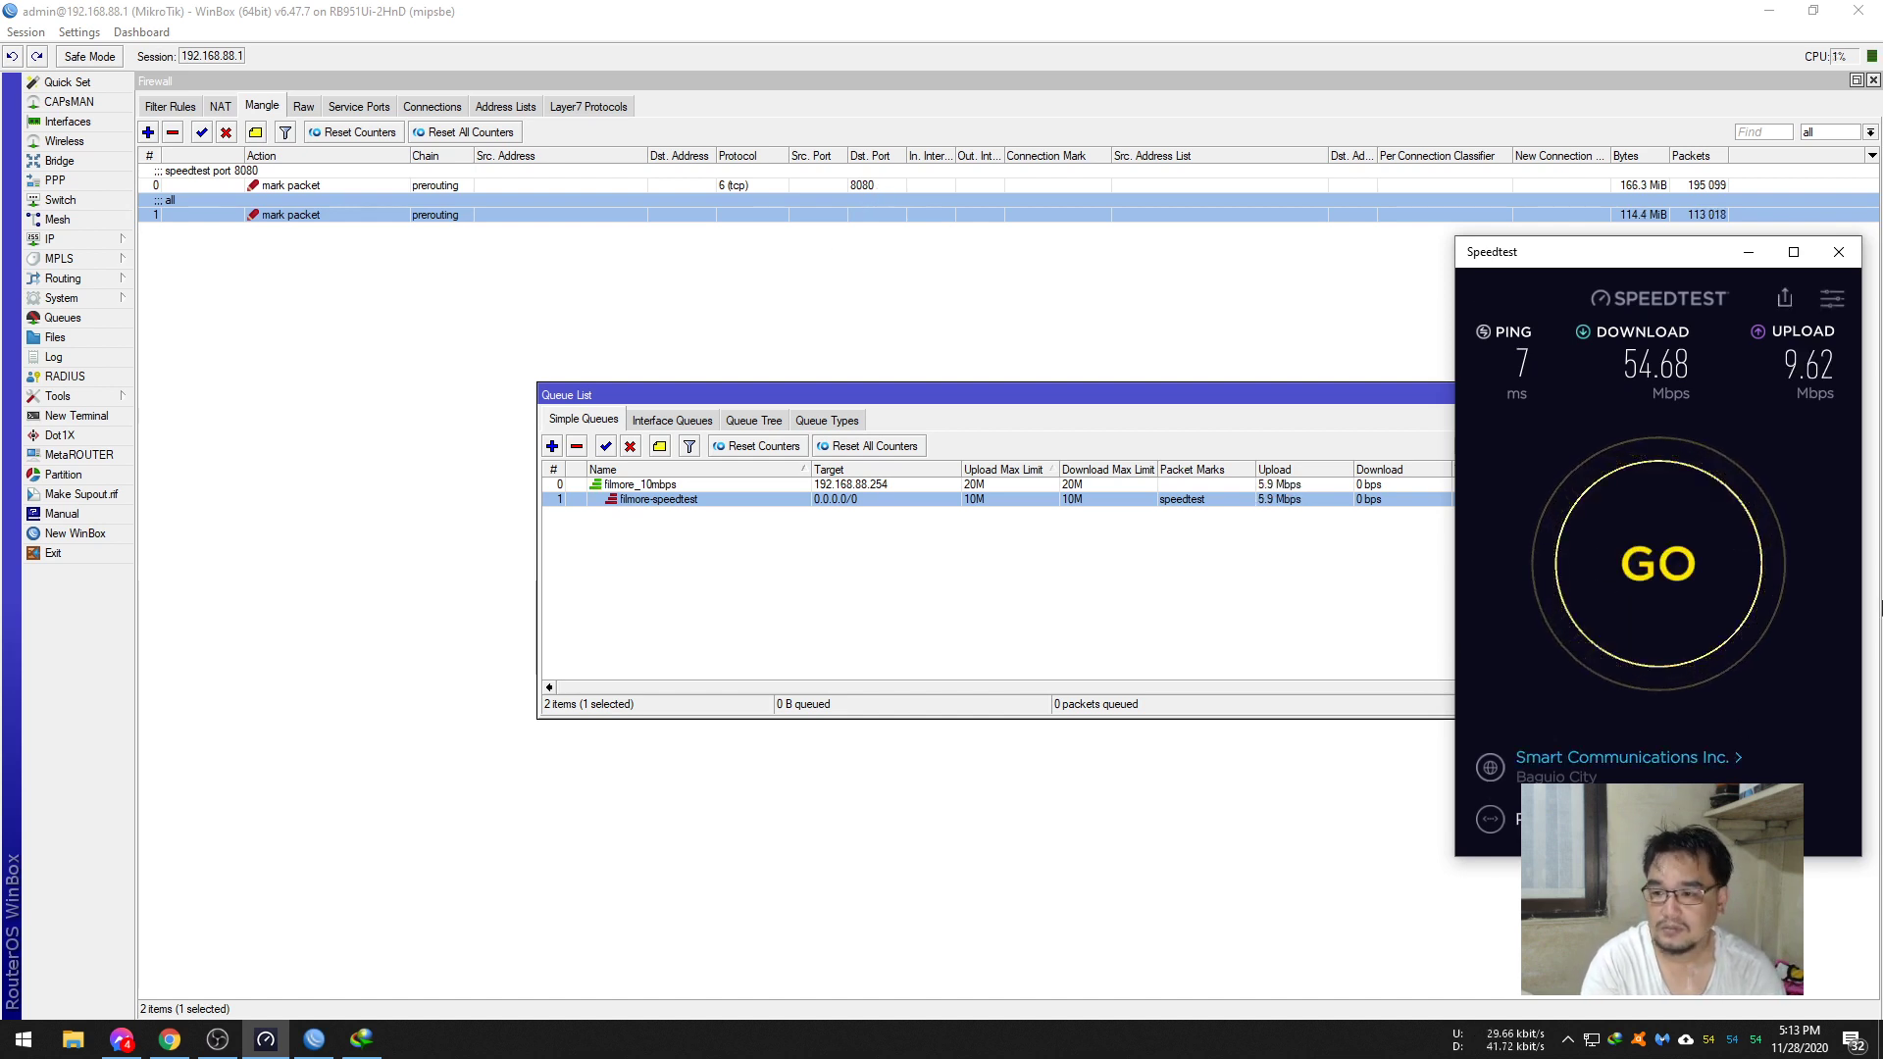
- Copy the speedtest port 8080 mangle rule, set the copy's source port to 8080, clear its destination port, and save it
{"action": "double_click", "coordinate": [877, 185]}
{"action": "left_click", "coordinate": [822, 226]}
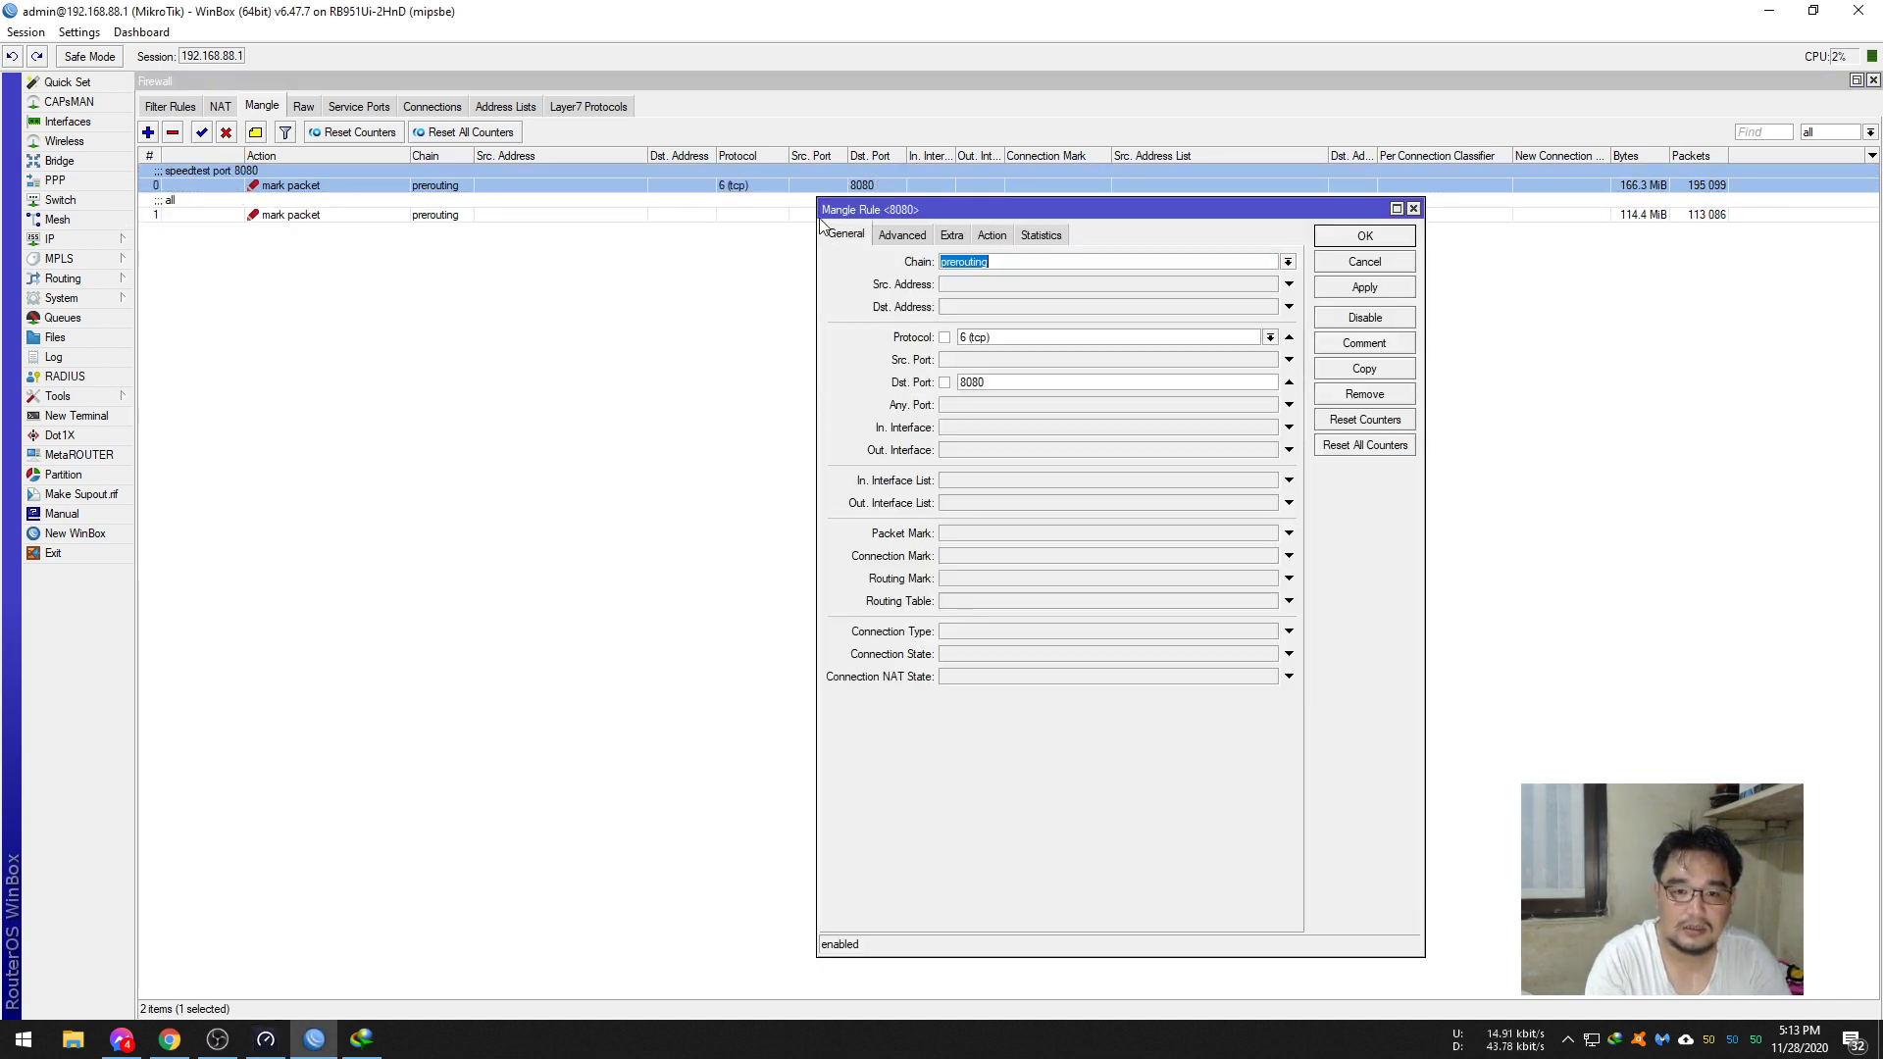
{"action": "left_click", "coordinate": [1364, 370]}
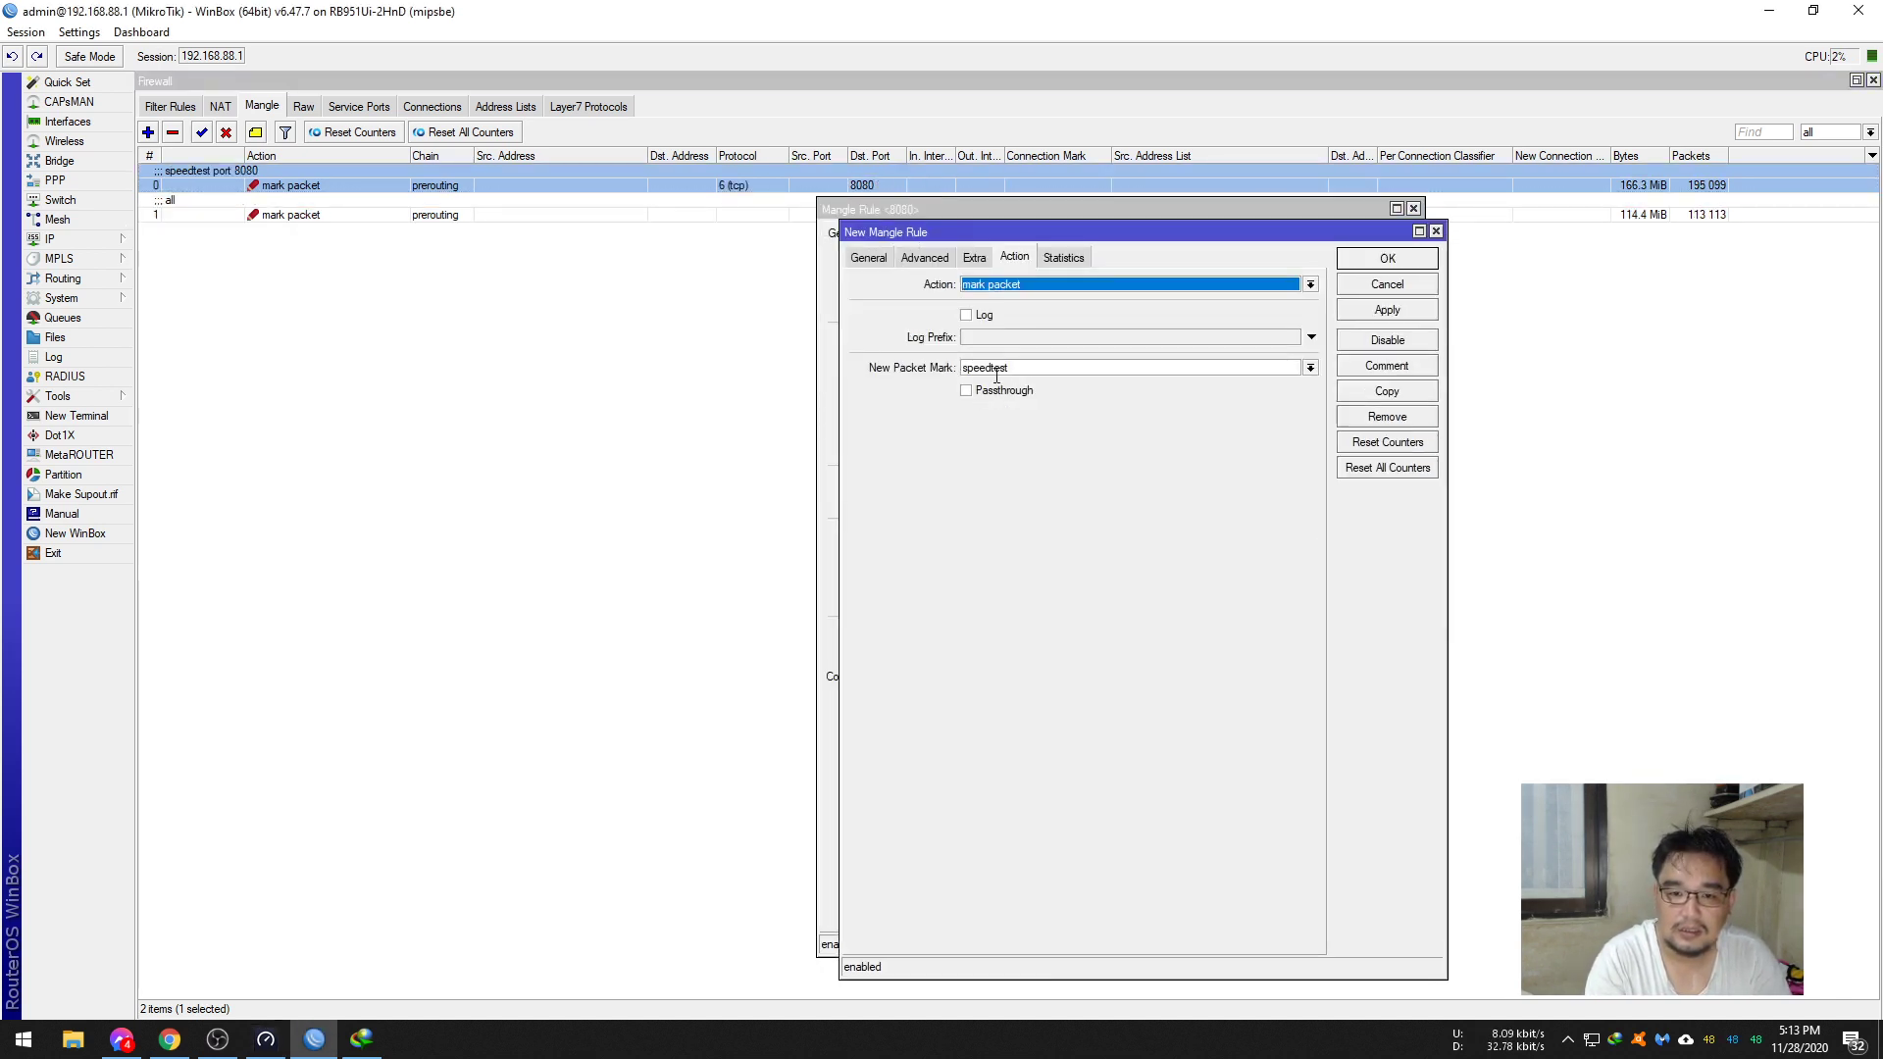
{"action": "left_click", "coordinate": [870, 261]}
{"action": "left_click", "coordinate": [1013, 384]}
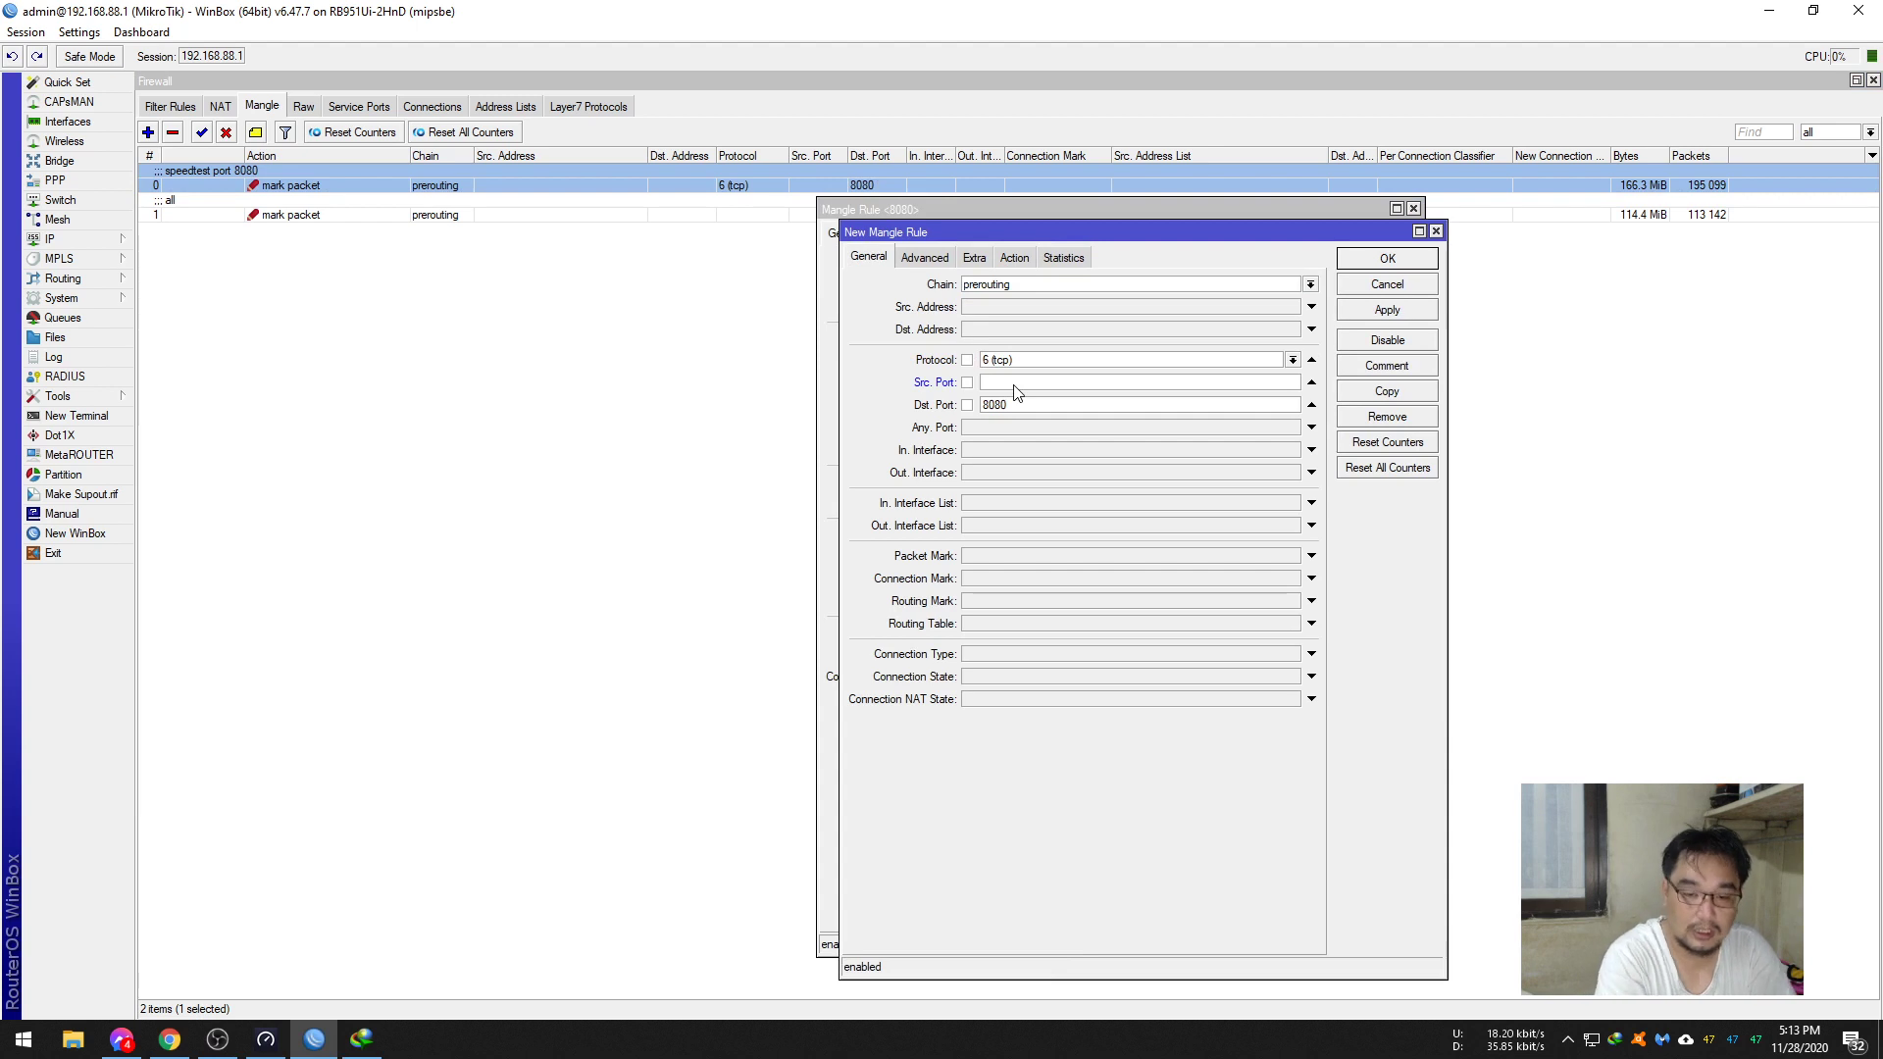
{"action": "type", "text": "8080"}
{"action": "left_click", "coordinate": [1312, 405]}
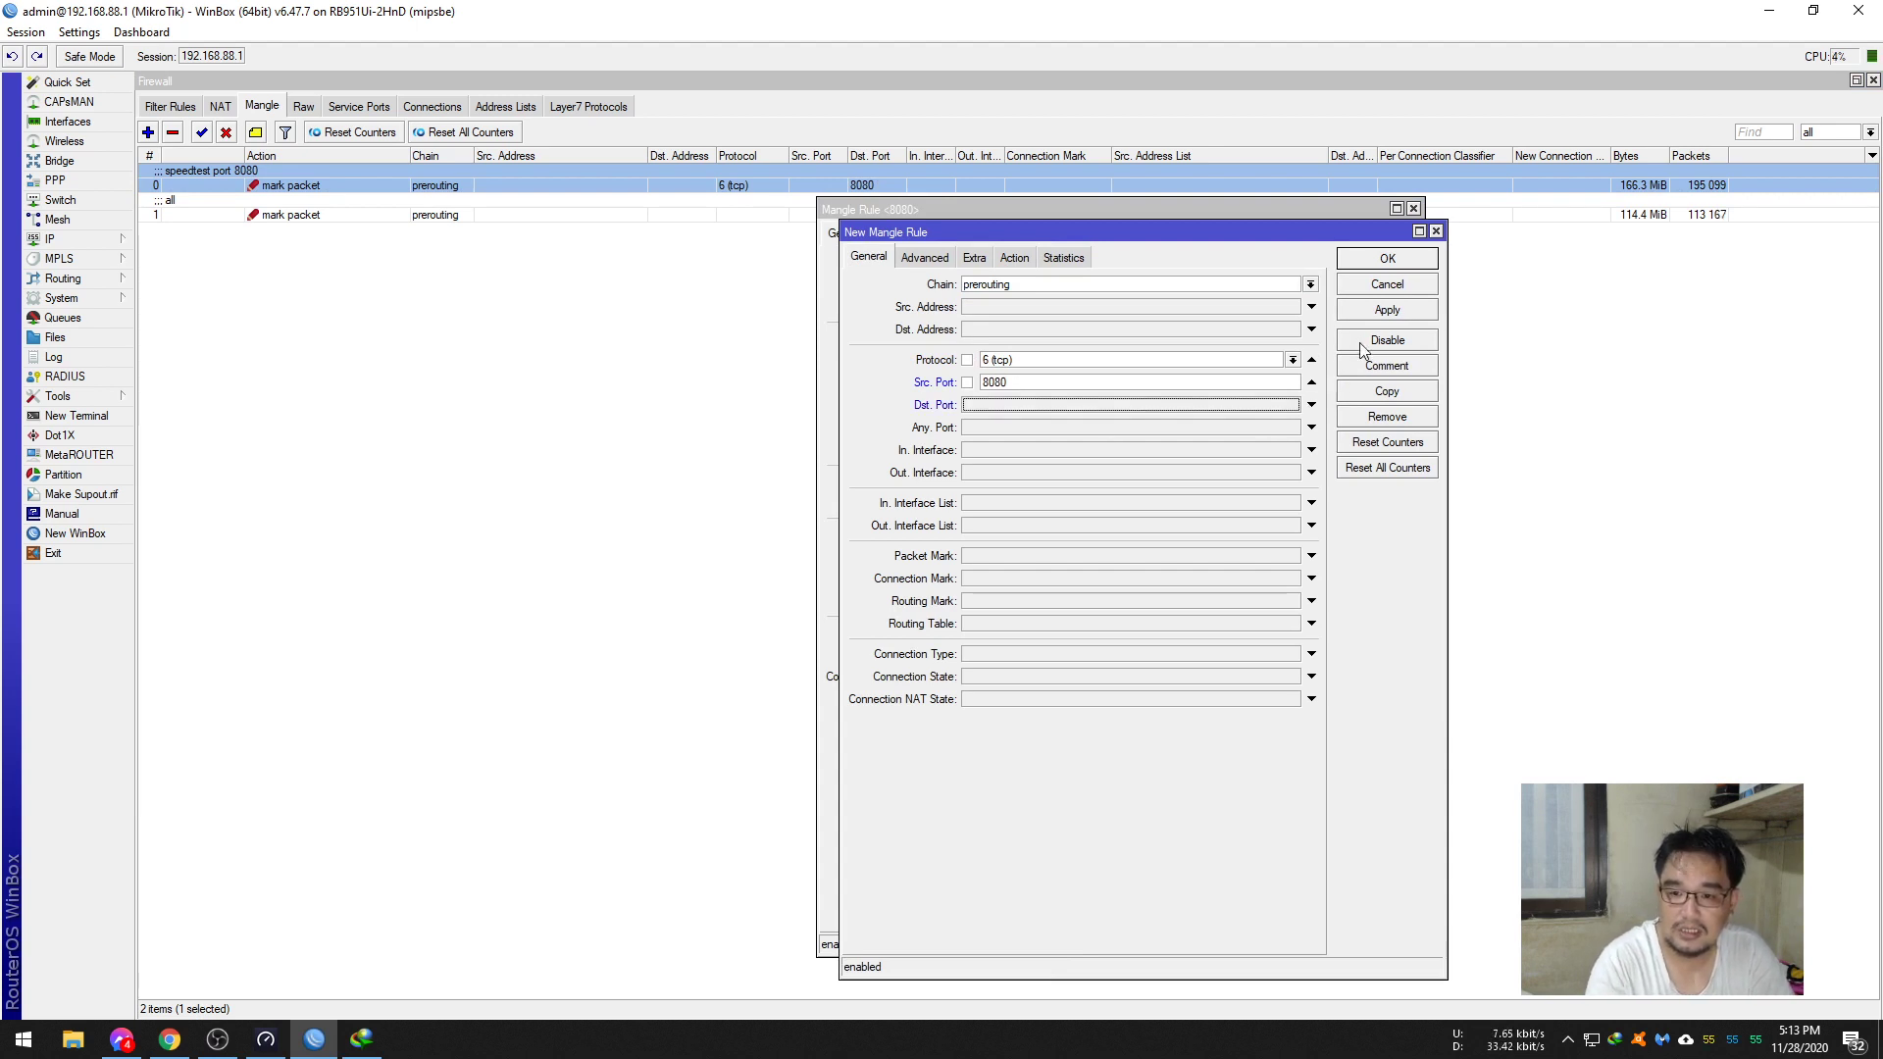
{"action": "left_click", "coordinate": [1388, 258]}
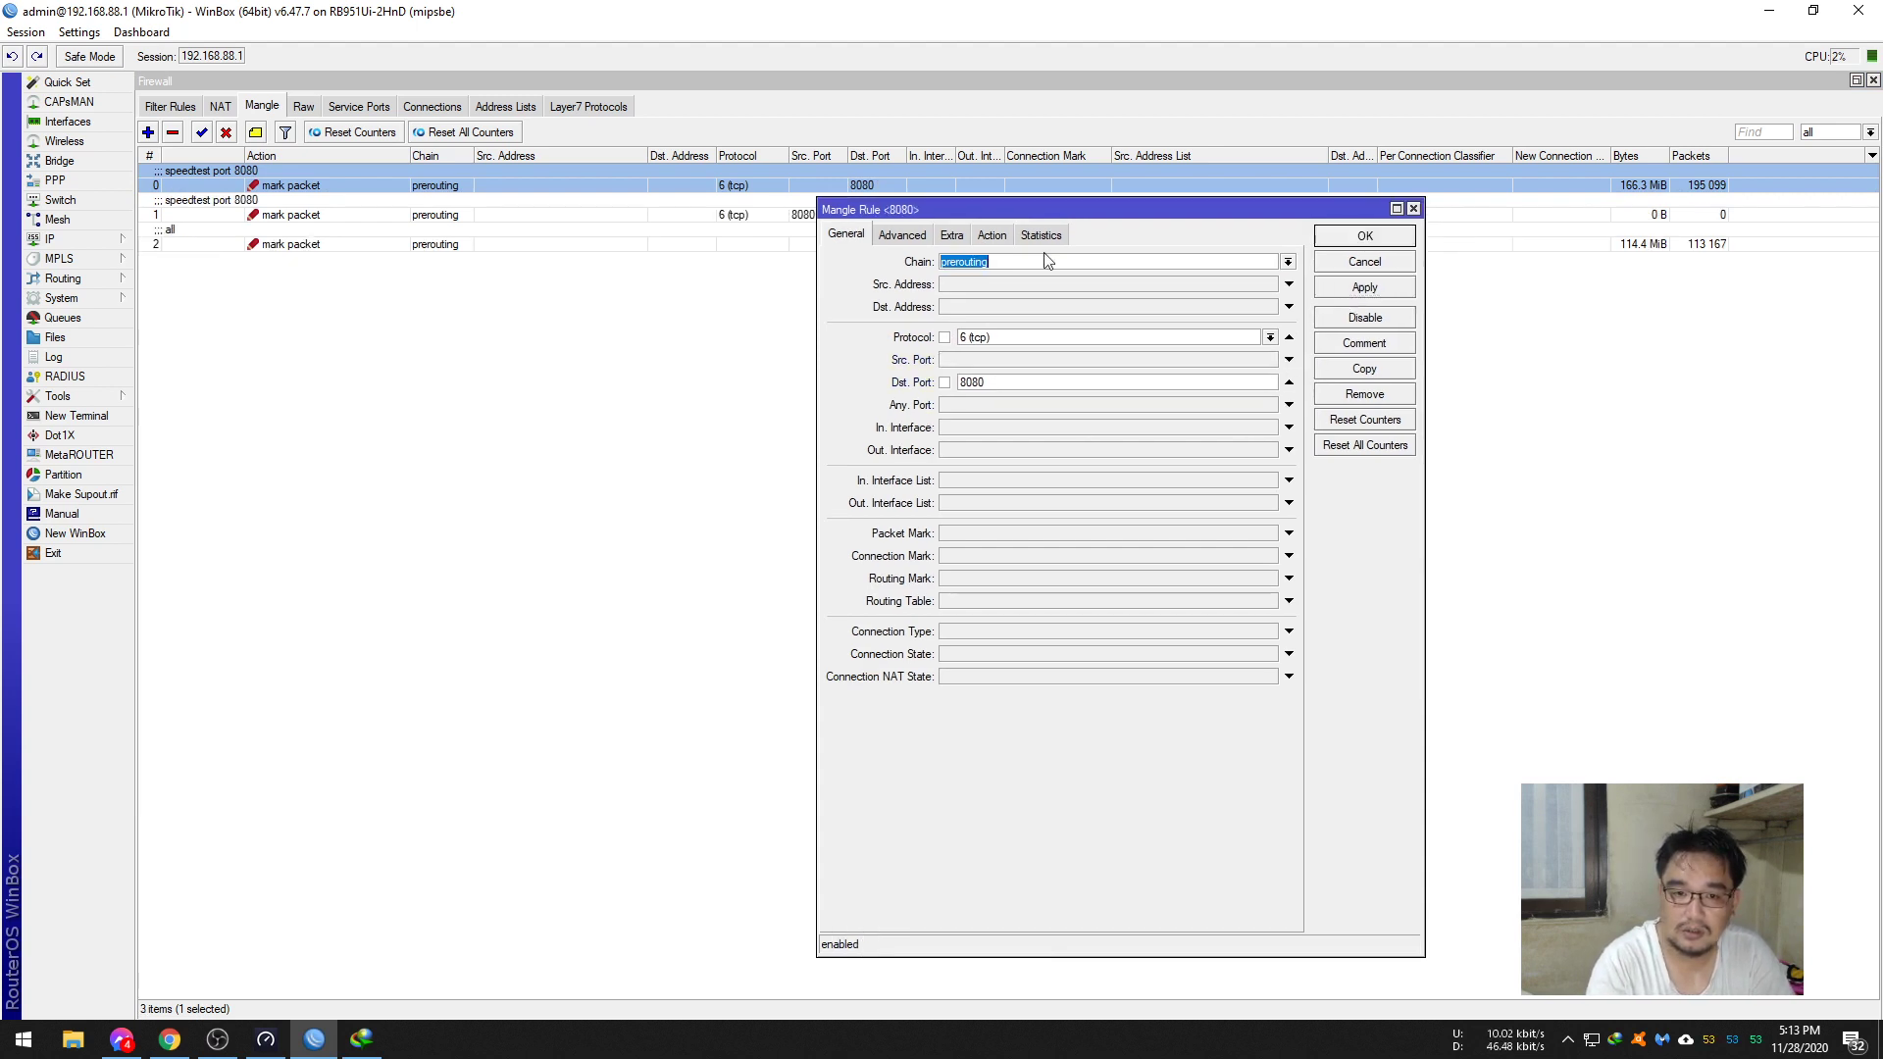
- Close the mangle rule, run another test in the Speedtest app, and check the source-port 8080 rule's counters and the simple queues in WinBox
{"action": "left_click", "coordinate": [1408, 236]}
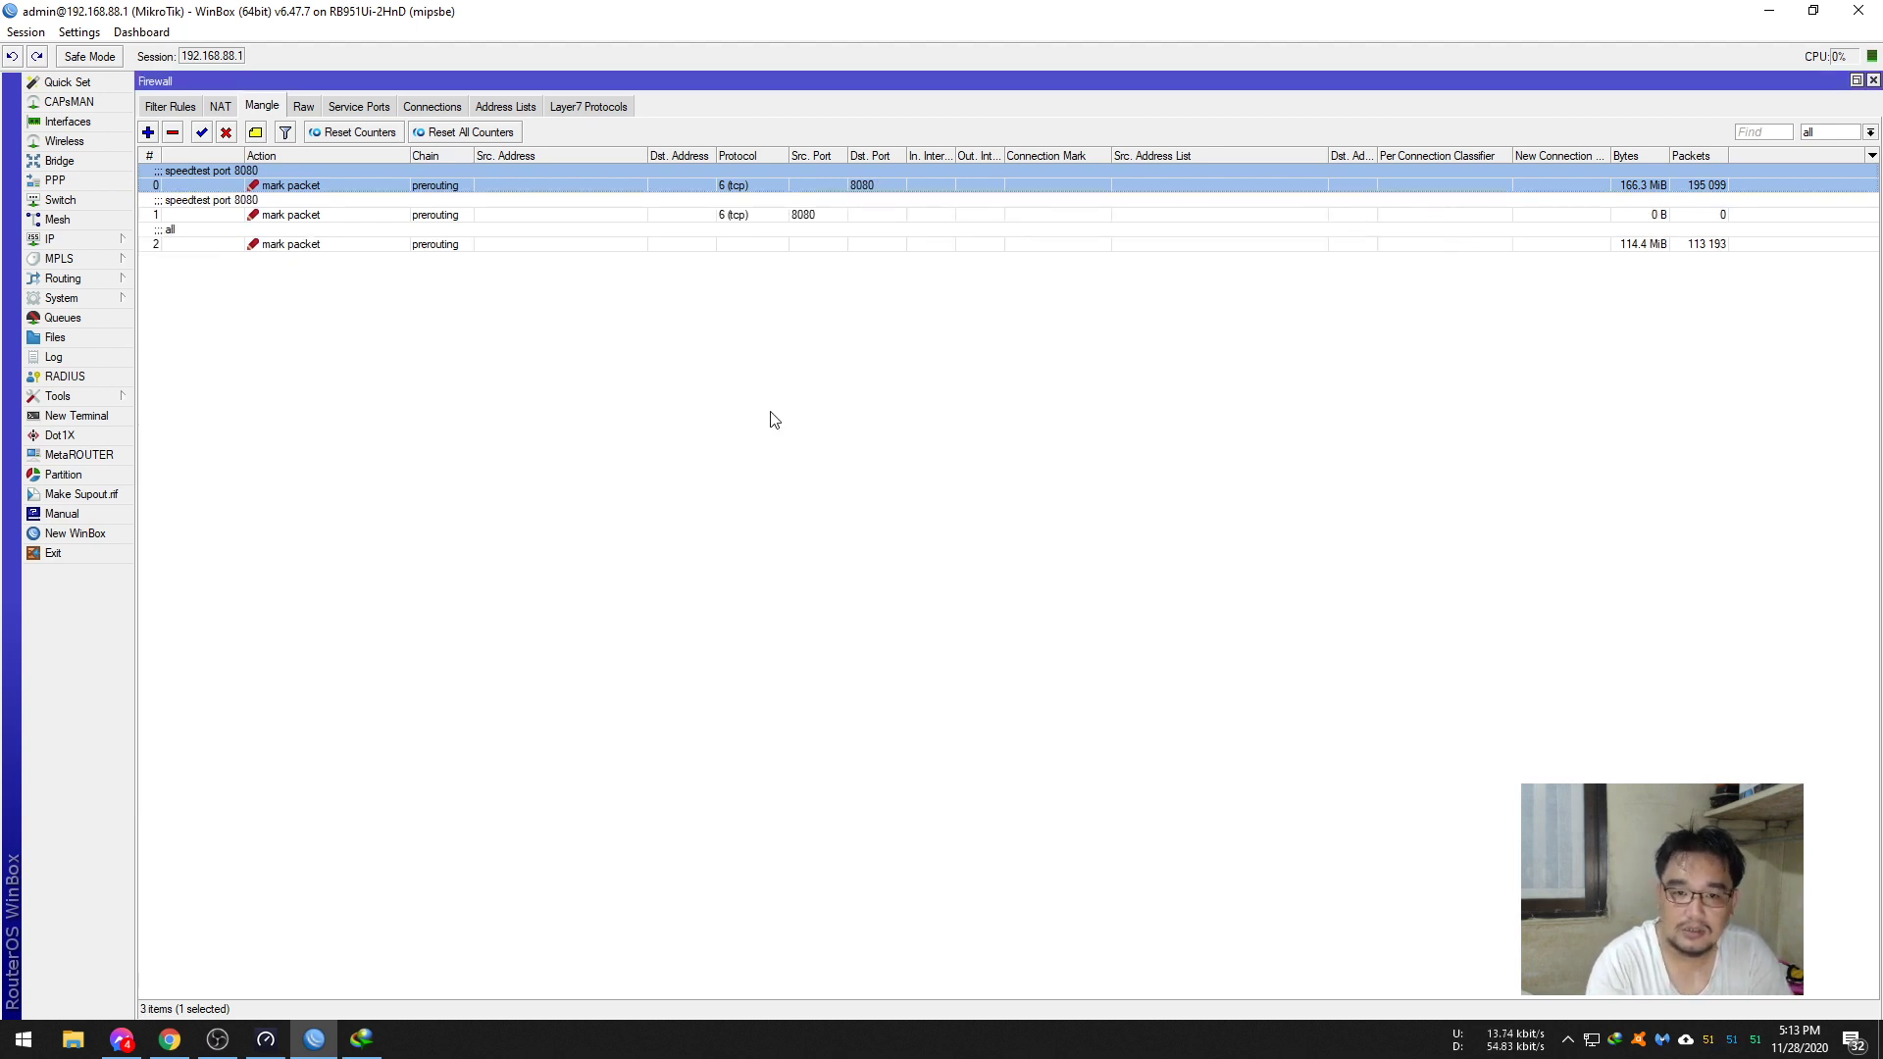
{"action": "left_click", "coordinate": [683, 215]}
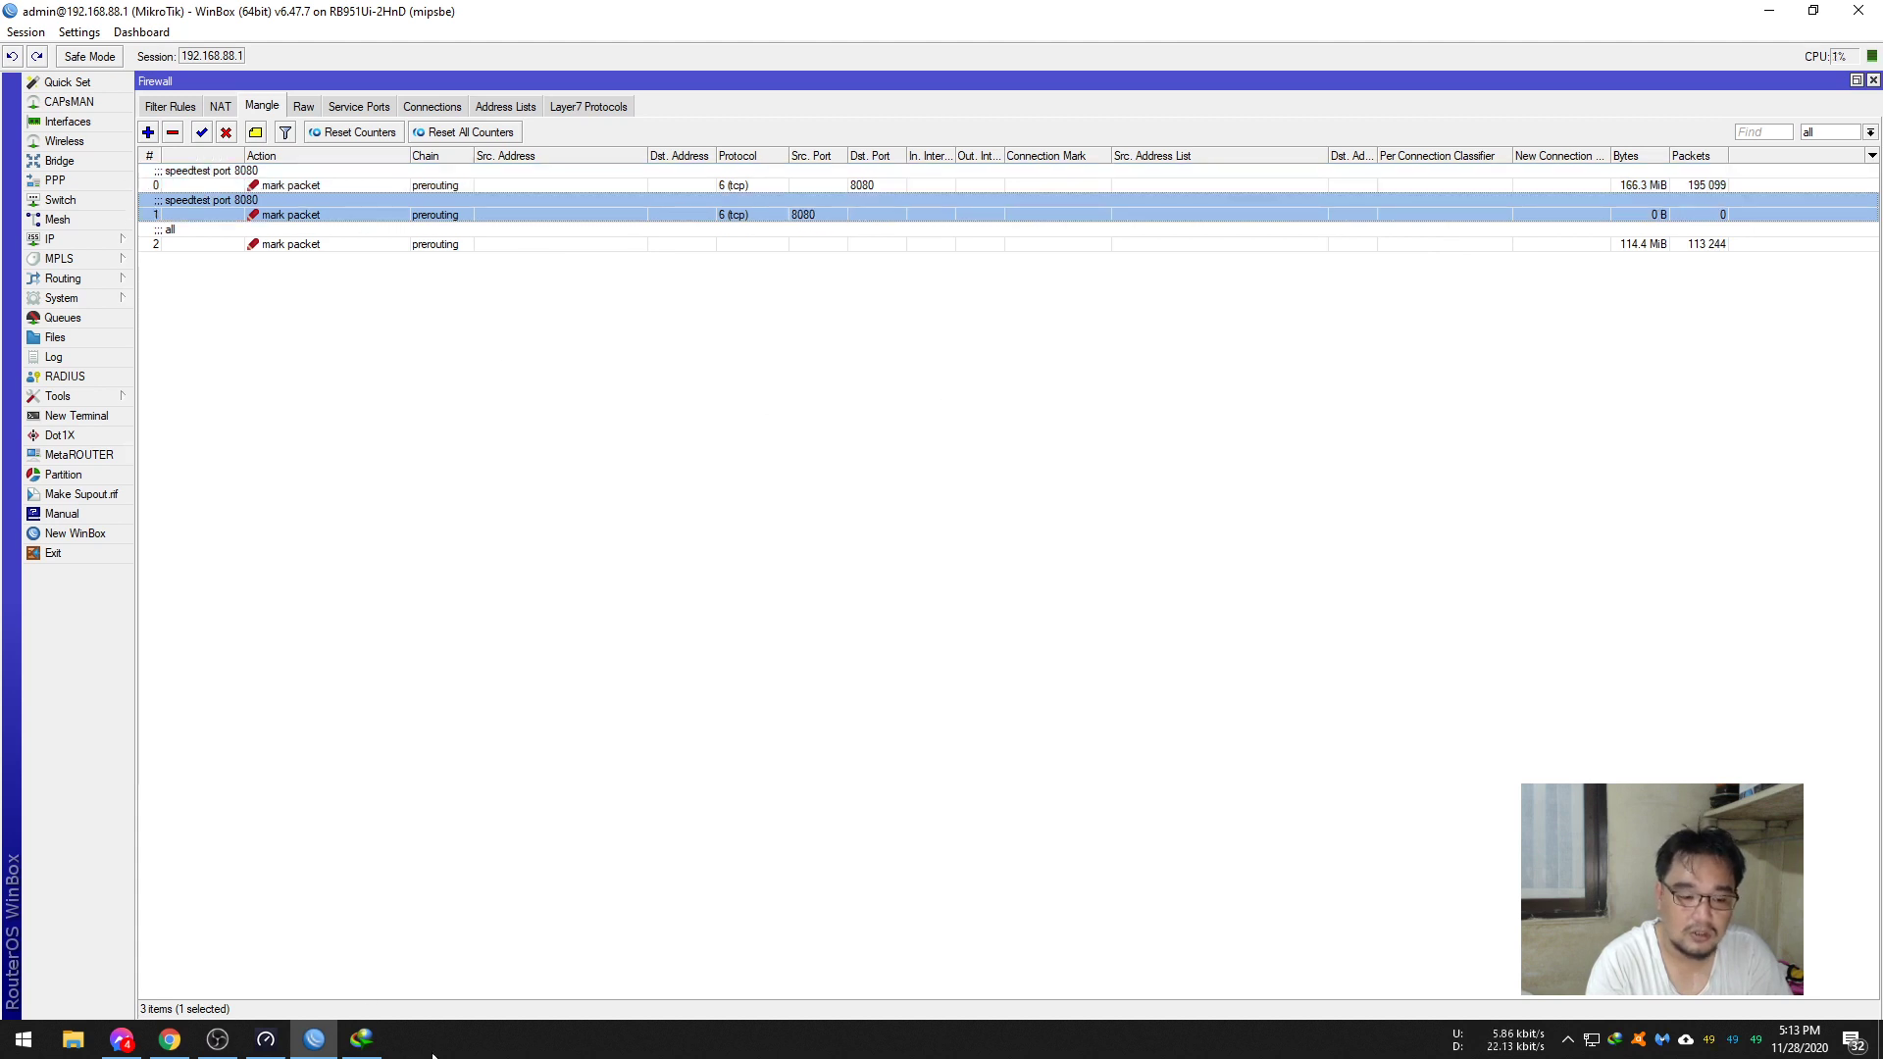
{"action": "left_click", "coordinate": [265, 1040]}
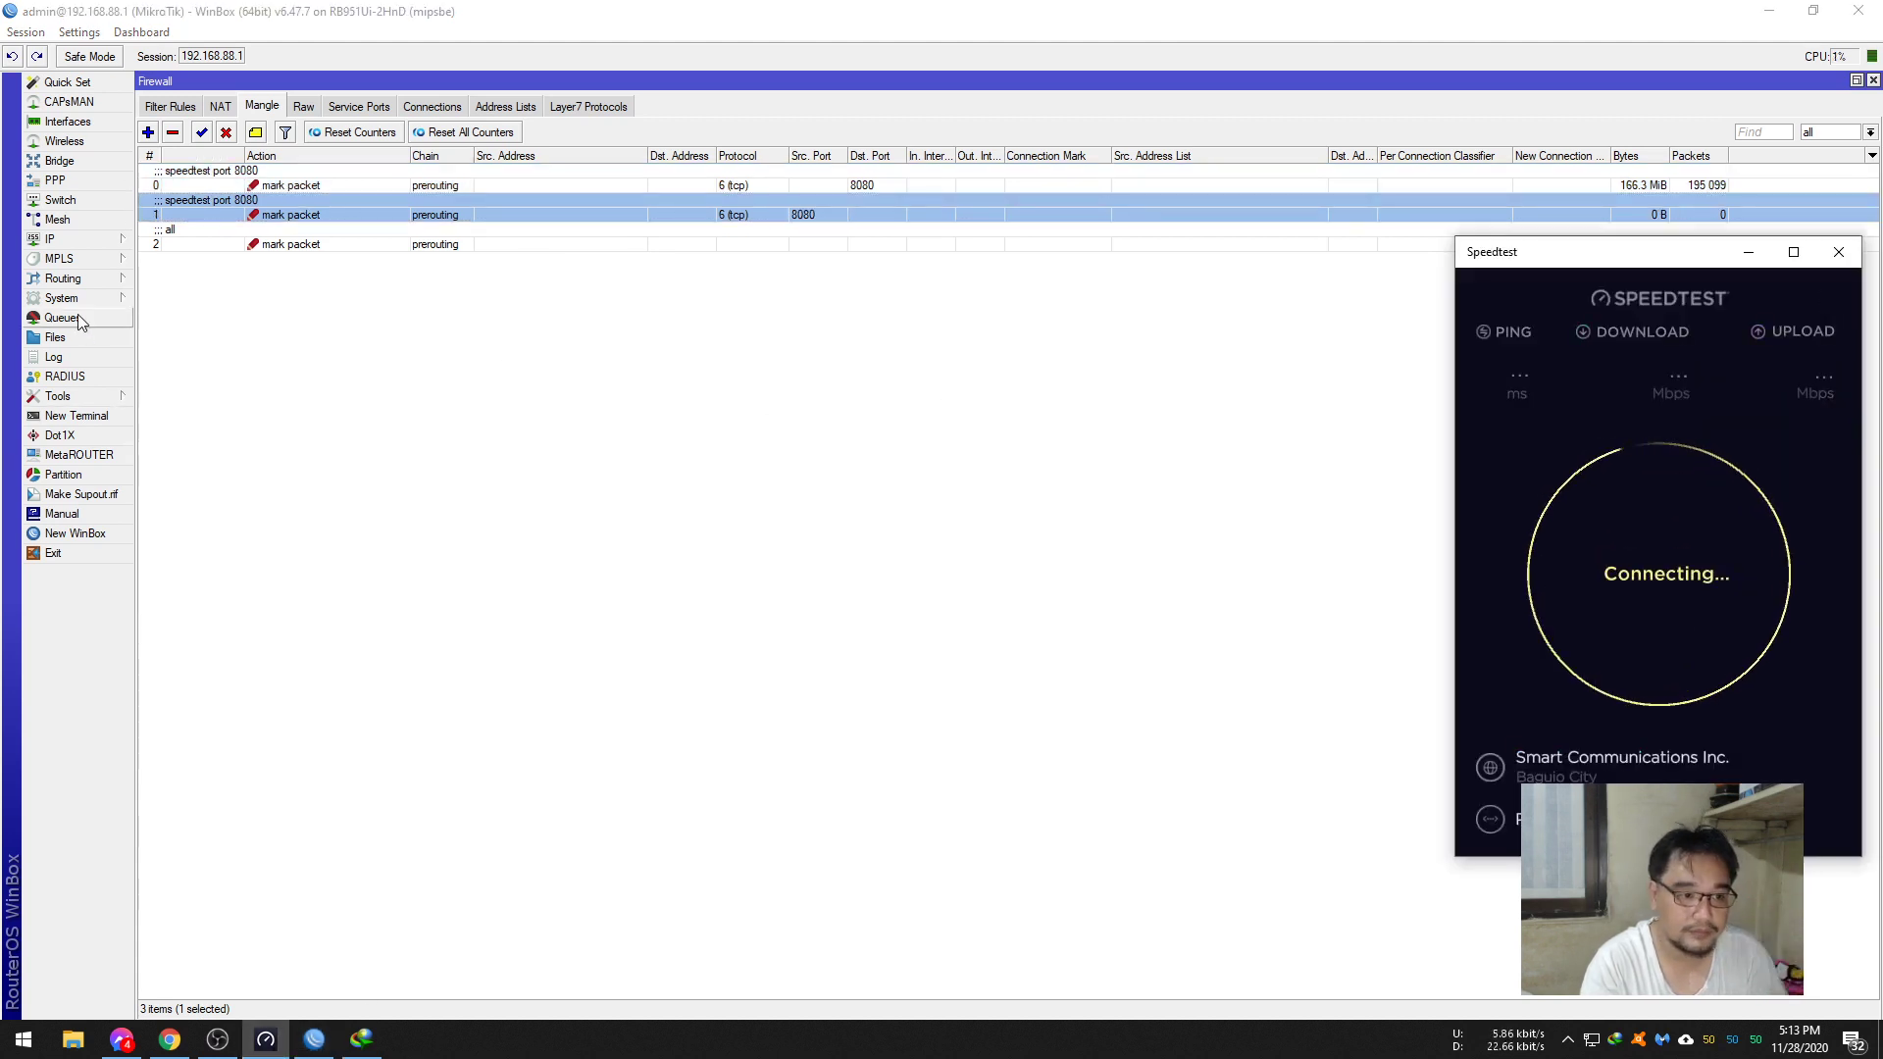
{"action": "left_click", "coordinate": [62, 317]}
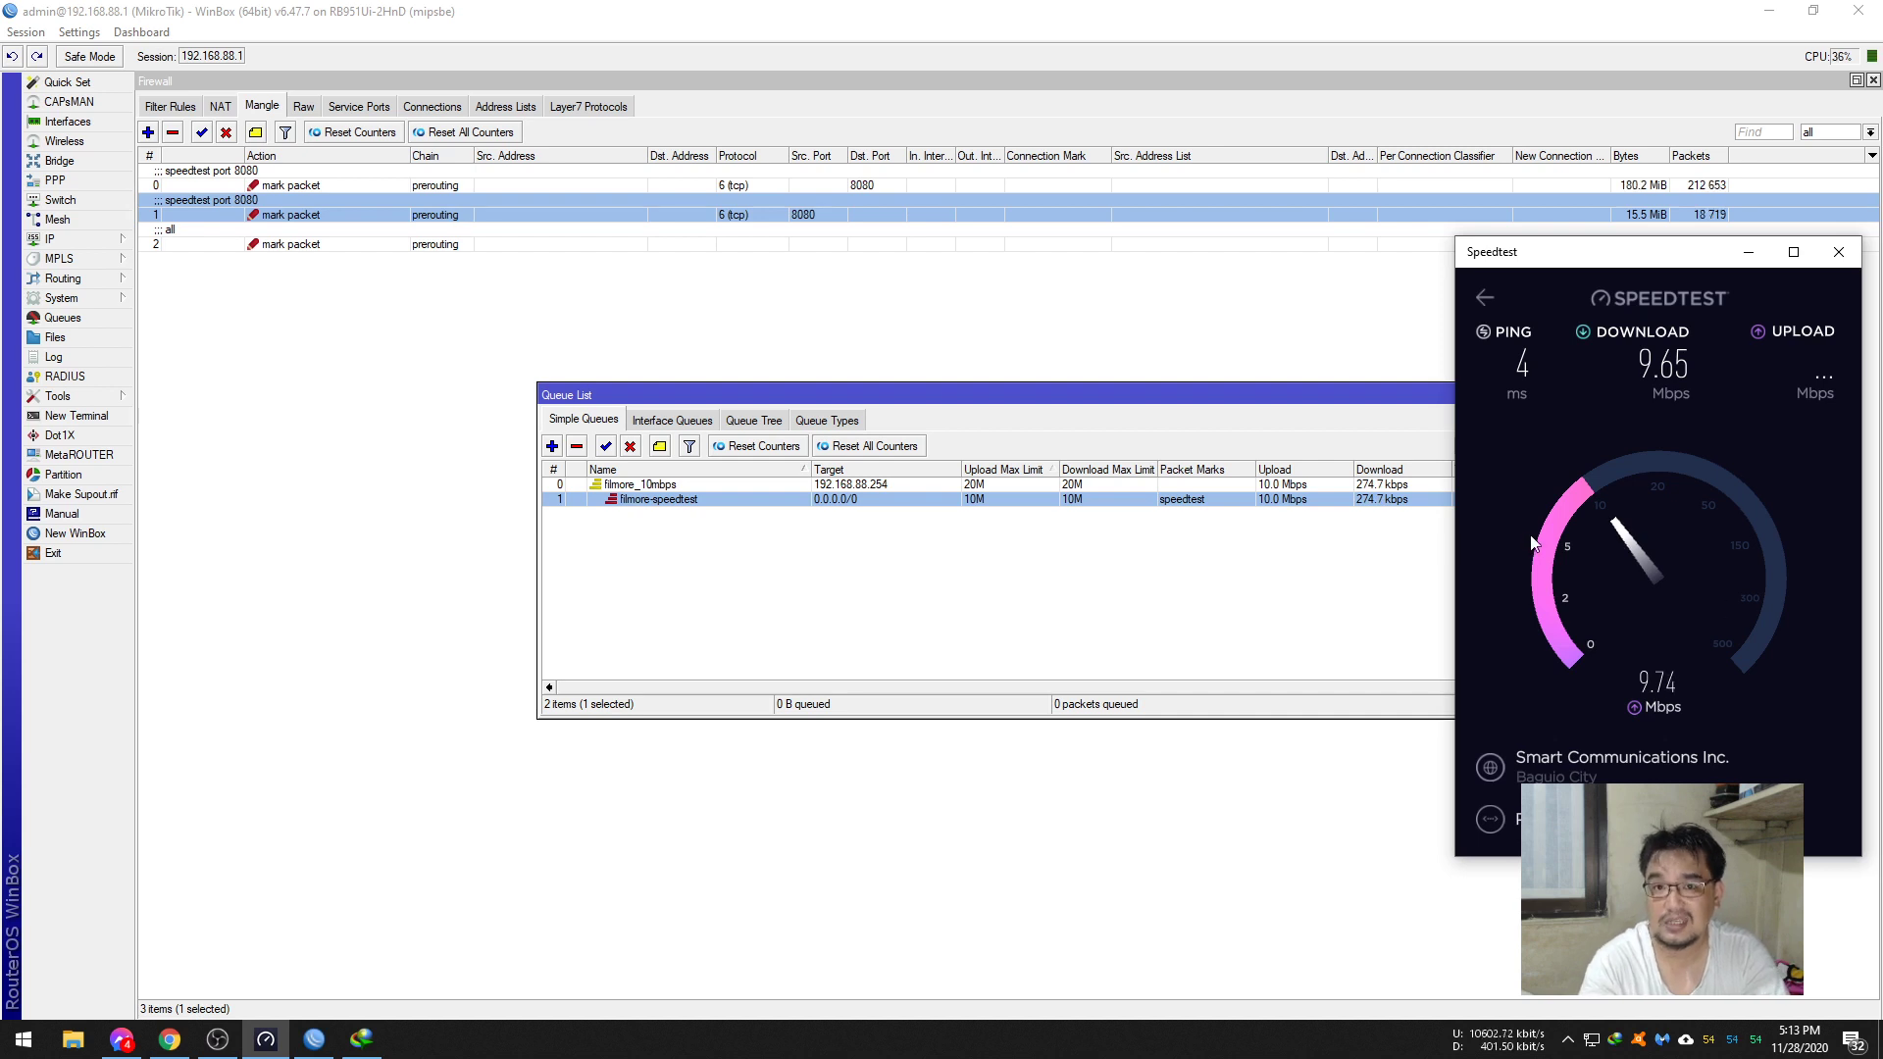
- Set the speedtest queue's max limit to 11M for target upload and download, save it, and run another test in the Speedtest app
{"action": "double_click", "coordinate": [1000, 501]}
{"action": "left_click", "coordinate": [860, 646]}
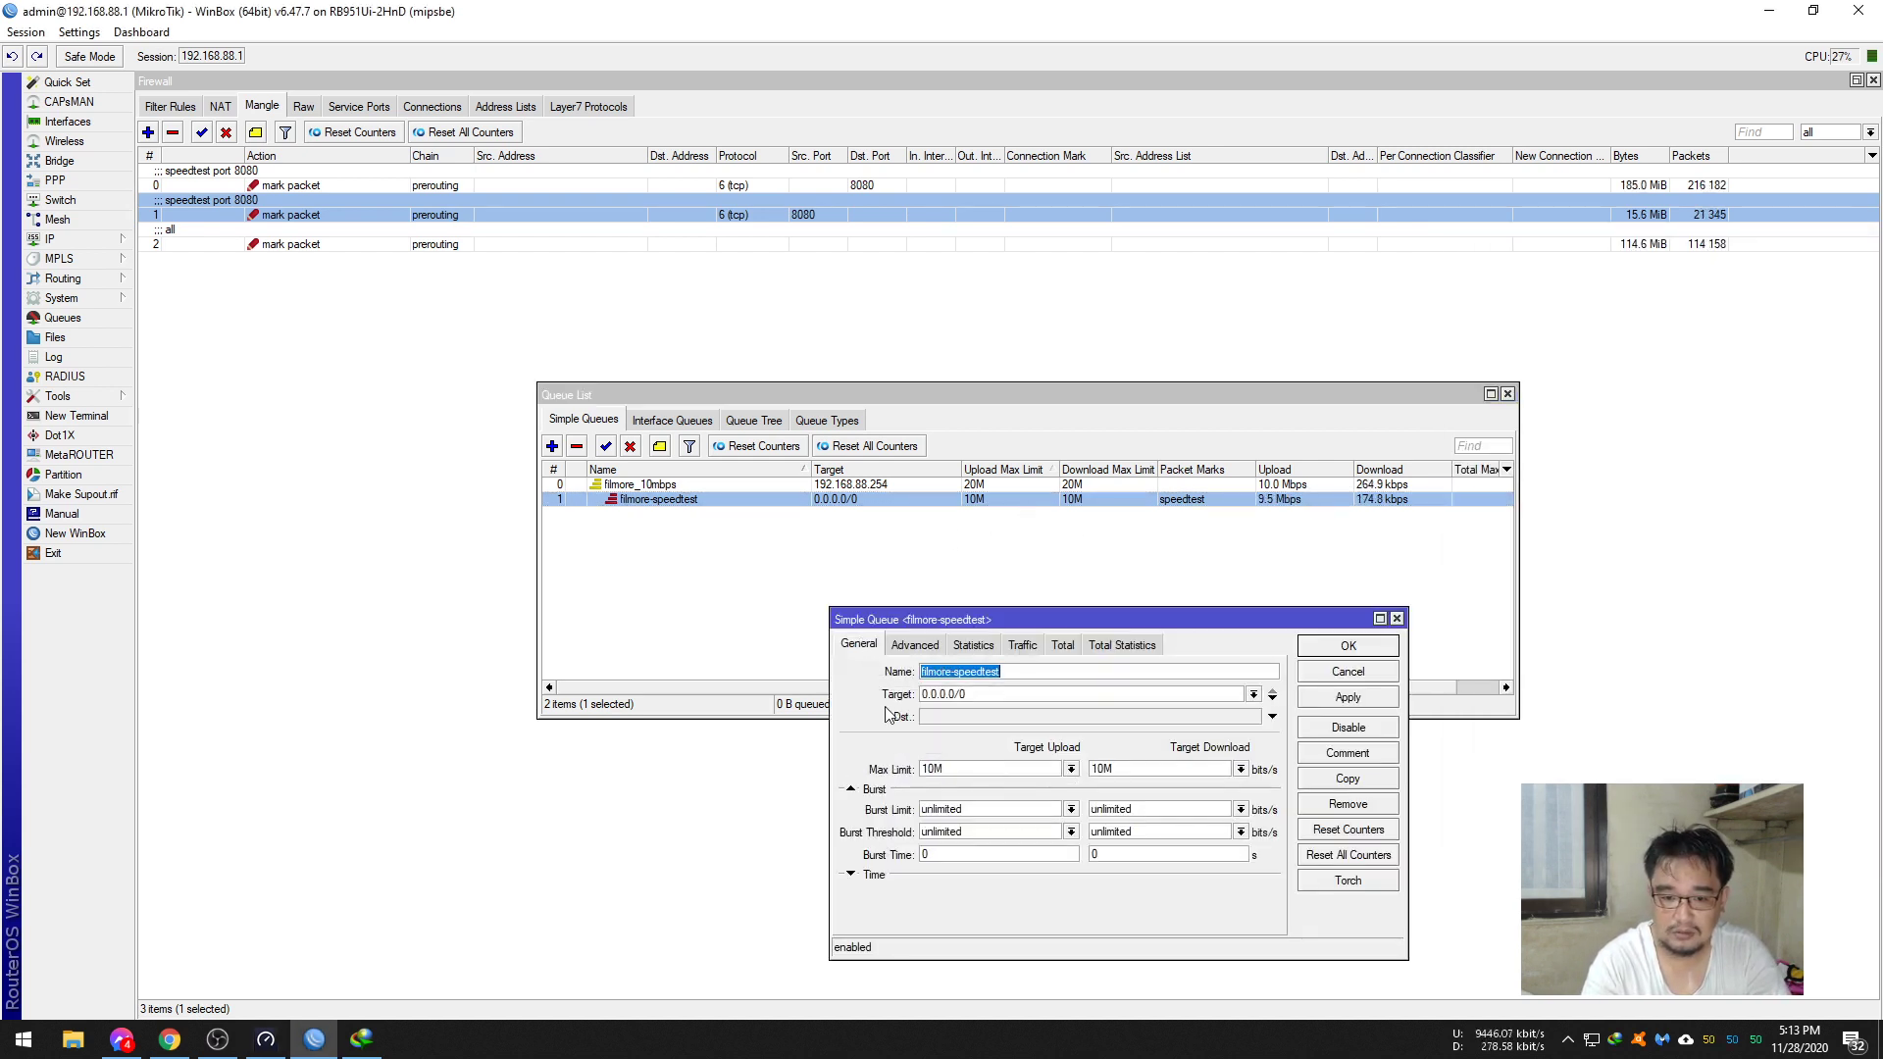
{"action": "left_click", "coordinate": [931, 769]}
{"action": "key", "text": "Delete"}
{"action": "type", "text": "1"}
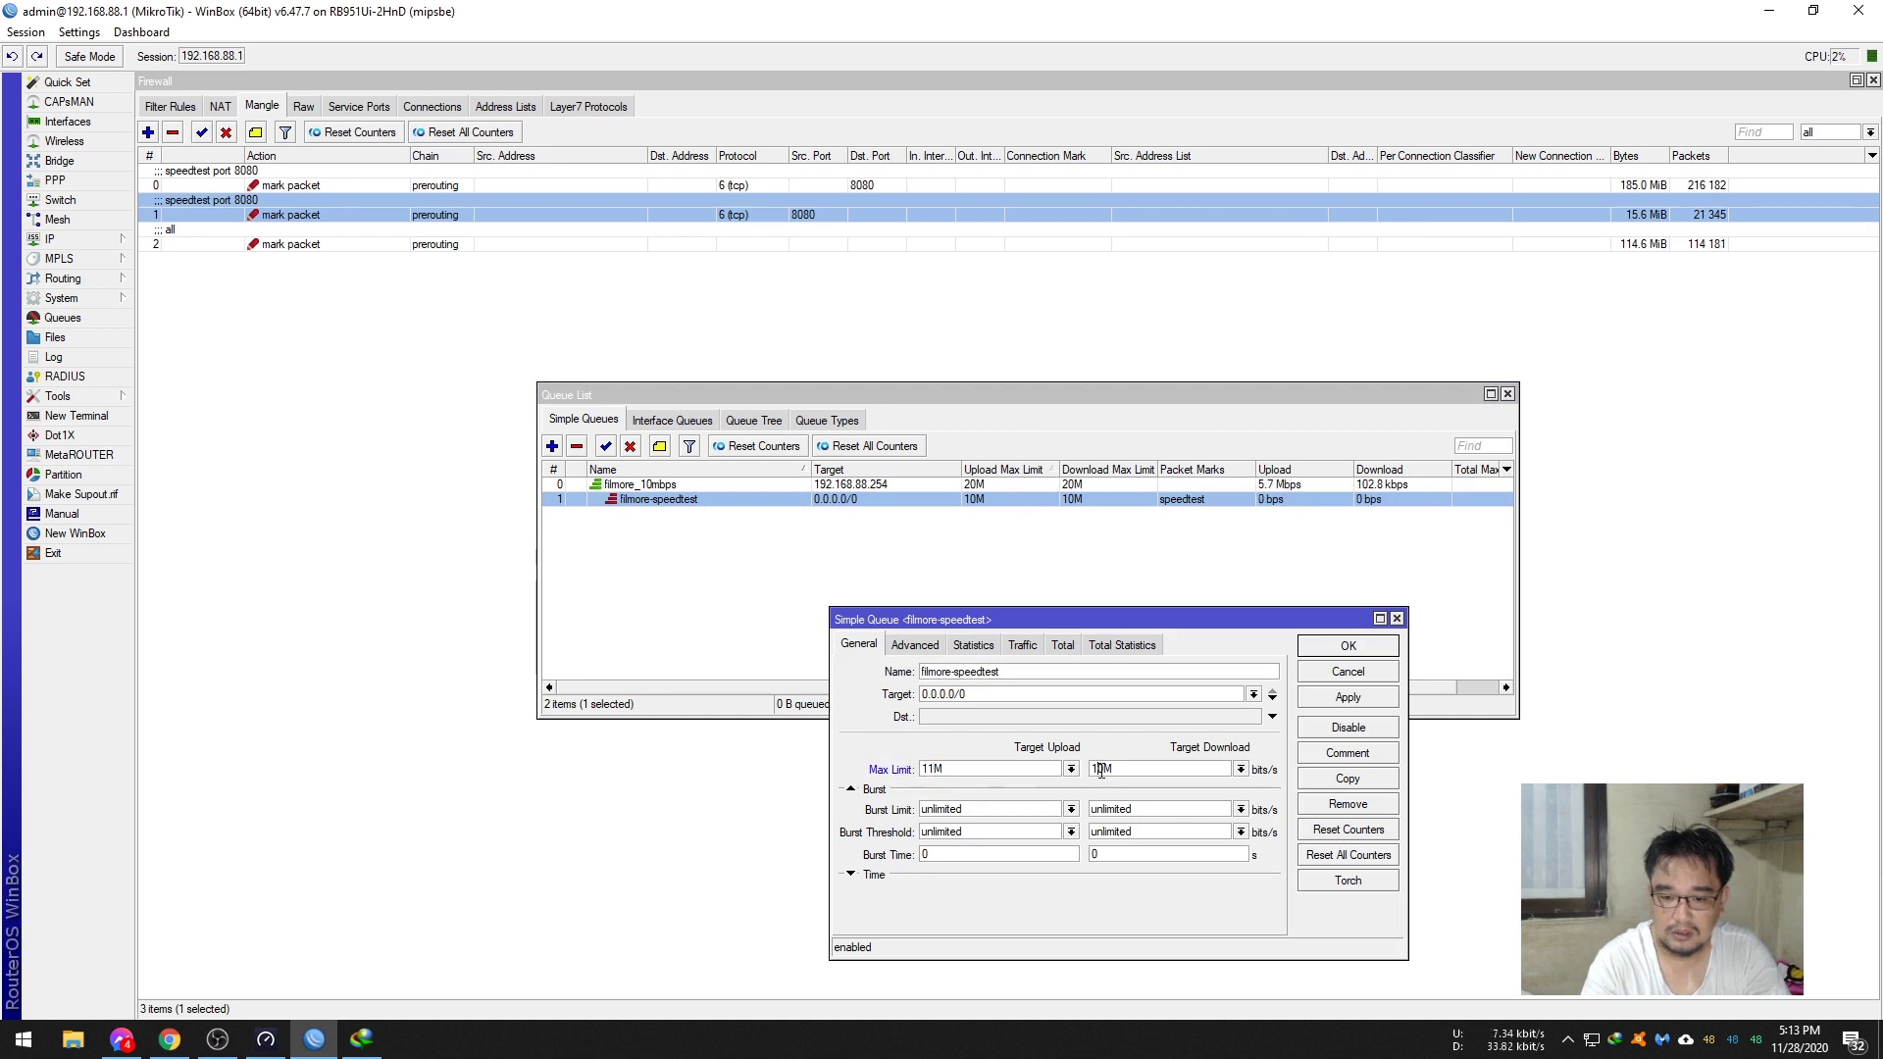
{"action": "left_click", "coordinate": [1359, 647]}
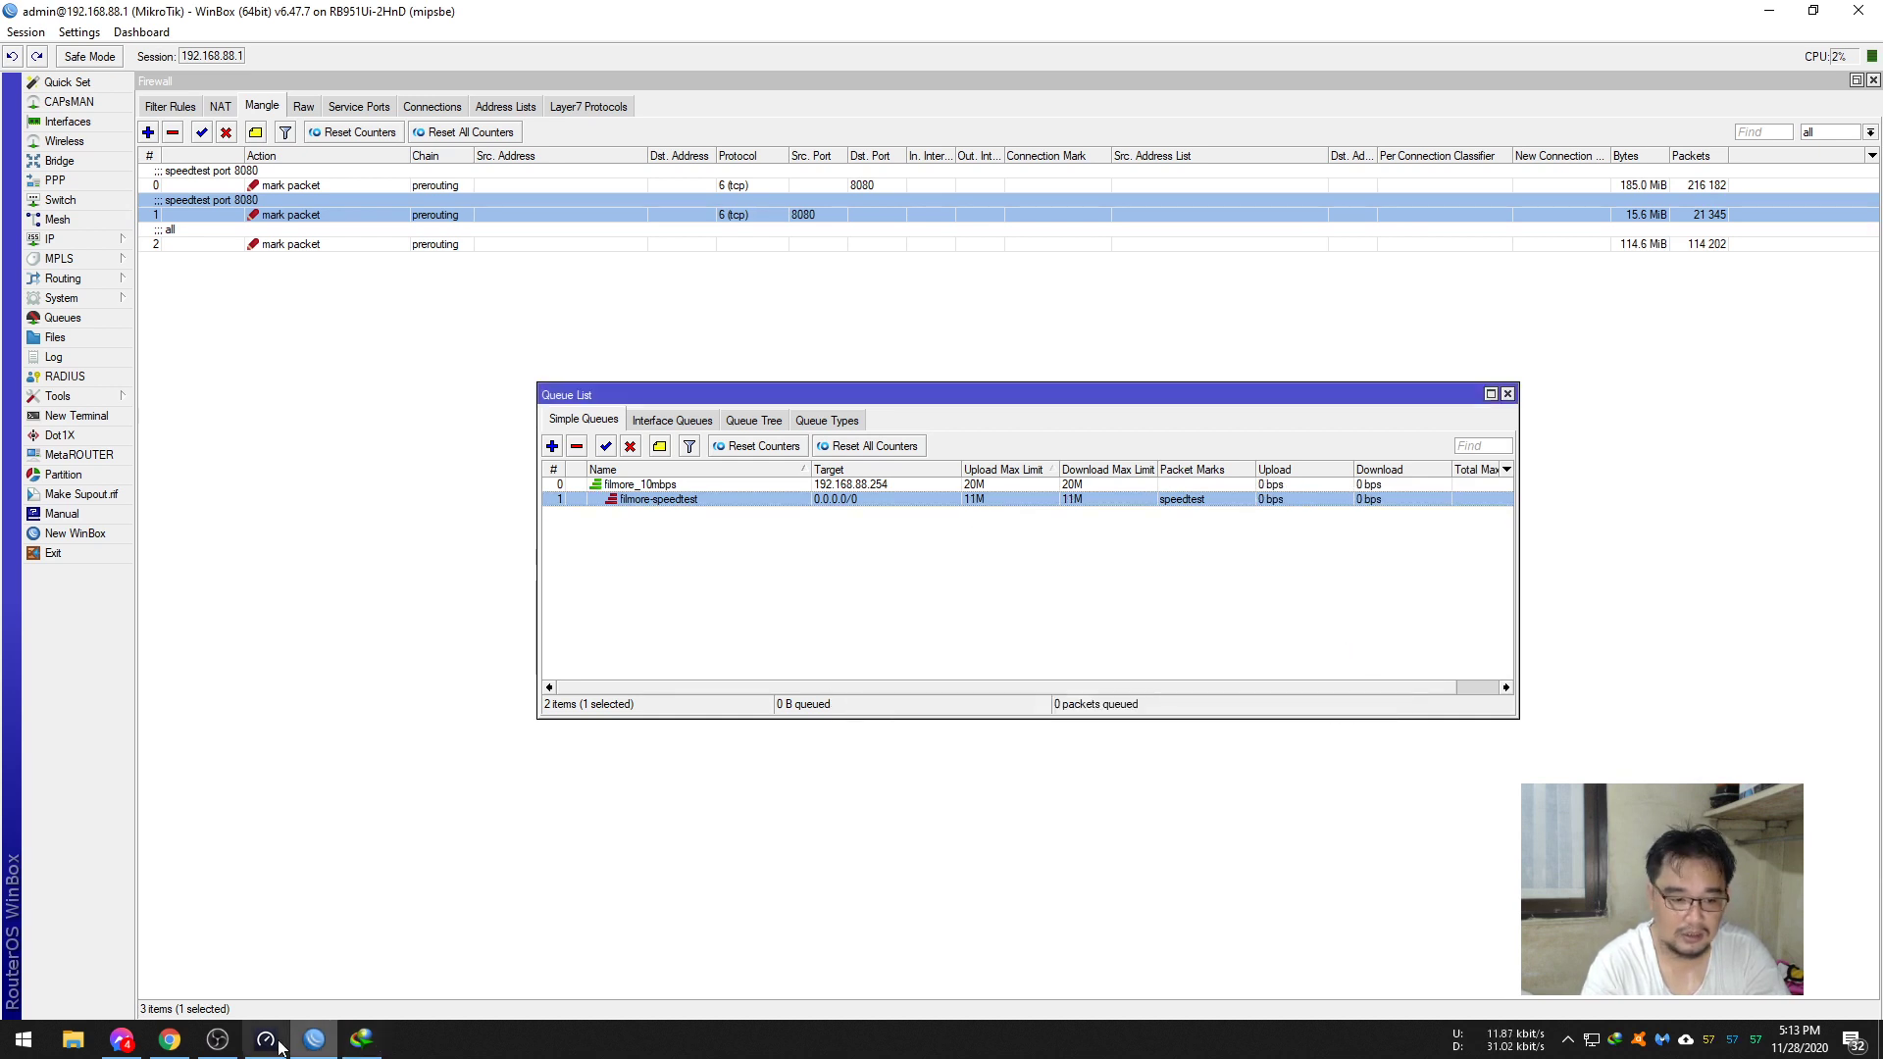
{"action": "left_click", "coordinate": [266, 1040]}
{"action": "left_click", "coordinate": [1653, 562]}
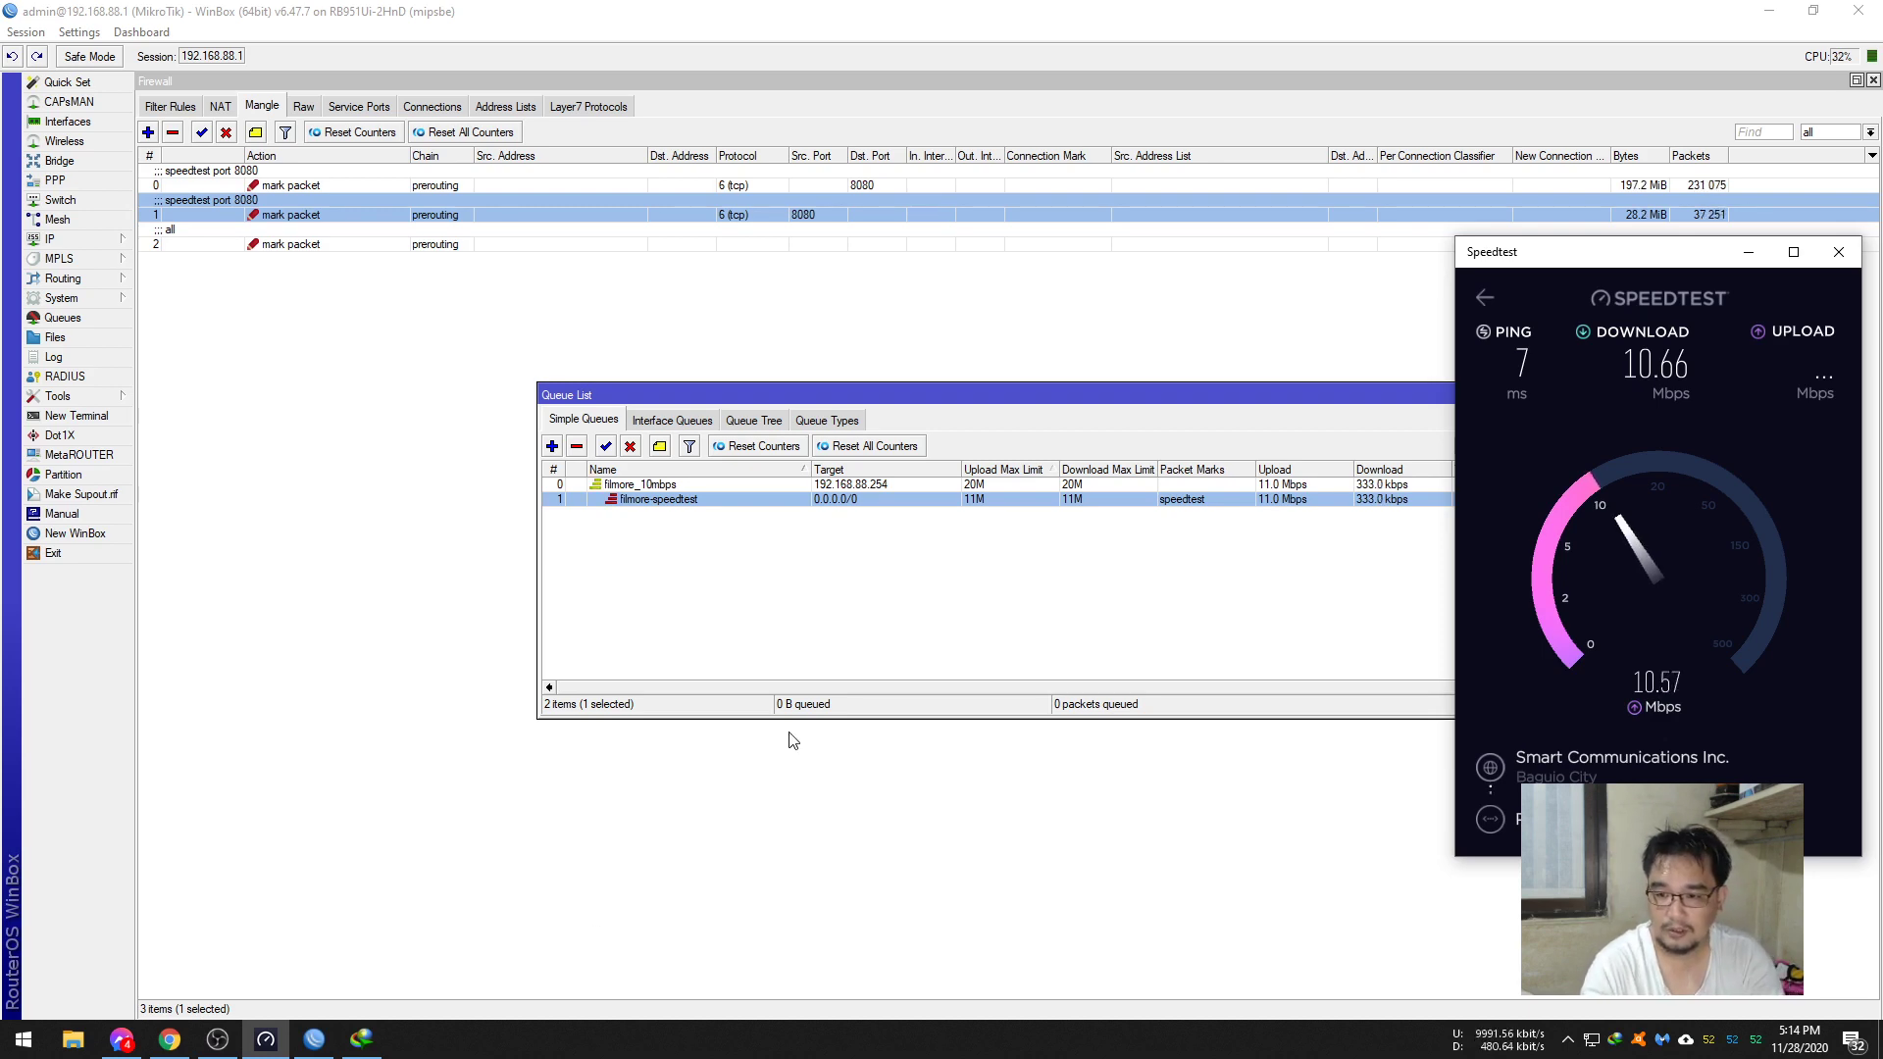
- Switch to Chrome, open YouTube, and search for "4k video"
{"action": "left_click", "coordinate": [169, 1040]}
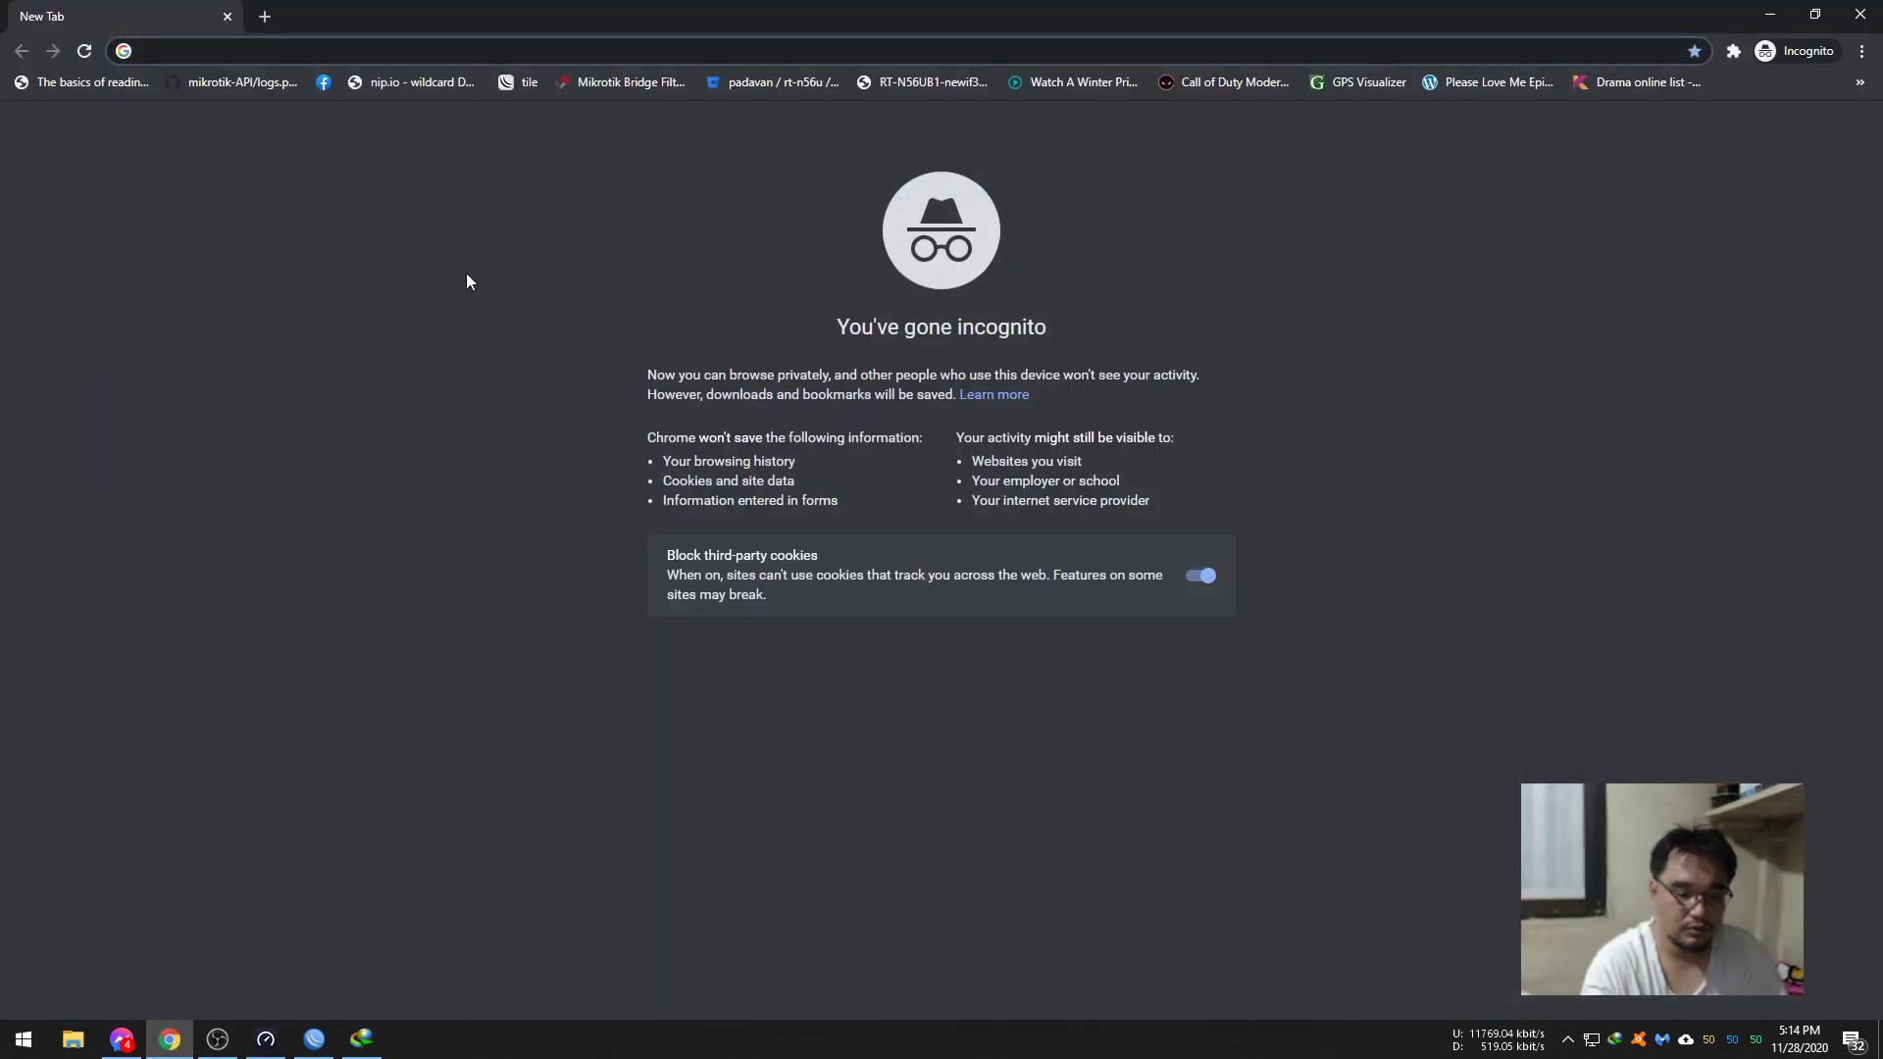
{"action": "type", "text": "youtub"}
{"action": "key", "text": "Return"}
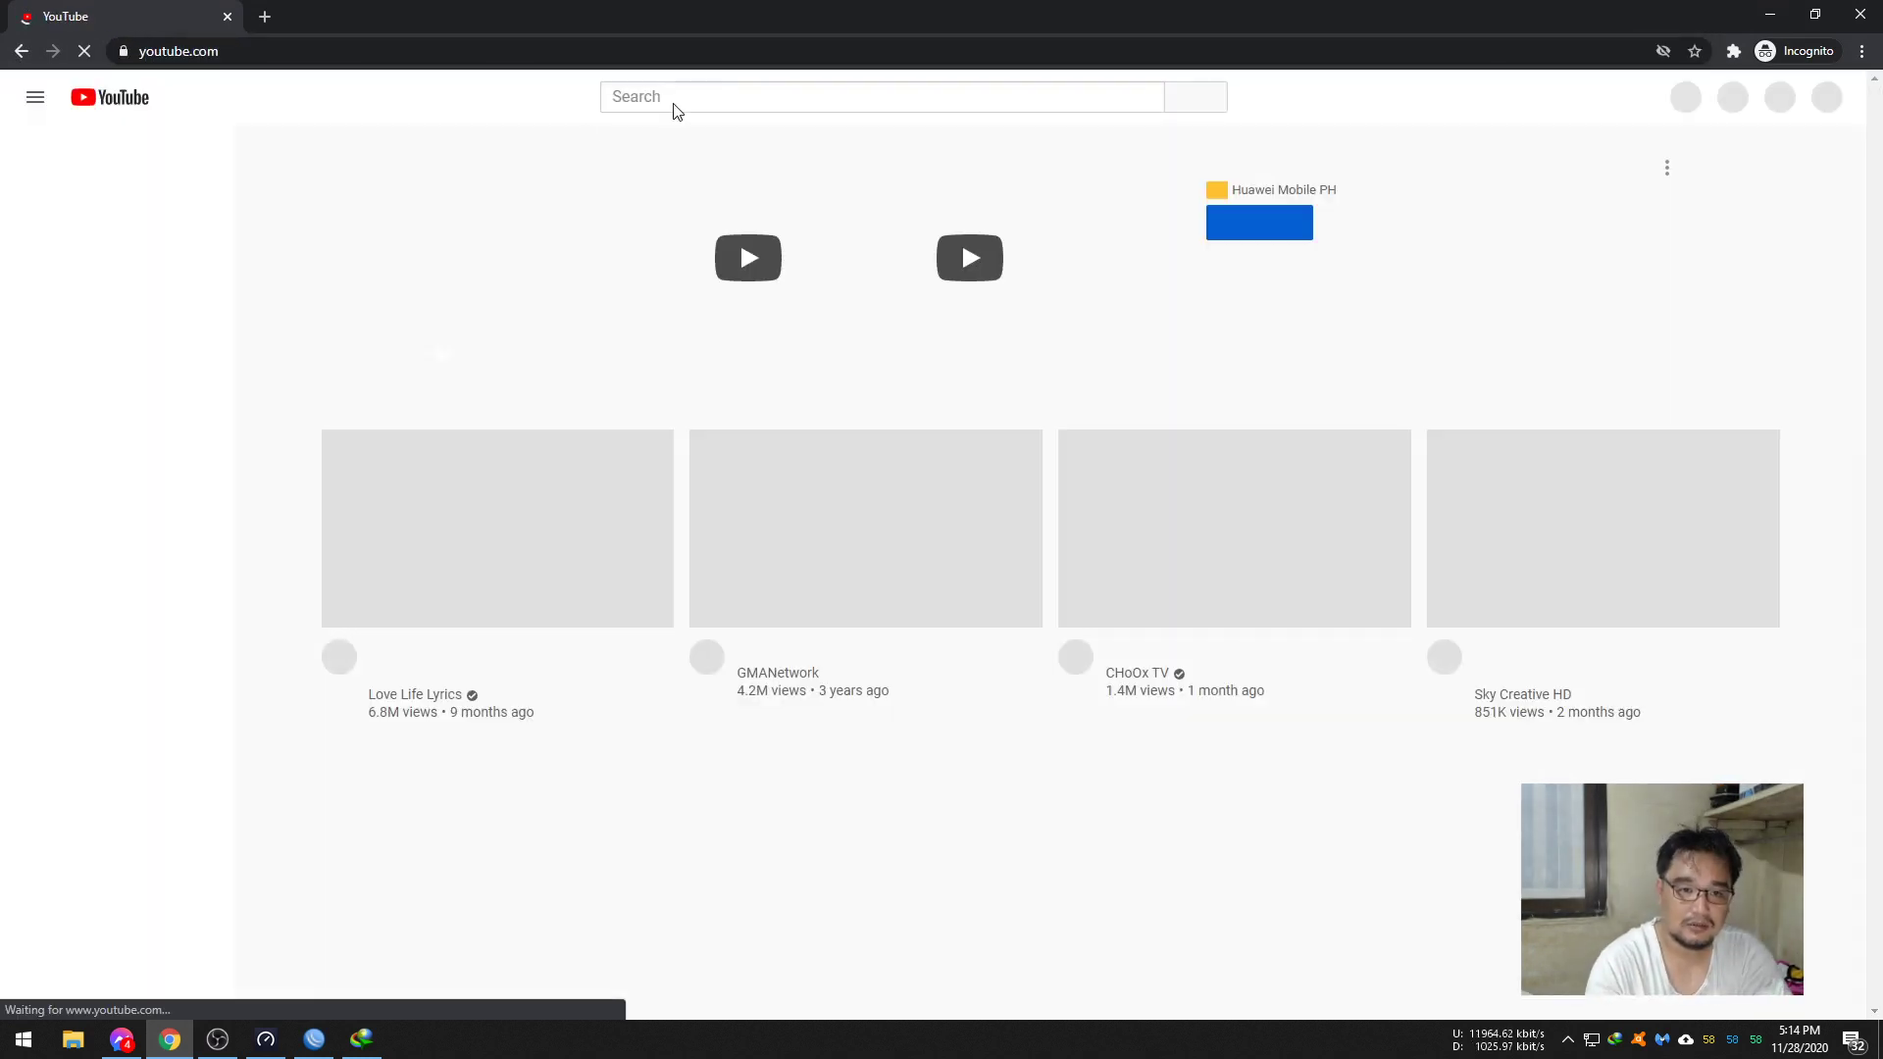
{"action": "left_click", "coordinate": [675, 103]}
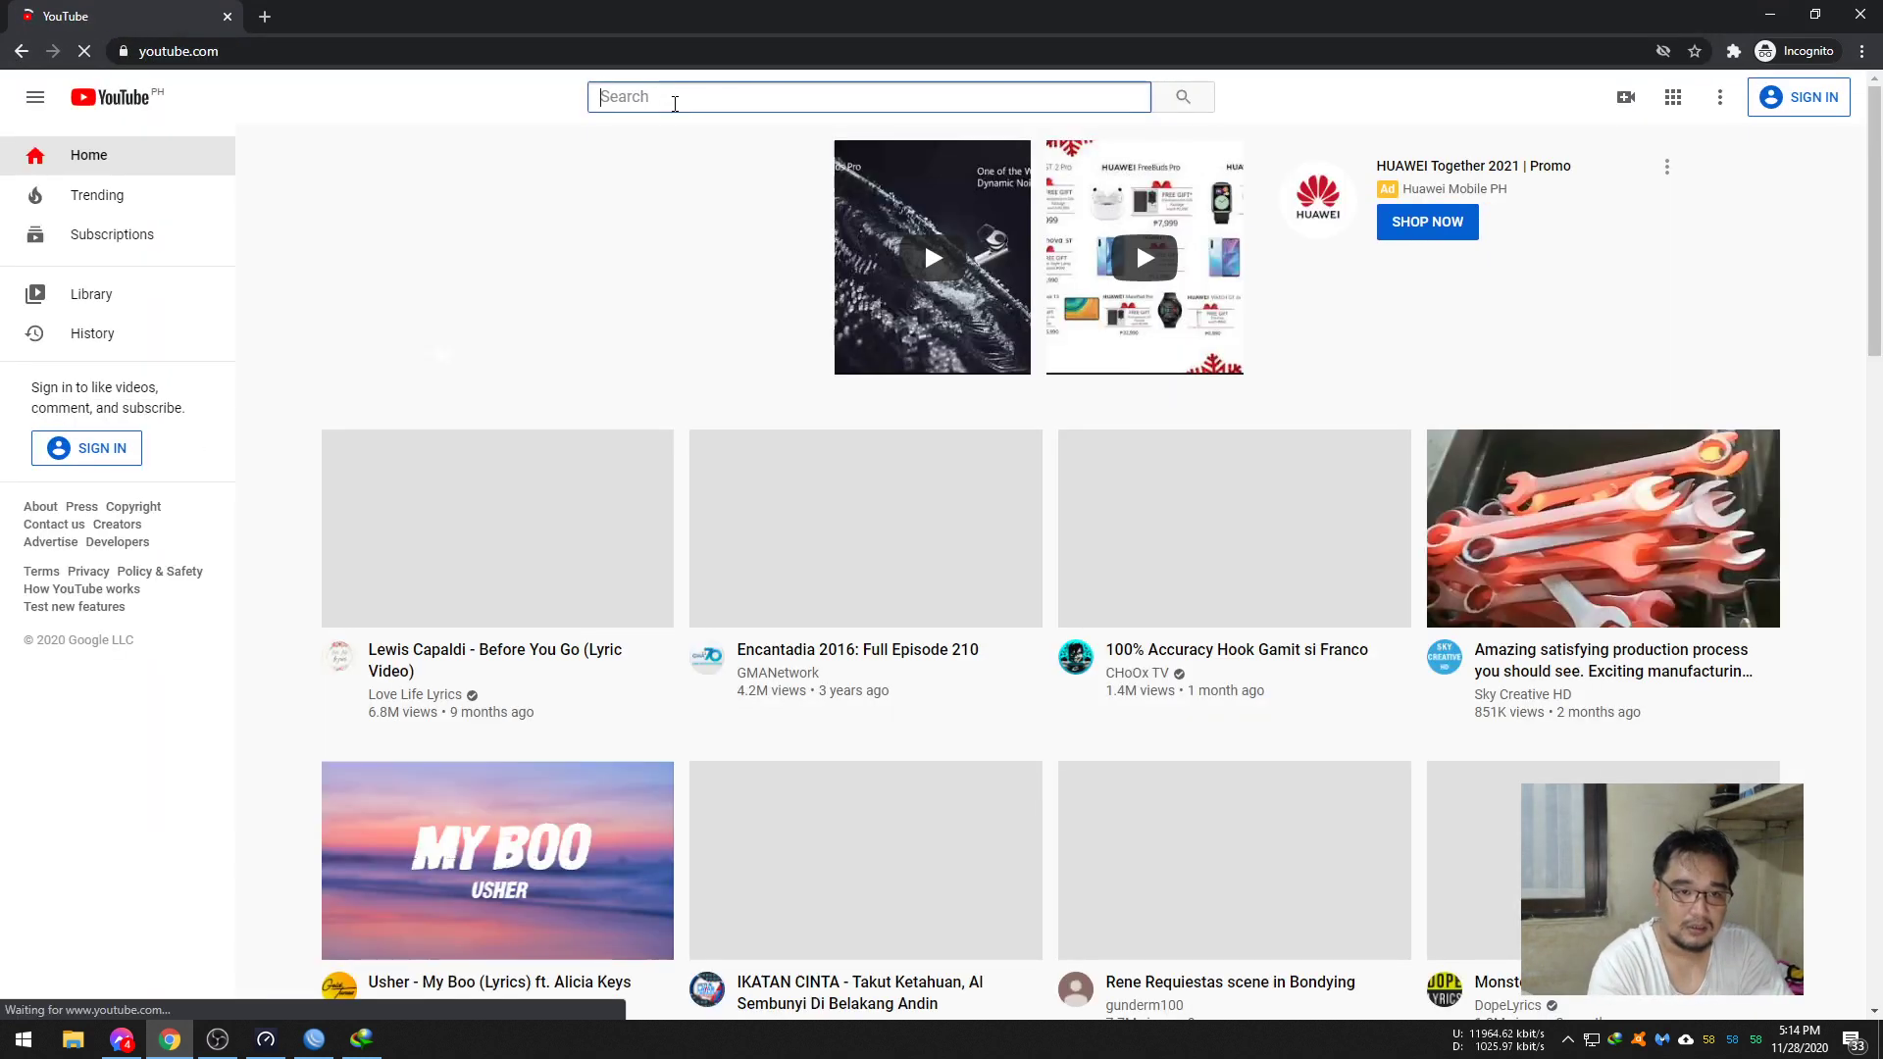
{"action": "type", "text": "4k vifer"}
{"action": "key", "text": "BackSpace"}
{"action": "key", "text": "BackSpace"}
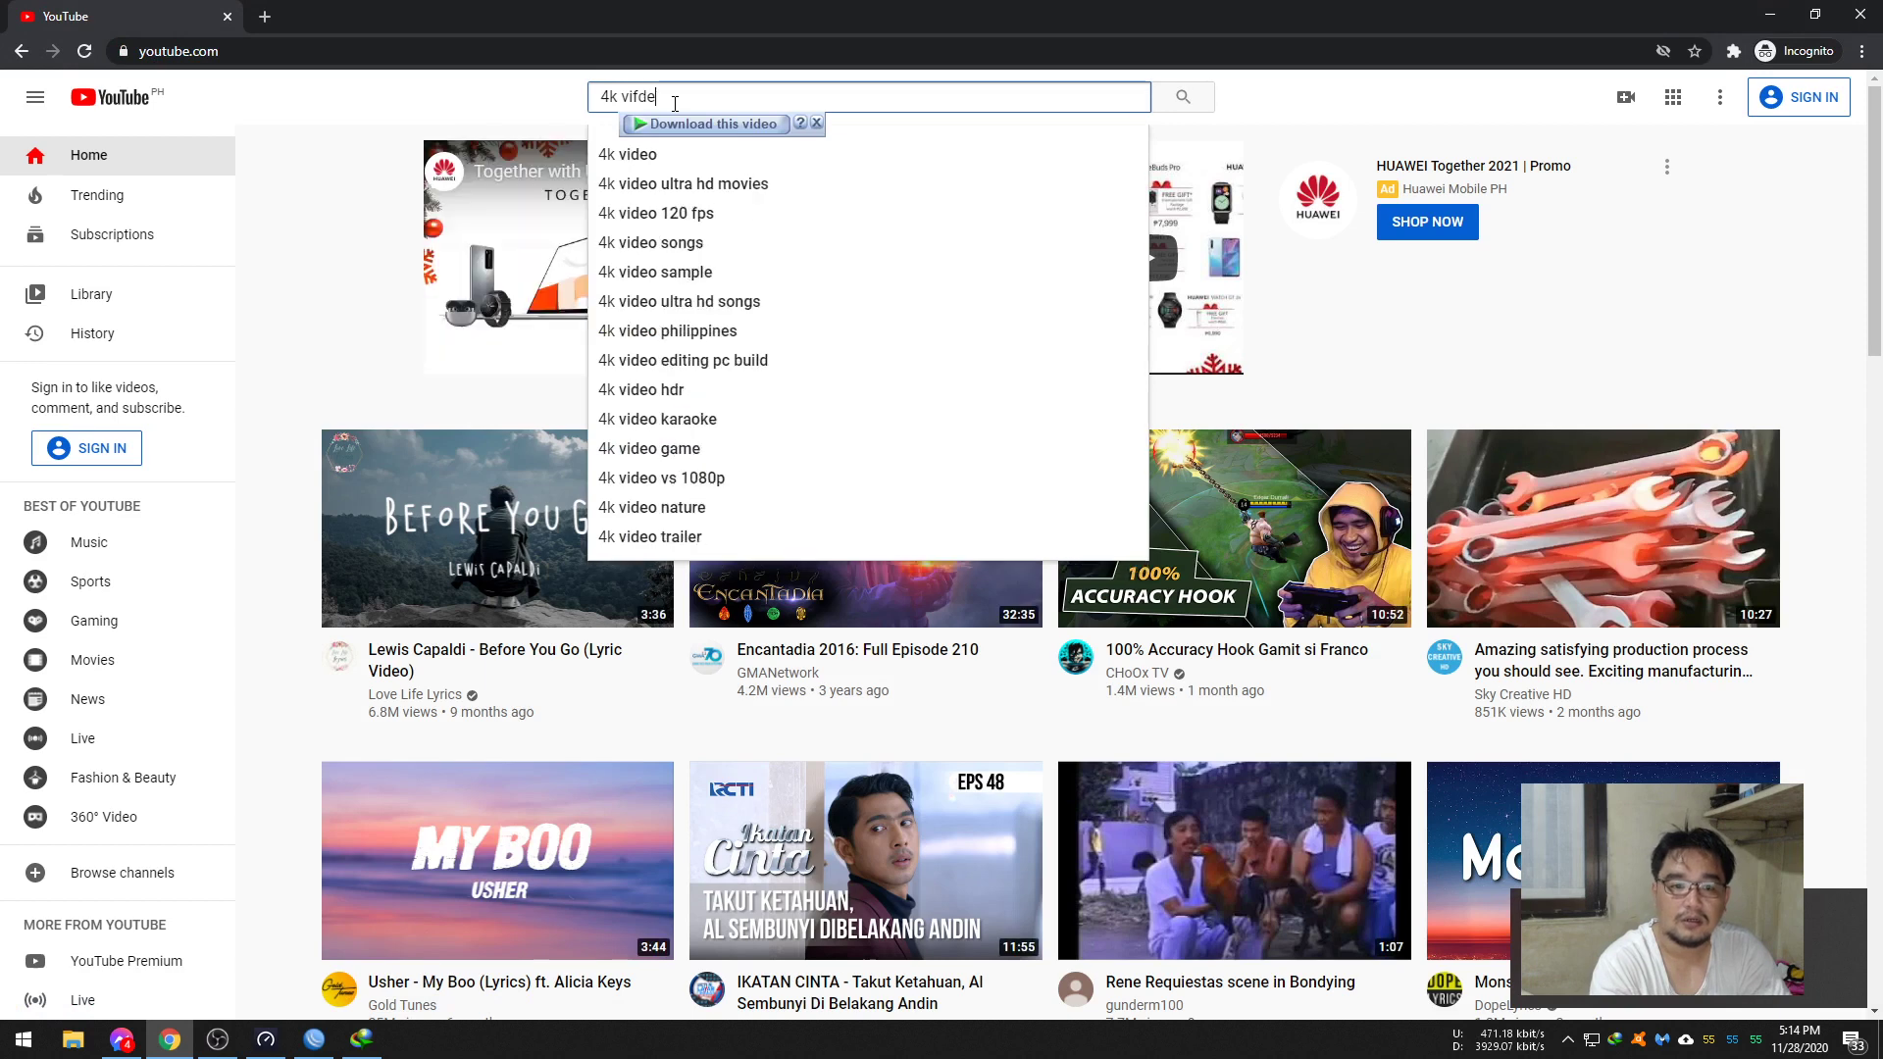
{"action": "key", "text": "BackSpace"}
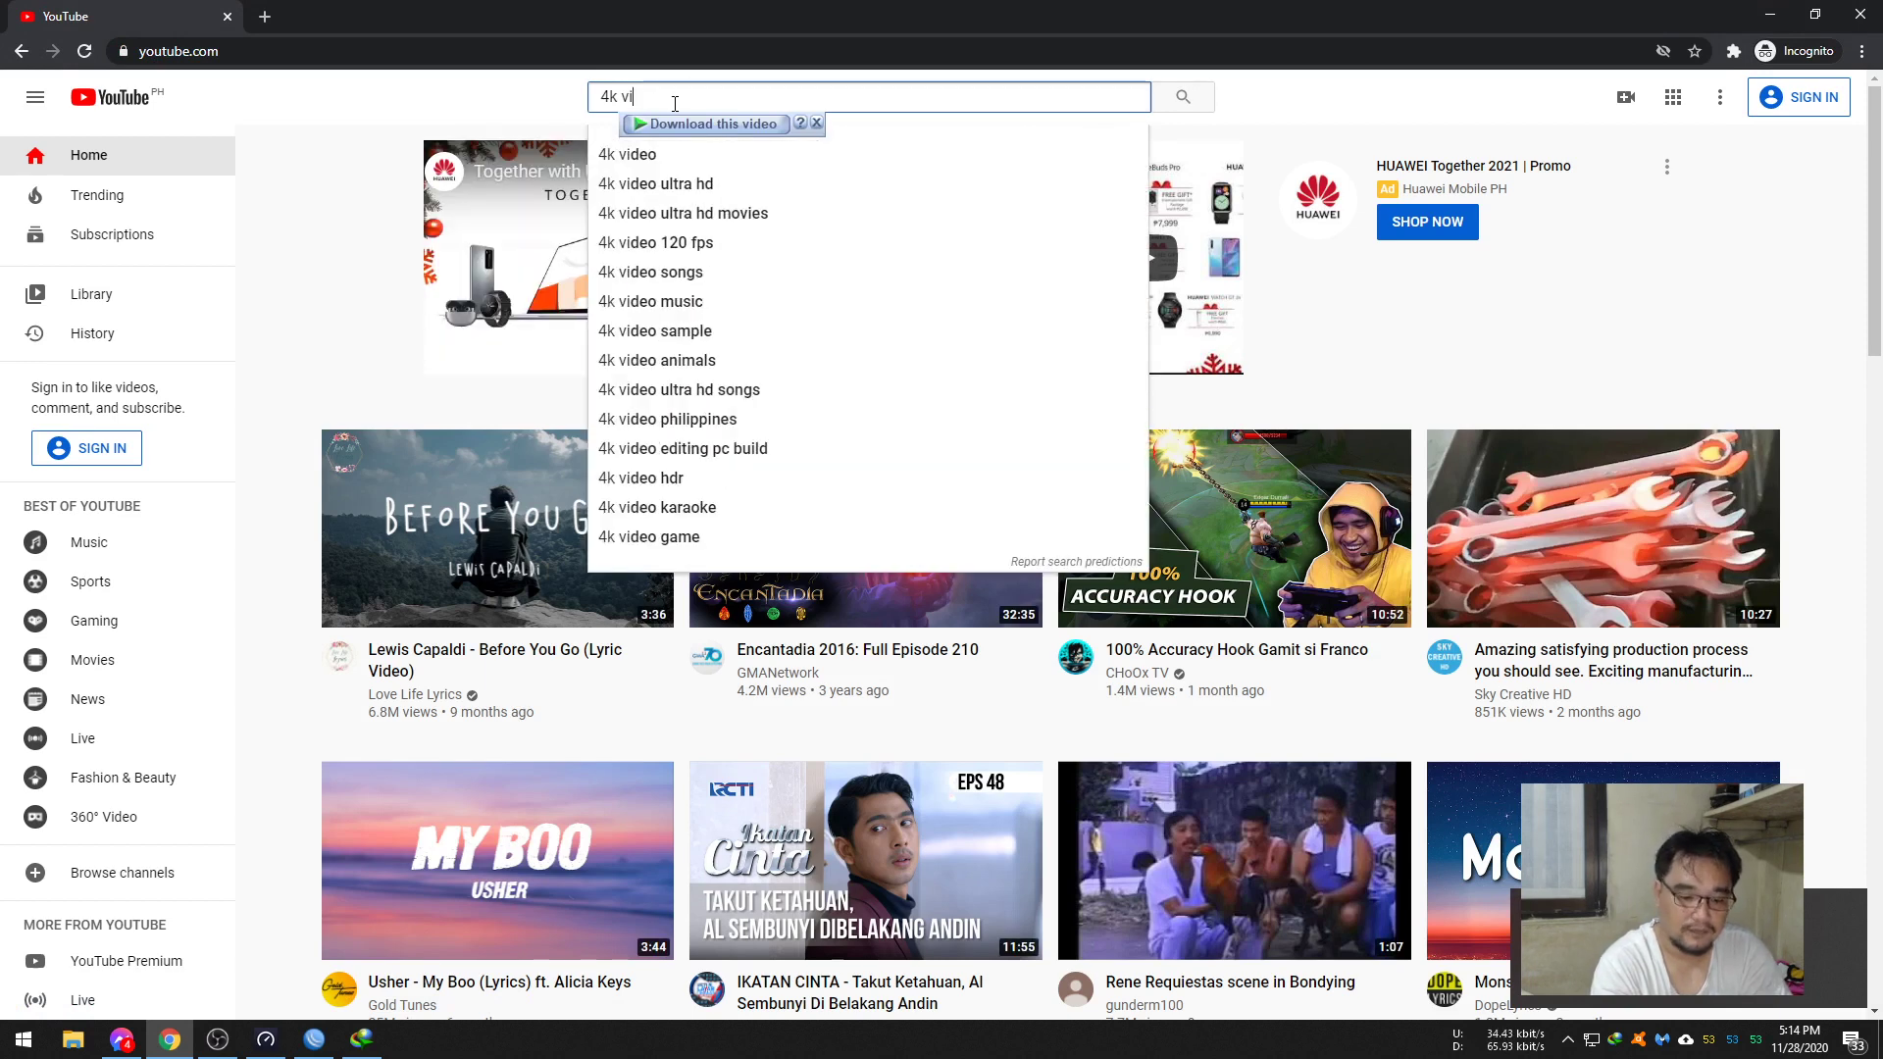
{"action": "type", "text": "deo"}
{"action": "key", "text": "Return"}
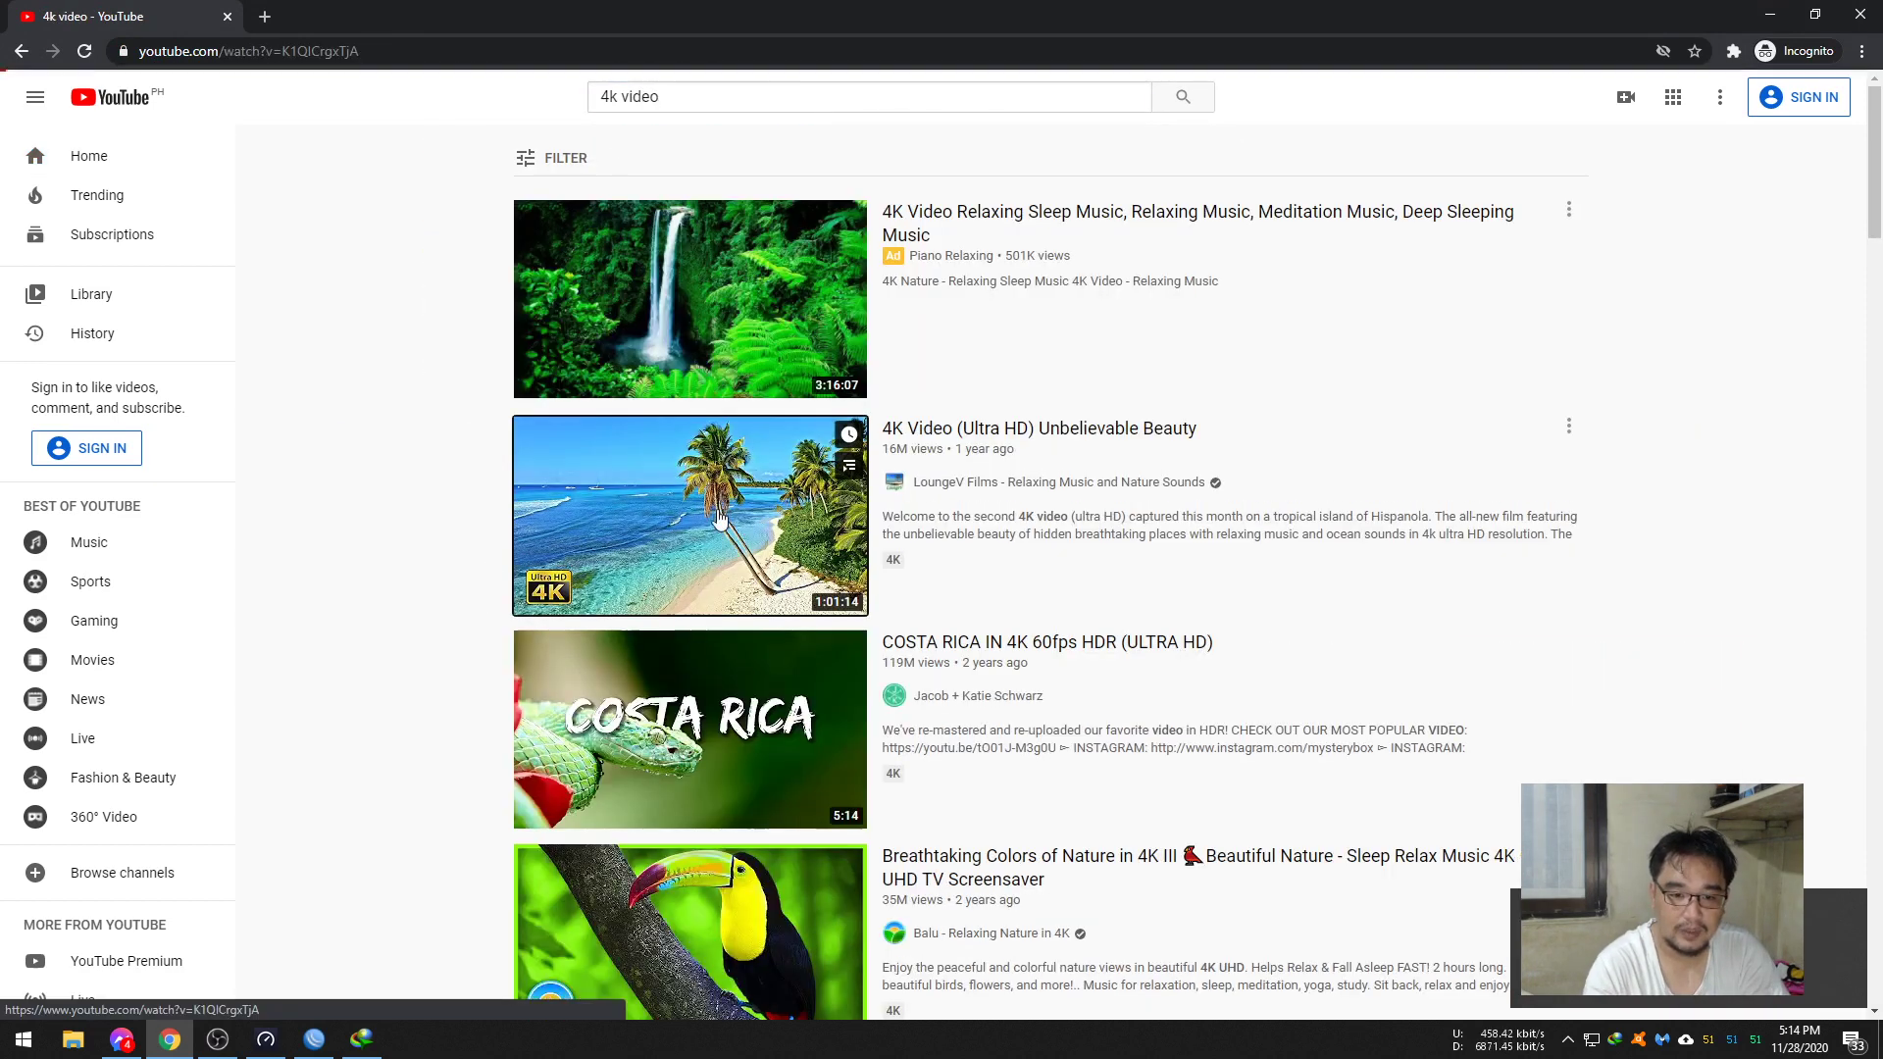
- Open "4K Video (Ultra HD) Unbelievable Beauty", start downloading it as an MKV file, and replace the video's tab with a new one
{"action": "left_click", "coordinate": [589, 549]}
{"action": "left_click", "coordinate": [1221, 137]}
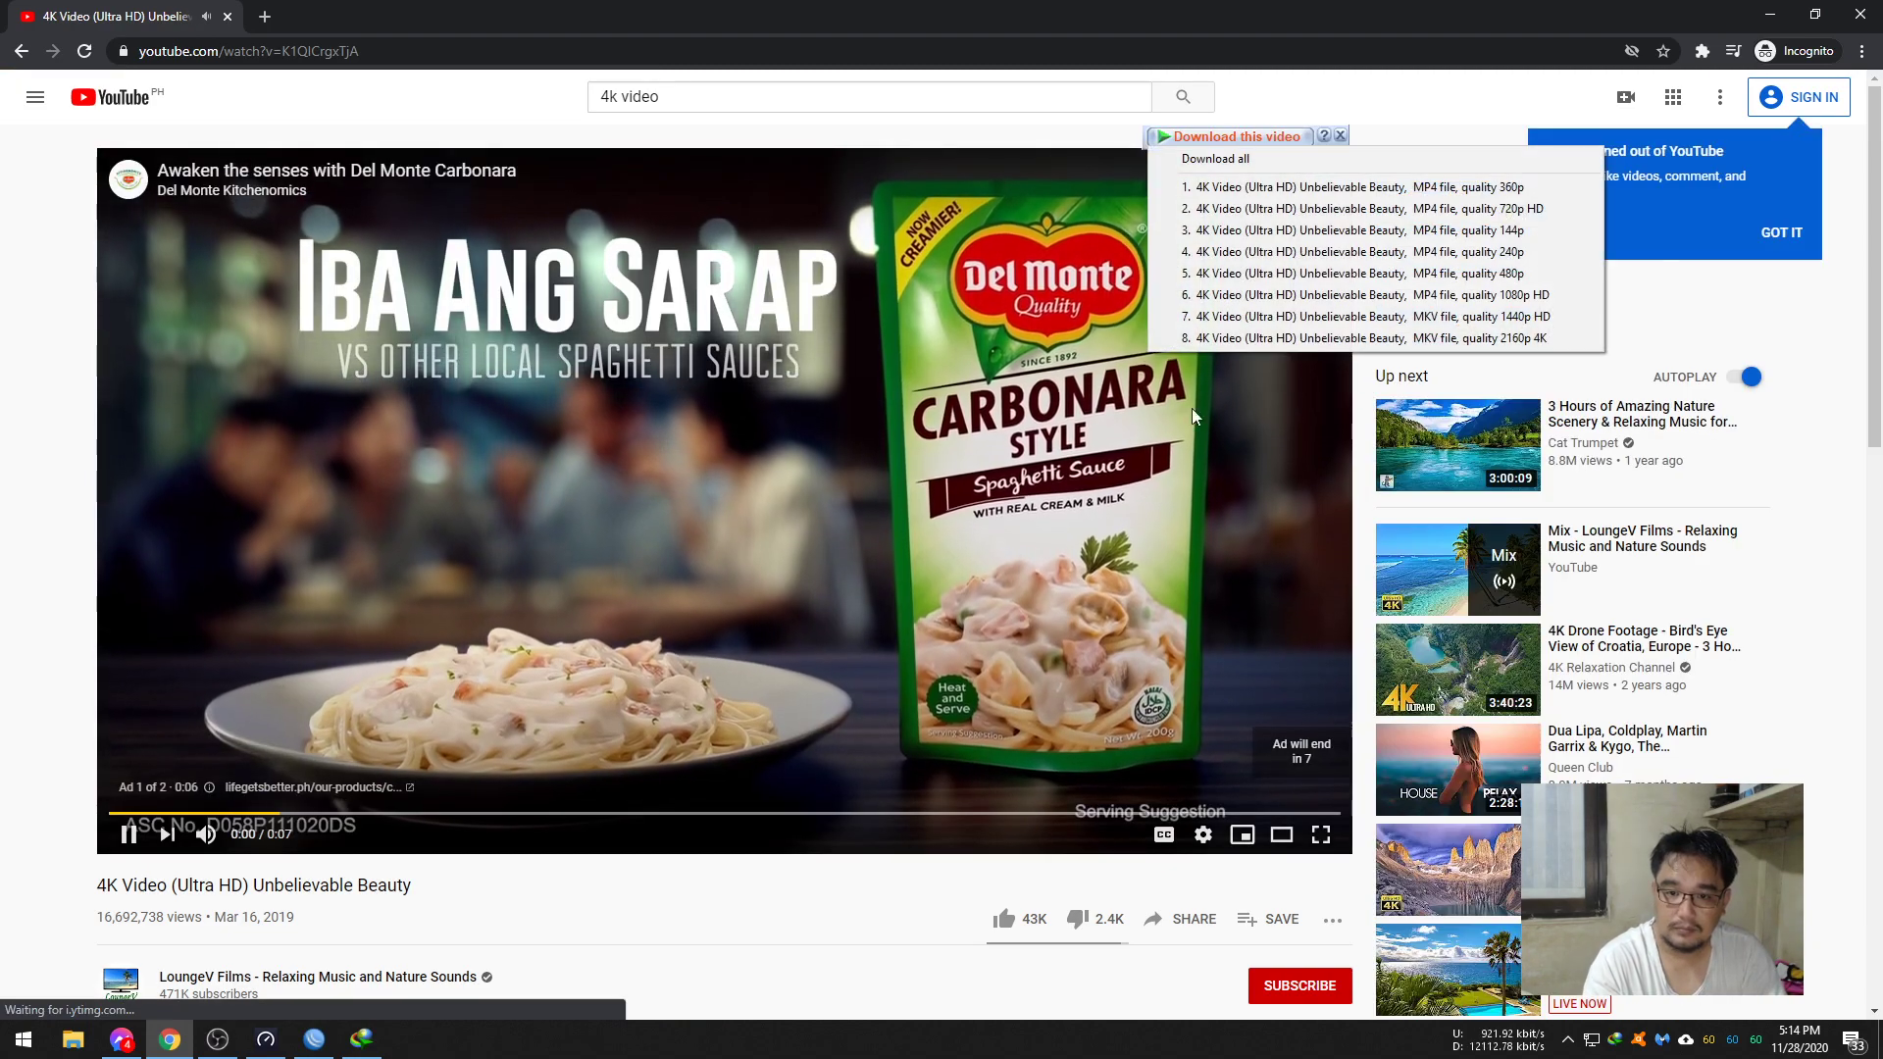
{"action": "left_click", "coordinate": [1265, 294]}
{"action": "left_click", "coordinate": [913, 606]}
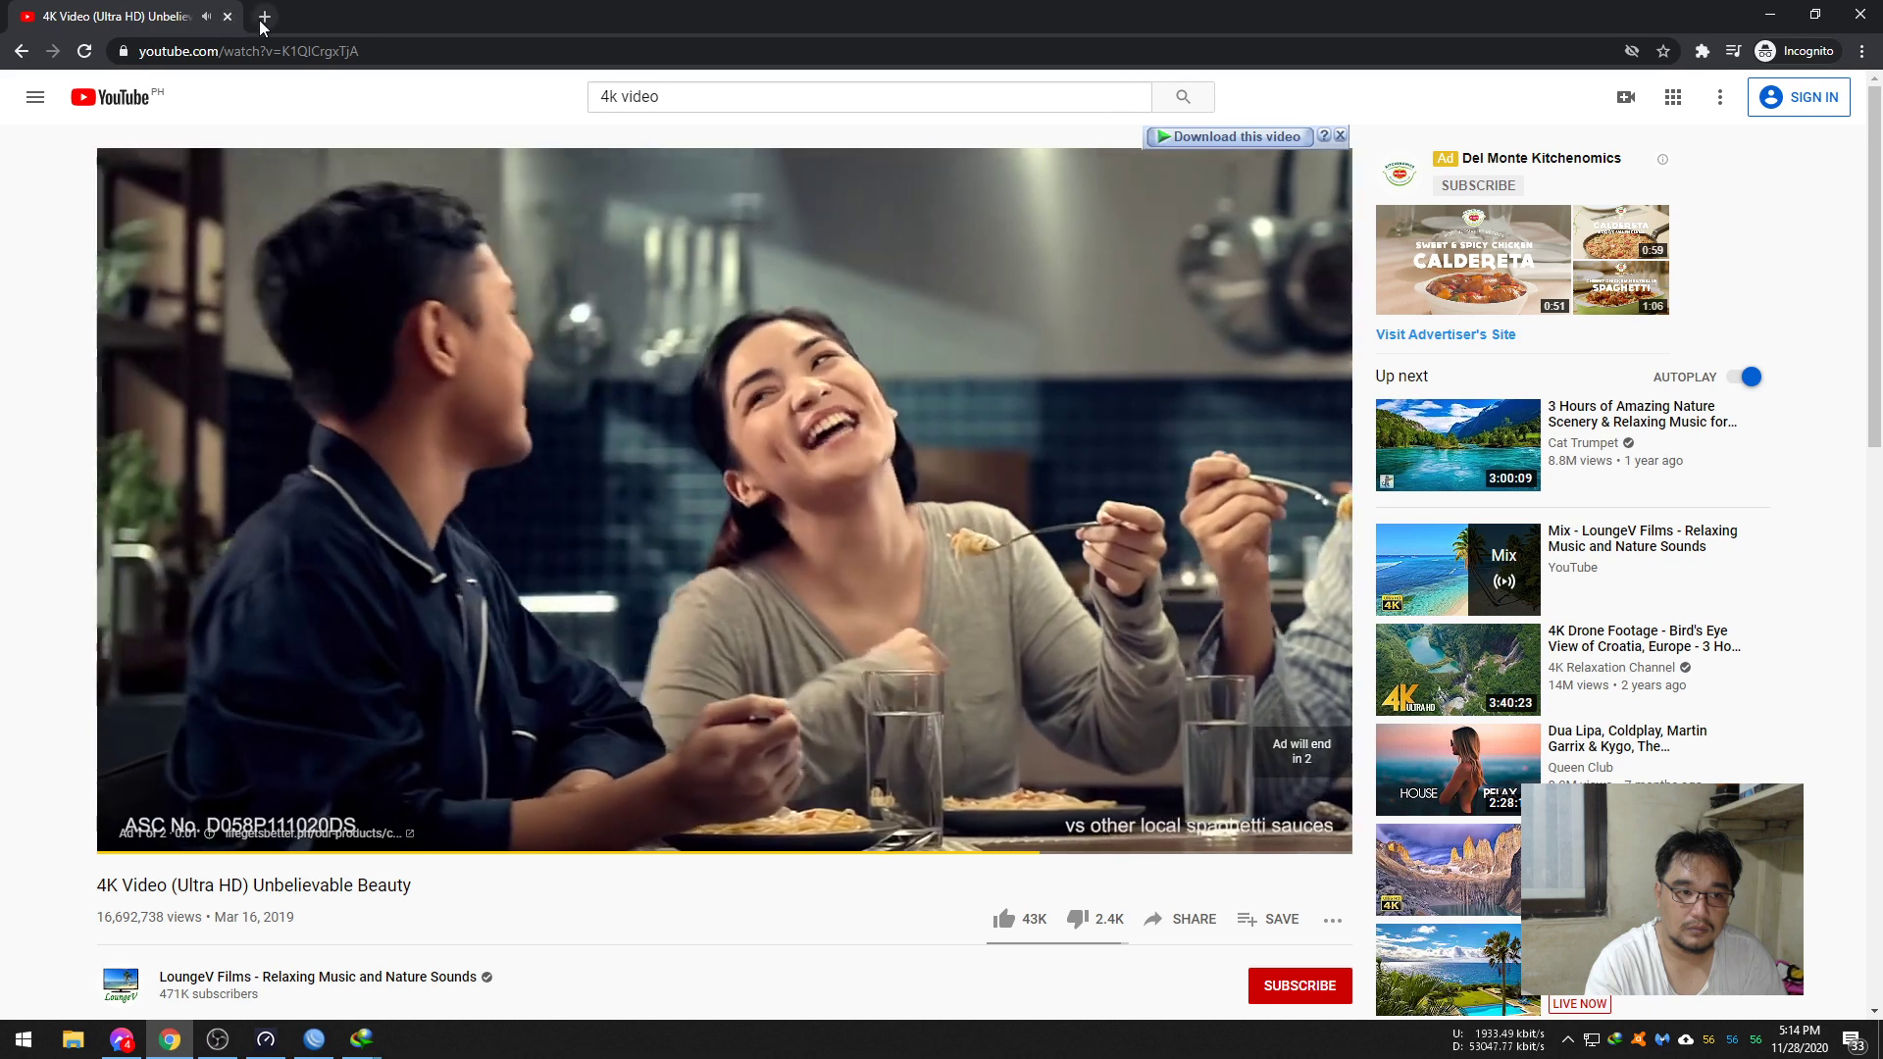
{"action": "left_click", "coordinate": [264, 17]}
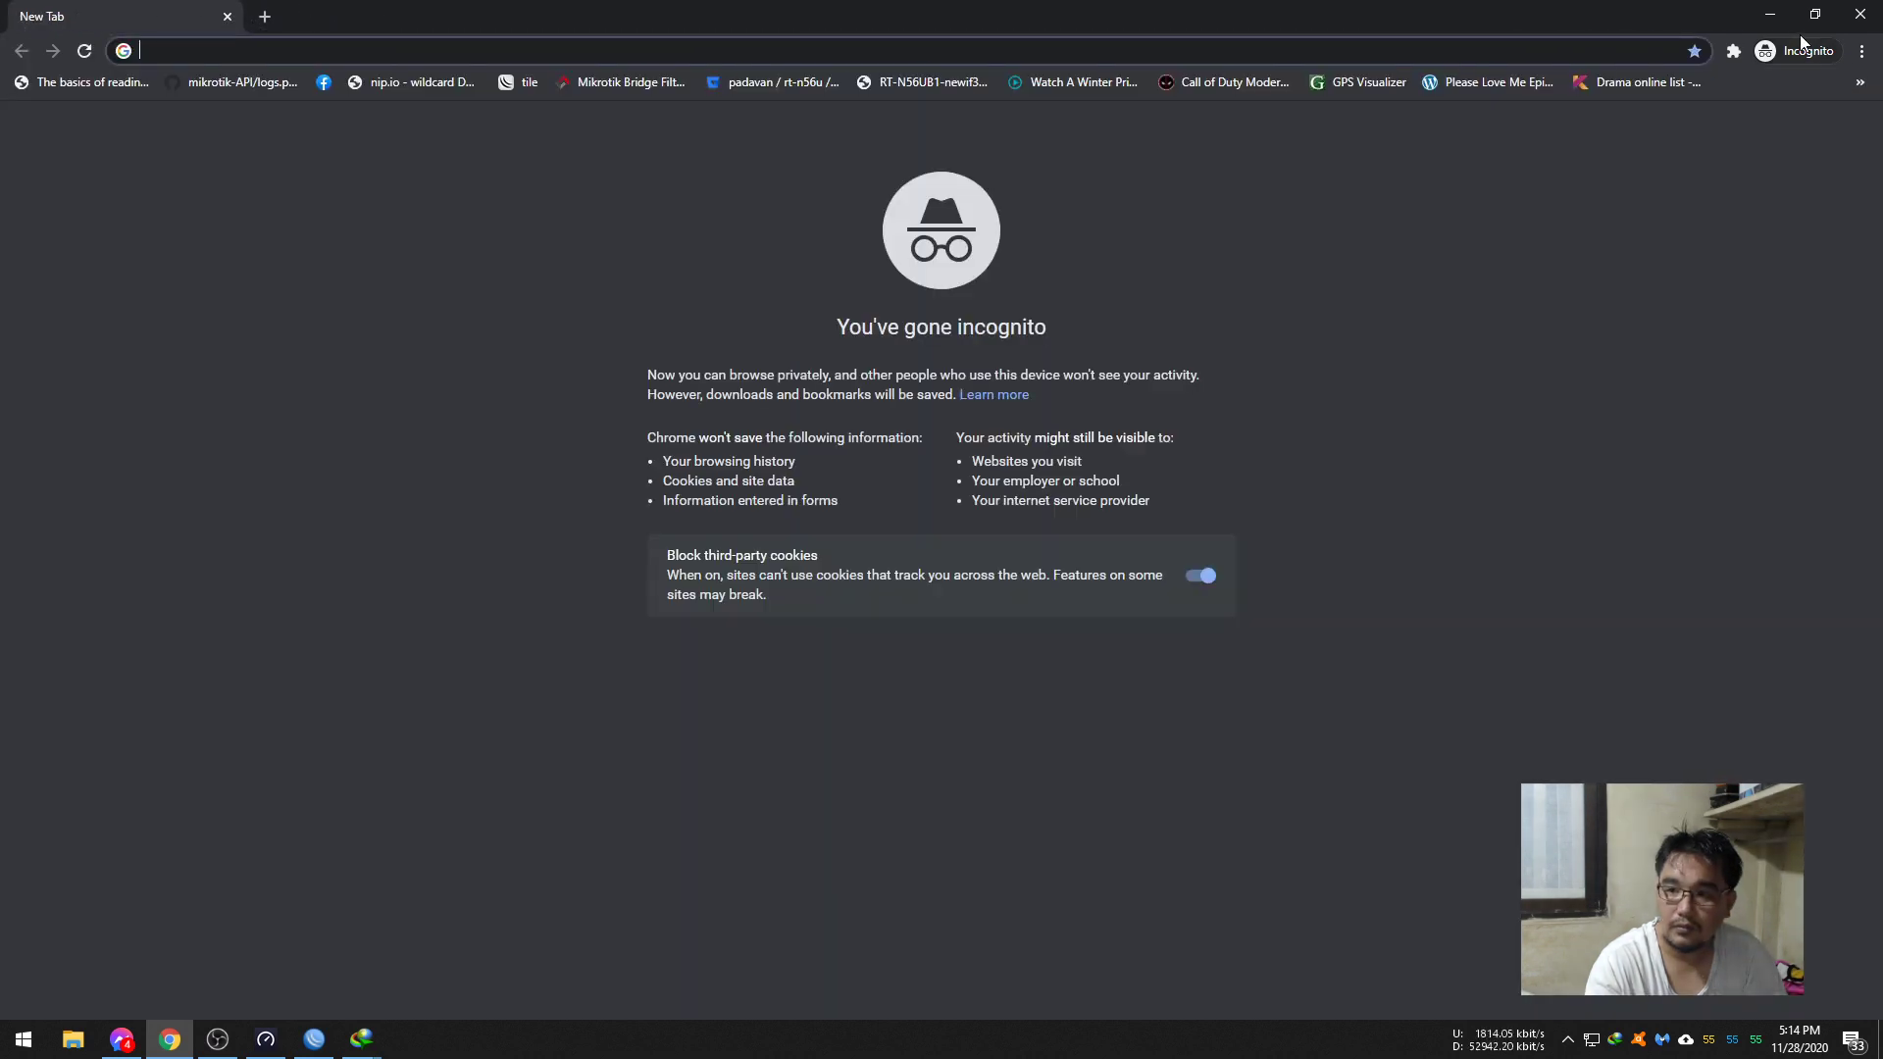
- Switch to WinBox, hide the Speedtest window, and place the download status window beside the queue list
{"action": "key", "text": "alt+Tab"}
{"action": "left_click_drag", "start_coordinate": [919, 317], "coordinate": [1389, 566]}
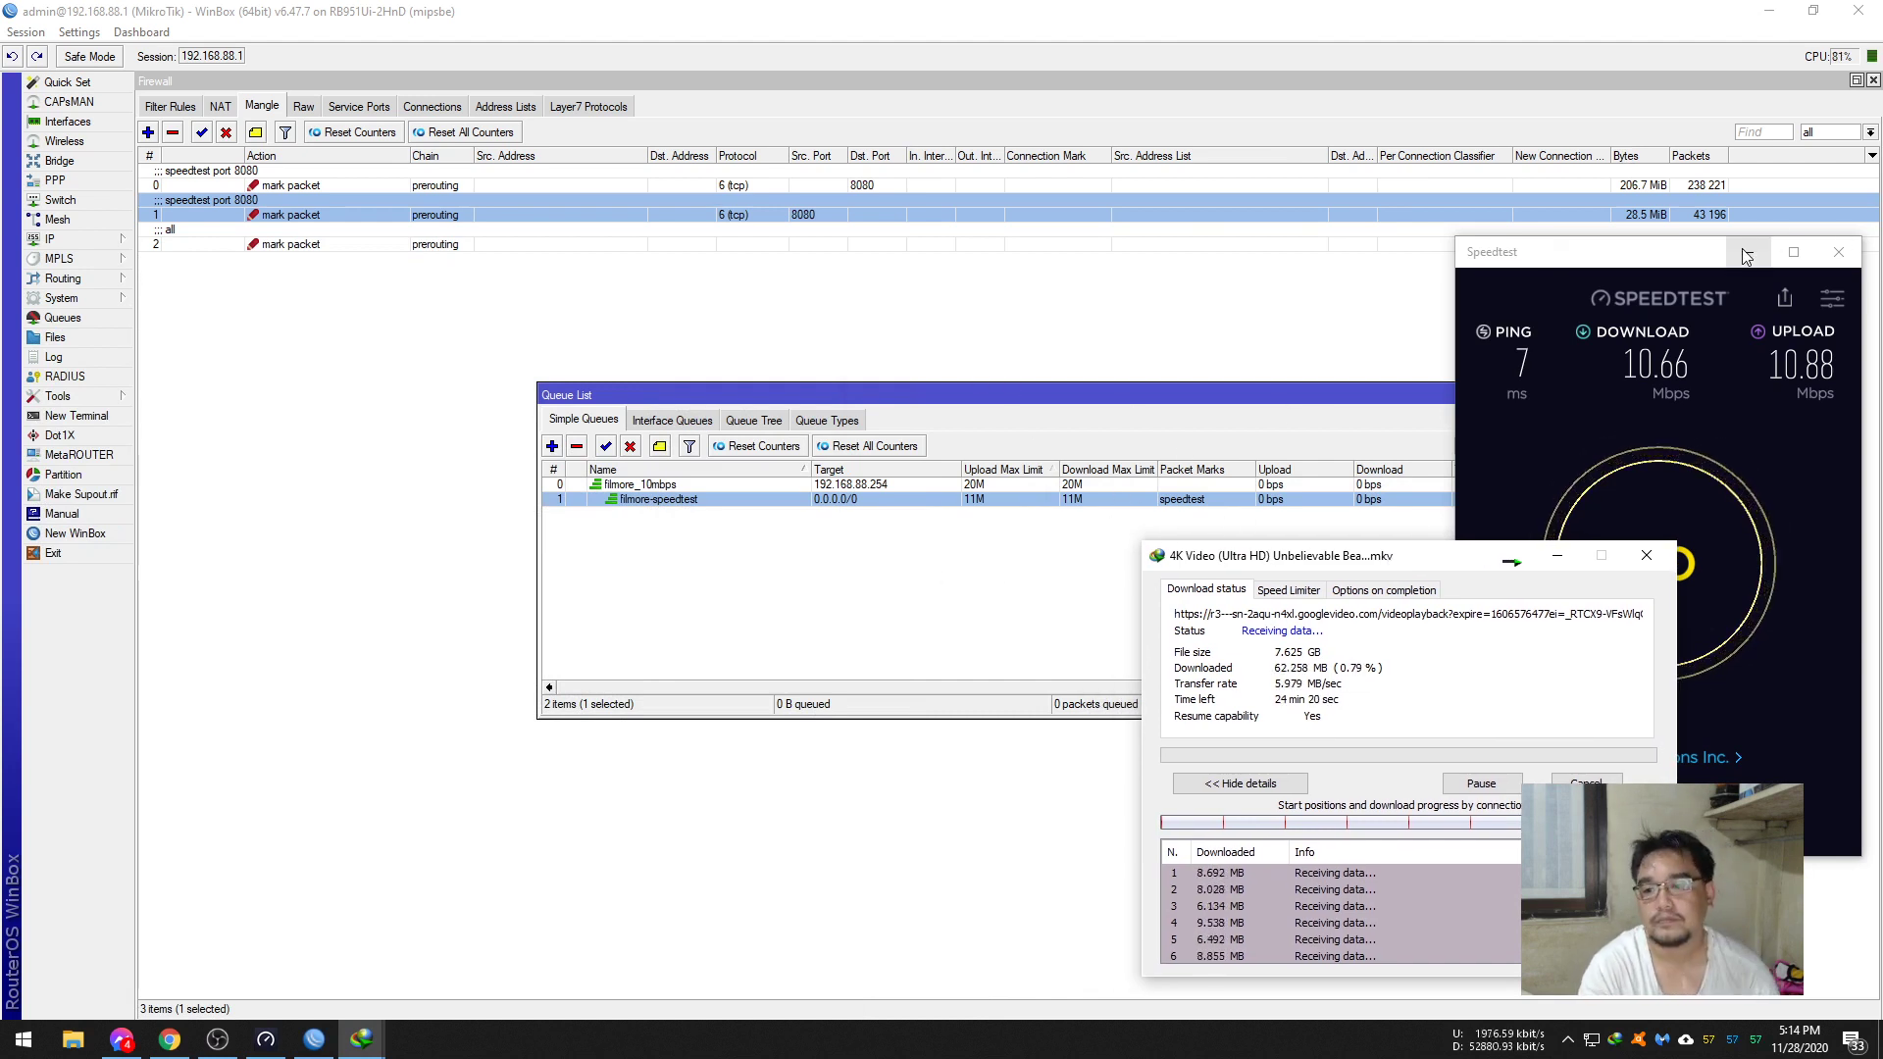
{"action": "left_click", "coordinate": [1838, 252]}
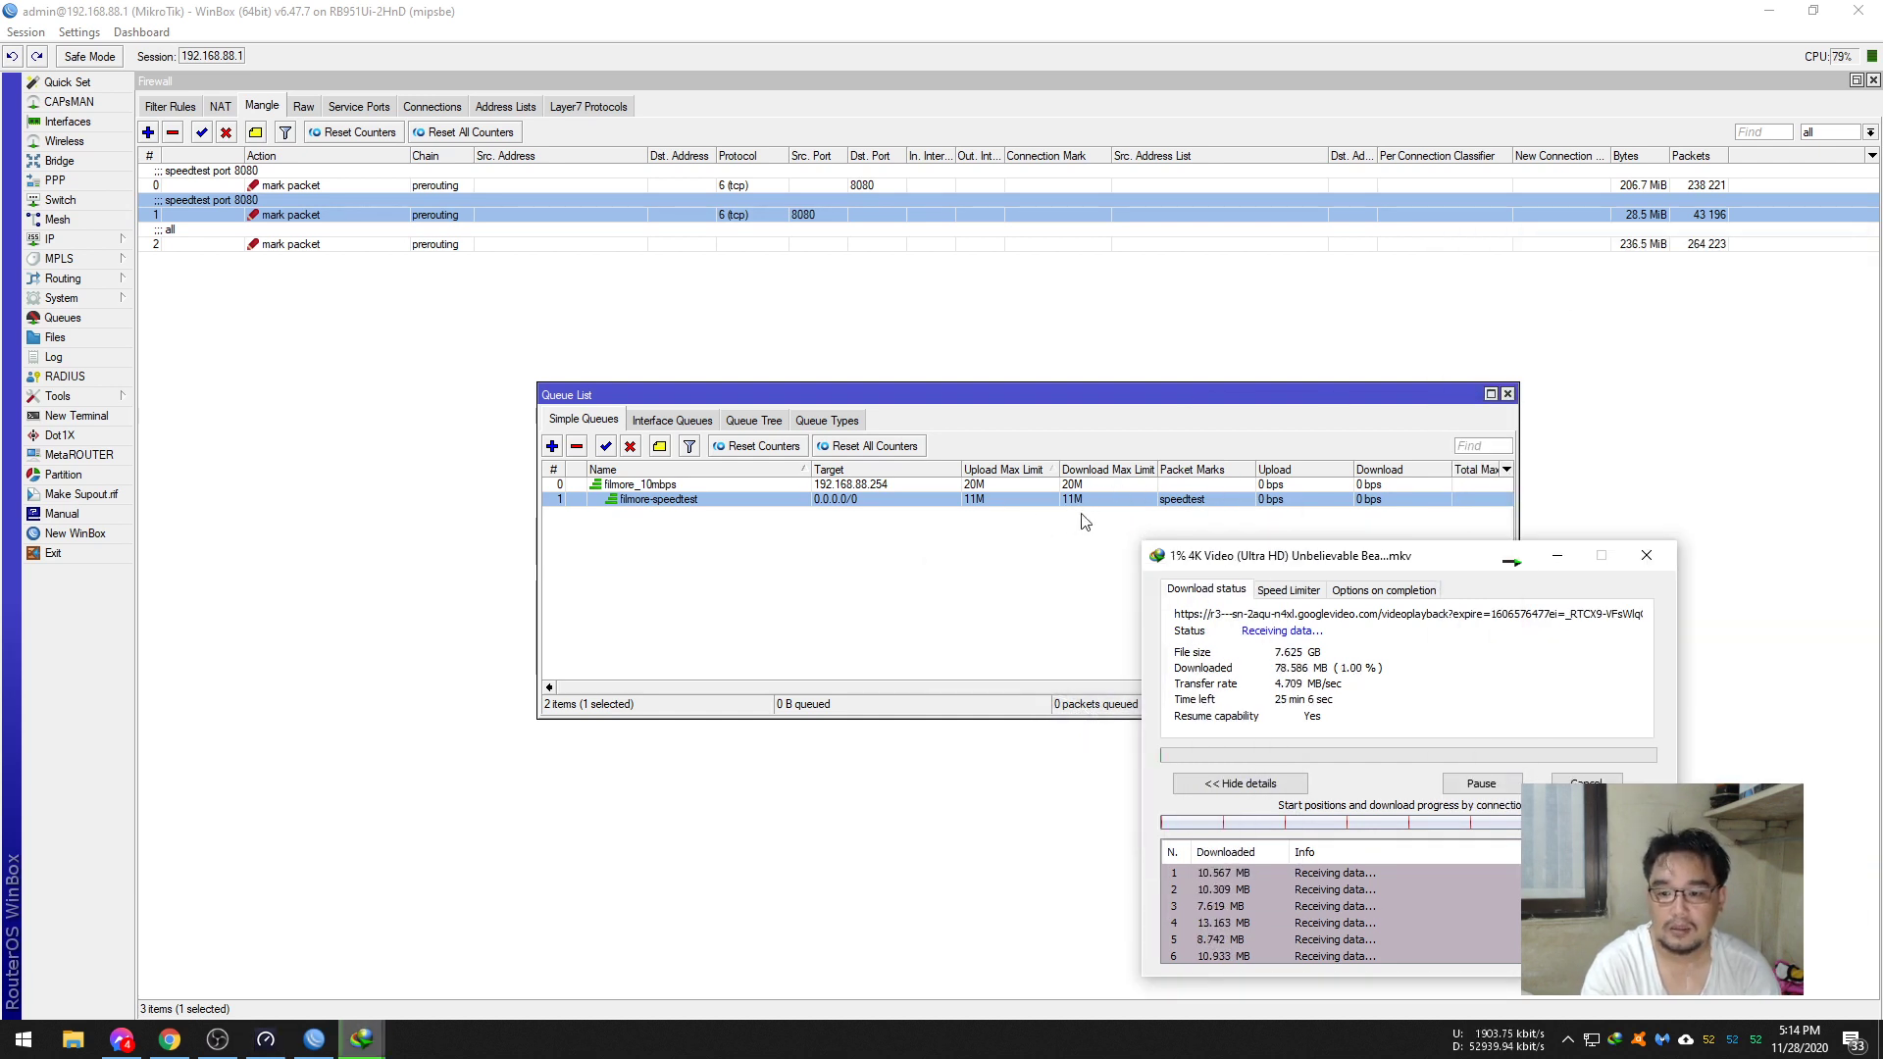
{"action": "left_click_drag", "start_coordinate": [1307, 560], "coordinate": [1468, 557]}
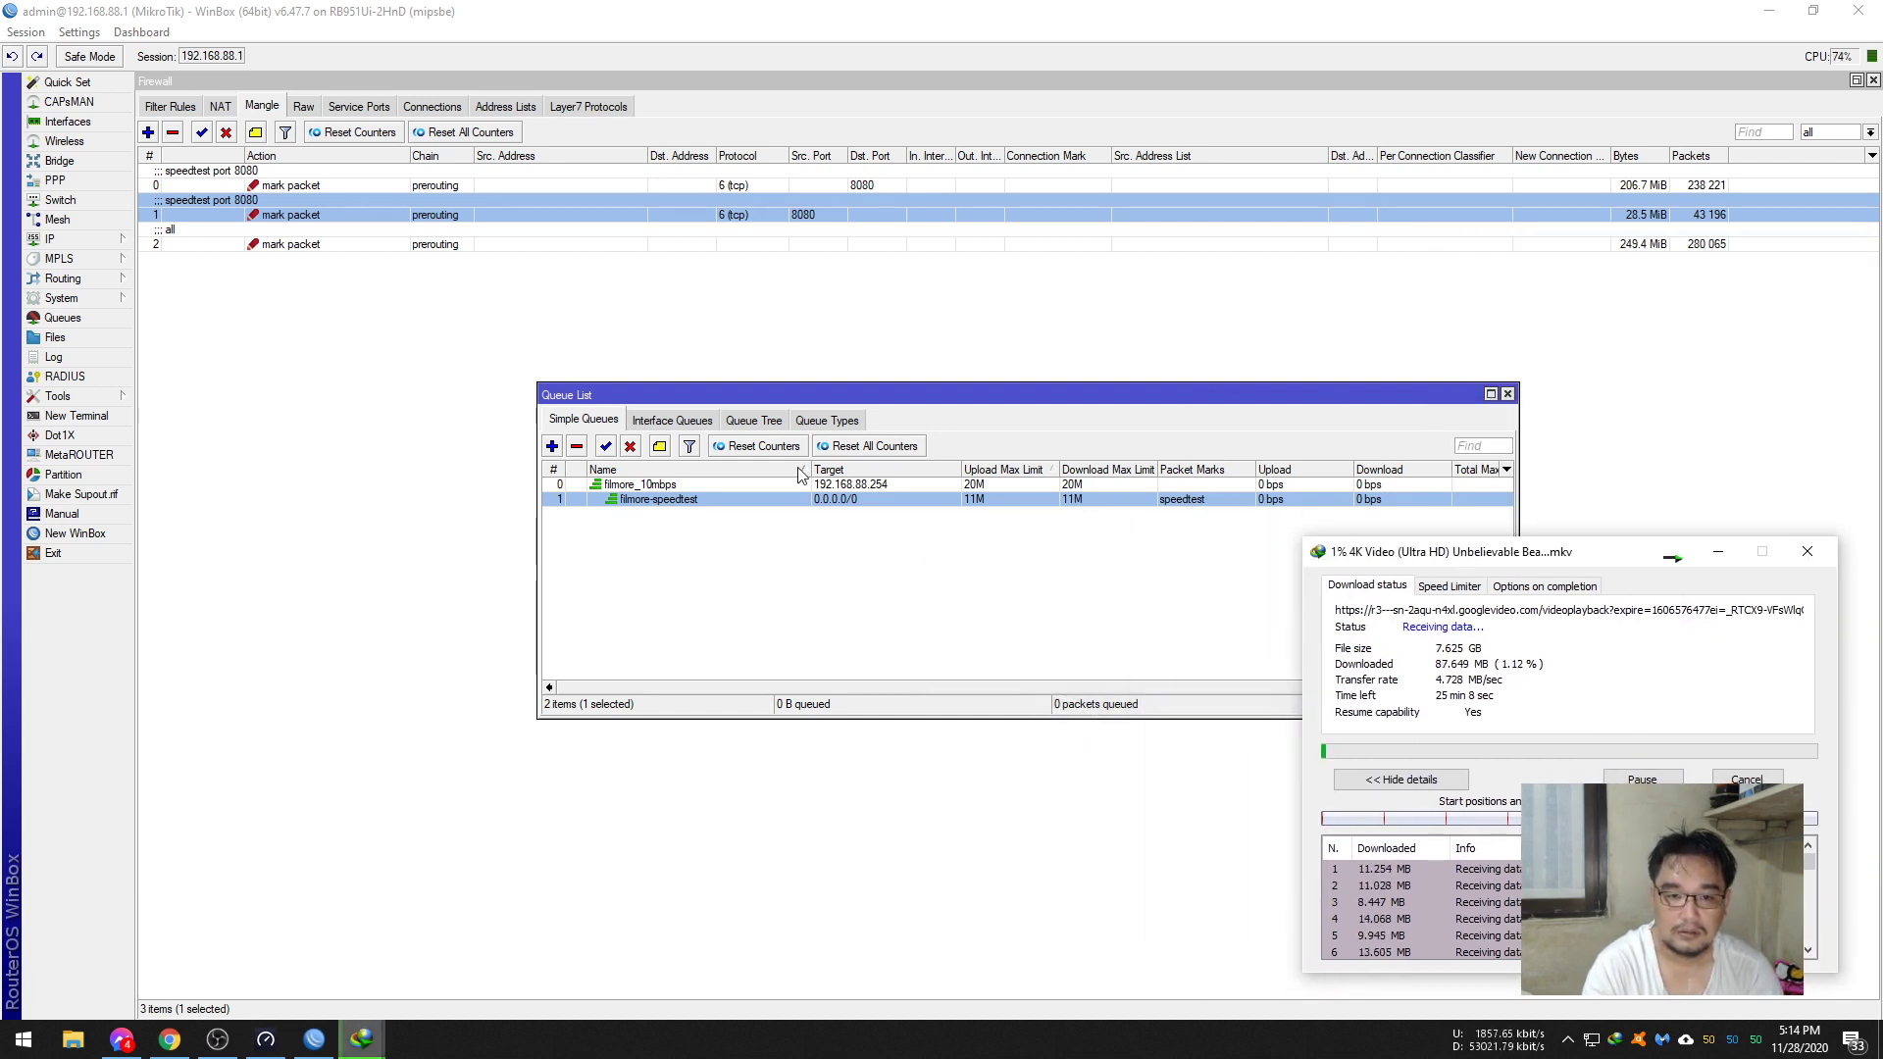
- Reset all mangle rule counters and bring the queue list and the video's download status window back into view
{"action": "left_click", "coordinate": [461, 343]}
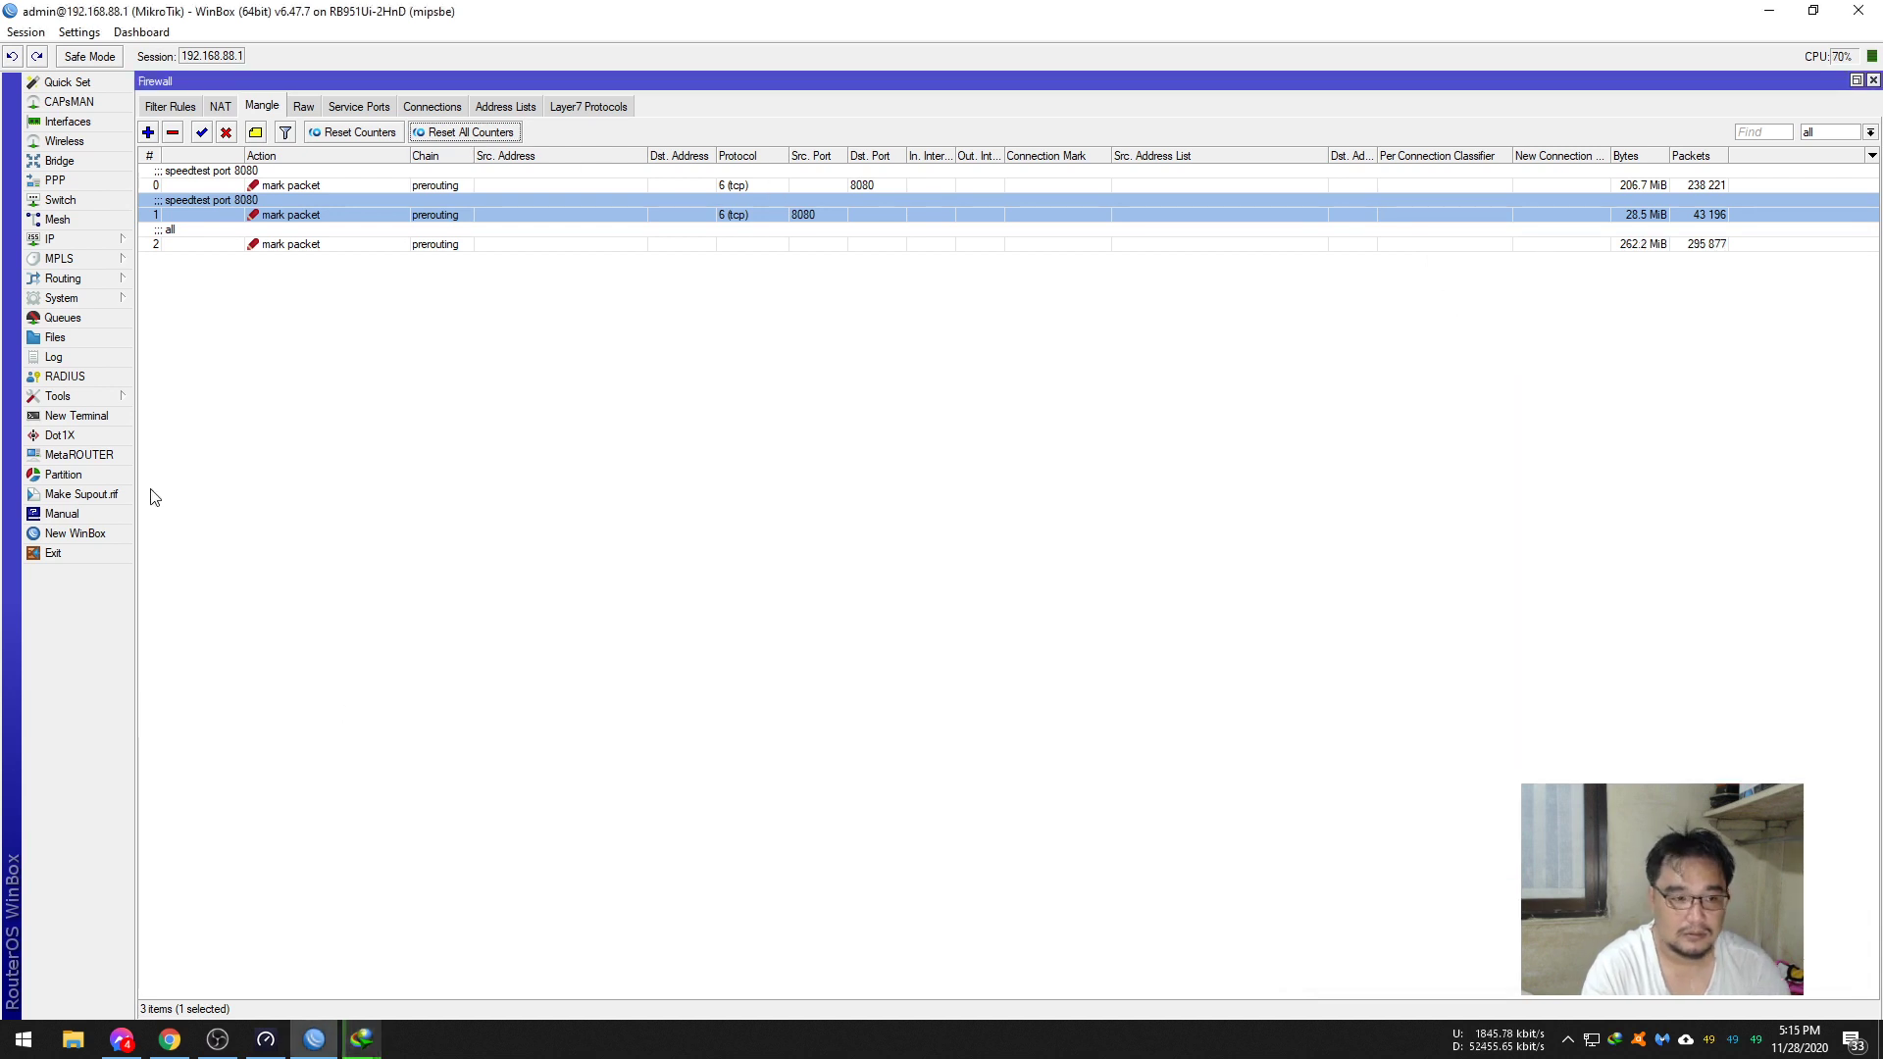
{"action": "left_click", "coordinate": [61, 317]}
{"action": "mouse_move", "coordinate": [360, 1038]}
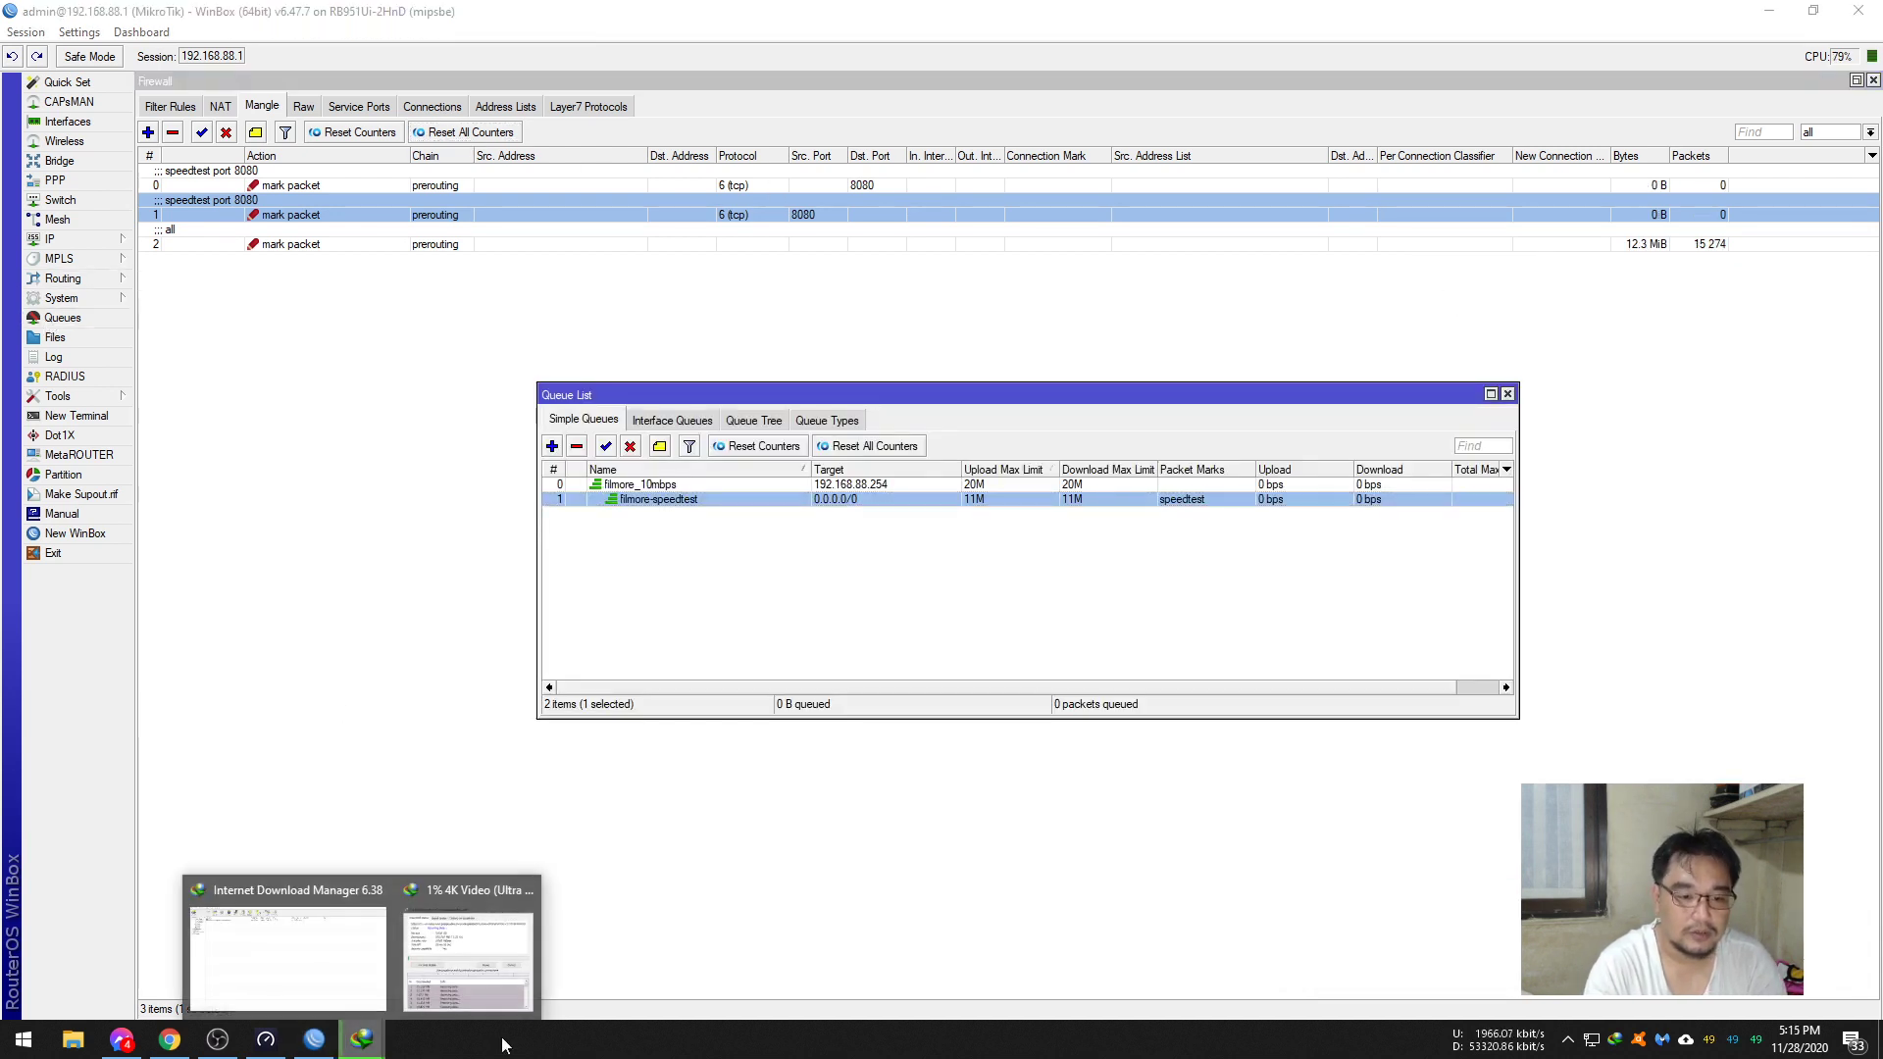
{"action": "left_click", "coordinate": [461, 947]}
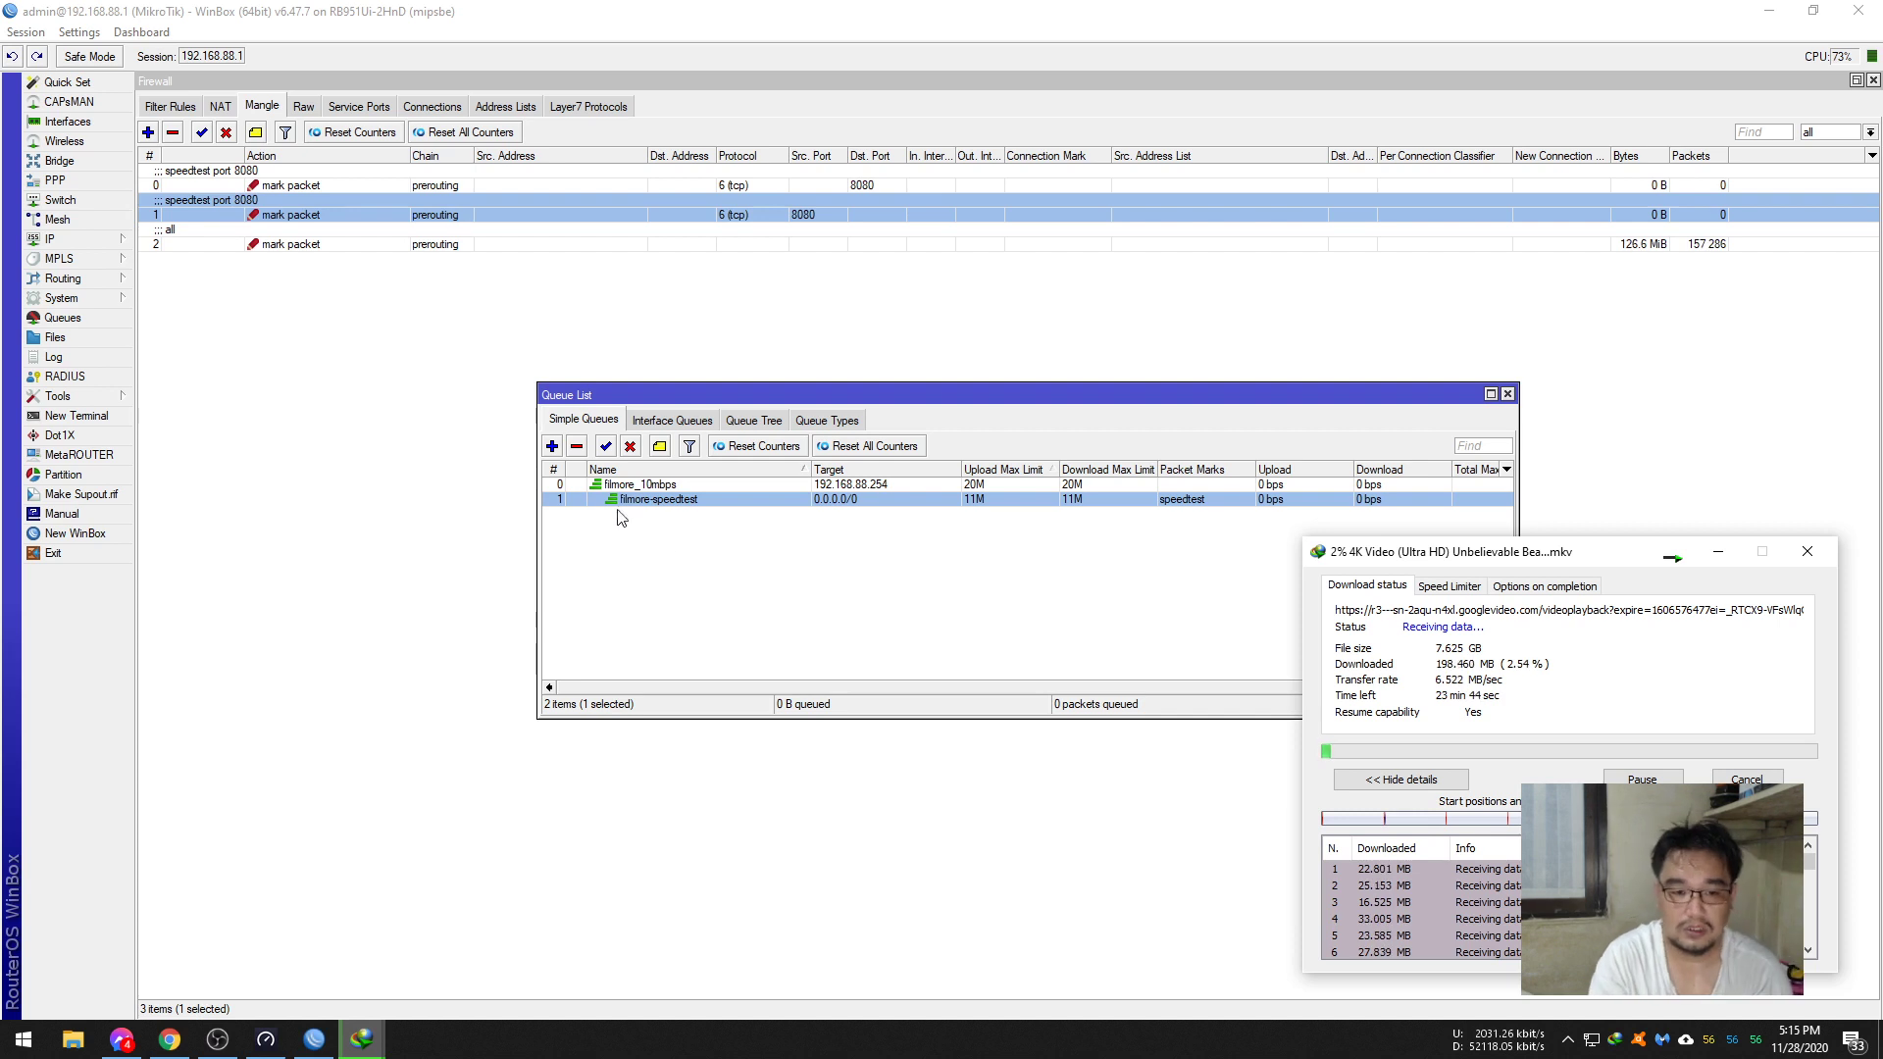
- Add a simple queue named with the client's name plus "-all" and set its max limit to 10M for target upload and download
{"action": "left_click", "coordinate": [552, 445]}
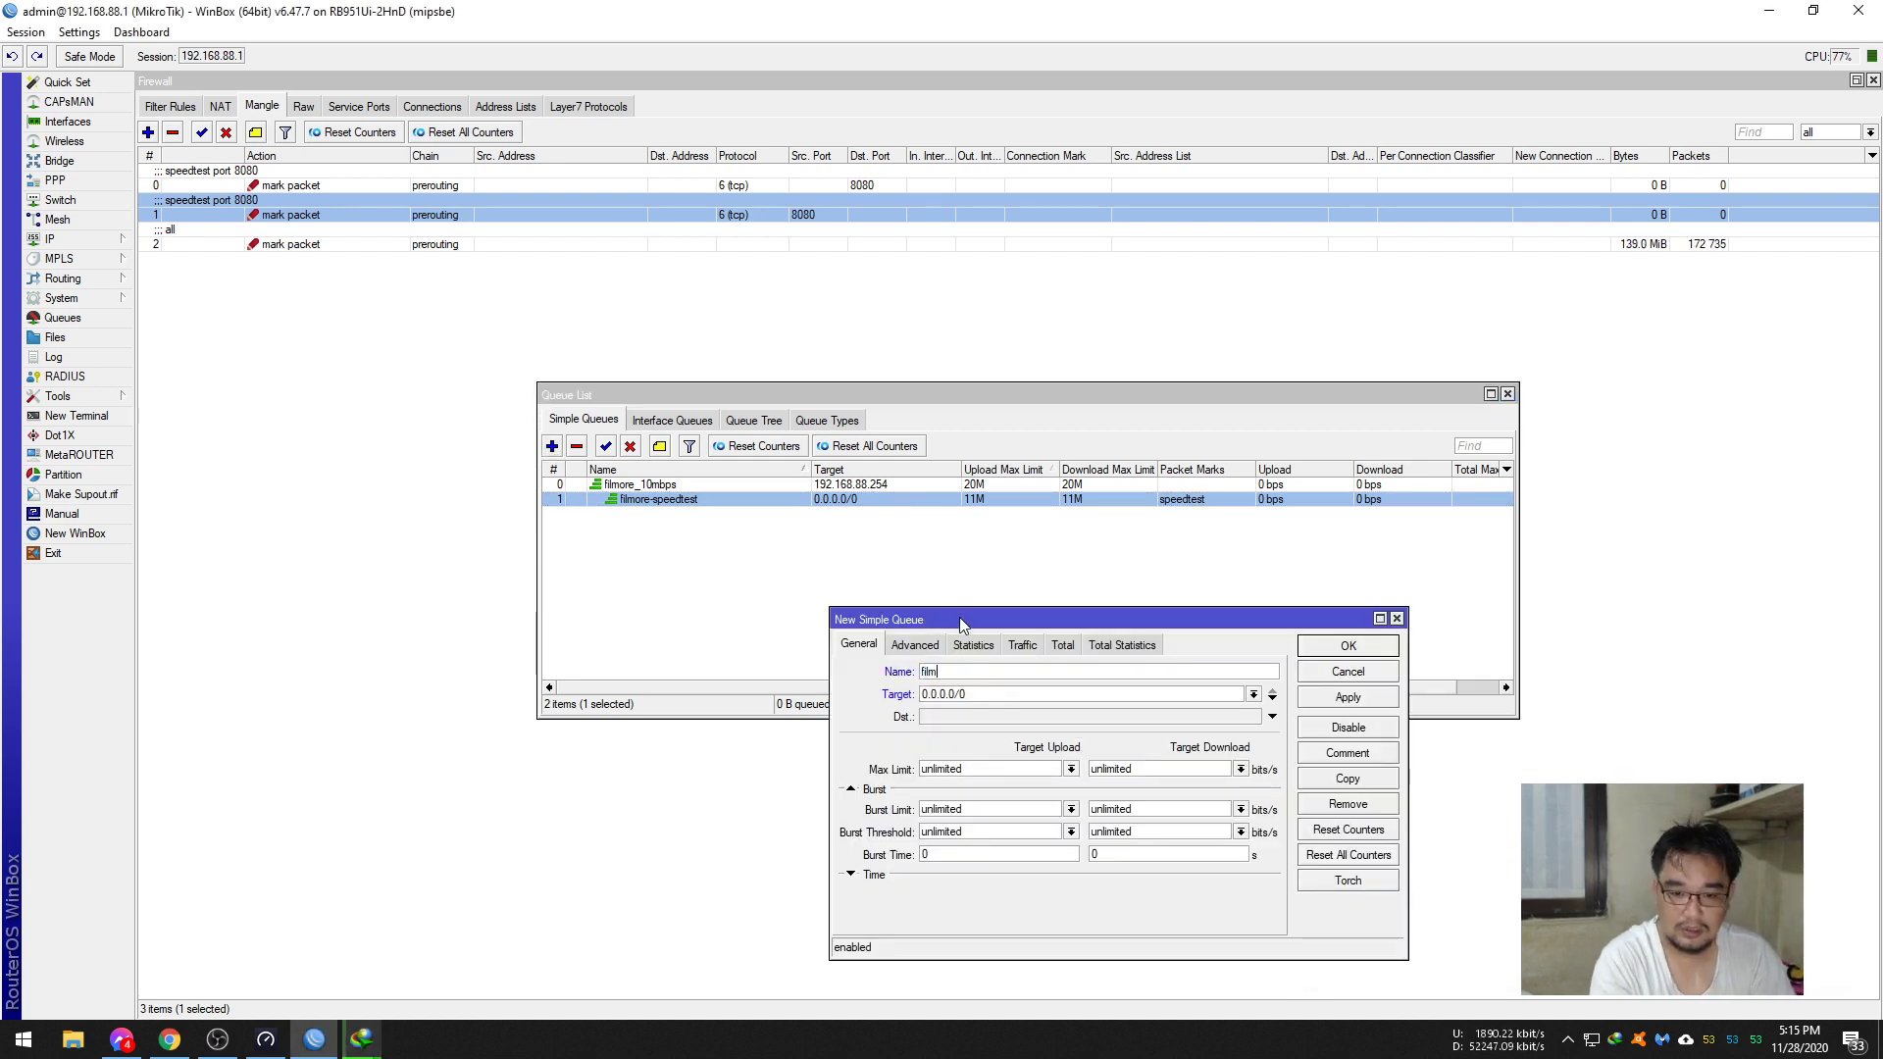
{"action": "type", "text": "filmore-all"}
{"action": "key", "text": "Tab"}
{"action": "key", "text": "Tab"}
{"action": "key", "text": "Tab"}
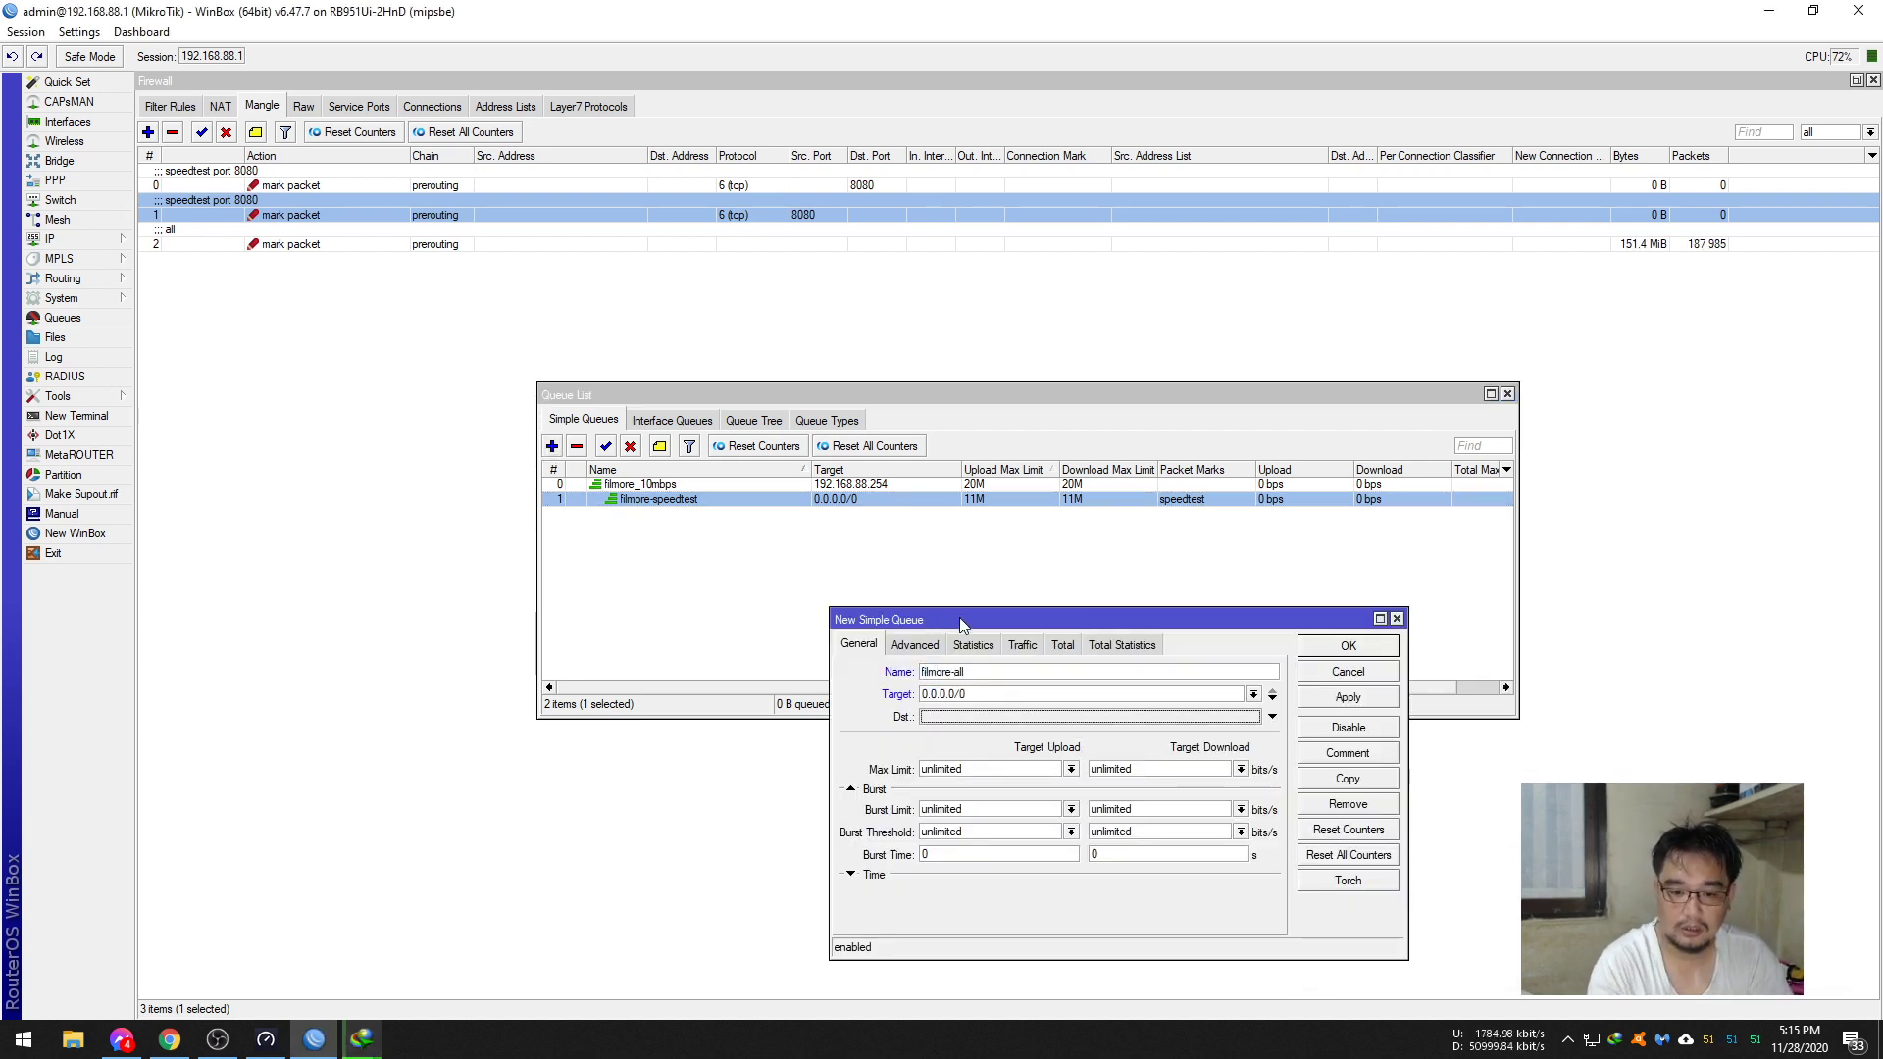
{"action": "left_click", "coordinate": [1071, 769]}
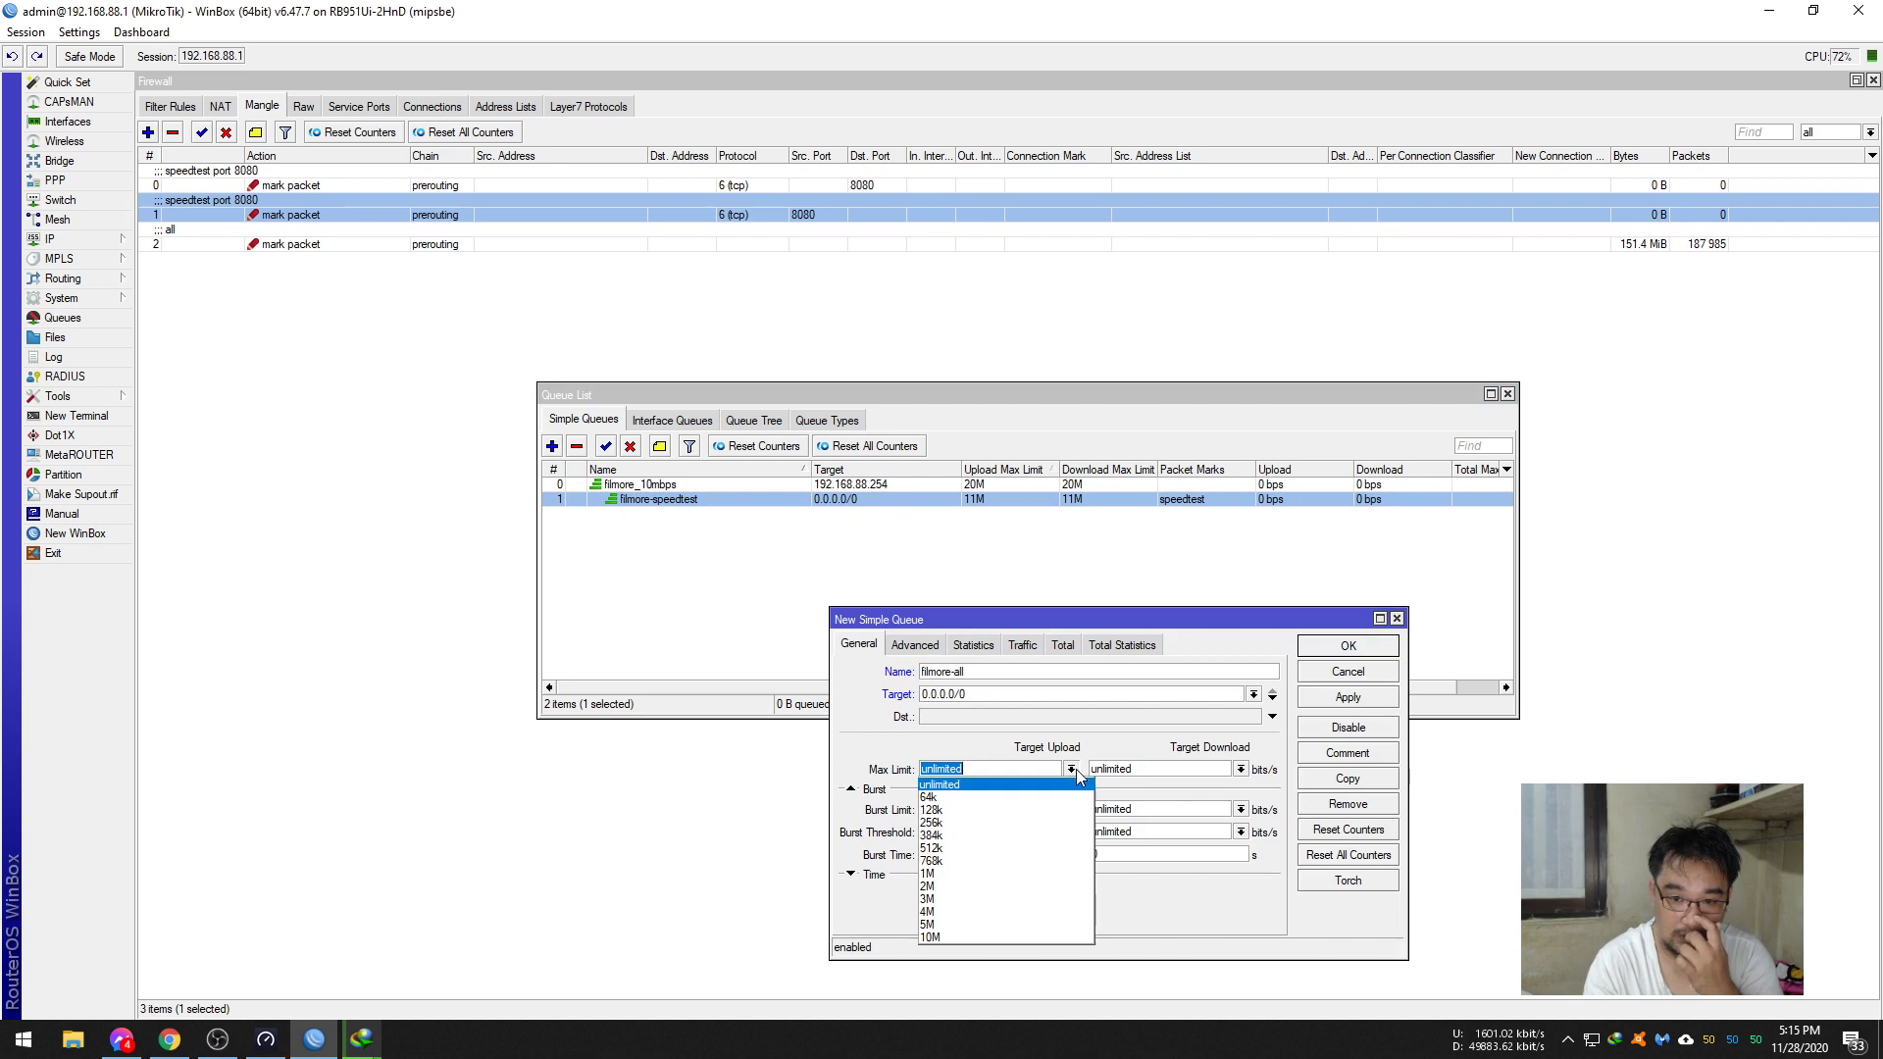
{"action": "left_click", "coordinate": [1040, 936]}
{"action": "left_click", "coordinate": [1241, 769]}
{"action": "left_click", "coordinate": [1128, 937]}
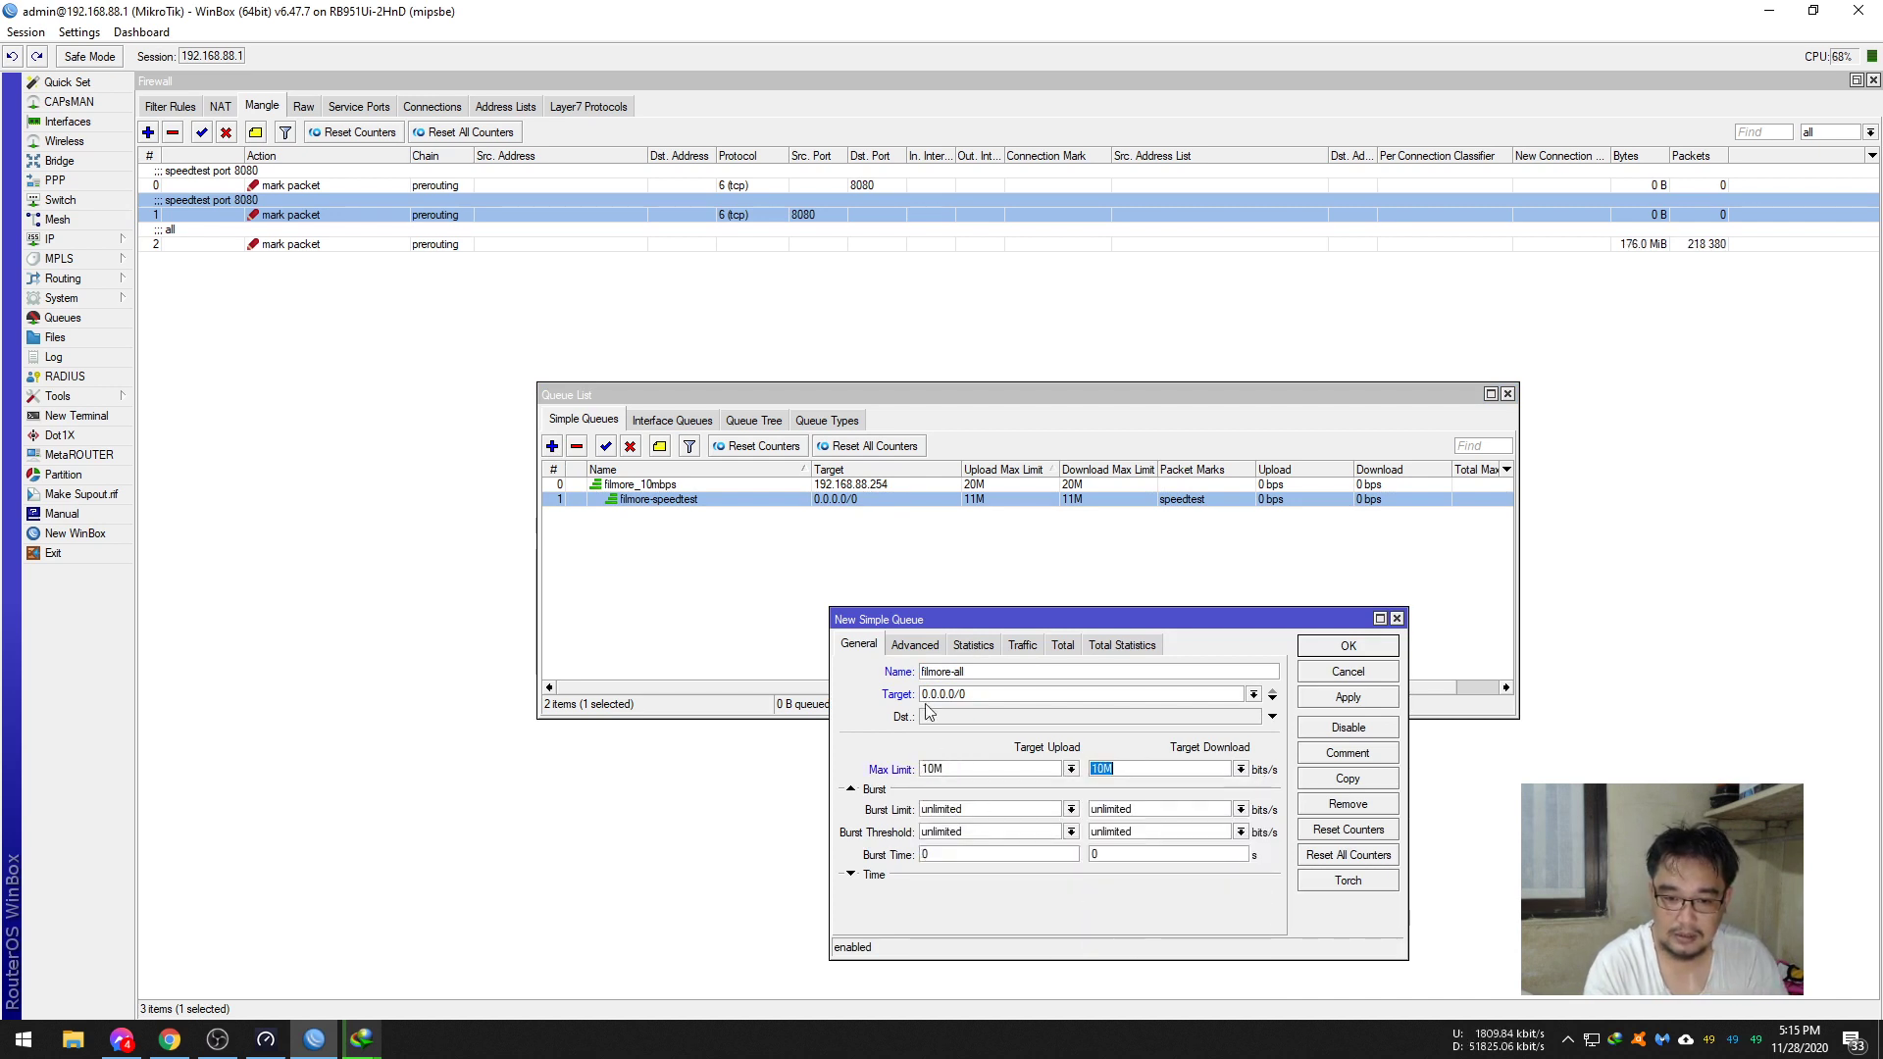
- Assign the "all" packet mark to the new queue, choose the client's "_10mbps" queue as parent, and save it
{"action": "left_click", "coordinate": [916, 645]}
{"action": "left_click", "coordinate": [956, 677]}
{"action": "left_click", "coordinate": [1253, 672]}
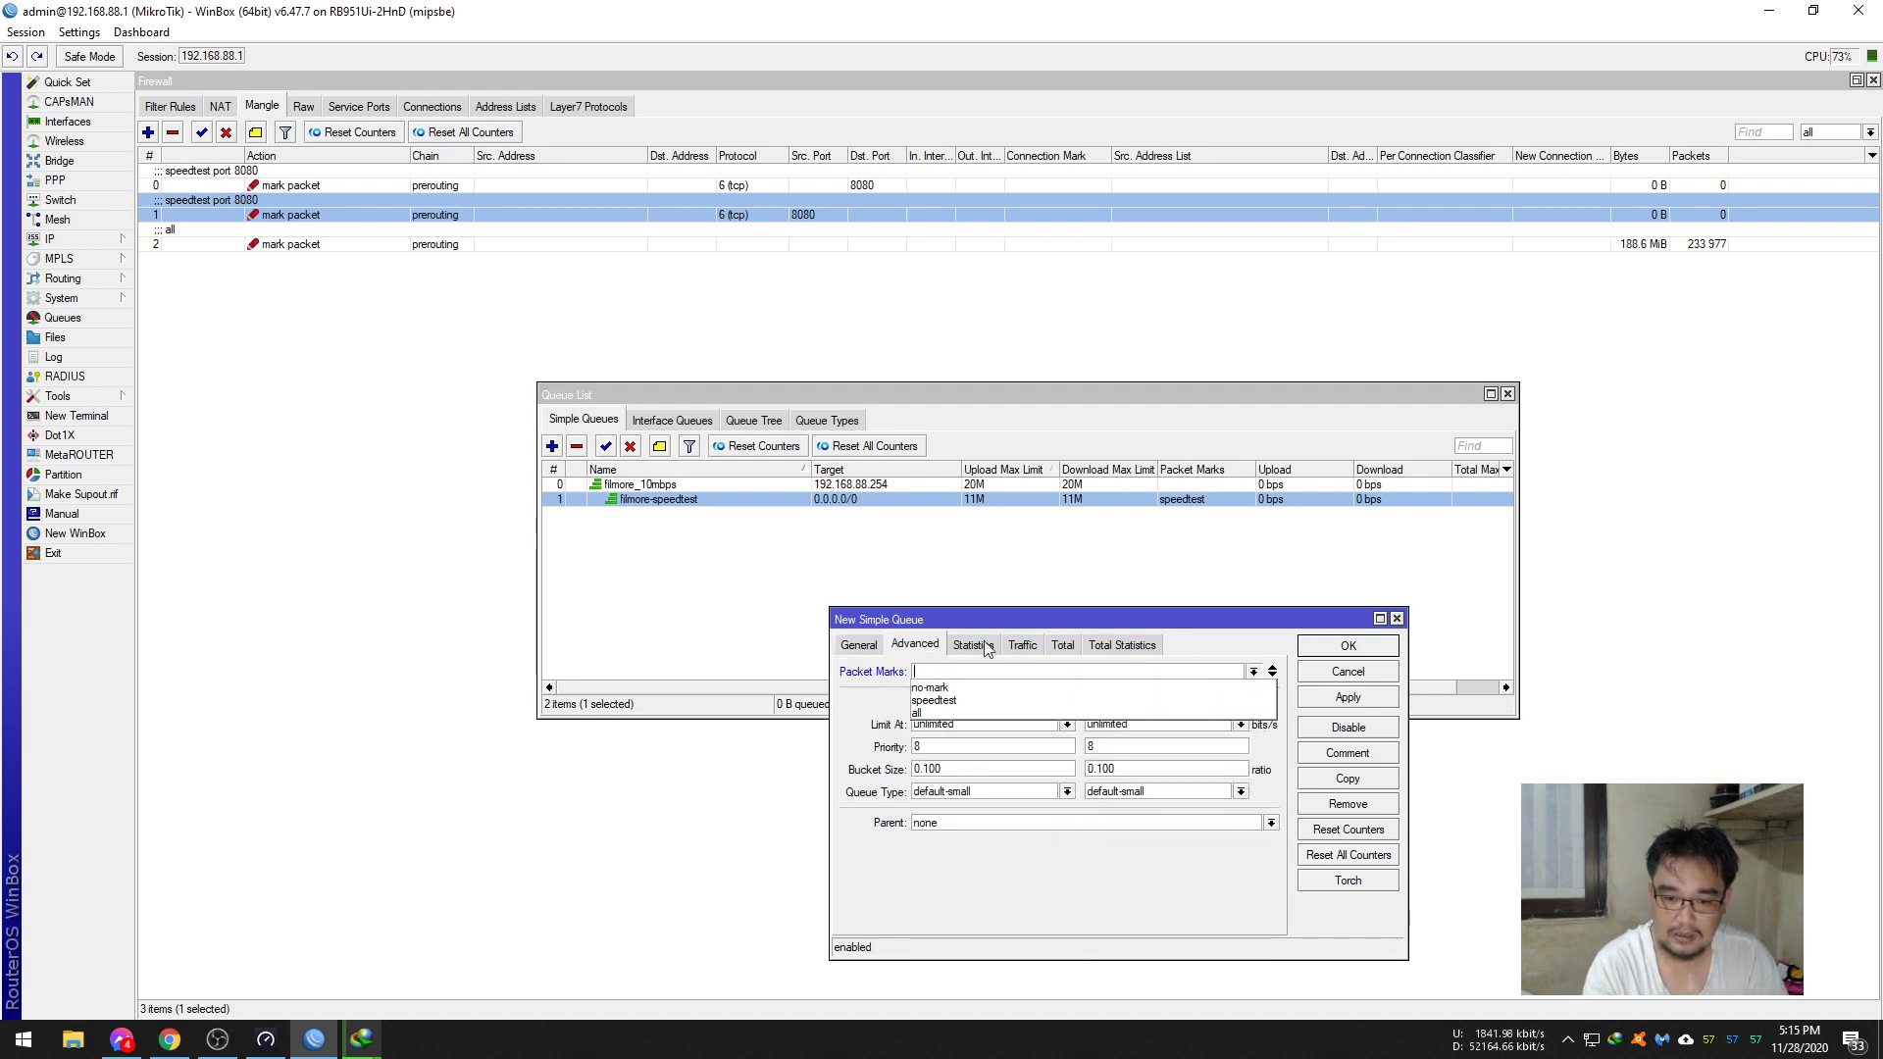
{"action": "left_click", "coordinate": [1078, 698]}
{"action": "left_click", "coordinate": [1105, 824]}
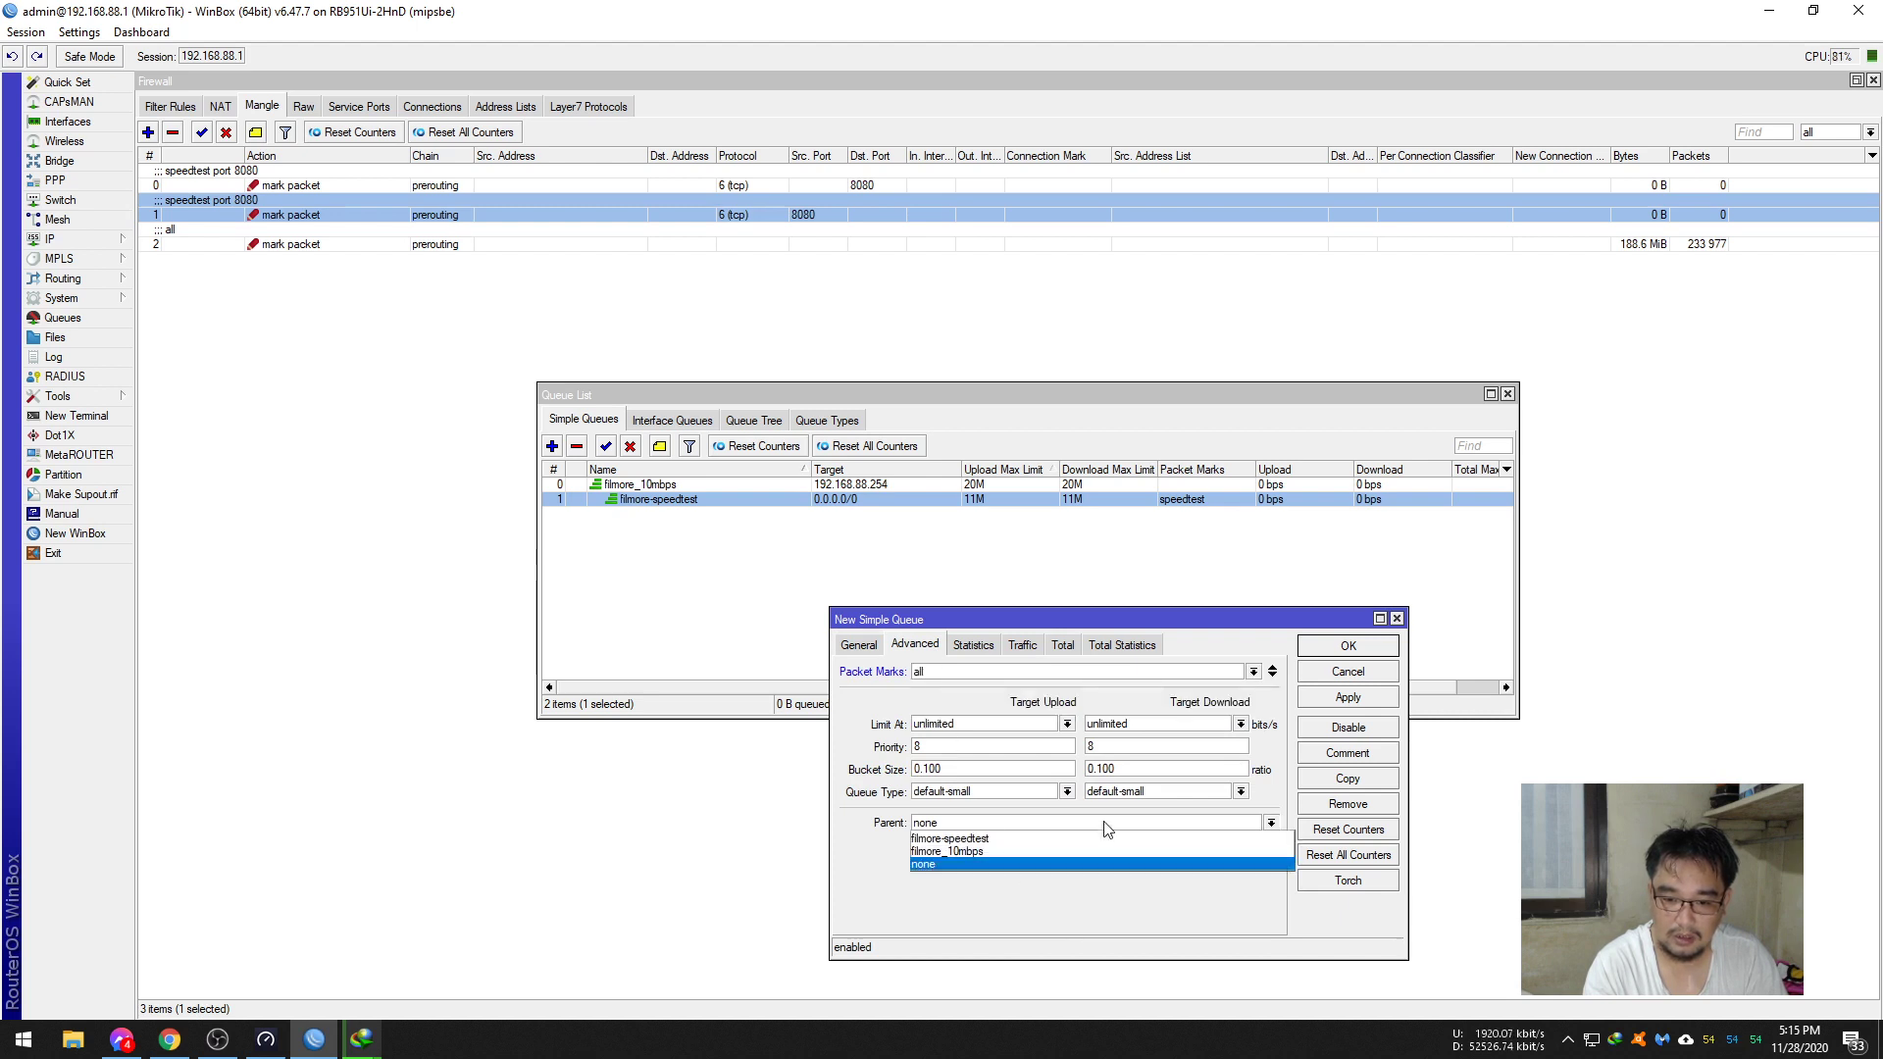
{"action": "left_click", "coordinate": [1064, 855]}
{"action": "left_click", "coordinate": [1336, 698]}
{"action": "left_click", "coordinate": [1339, 647]}
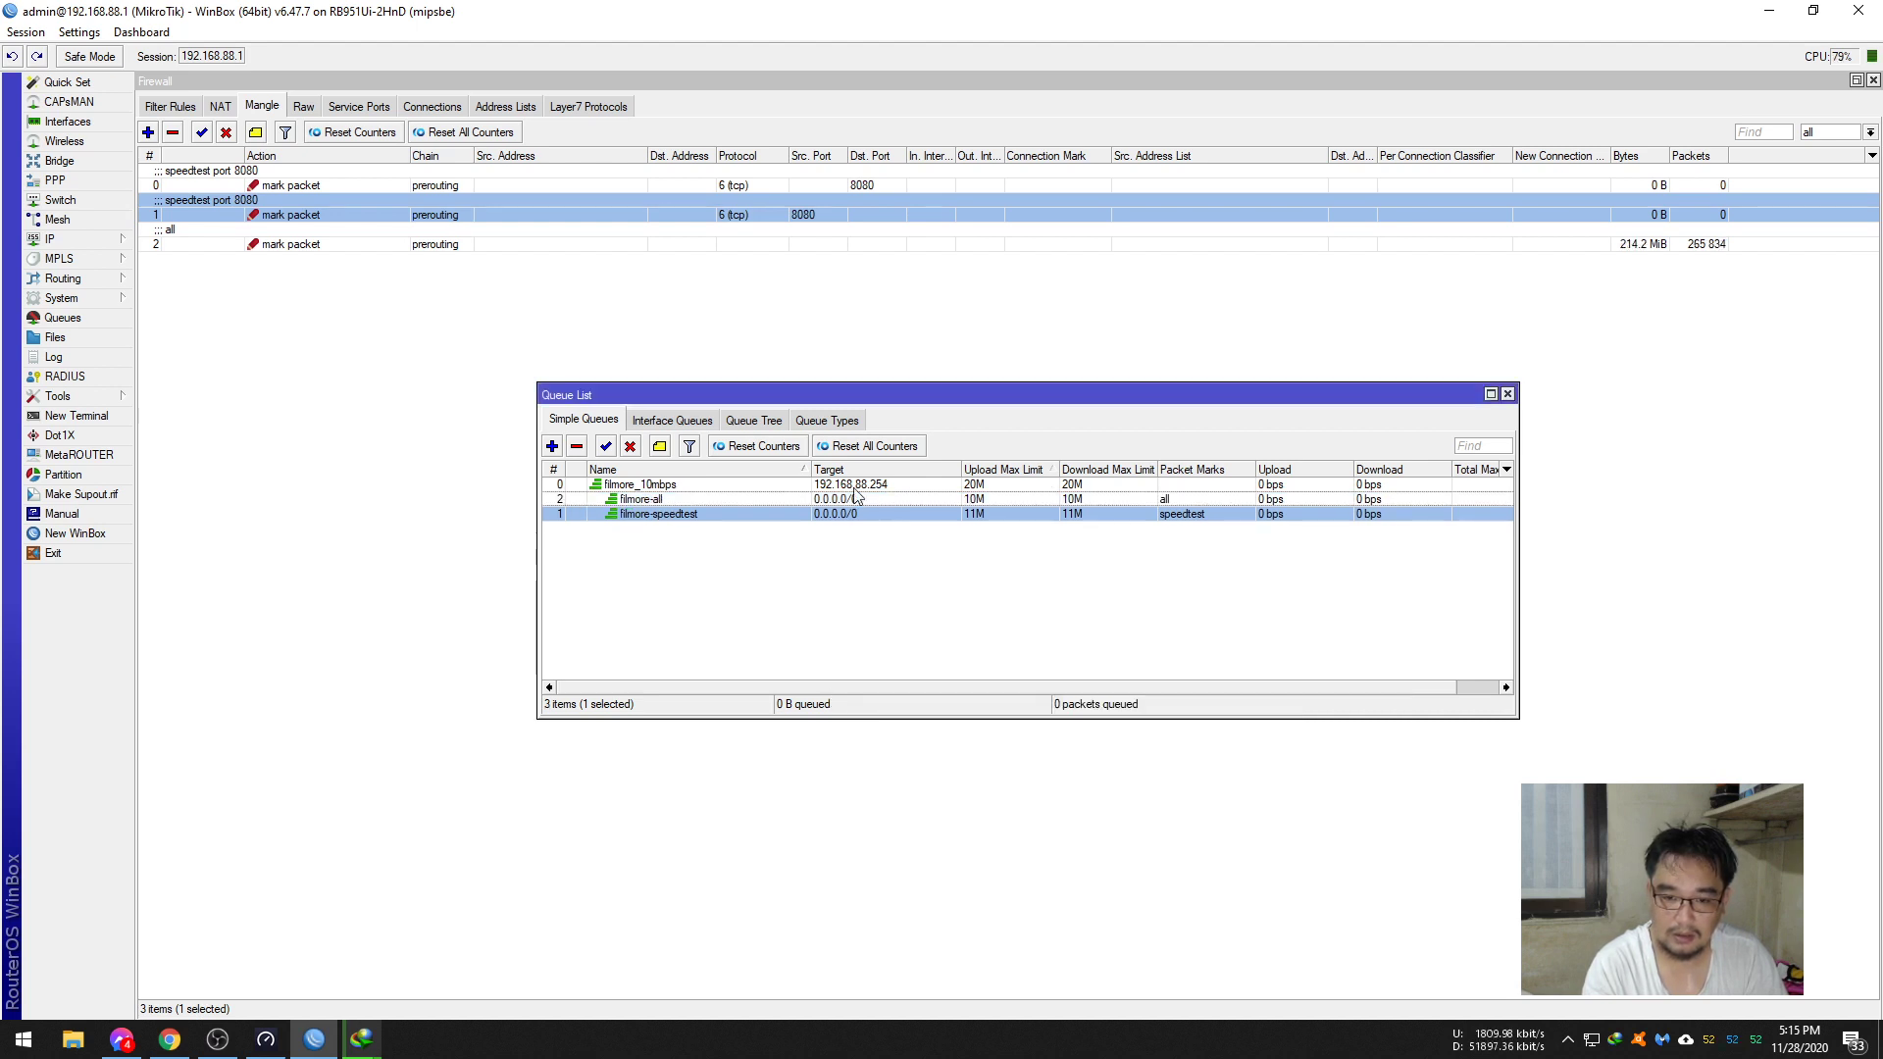
- Show the download status window, pause and resume the video download, and compare its transfer rate with the "-all" queue's traffic
{"action": "mouse_move", "coordinate": [361, 1039]}
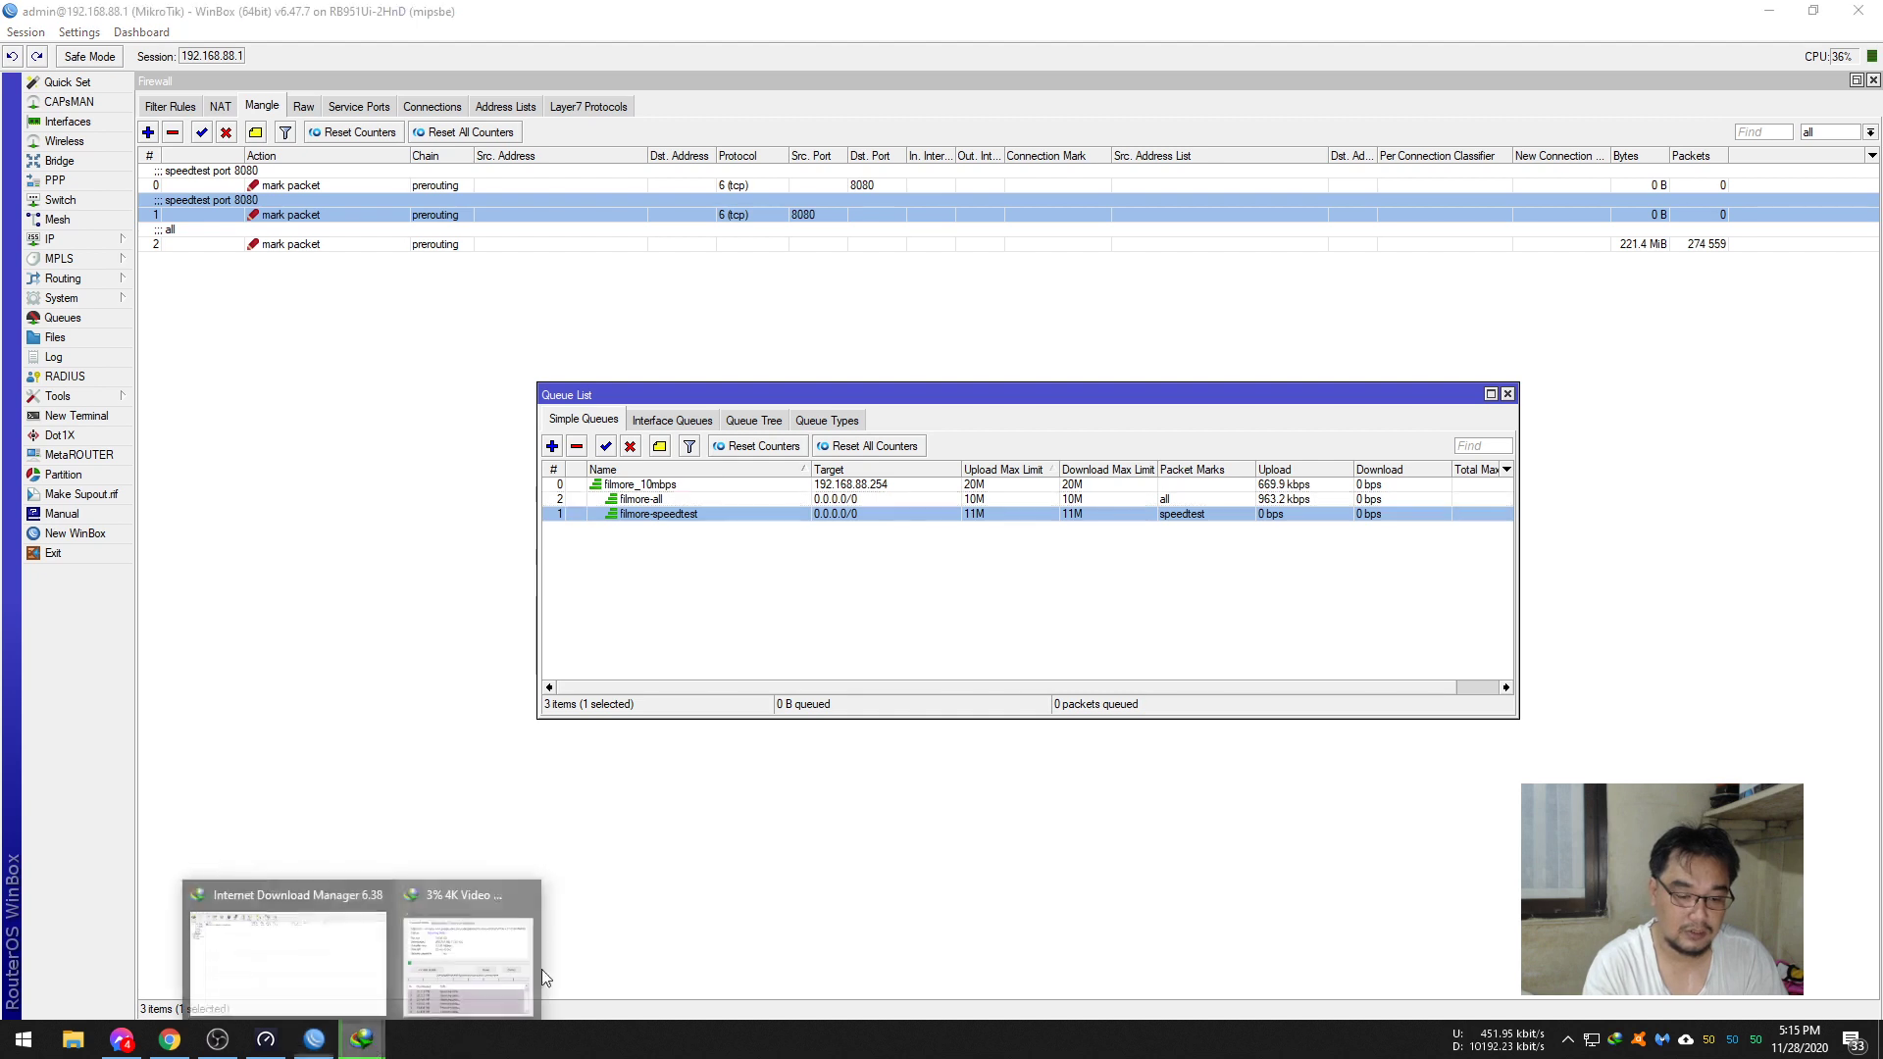
{"action": "left_click", "coordinate": [490, 951]}
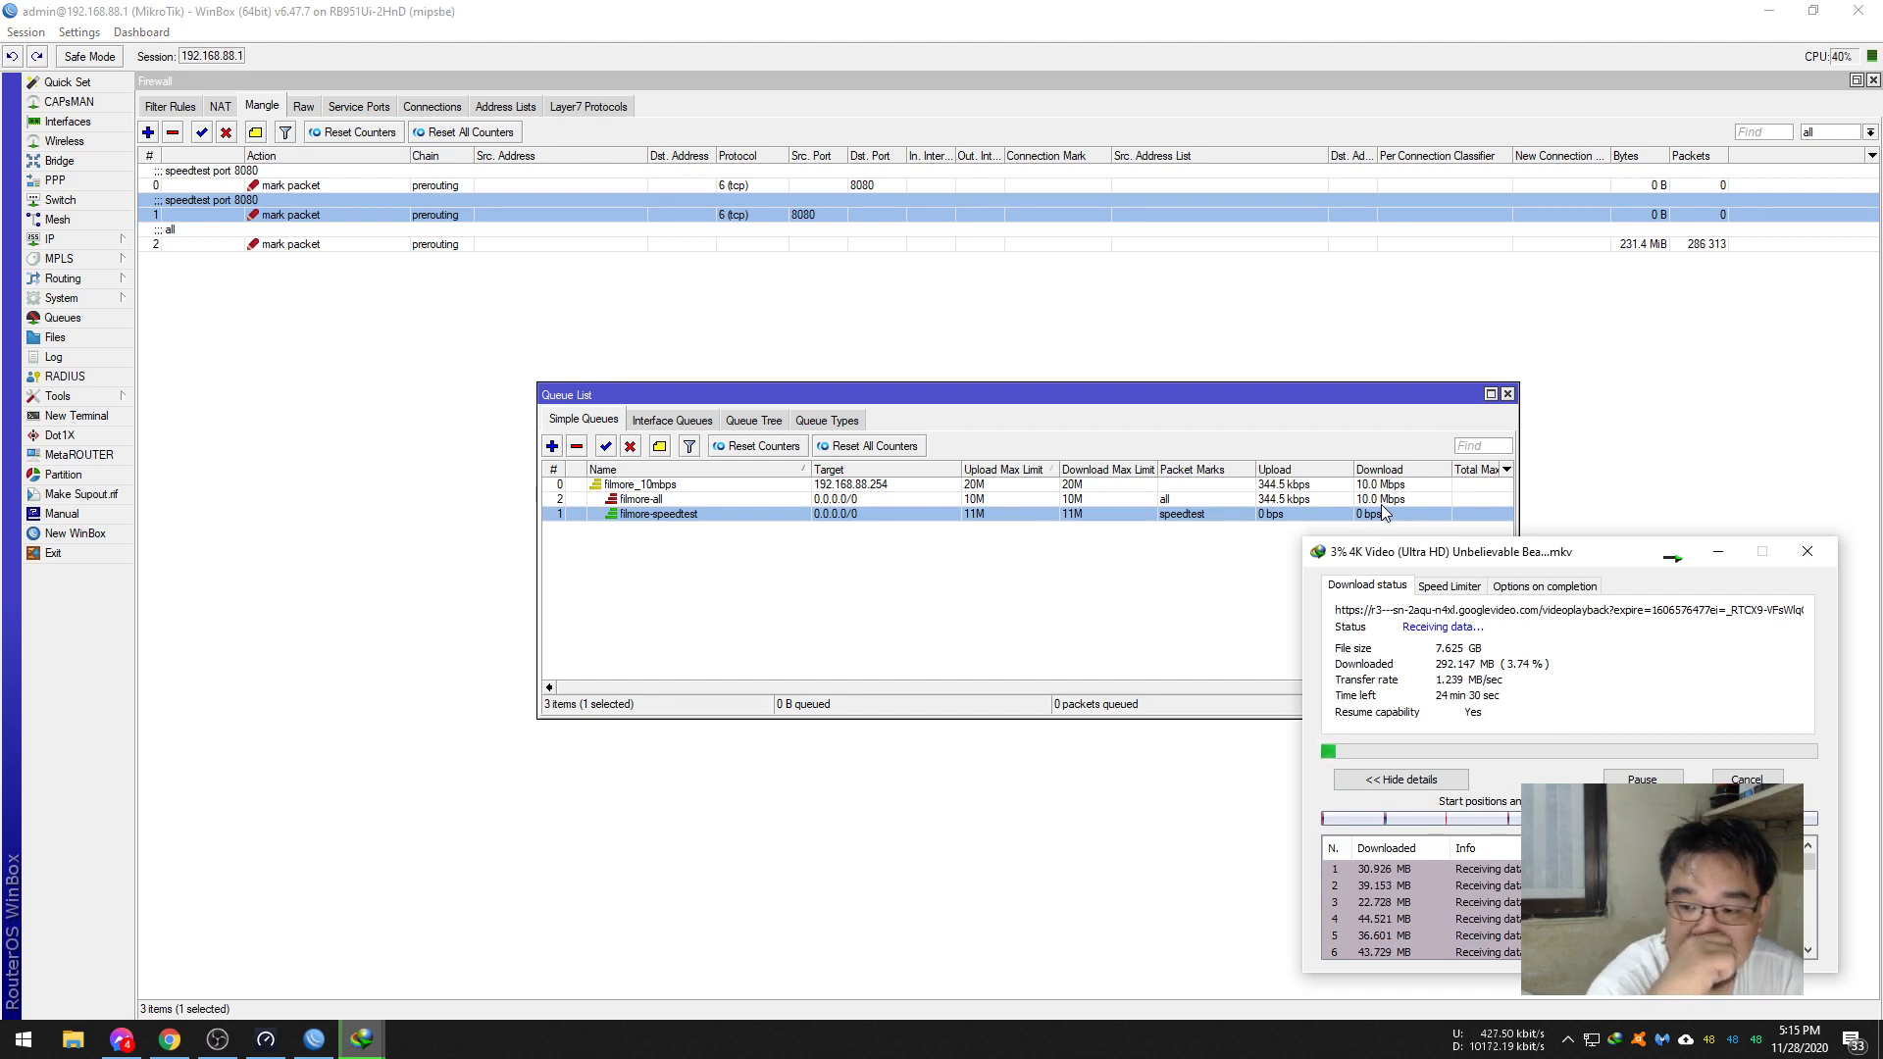
{"action": "left_click", "coordinate": [1636, 776]}
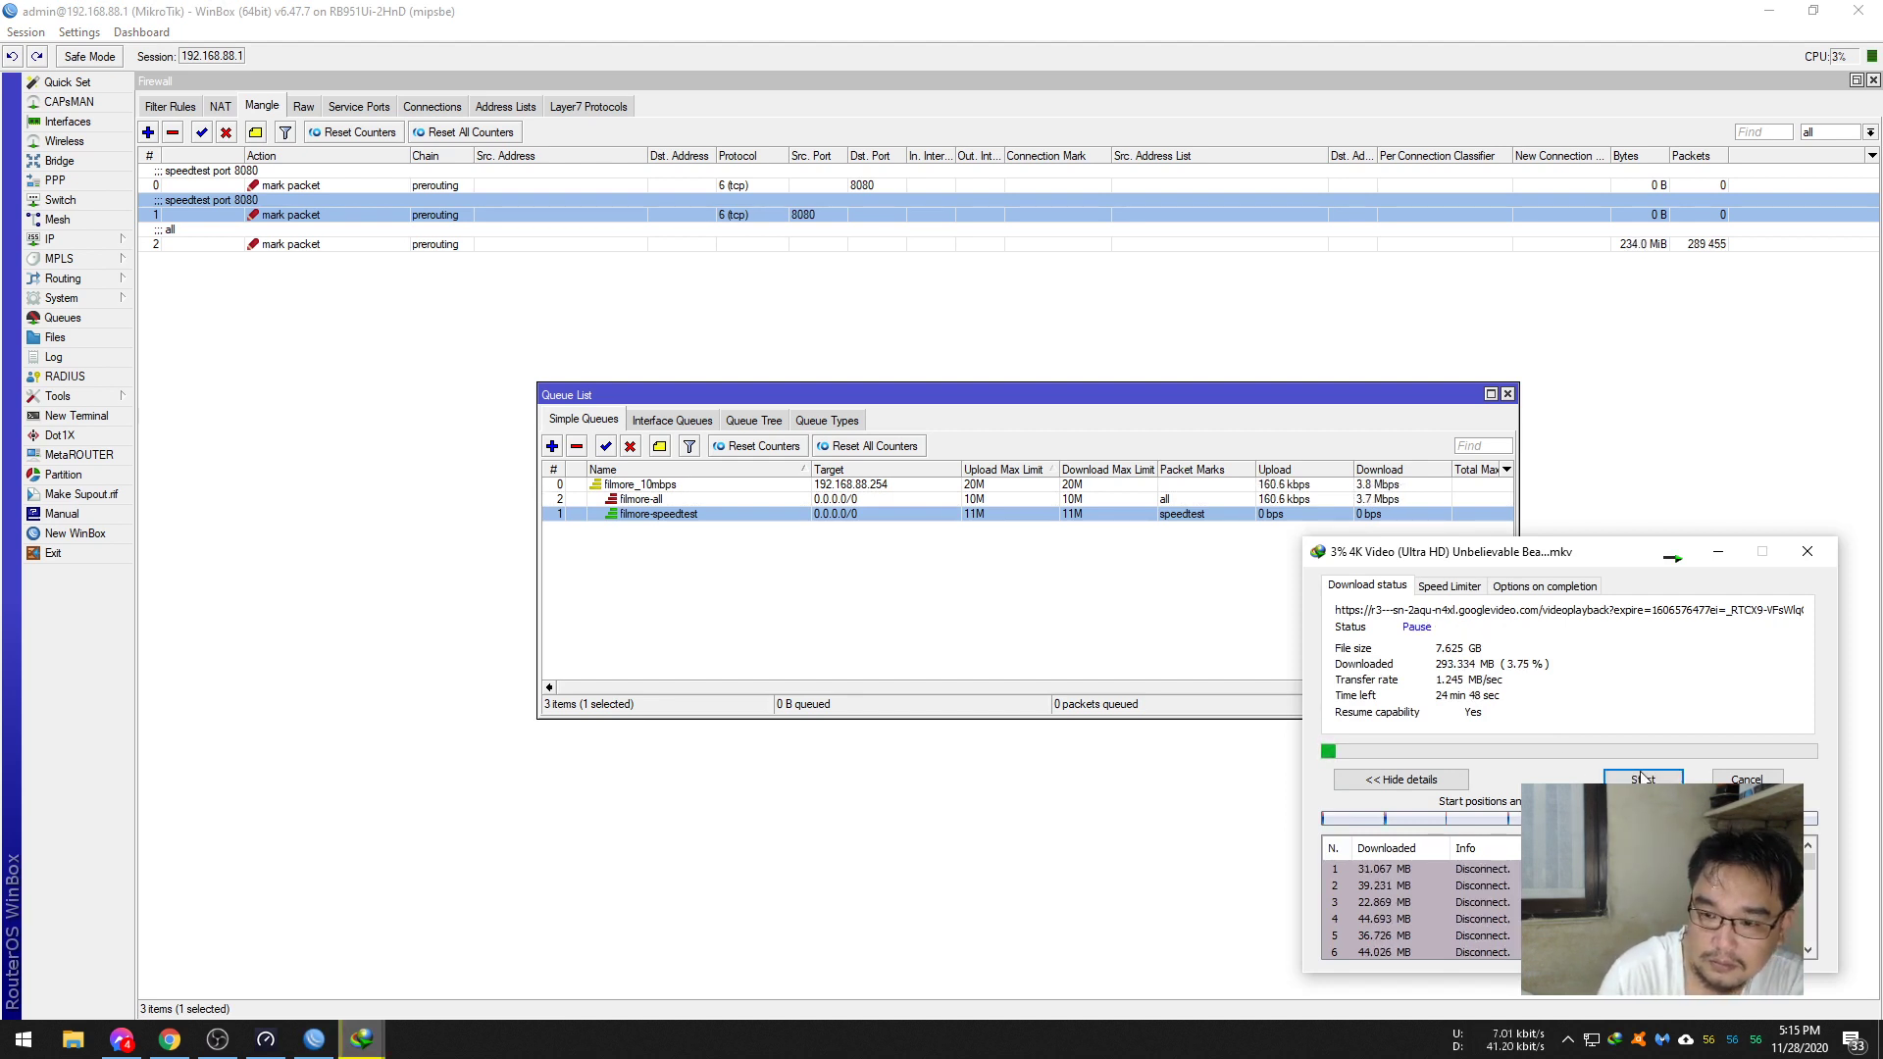
{"action": "left_click", "coordinate": [1642, 778]}
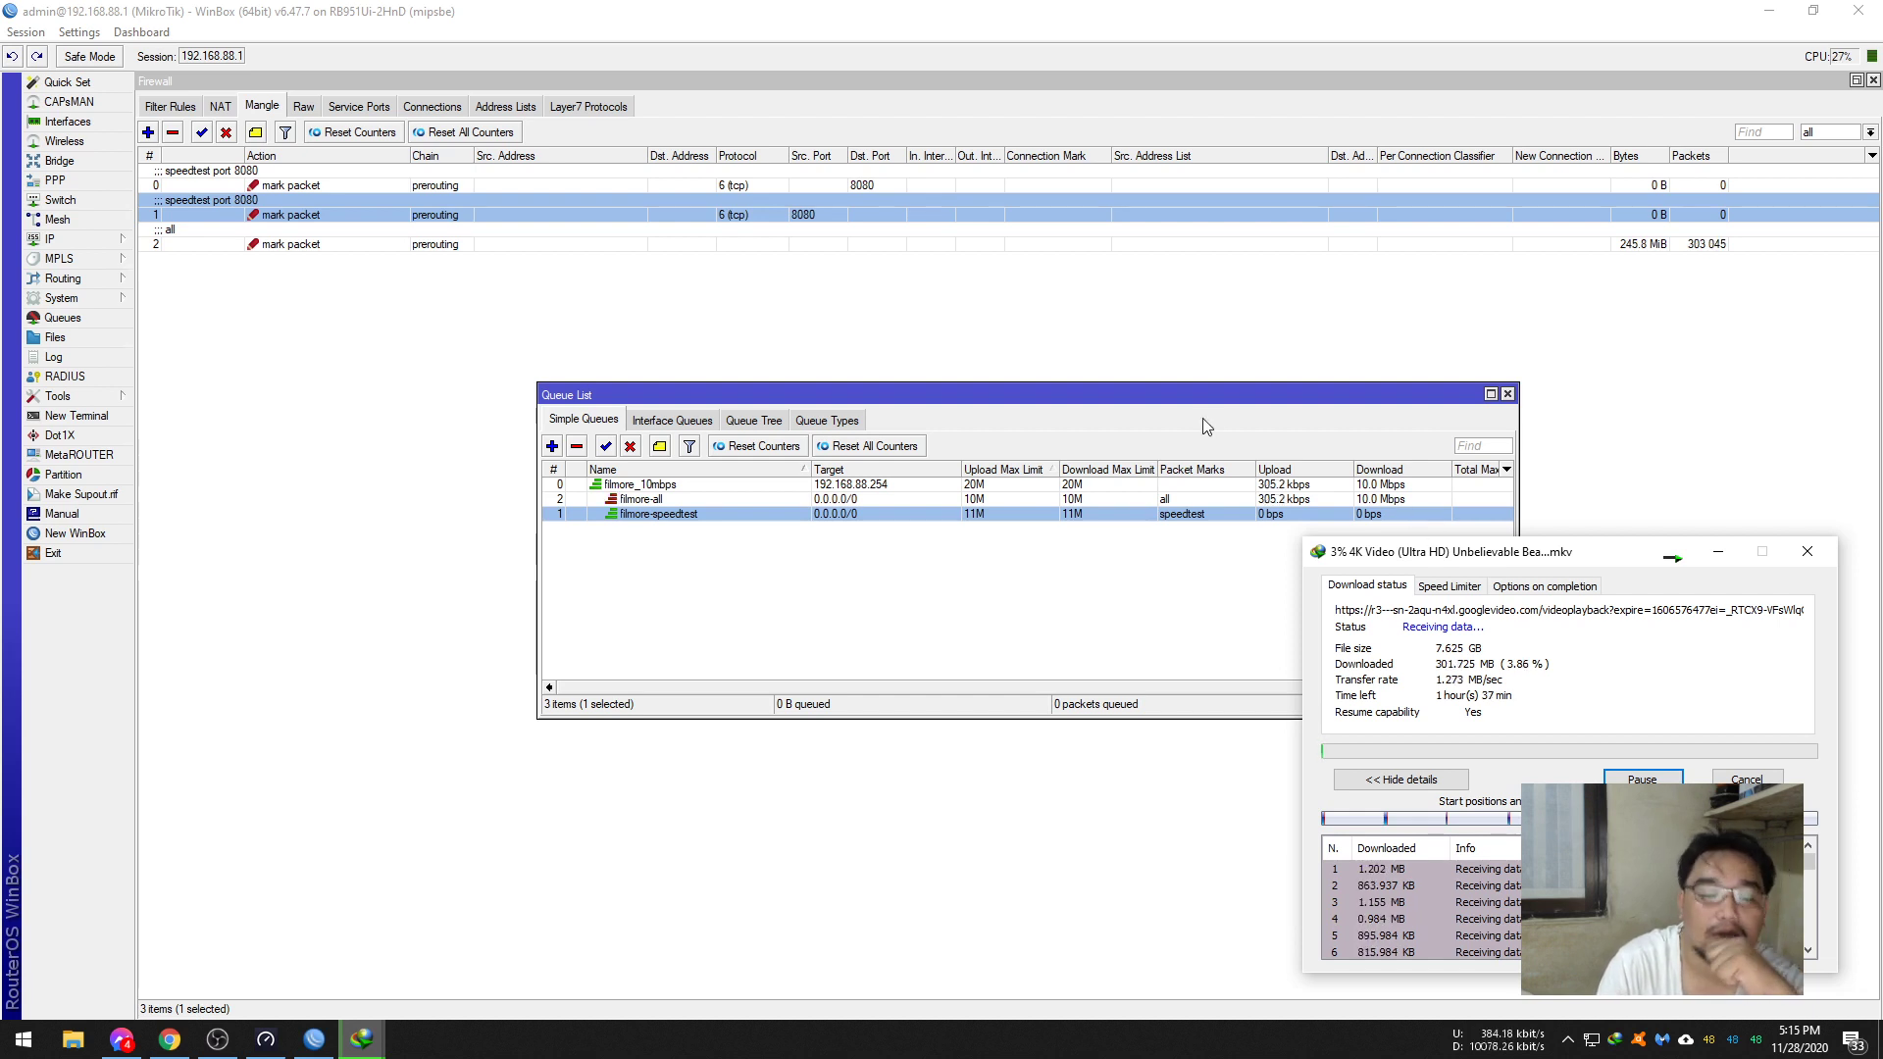
- Place the Speedtest window beside the download status window and run a speed test while the video downloads
{"action": "left_click", "coordinate": [266, 1040]}
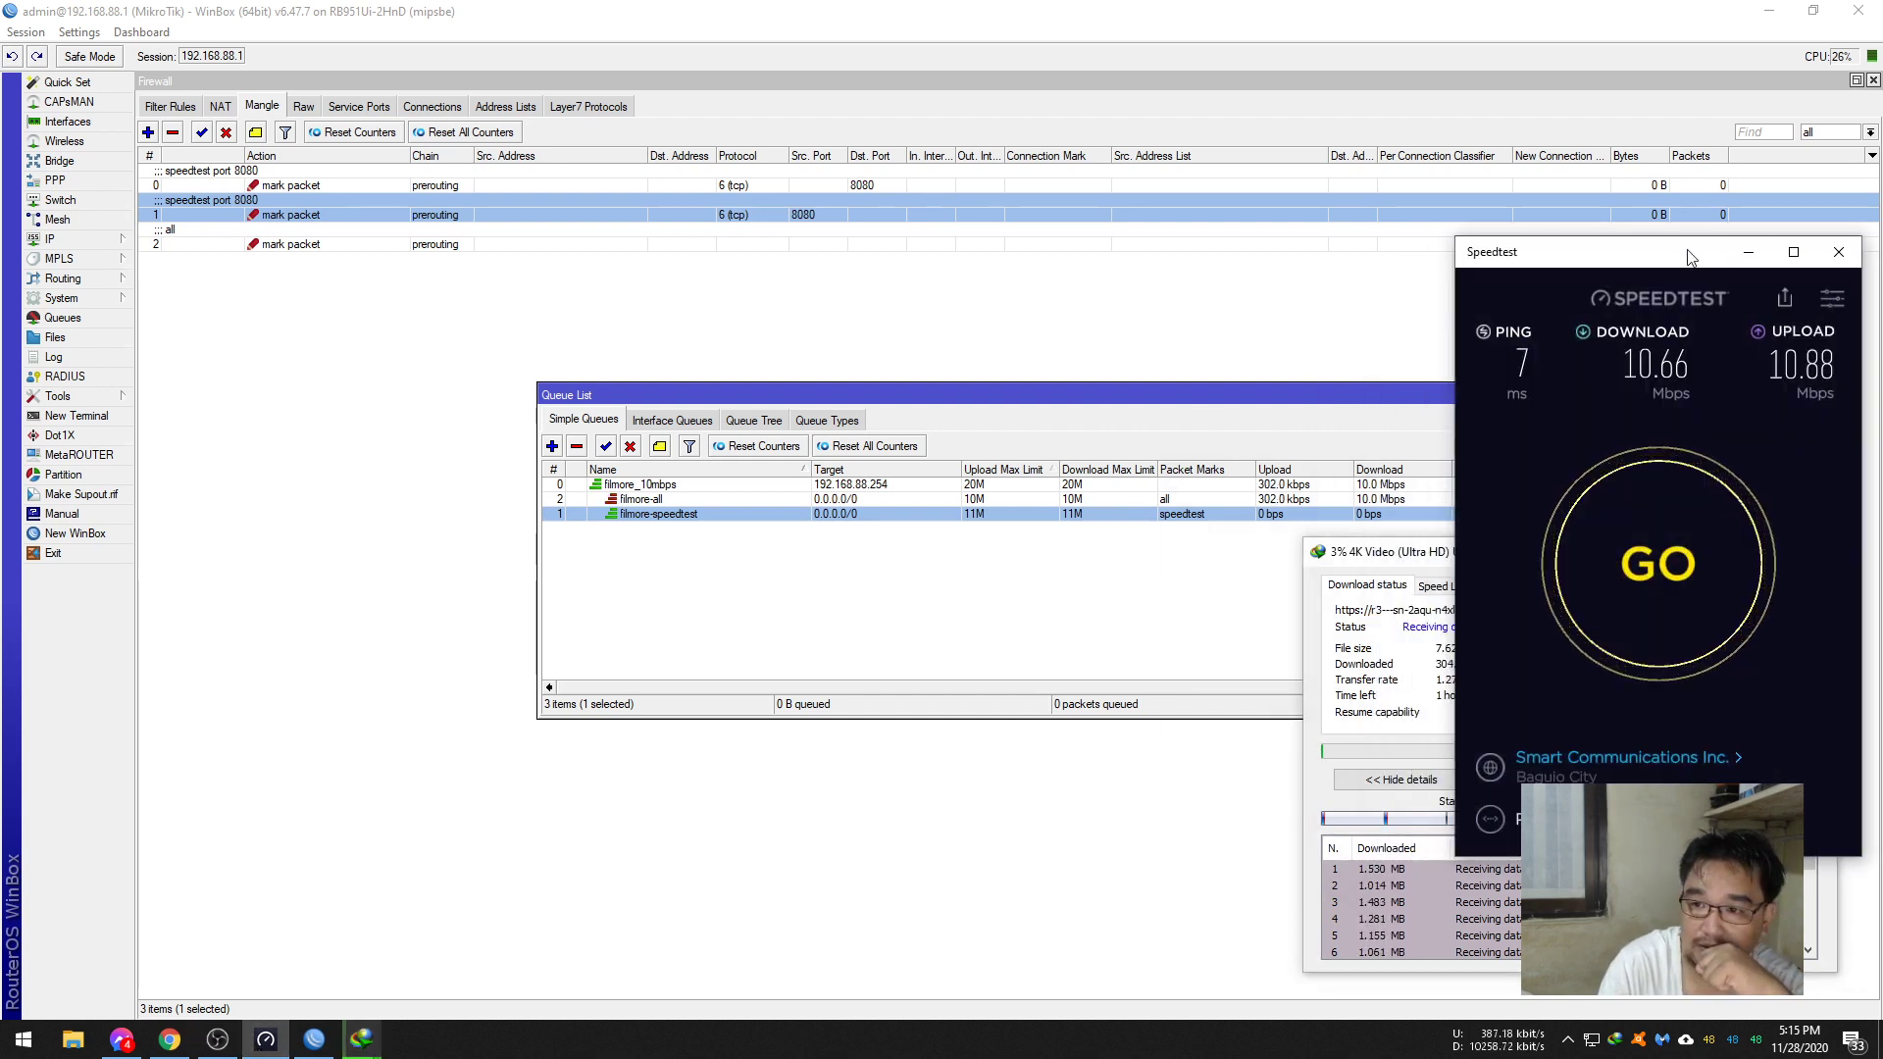
{"action": "left_click_drag", "start_coordinate": [1688, 257], "coordinate": [1117, 563]}
{"action": "left_click", "coordinate": [1064, 877]}
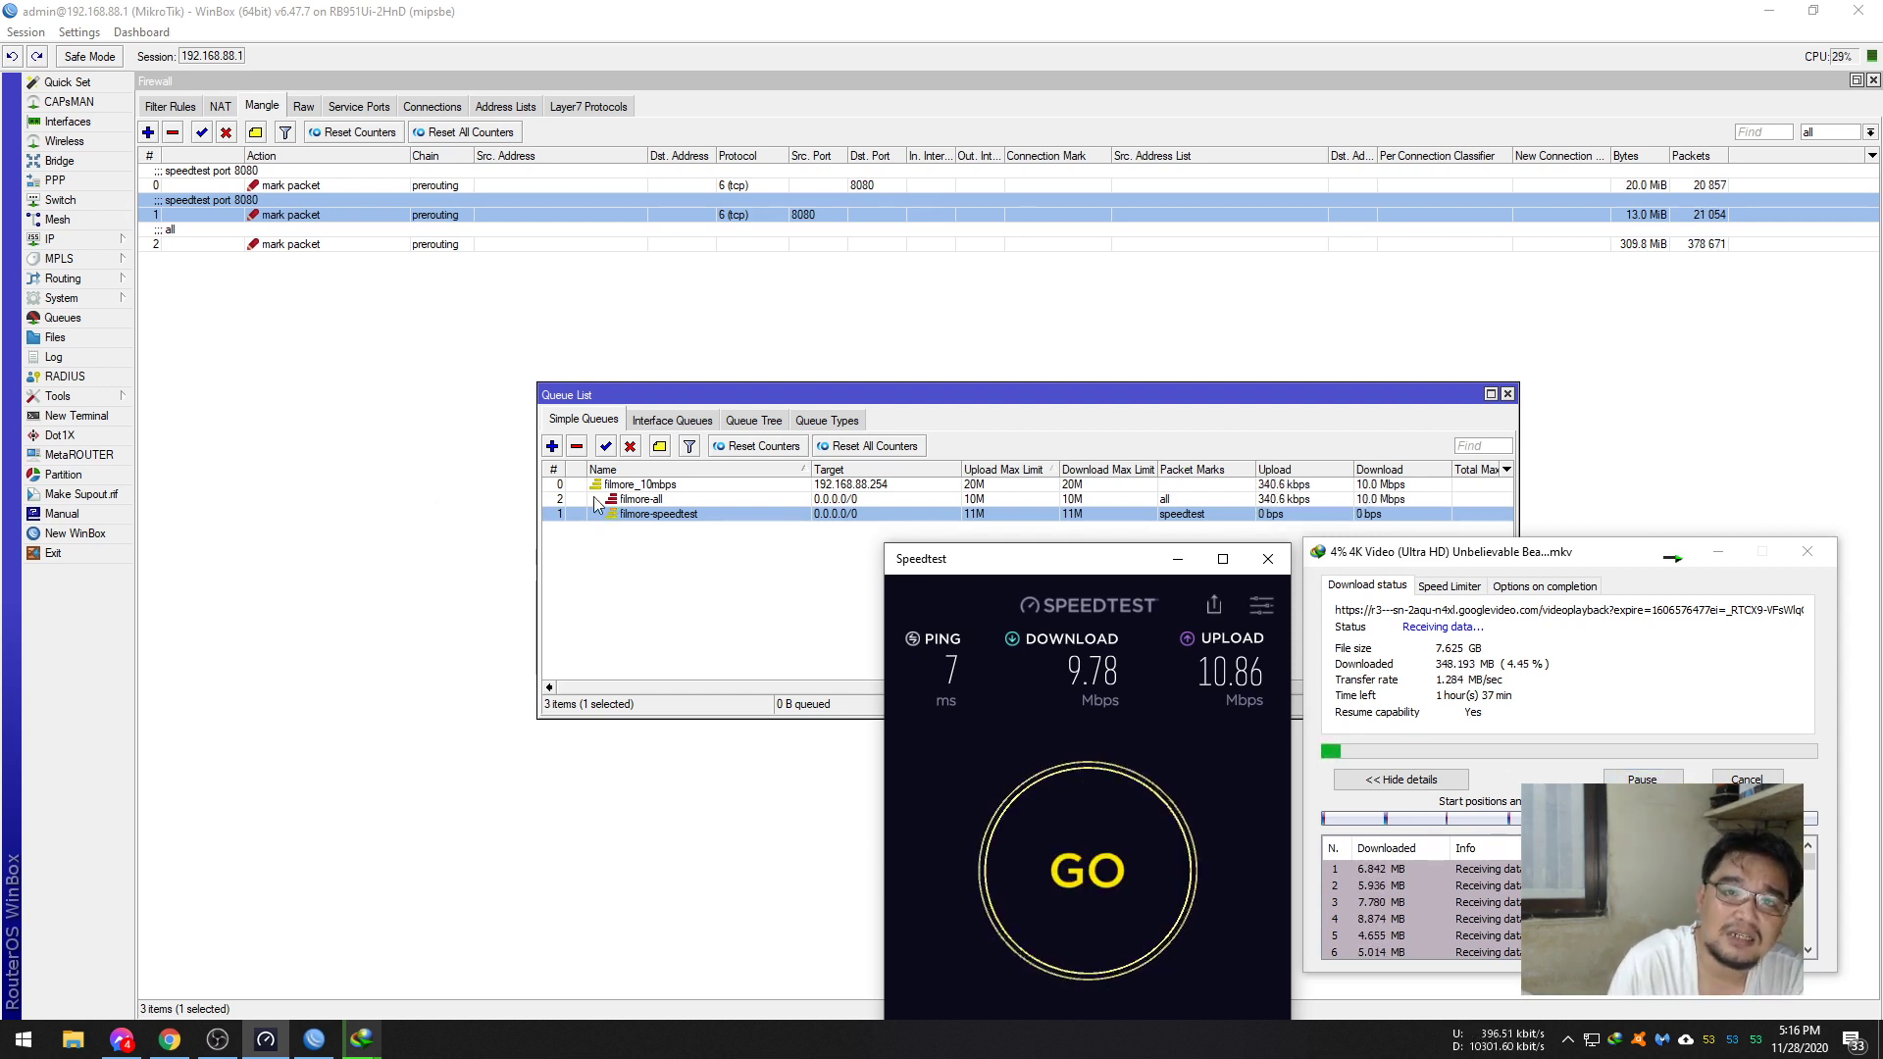
- Pause the video download and close the queue list to return to the mangle rules
{"action": "left_click", "coordinate": [1668, 780]}
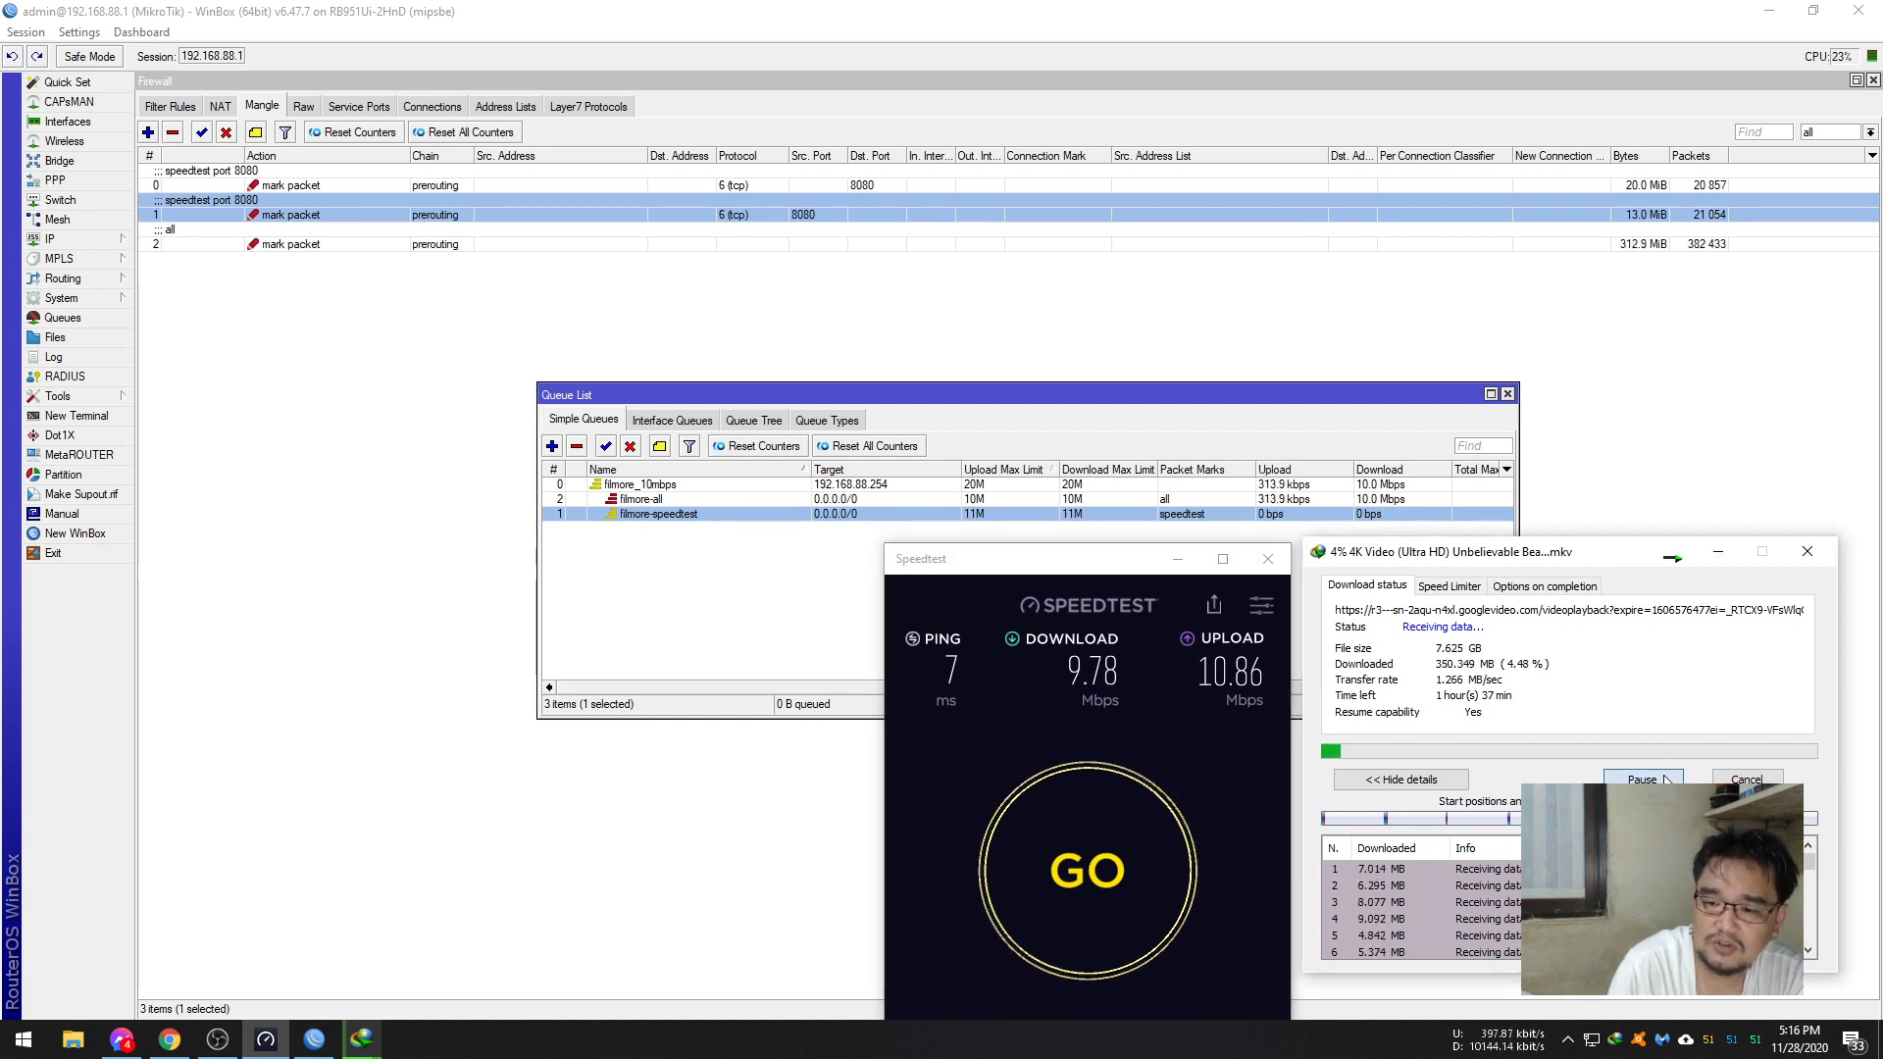
{"action": "left_click", "coordinate": [1507, 394]}
{"action": "left_click", "coordinate": [1507, 394]}
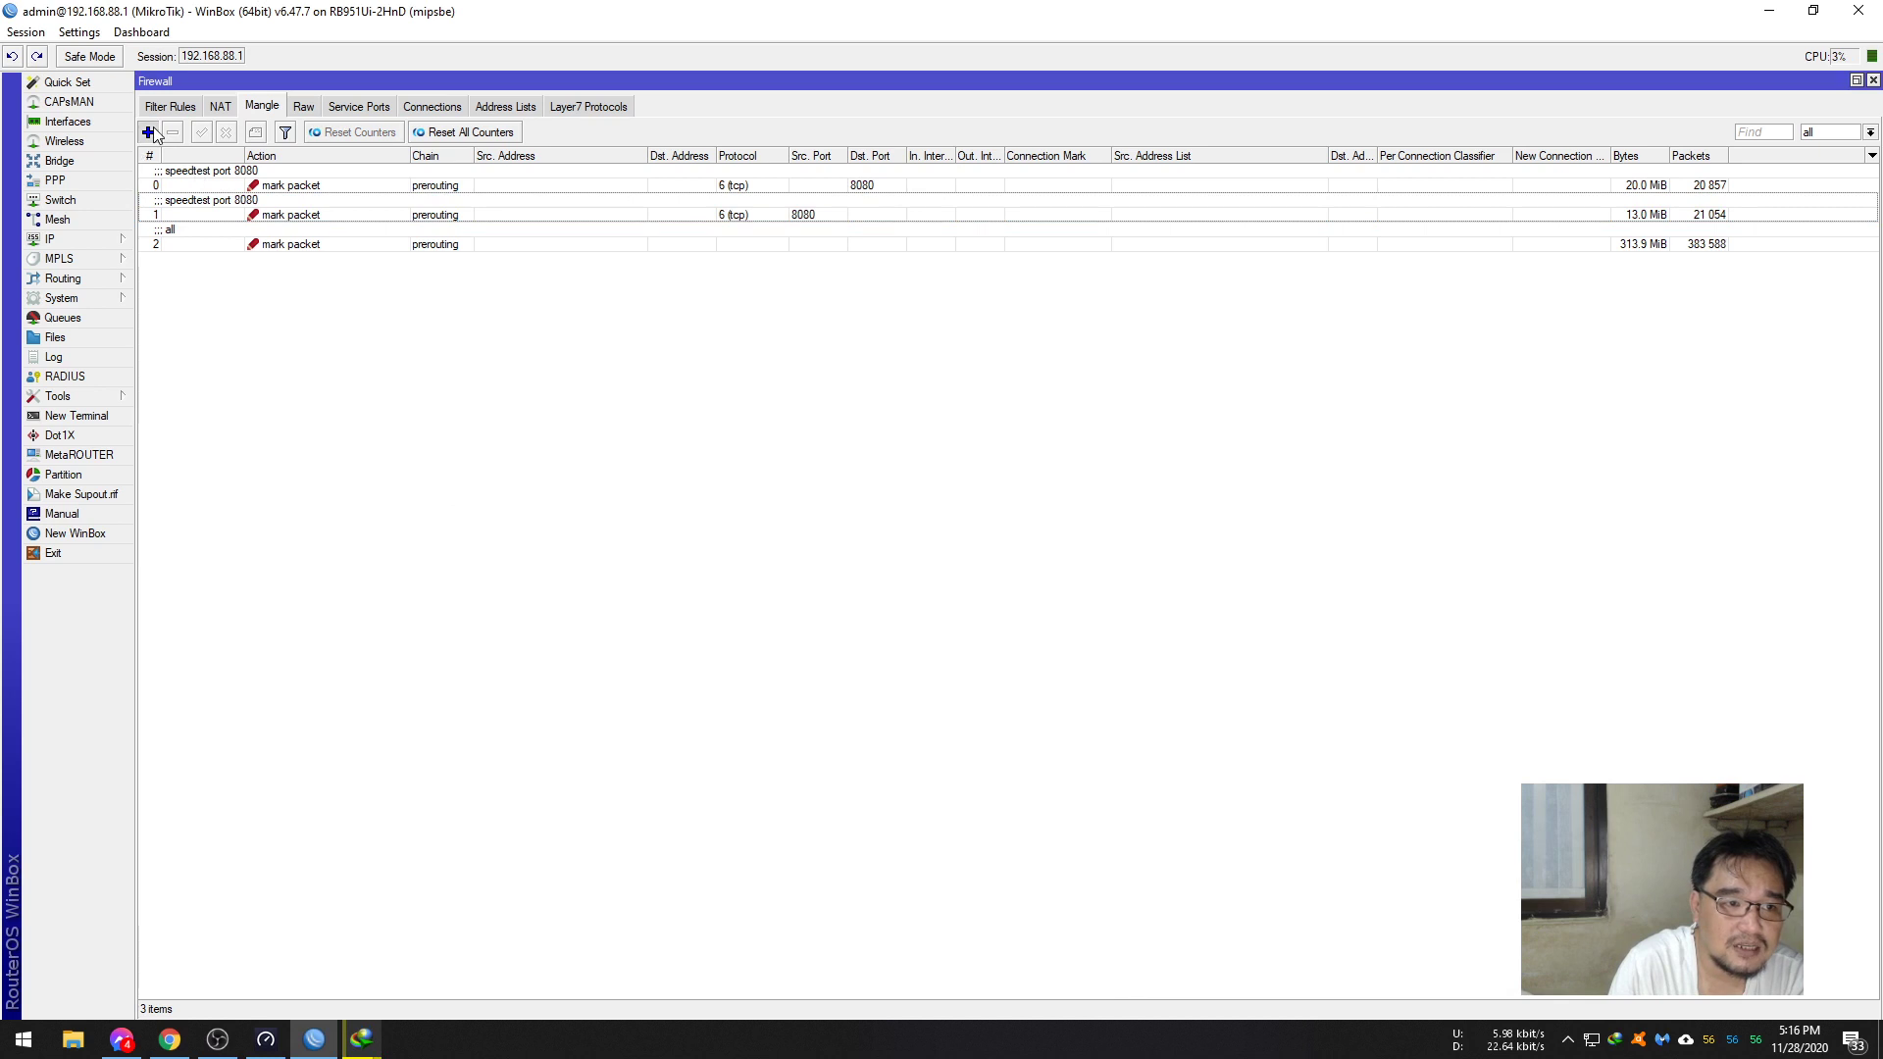
- Review the two Speedtest mangle rules and the general settings of the one matching destination port 8080
{"action": "left_click", "coordinate": [148, 132]}
{"action": "key", "text": "Escape"}
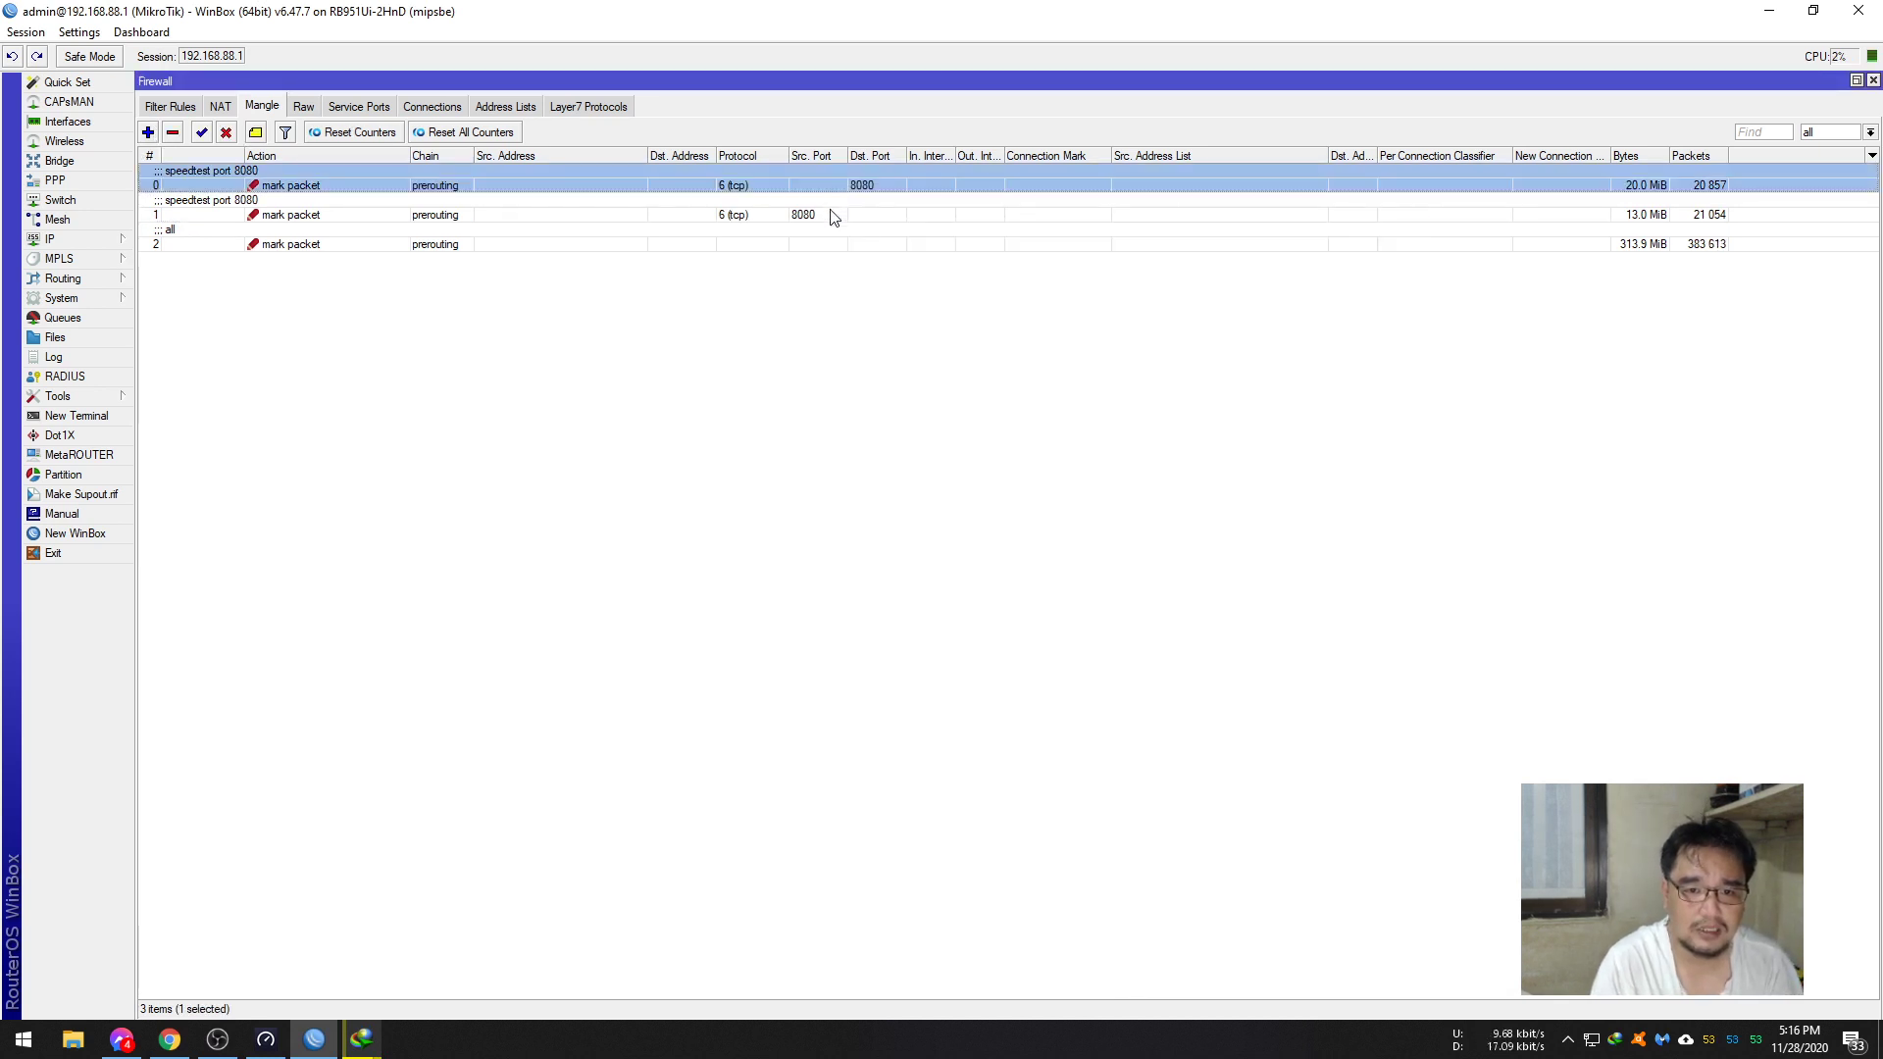
{"action": "left_click", "coordinate": [832, 216], "text": "ctrl"}
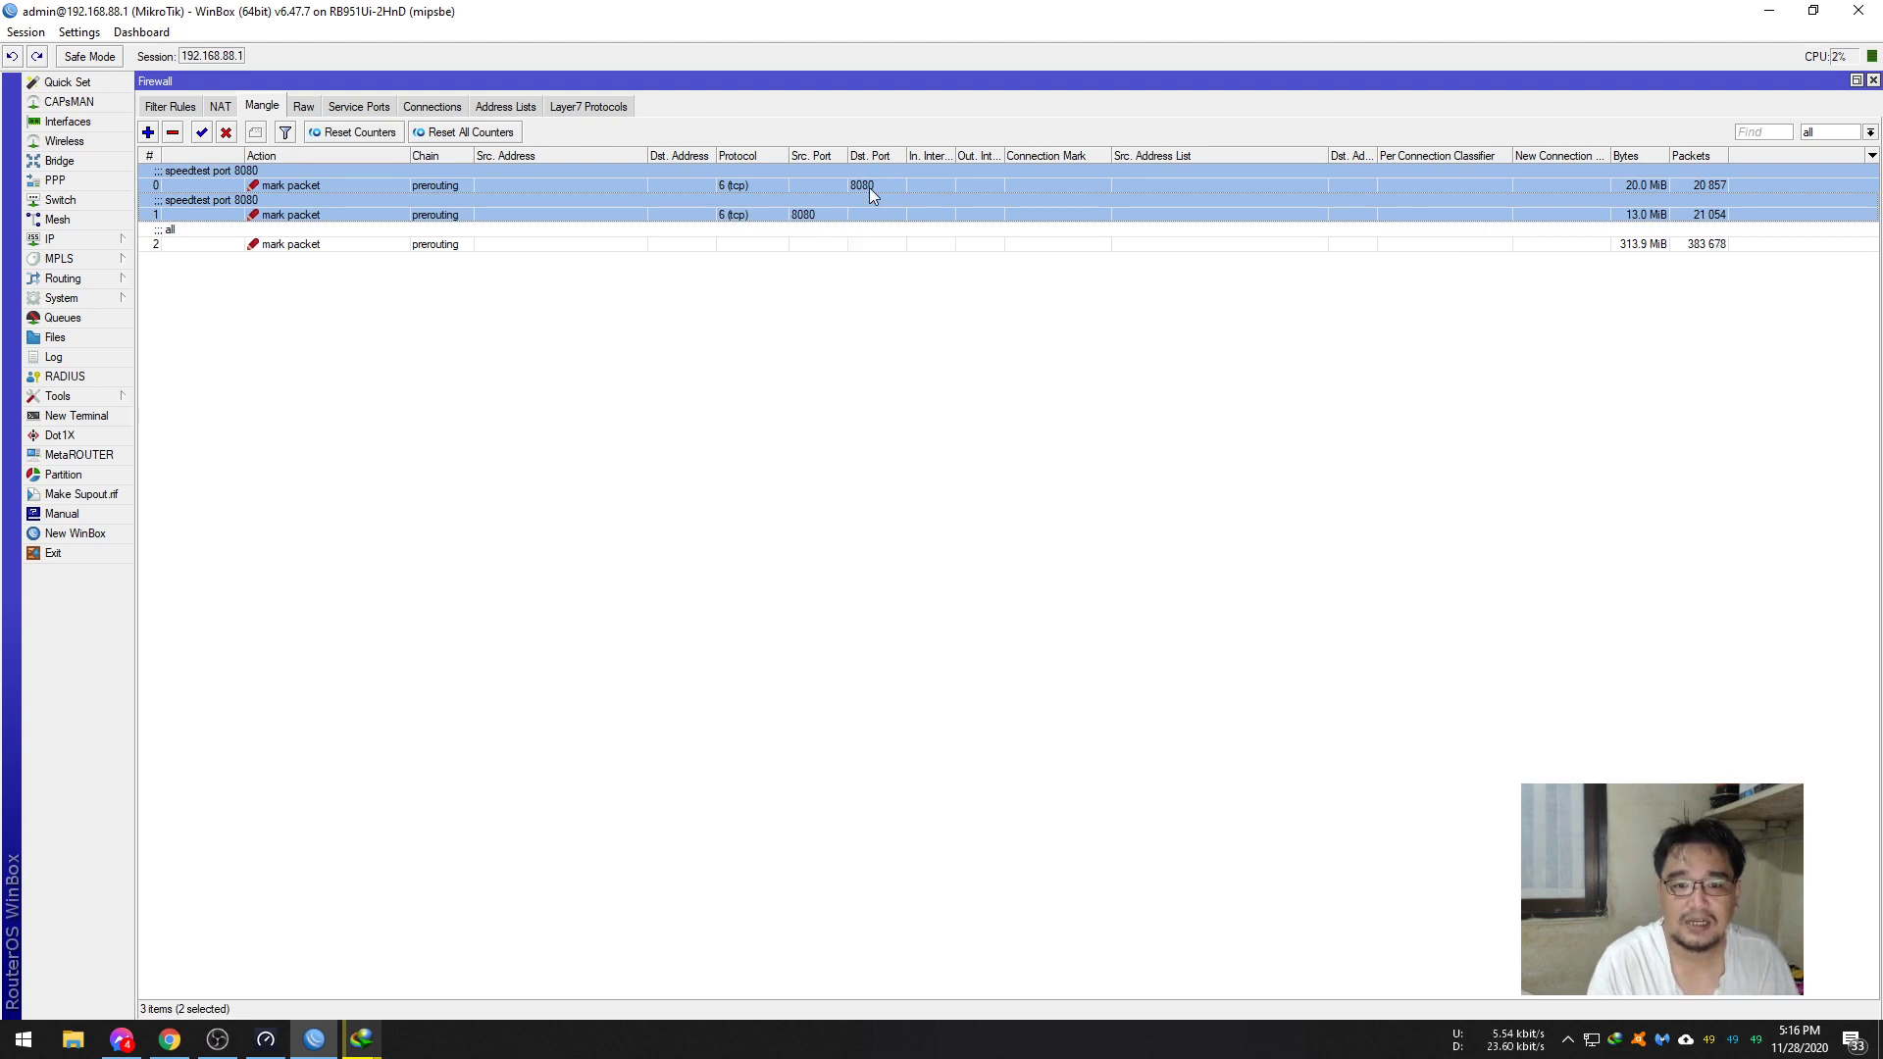
{"action": "double_click", "coordinate": [343, 186]}
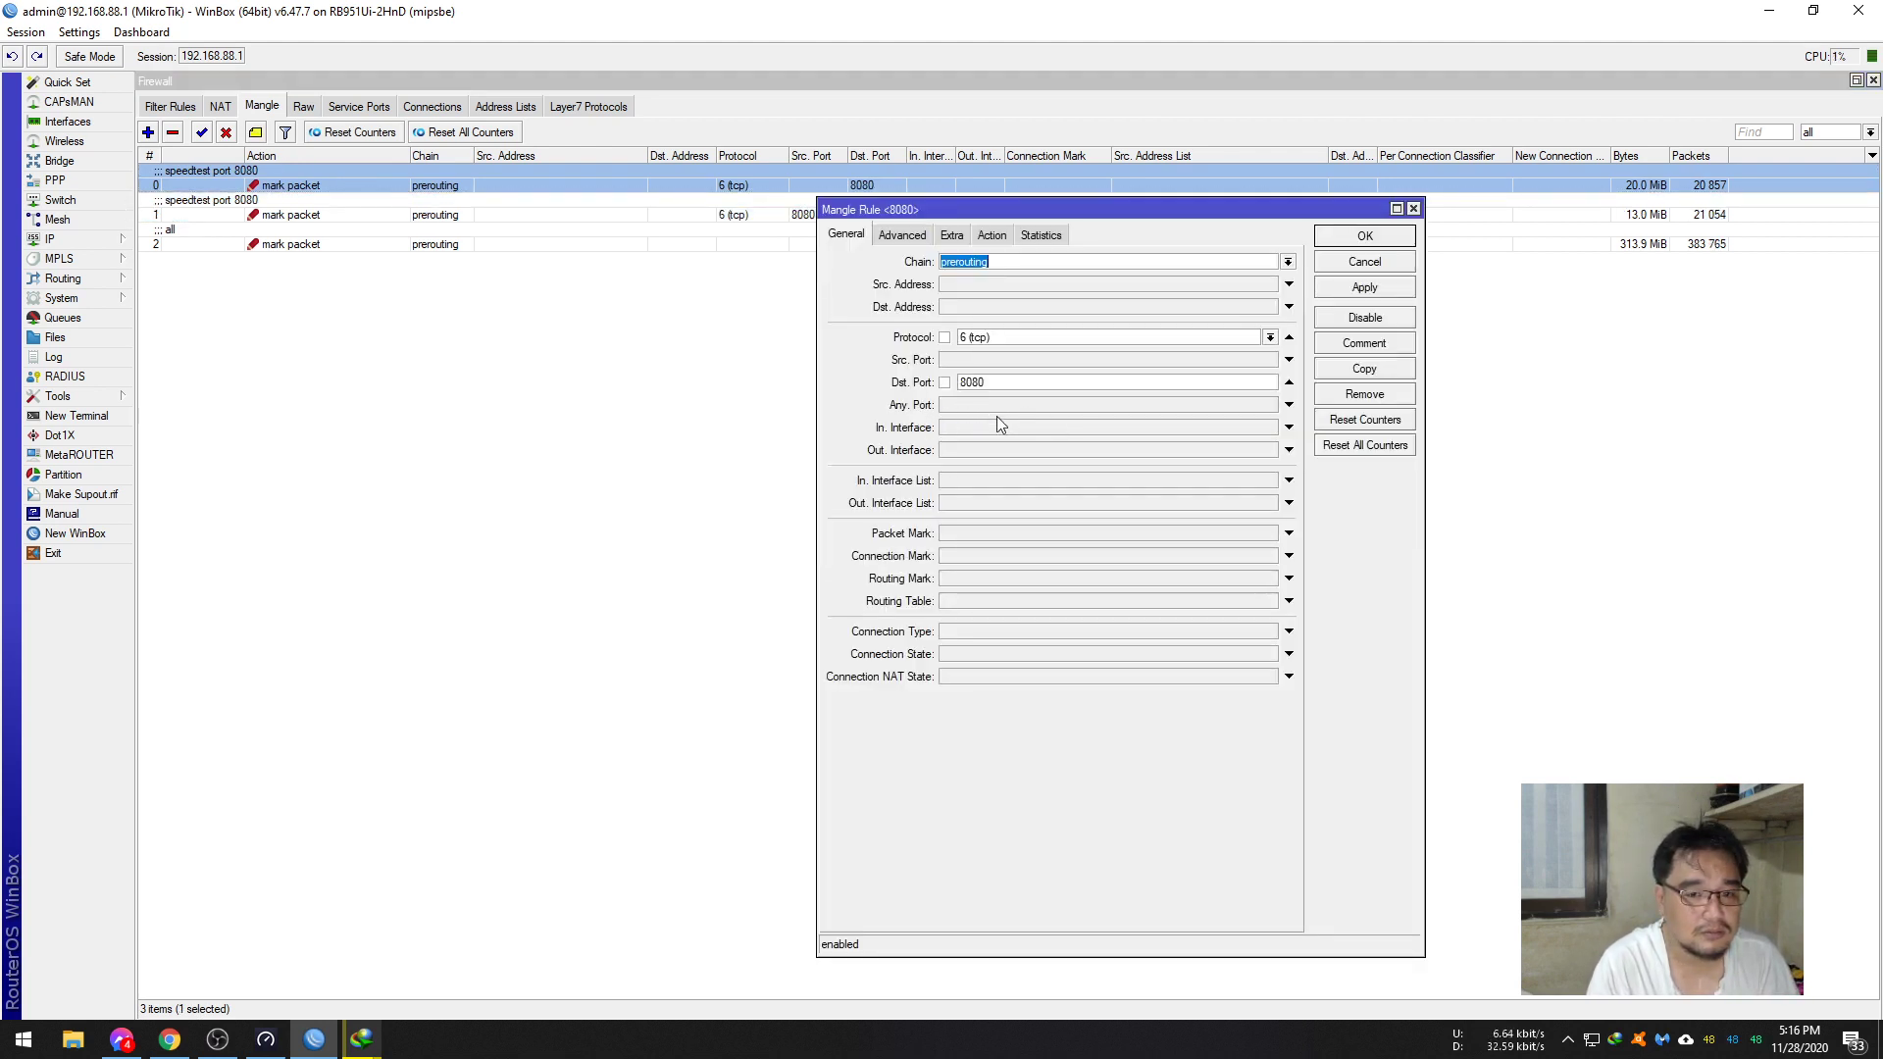
{"action": "key", "text": "Escape"}
- Add a prerouting mangle rule matching protocol 6 (tcp) with Any. Port 8080 and save it
{"action": "left_click", "coordinate": [148, 131]}
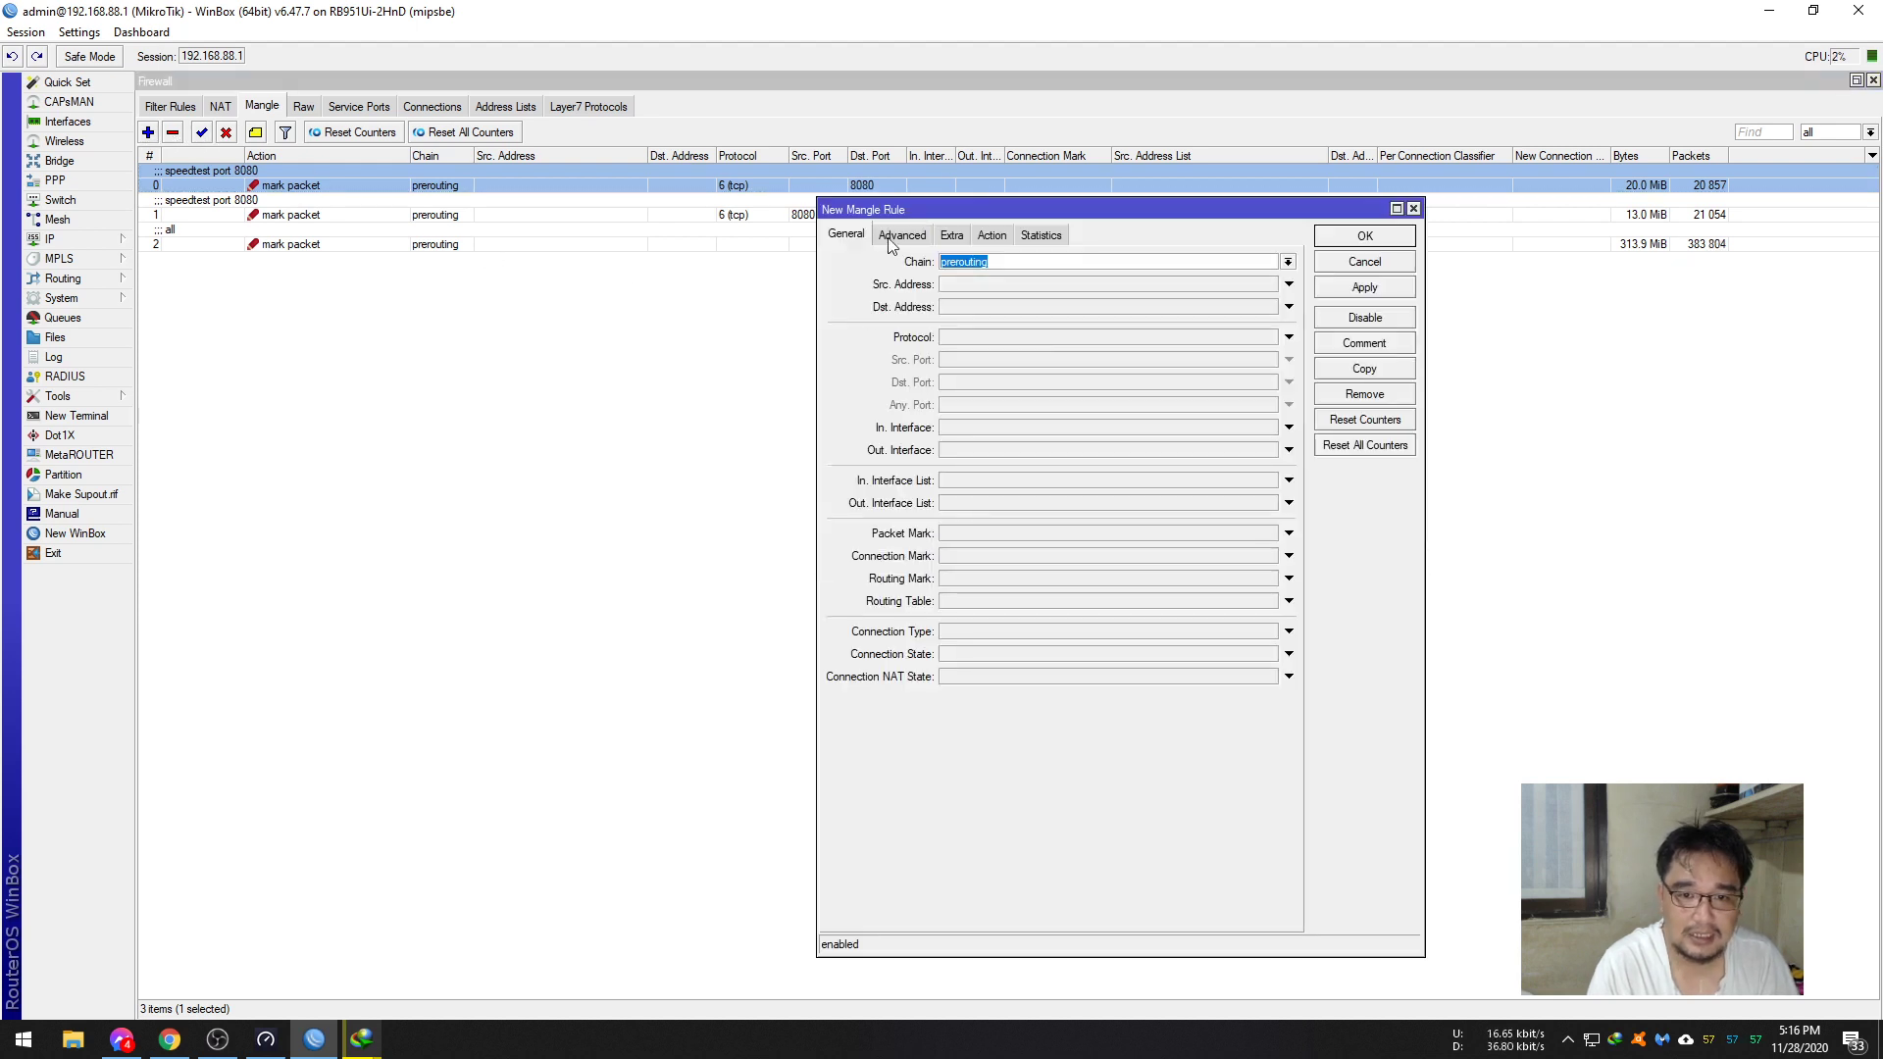
{"action": "left_click", "coordinate": [937, 337]}
{"action": "left_click", "coordinate": [974, 405]}
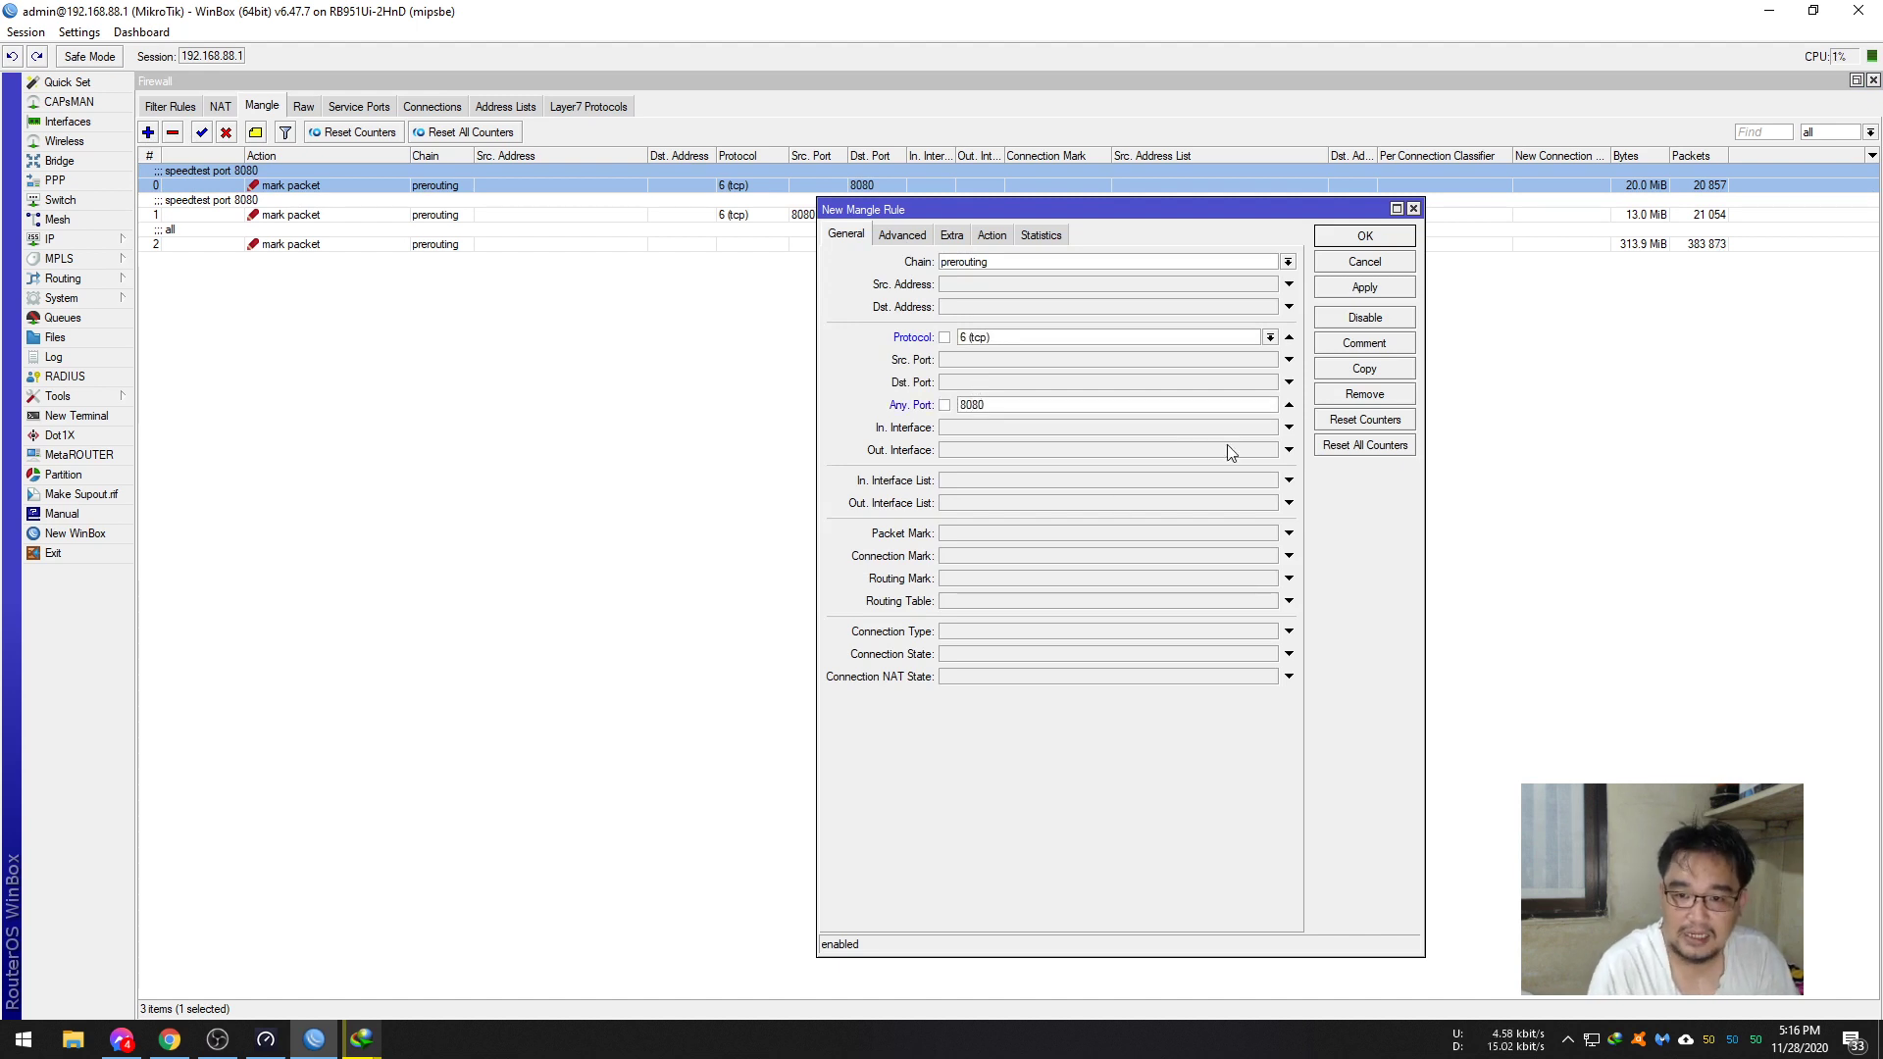
{"action": "left_click", "coordinate": [1365, 287]}
{"action": "left_click", "coordinate": [1364, 236]}
- Disable both "speedtest port 8080" mark-packet rules and move the new accept rule above the "all" rule
{"action": "left_click", "coordinate": [587, 213]}
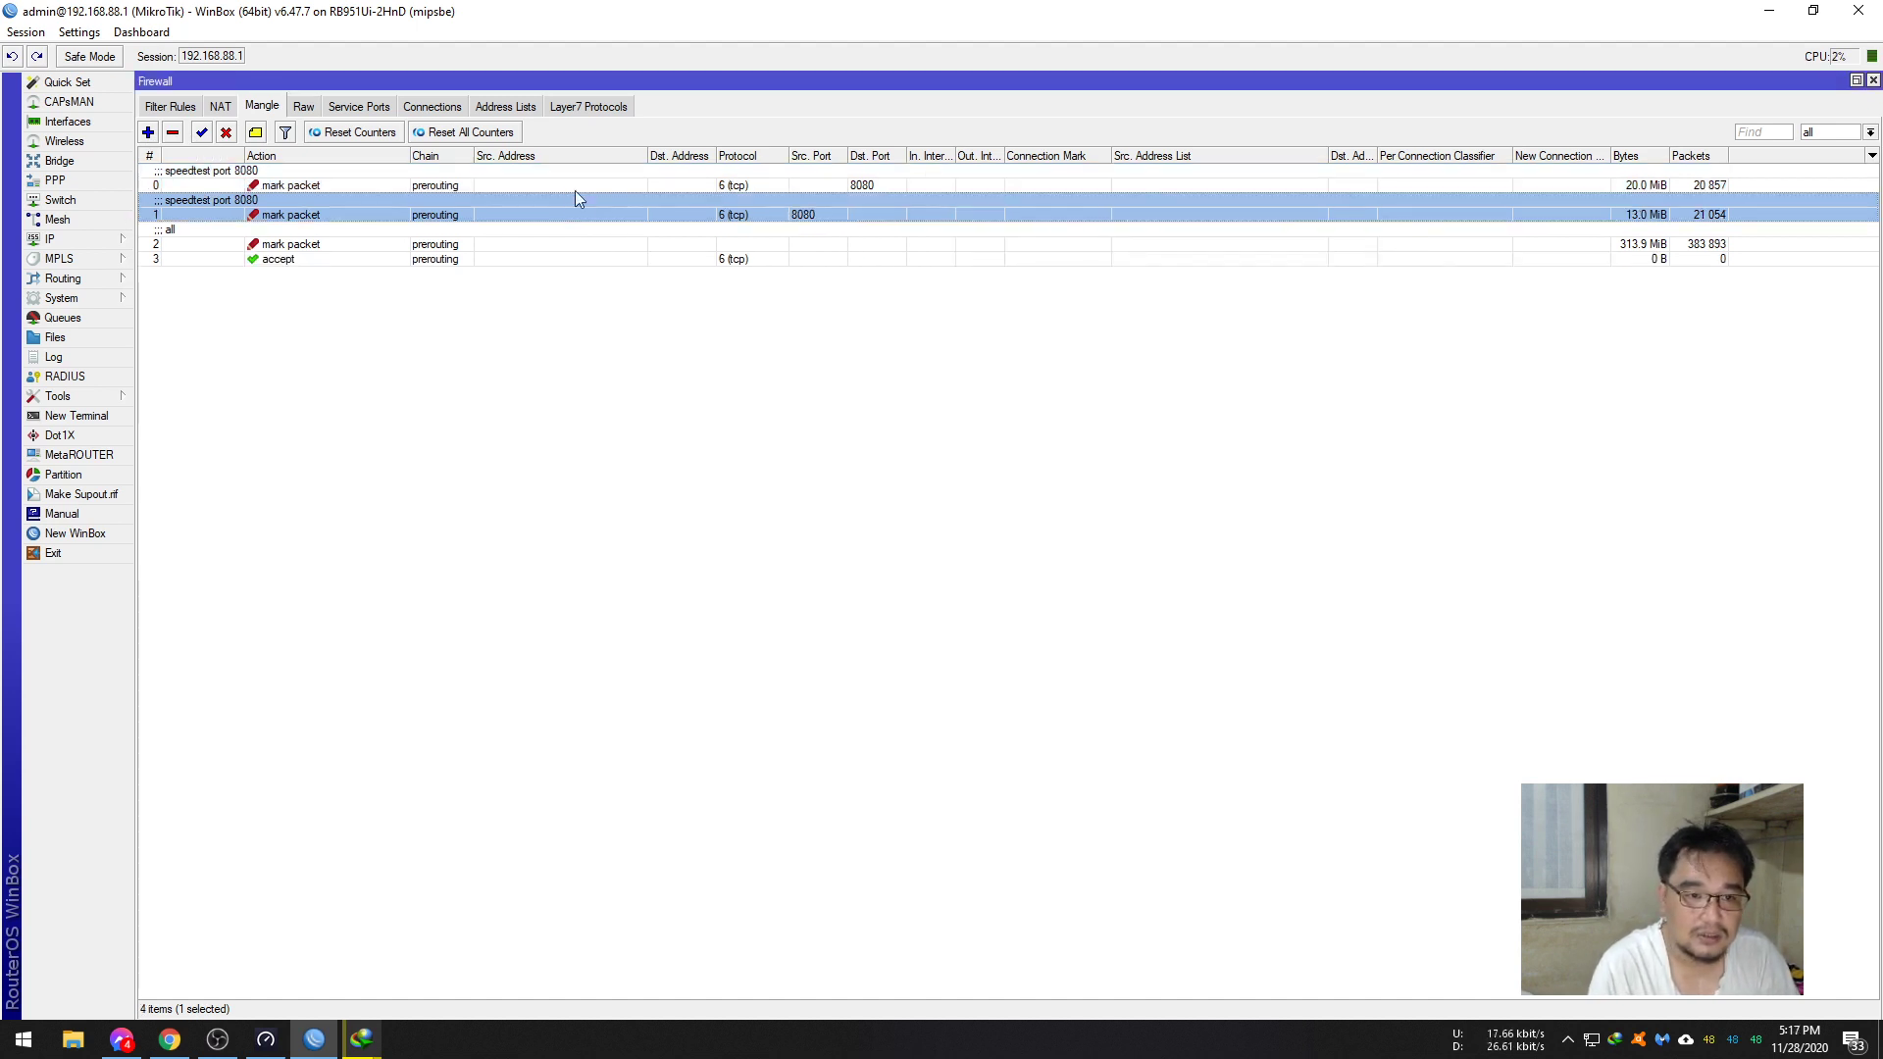
{"action": "left_click", "coordinate": [371, 184], "text": "ctrl"}
{"action": "left_click", "coordinate": [227, 135]}
{"action": "left_click_drag", "start_coordinate": [279, 259], "coordinate": [291, 235]}
- Set the new TCP rule's action to fasttrack connection and apply it
{"action": "double_click", "coordinate": [284, 229]}
{"action": "left_click", "coordinate": [992, 235]}
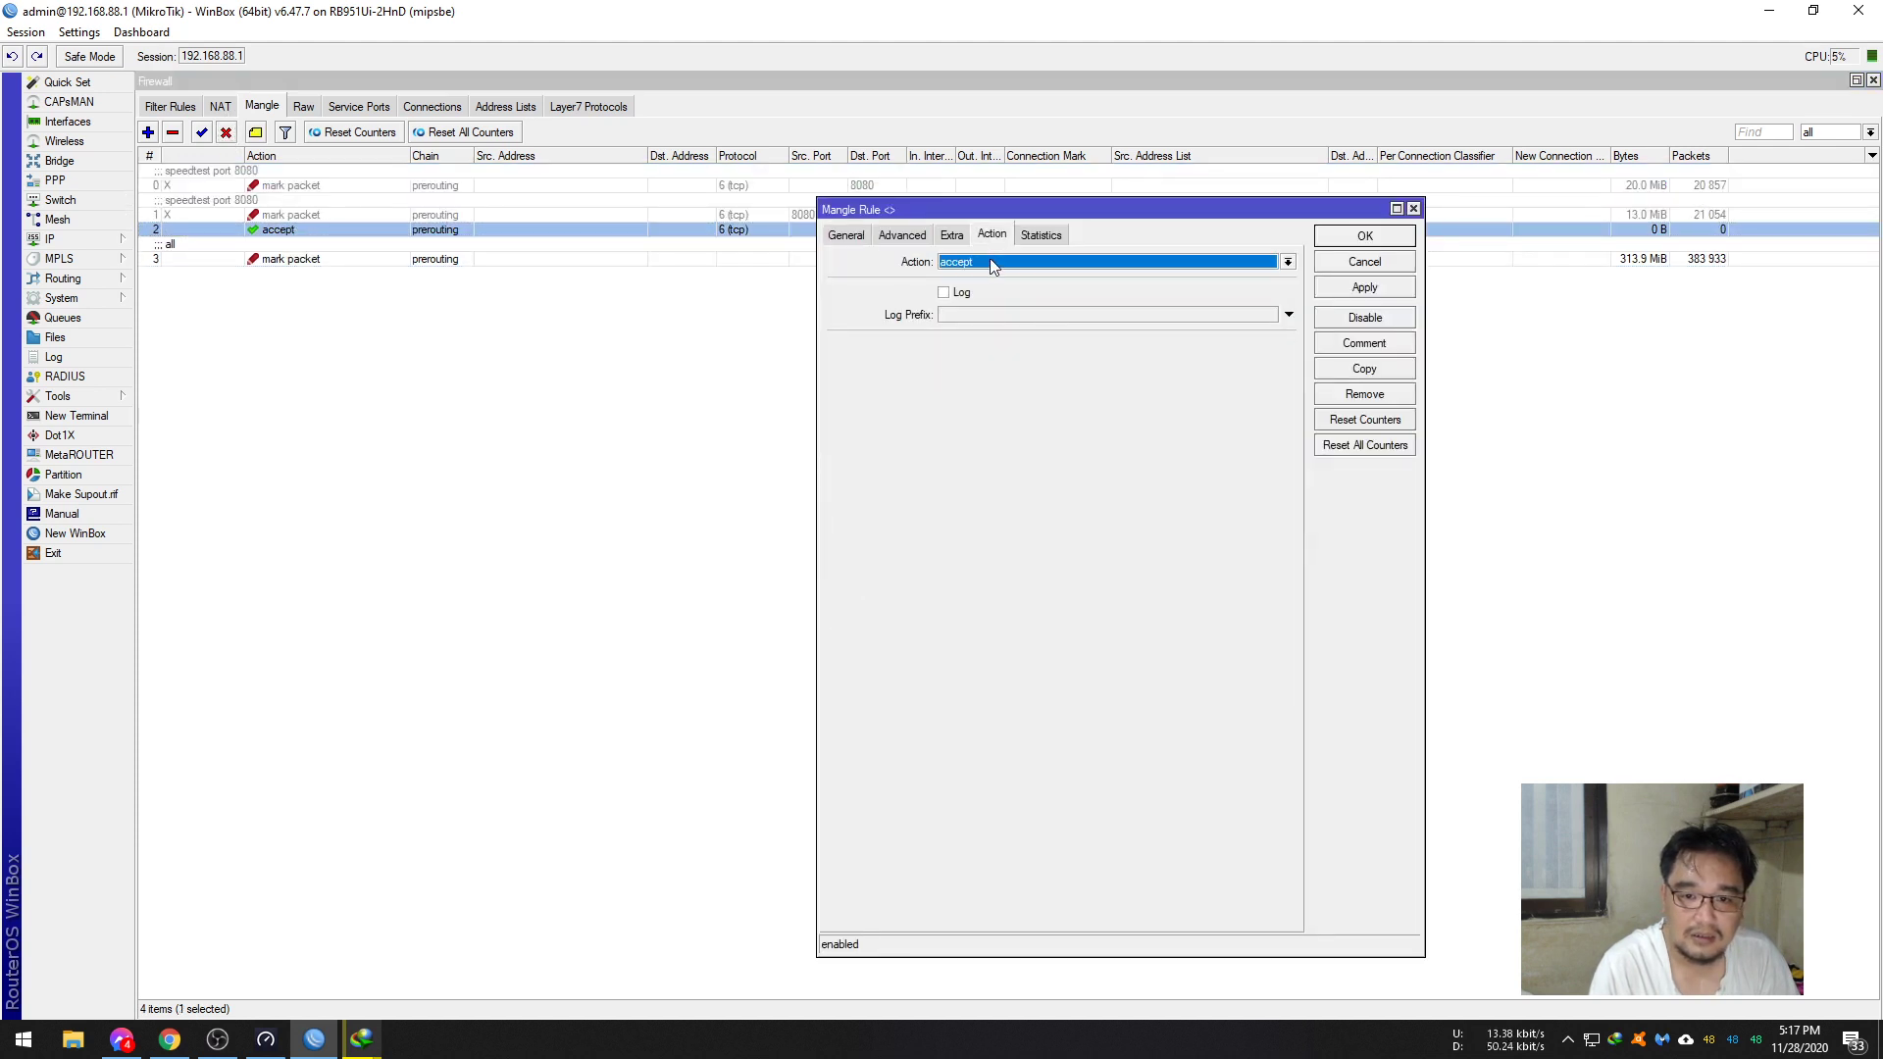
{"action": "left_click", "coordinate": [991, 262]}
{"action": "left_click", "coordinate": [1032, 343]}
{"action": "left_click", "coordinate": [1364, 286]}
{"action": "left_click", "coordinate": [1361, 263]}
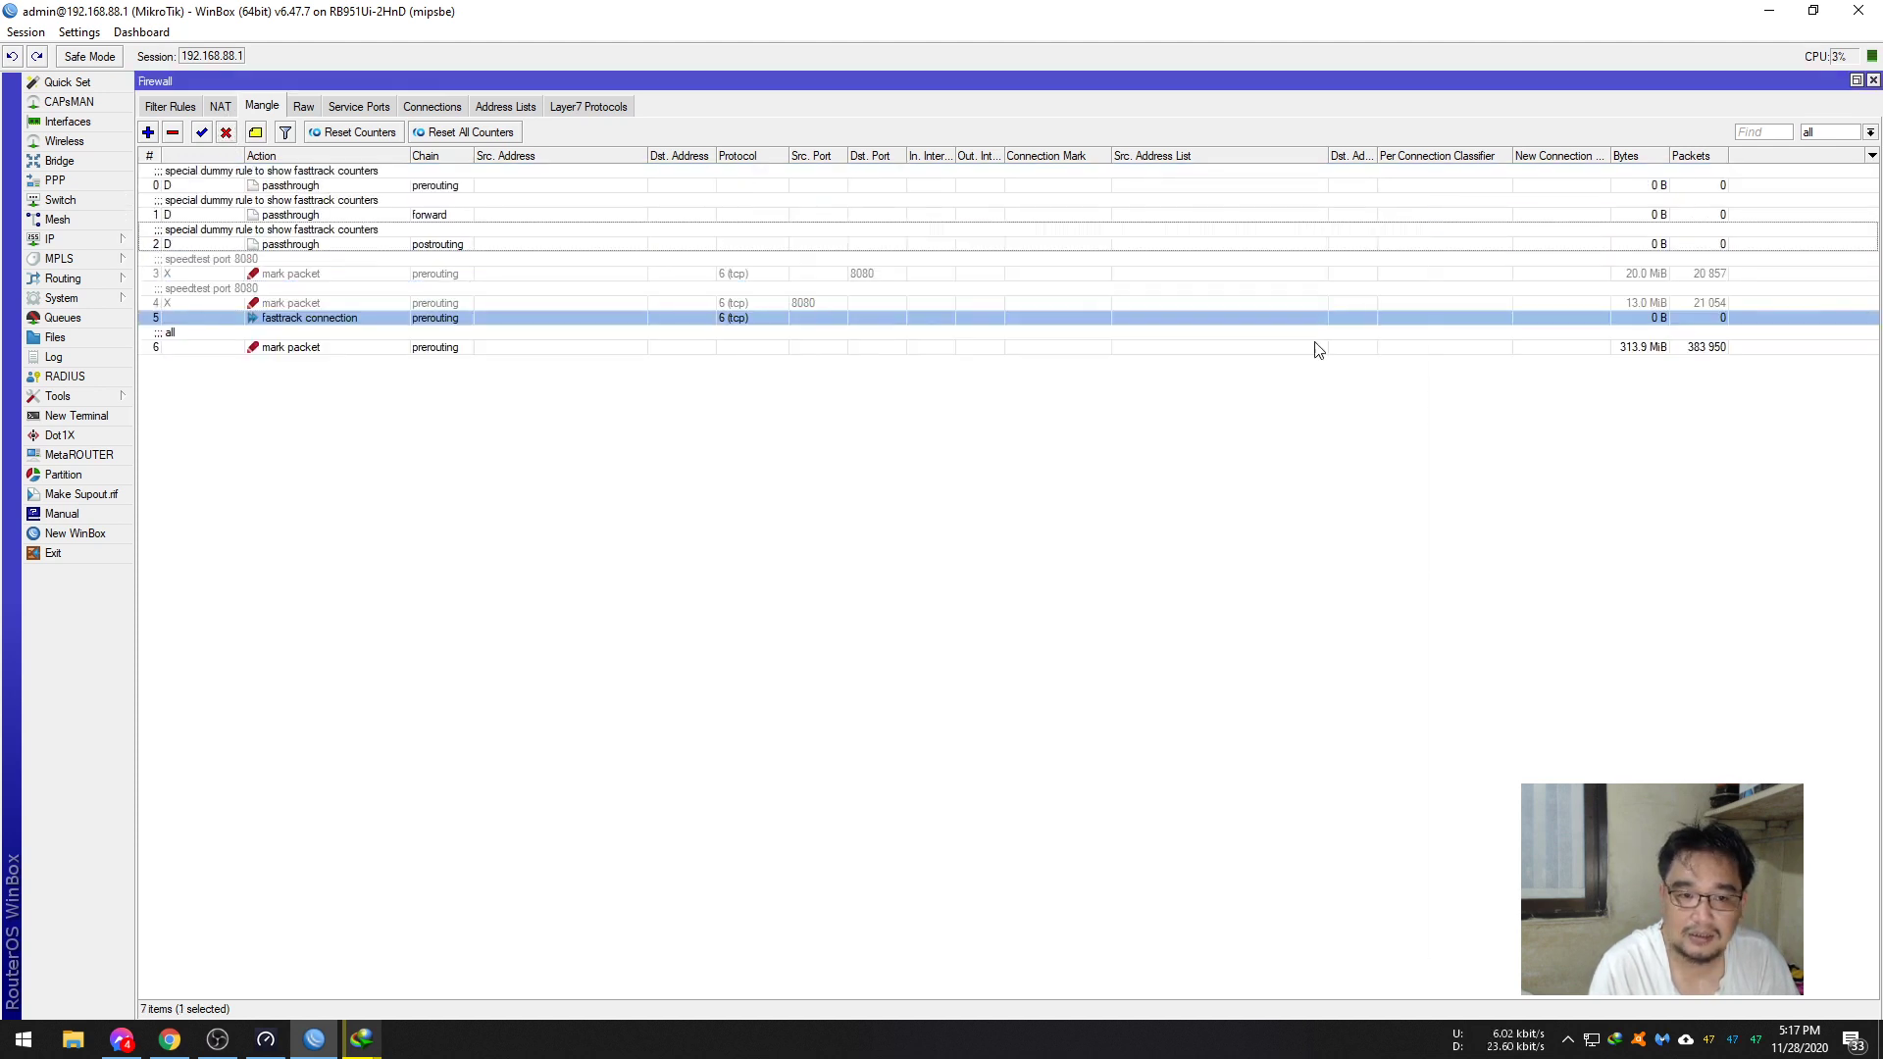
- Resume the video download and open the simple queue list to watch the client's queue traffic
{"action": "mouse_move", "coordinate": [361, 1042]}
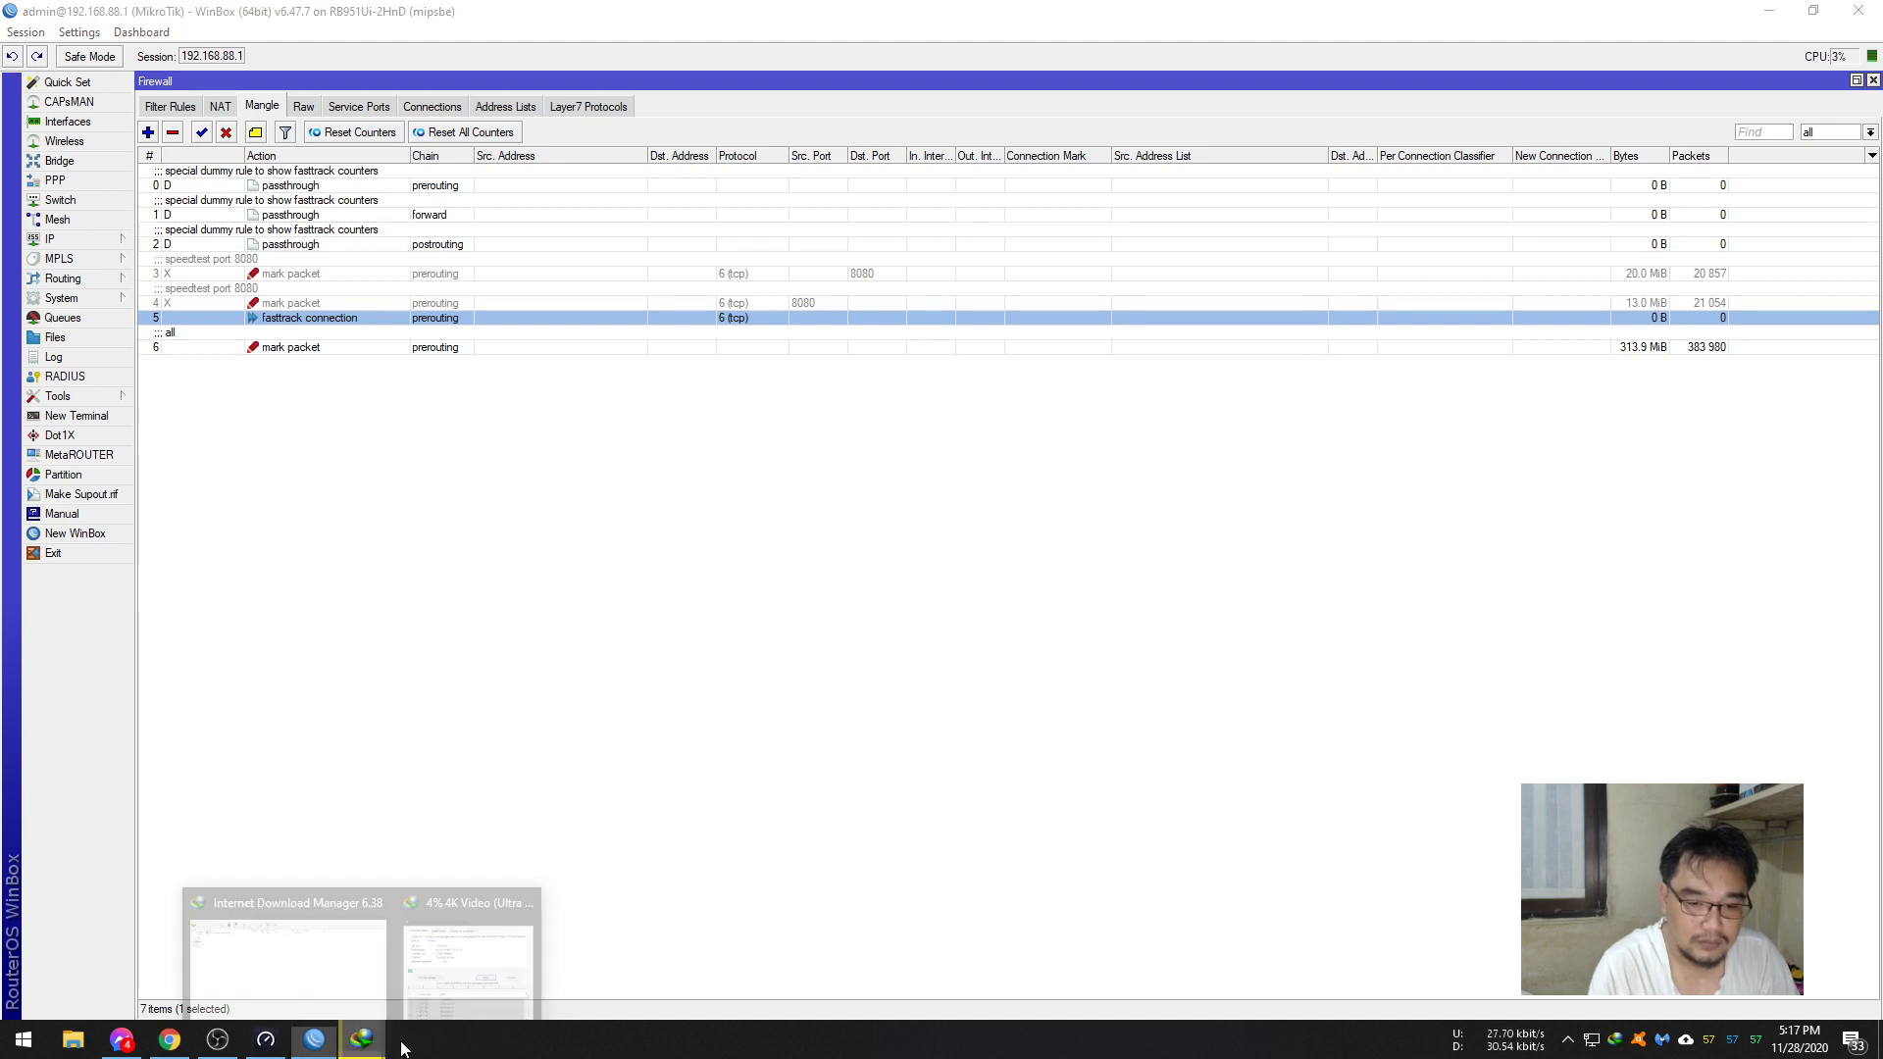
{"action": "left_click", "coordinate": [412, 936]}
{"action": "left_click", "coordinate": [1644, 779]}
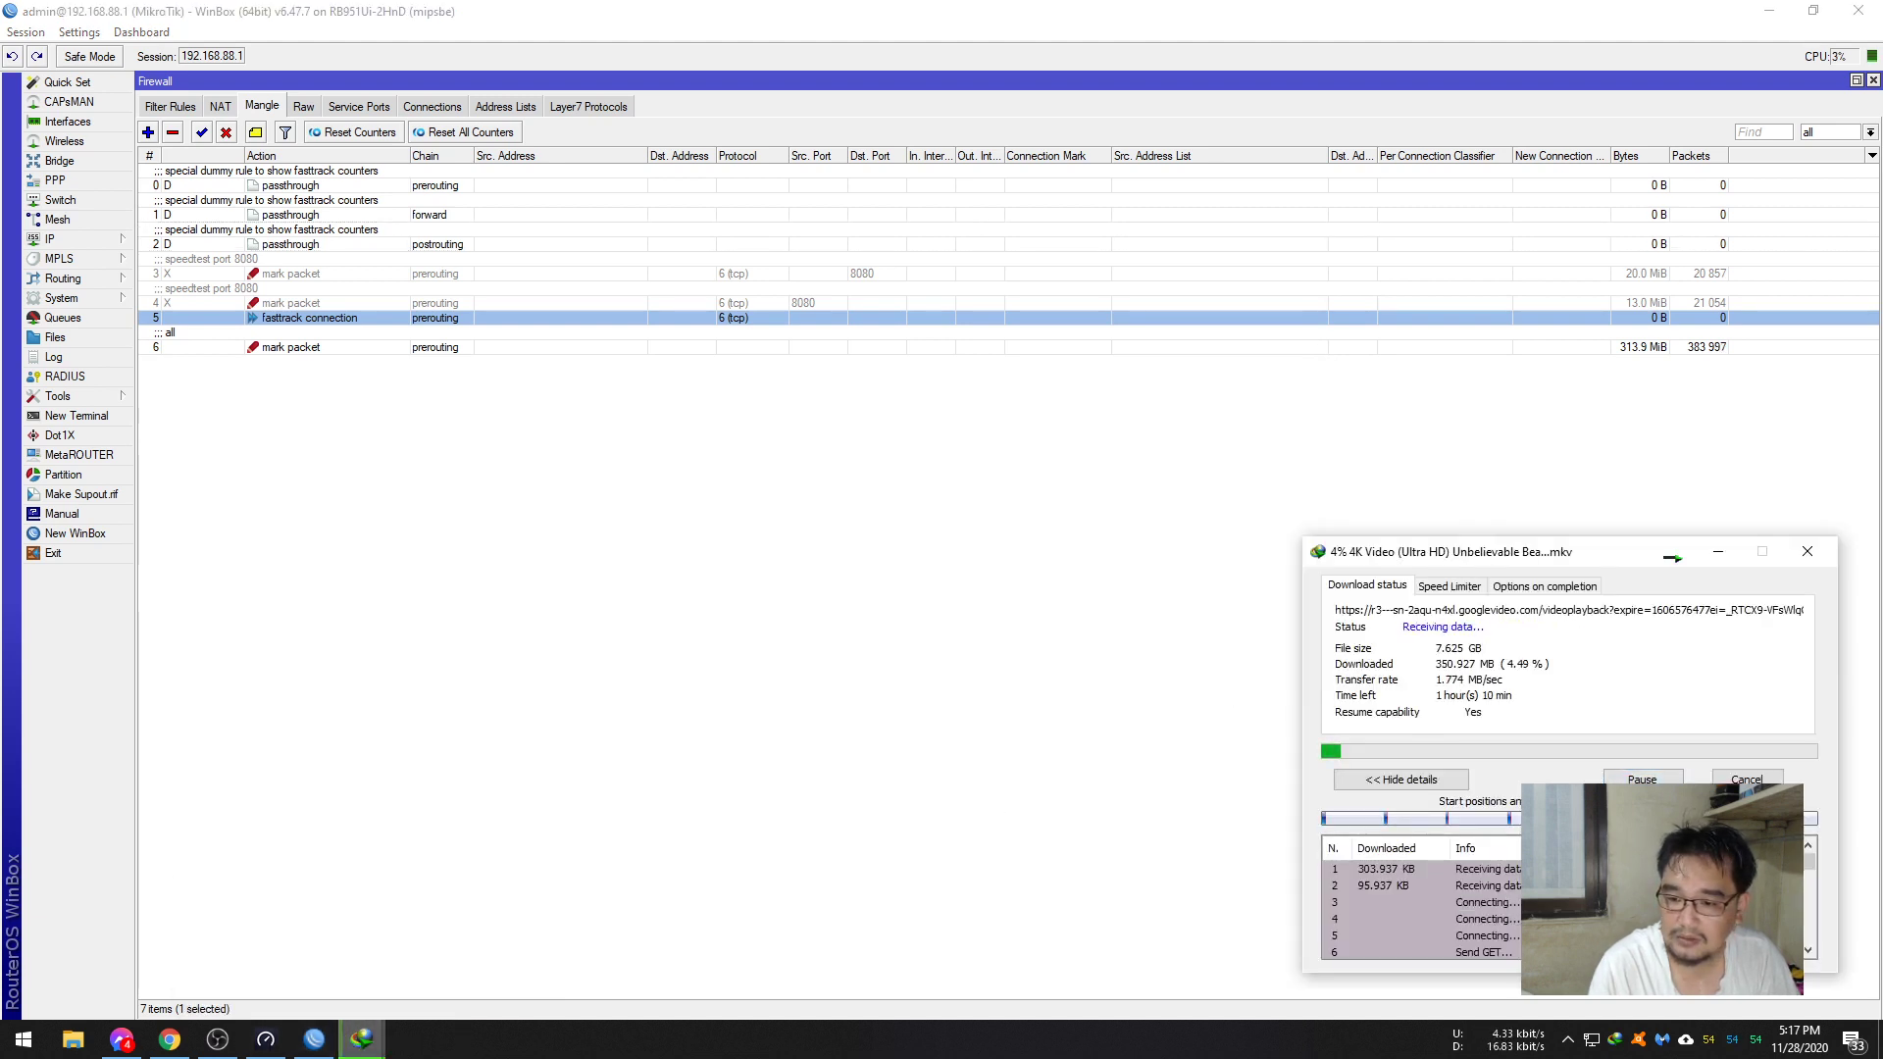
{"action": "left_click", "coordinate": [61, 318]}
{"action": "left_click", "coordinate": [1211, 511]}
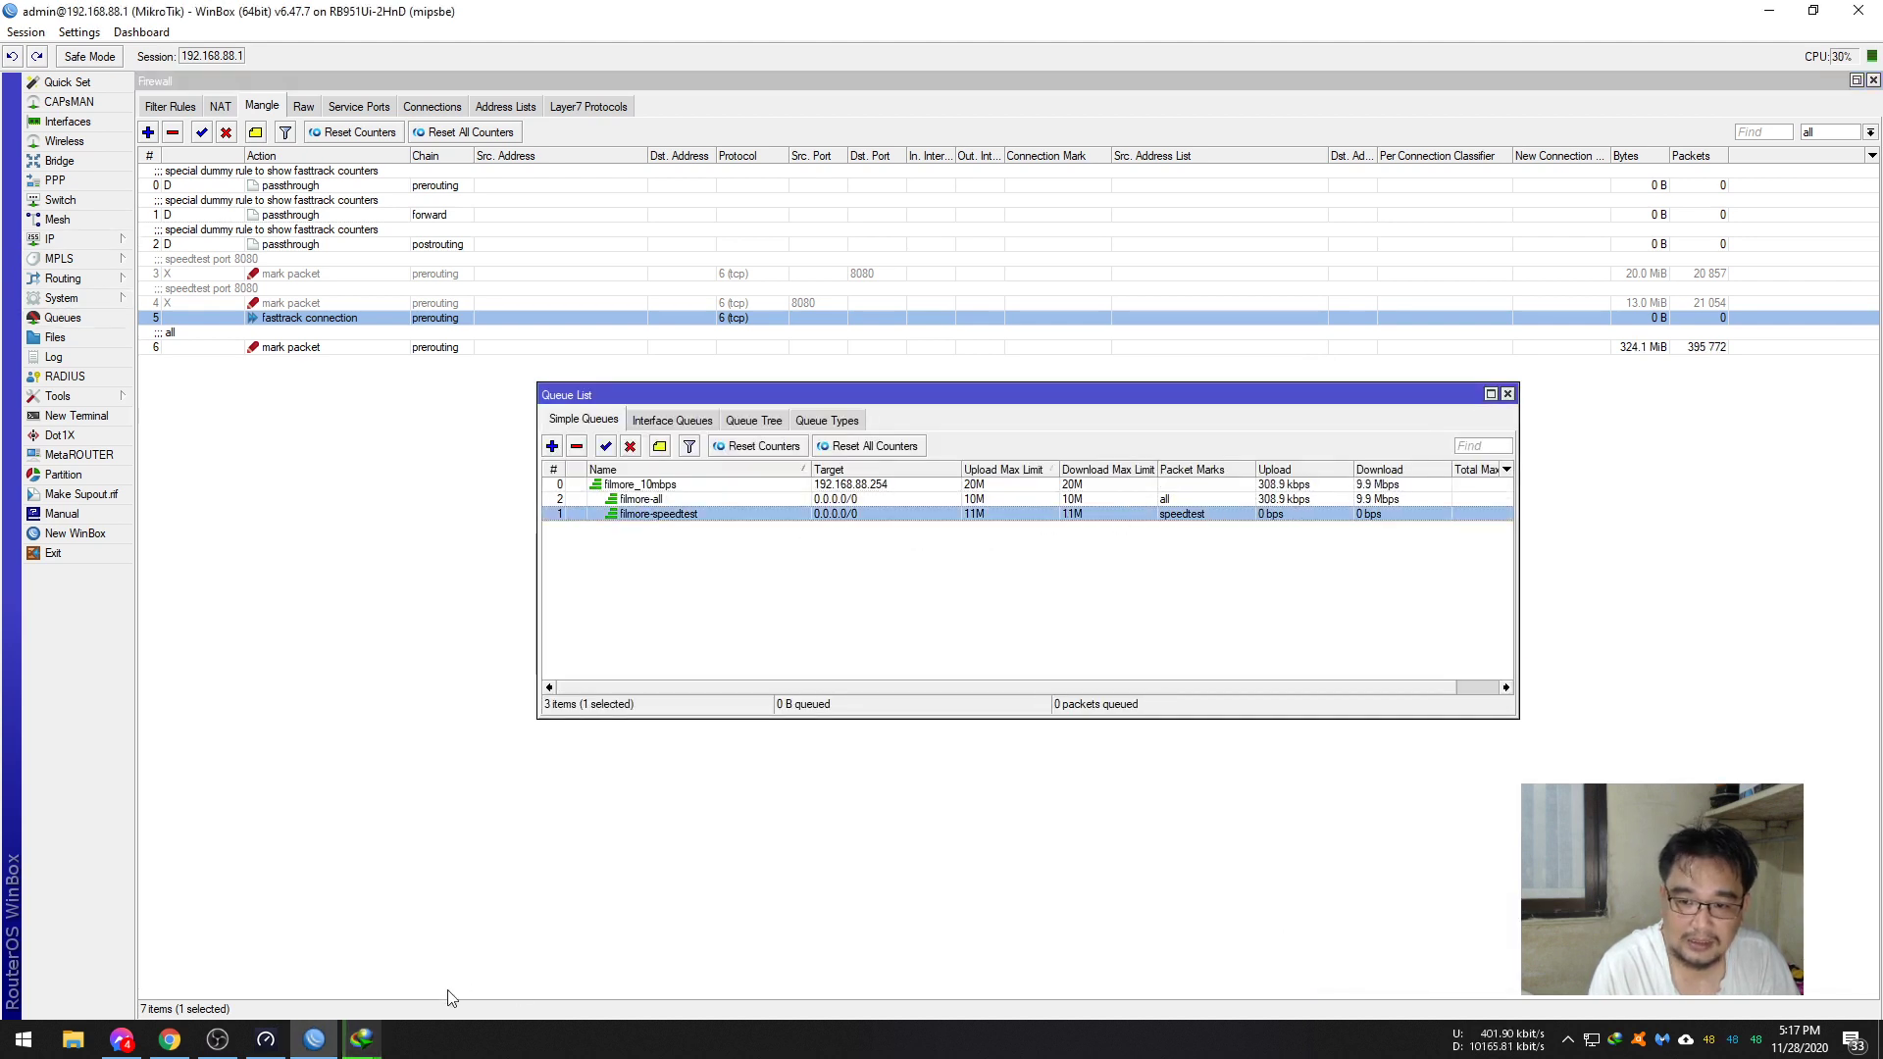
- Pause the video download and delete the client's "-all" and "-speedtest" child queues
{"action": "left_click", "coordinate": [676, 501]}
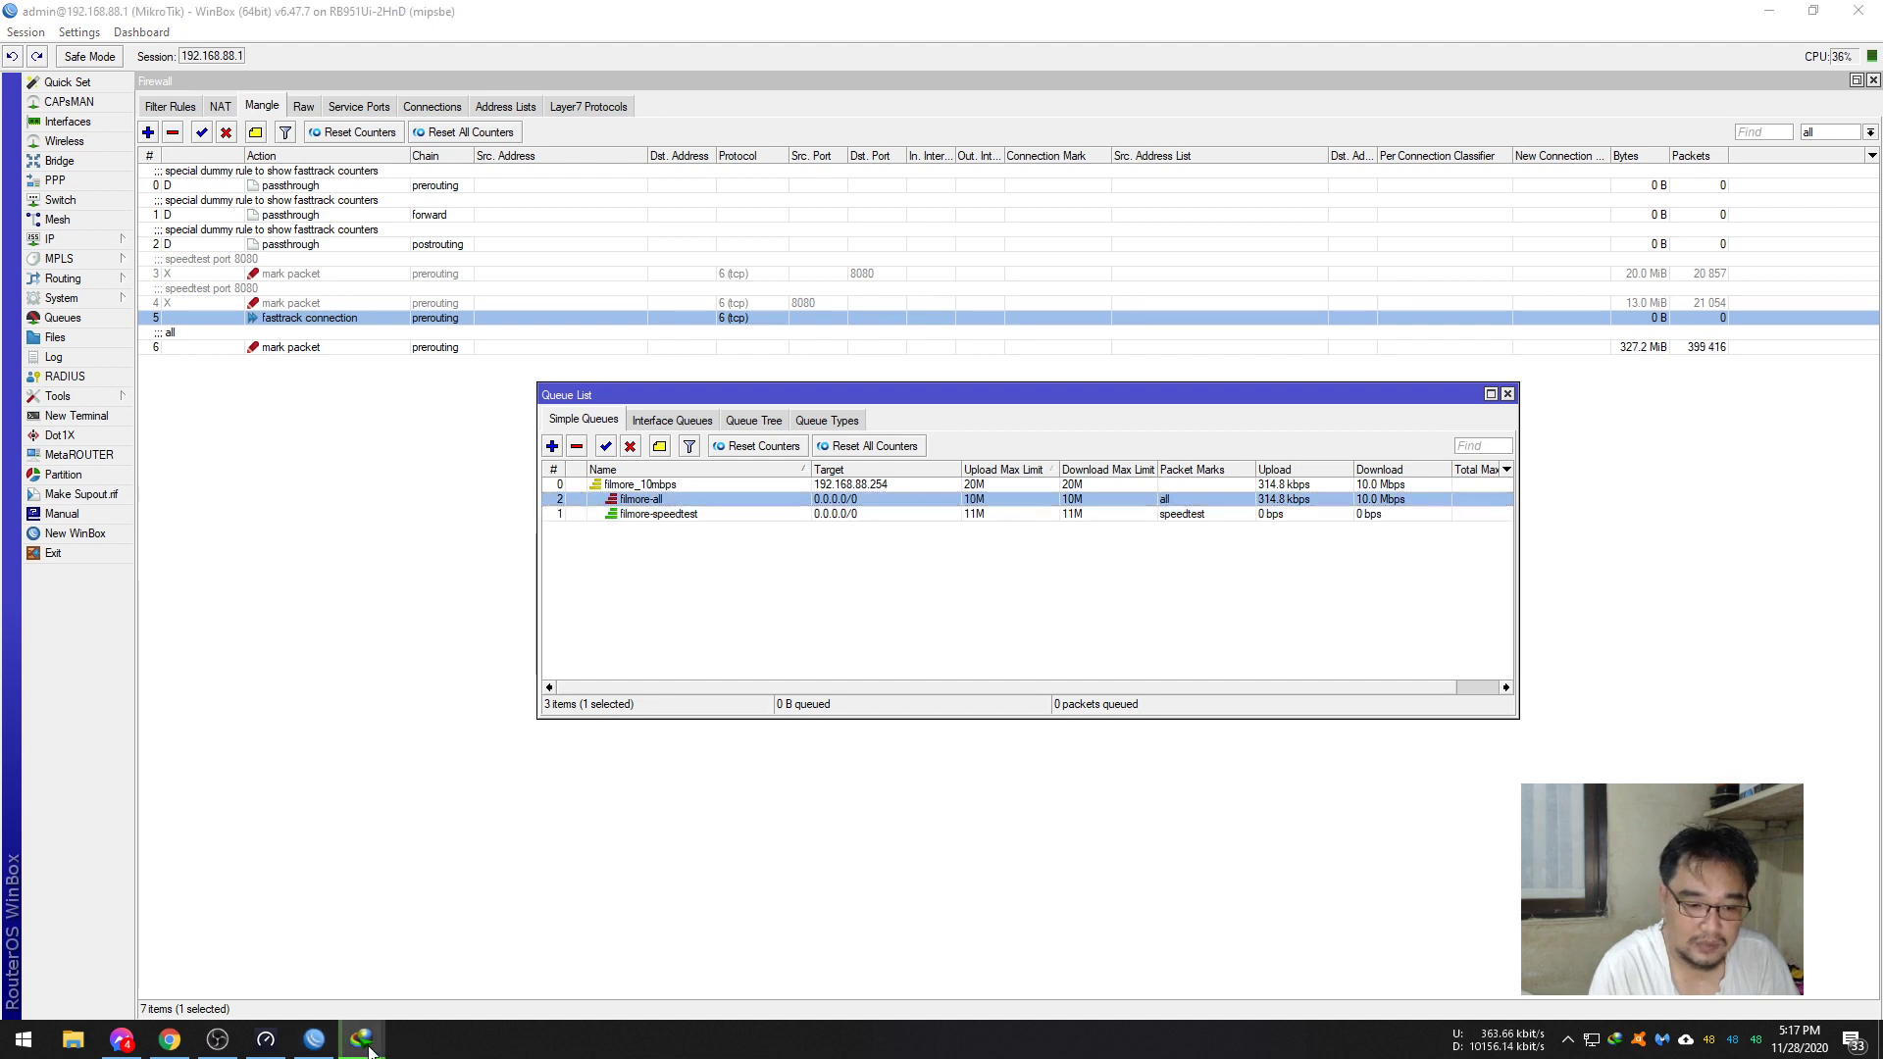
{"action": "mouse_move", "coordinate": [362, 1052]}
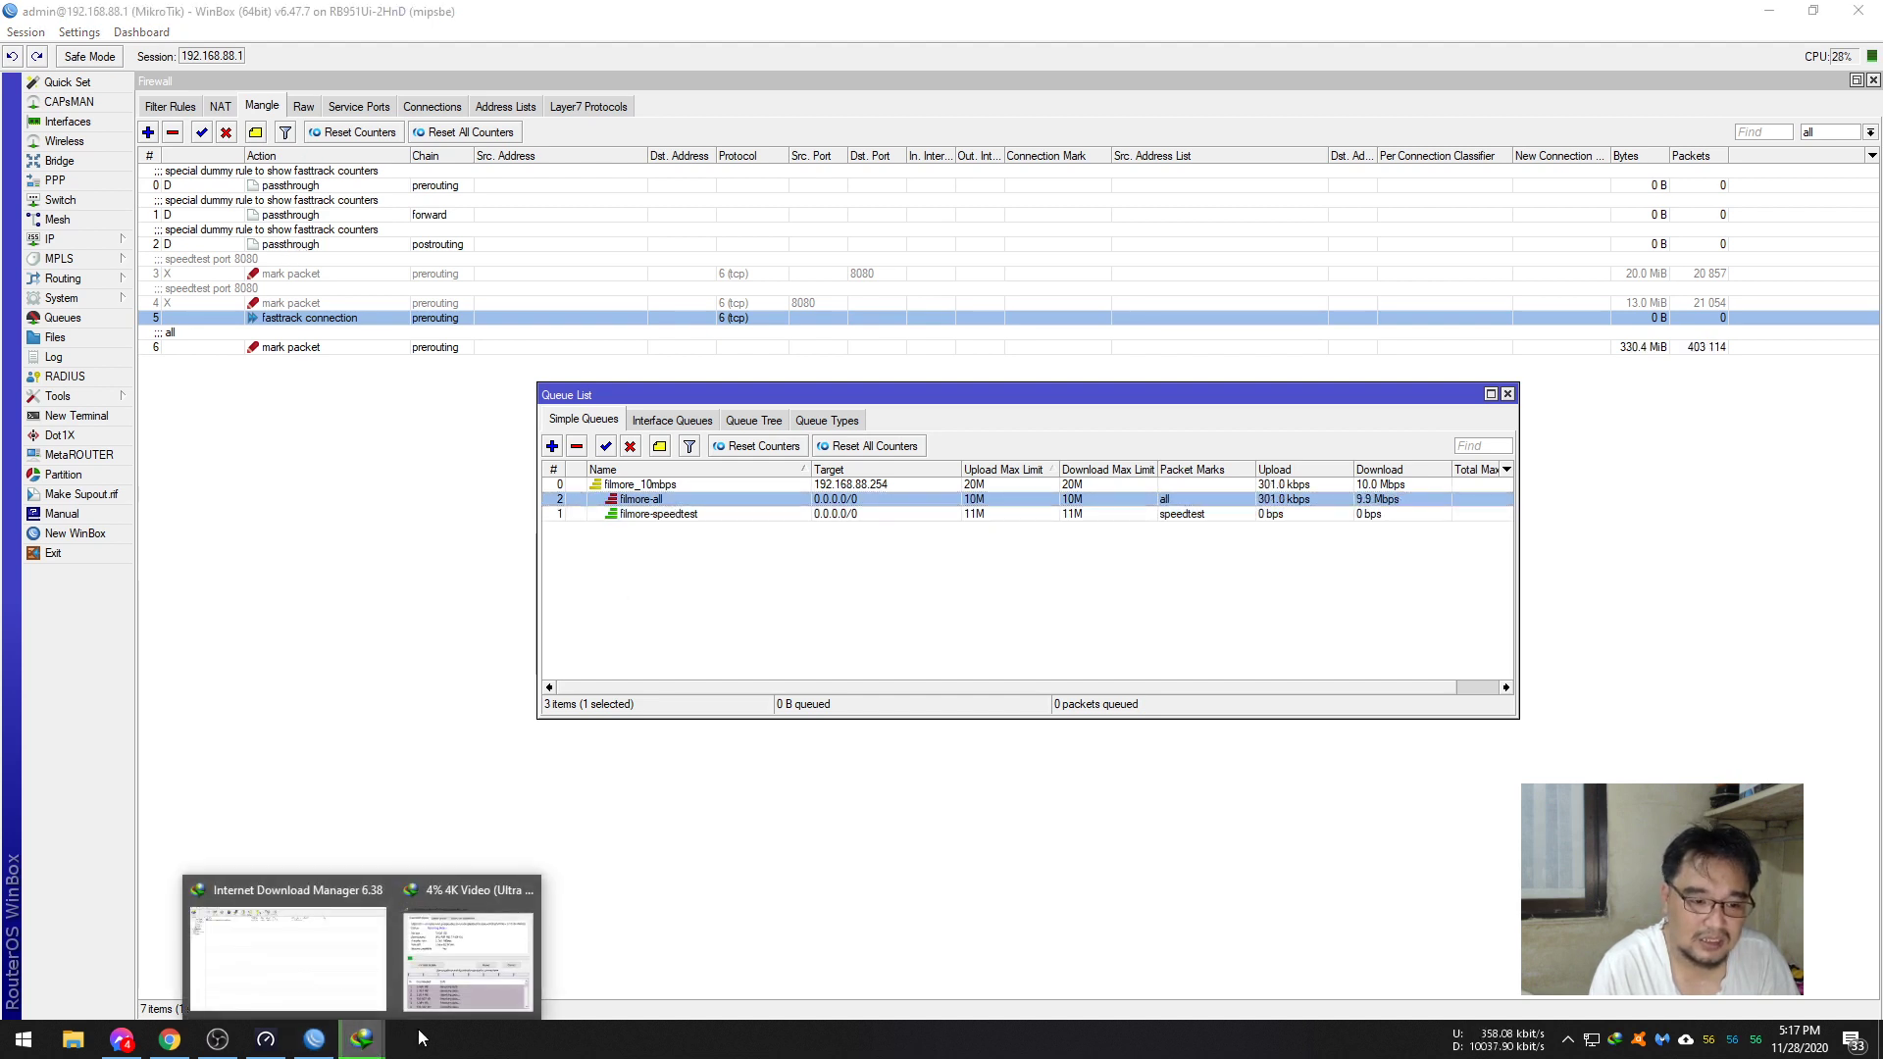
{"action": "left_click", "coordinate": [468, 957]}
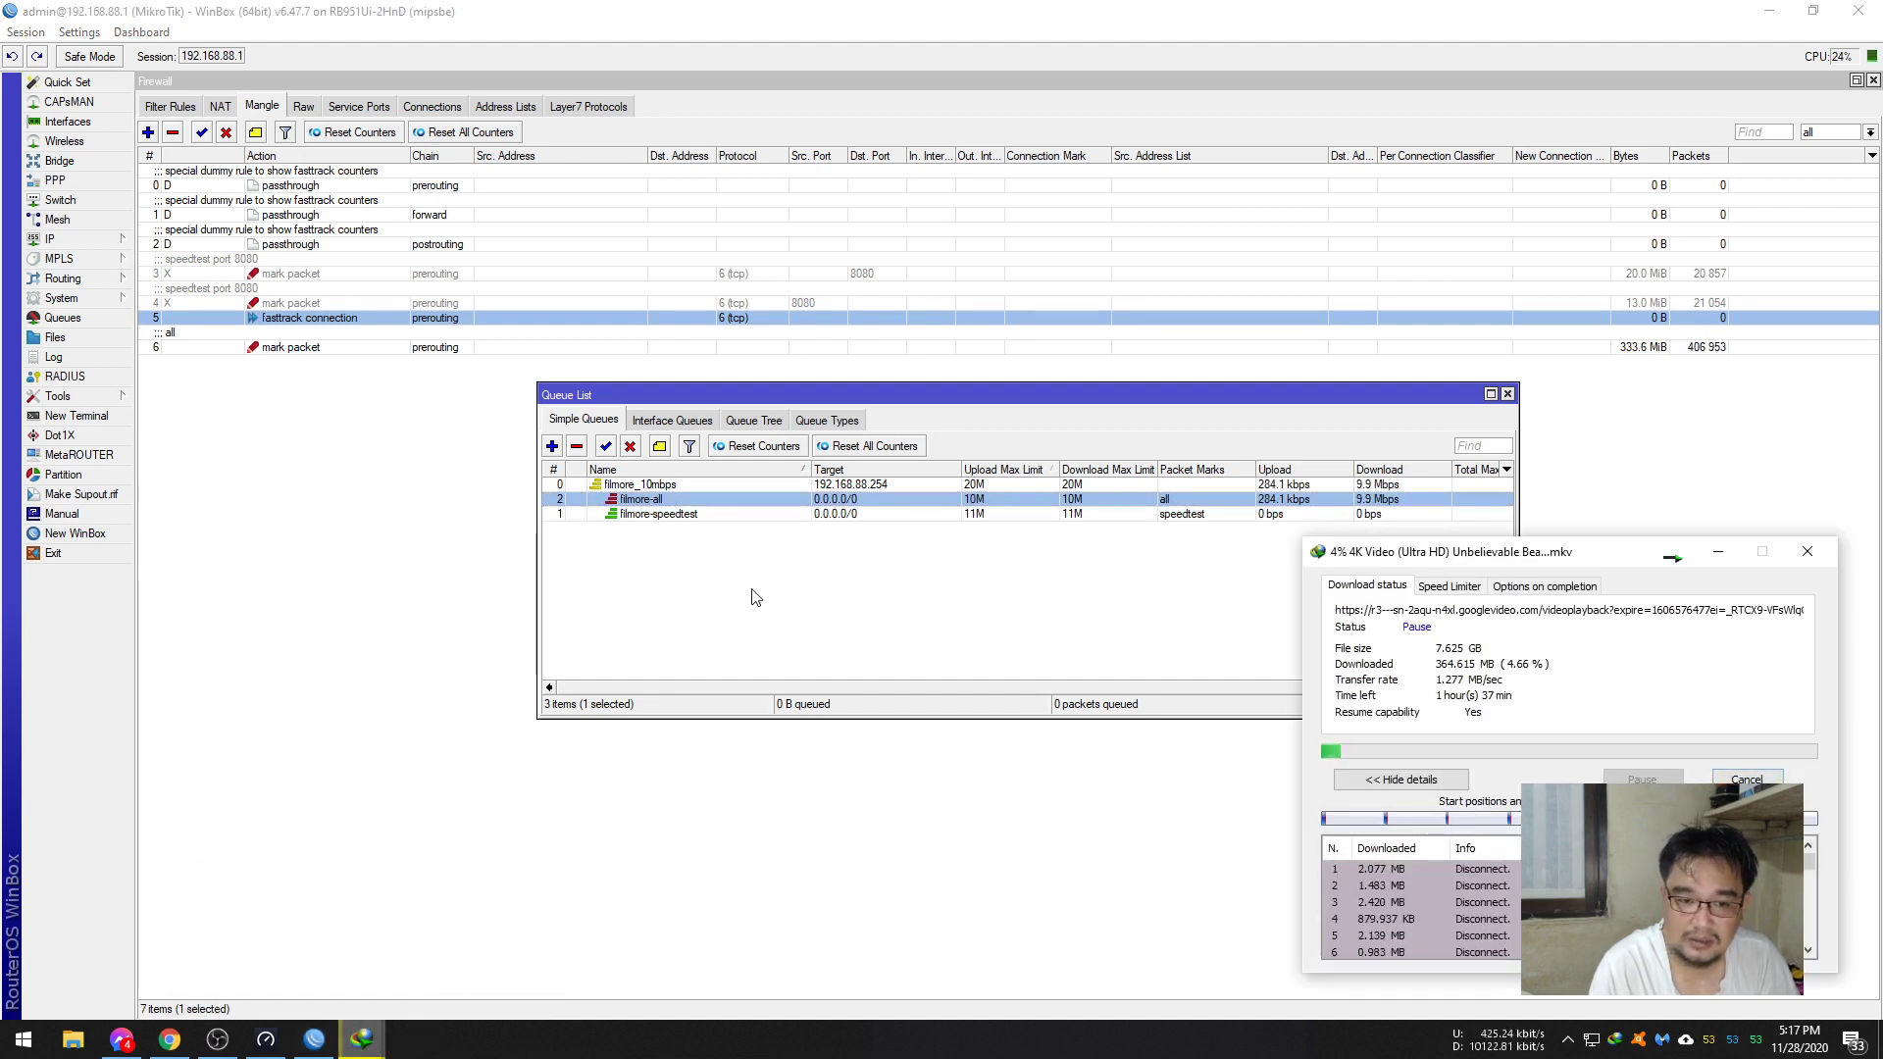
{"action": "left_click", "coordinate": [696, 514], "text": "ctrl"}
{"action": "left_click", "coordinate": [581, 446]}
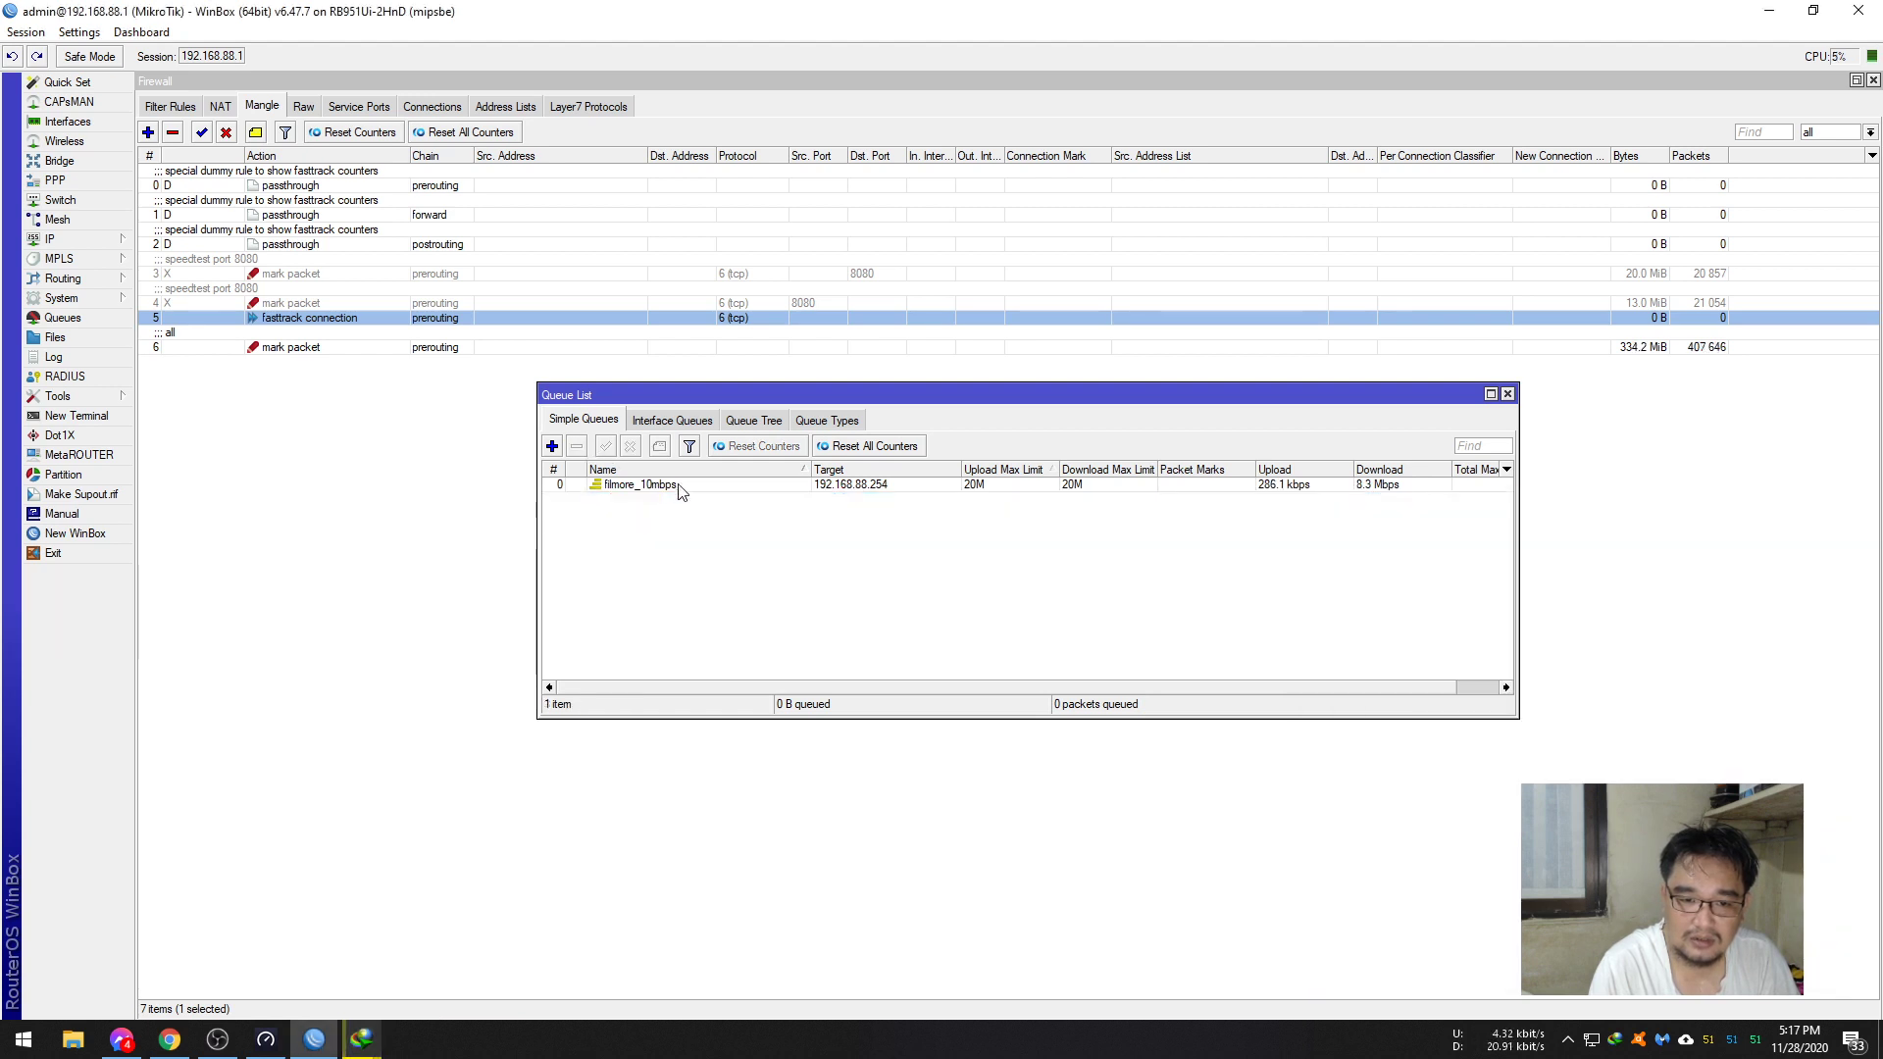
- Set the client's "_10mbps" queue max limit to 10M for target upload and target download
{"action": "double_click", "coordinate": [675, 484]}
{"action": "left_click", "coordinate": [860, 645]}
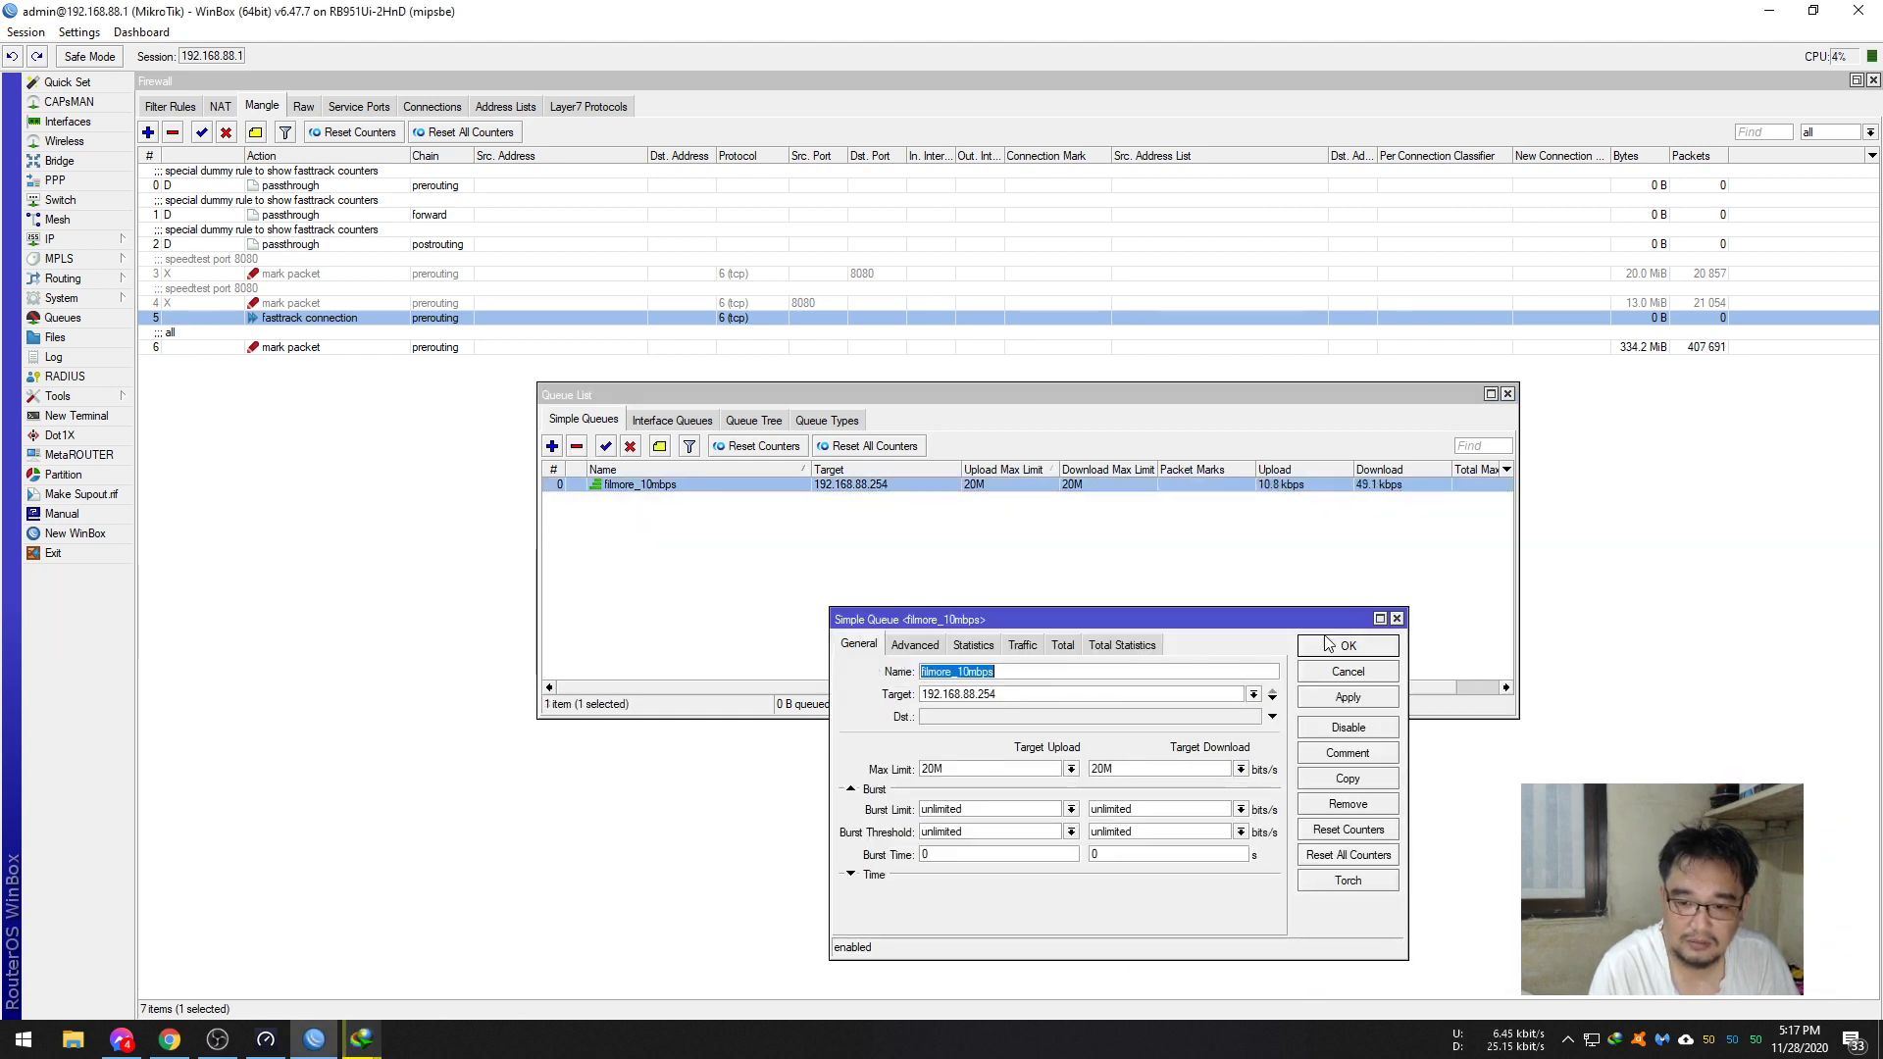
{"action": "key", "text": "Return"}
{"action": "double_click", "coordinate": [825, 485]}
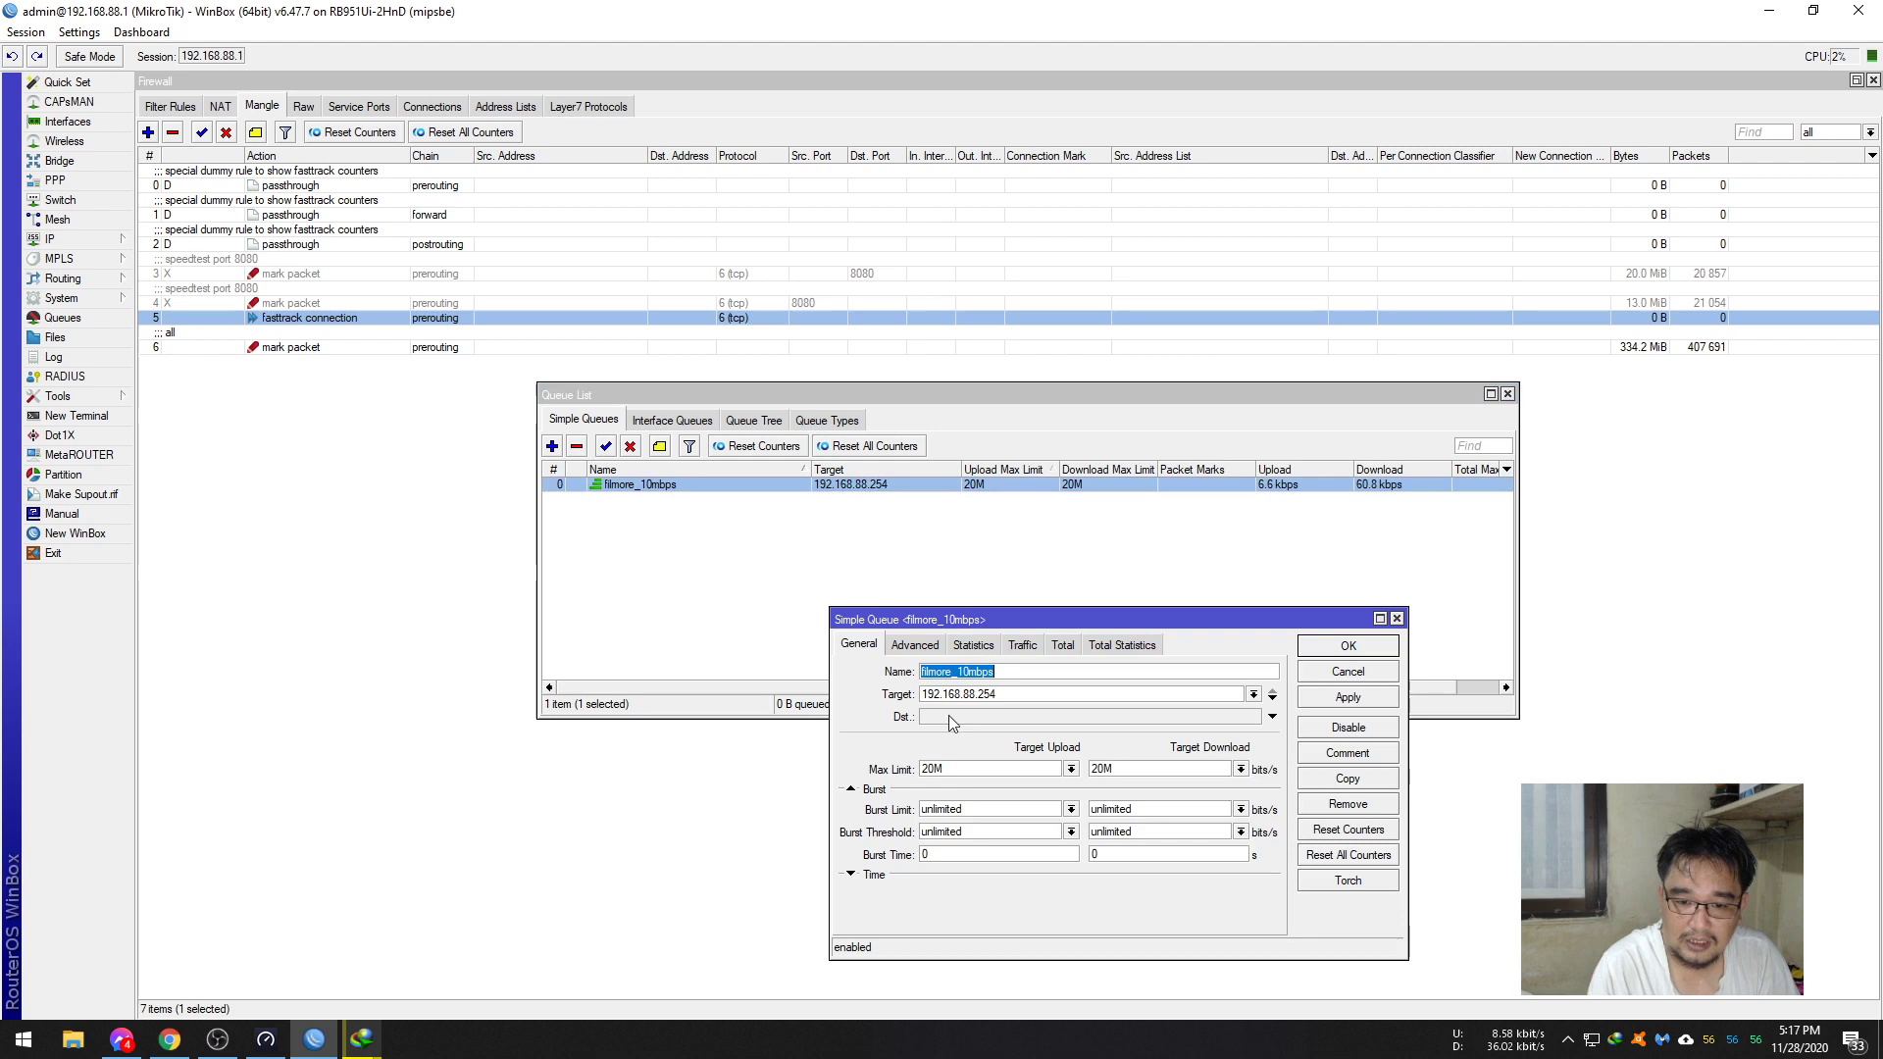
{"action": "left_click", "coordinate": [928, 768]}
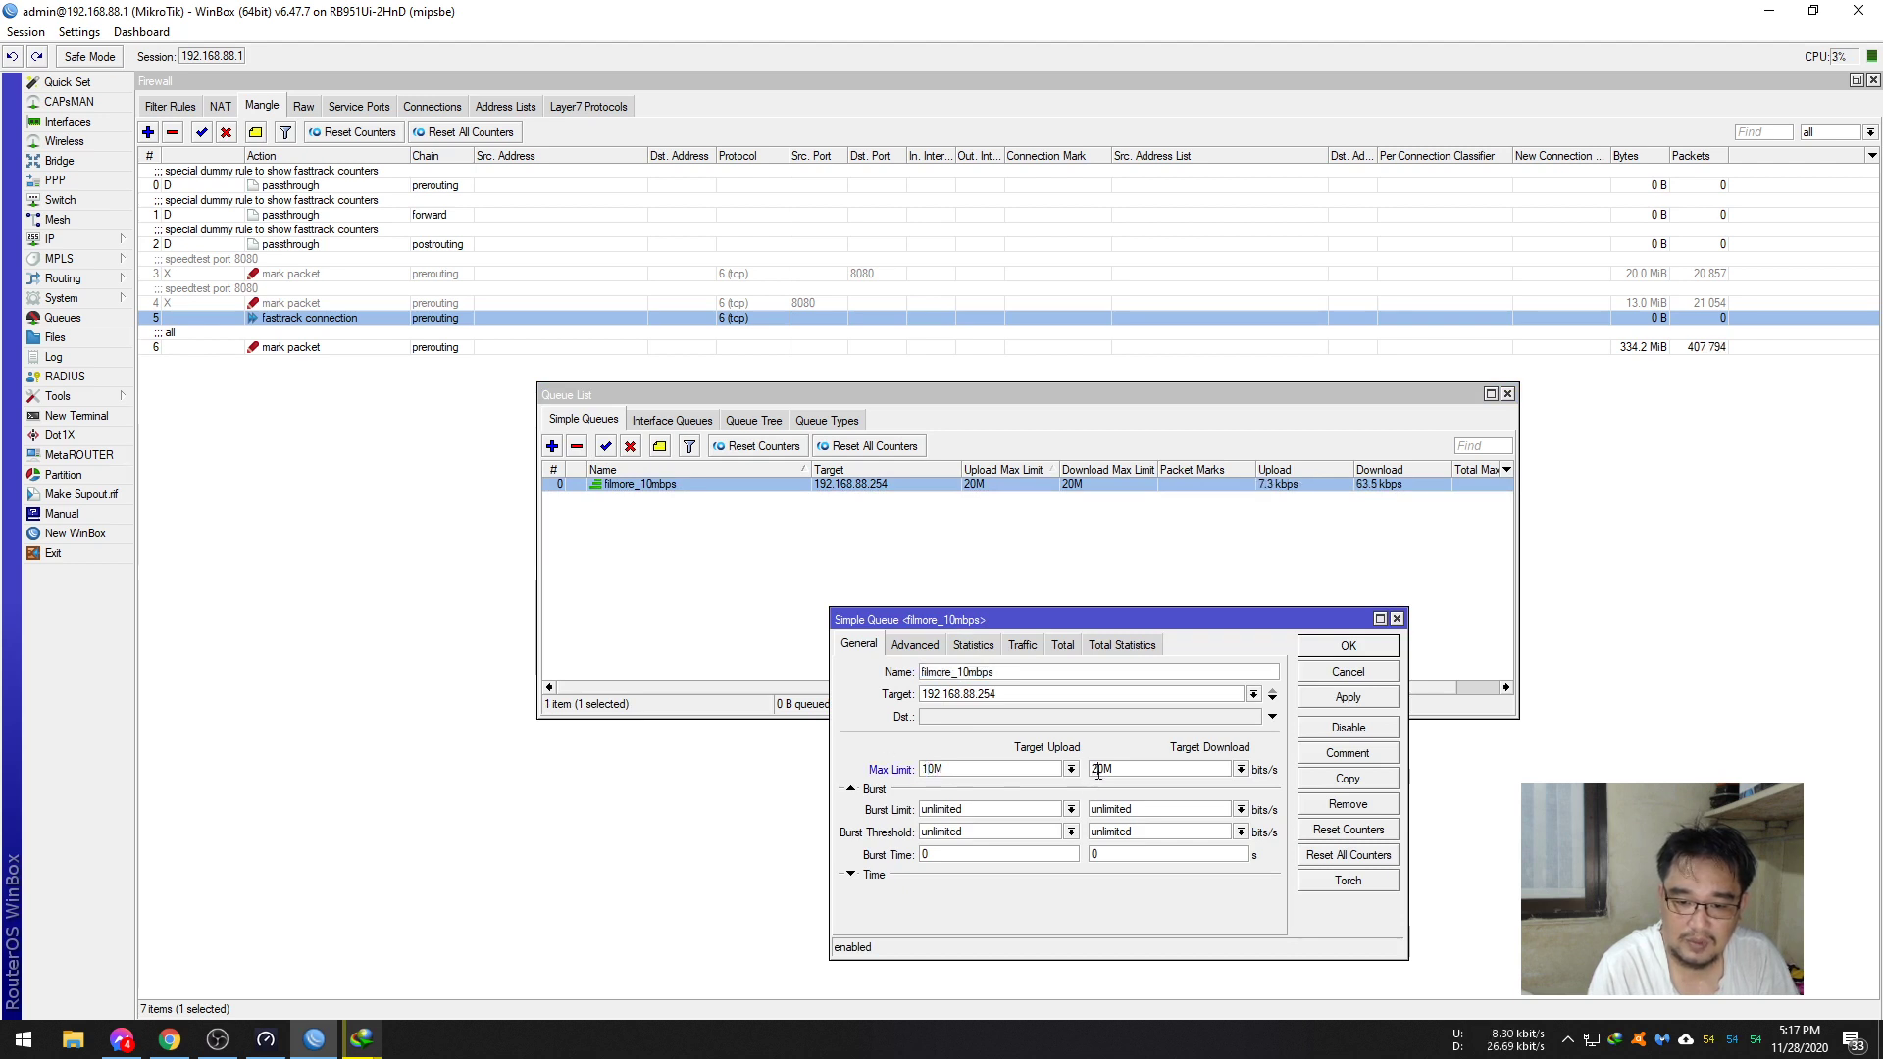
{"action": "left_click", "coordinate": [1322, 655]}
- Resume the video download and compare its transfer rate with the traffic of the client's "_10mbps" queue
{"action": "mouse_move", "coordinate": [361, 1038]}
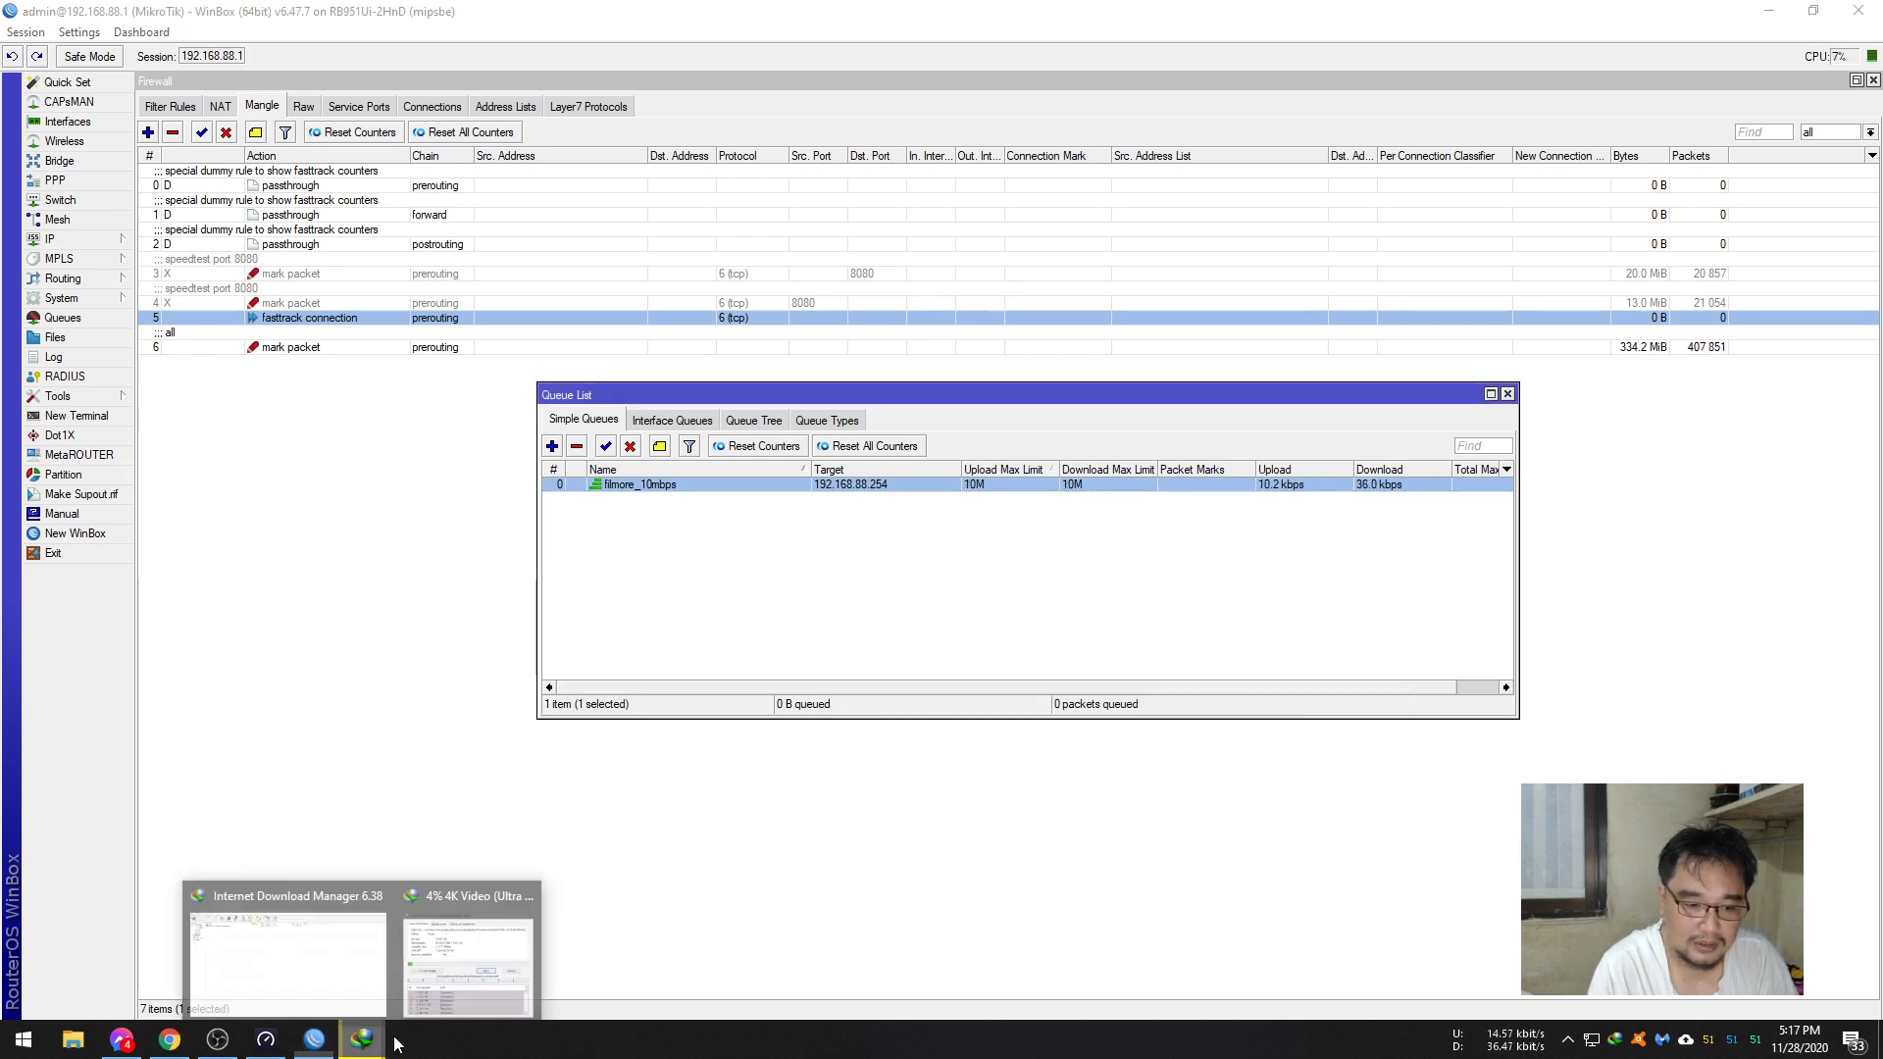
{"action": "left_click", "coordinate": [451, 941]}
{"action": "left_click", "coordinate": [1642, 780]}
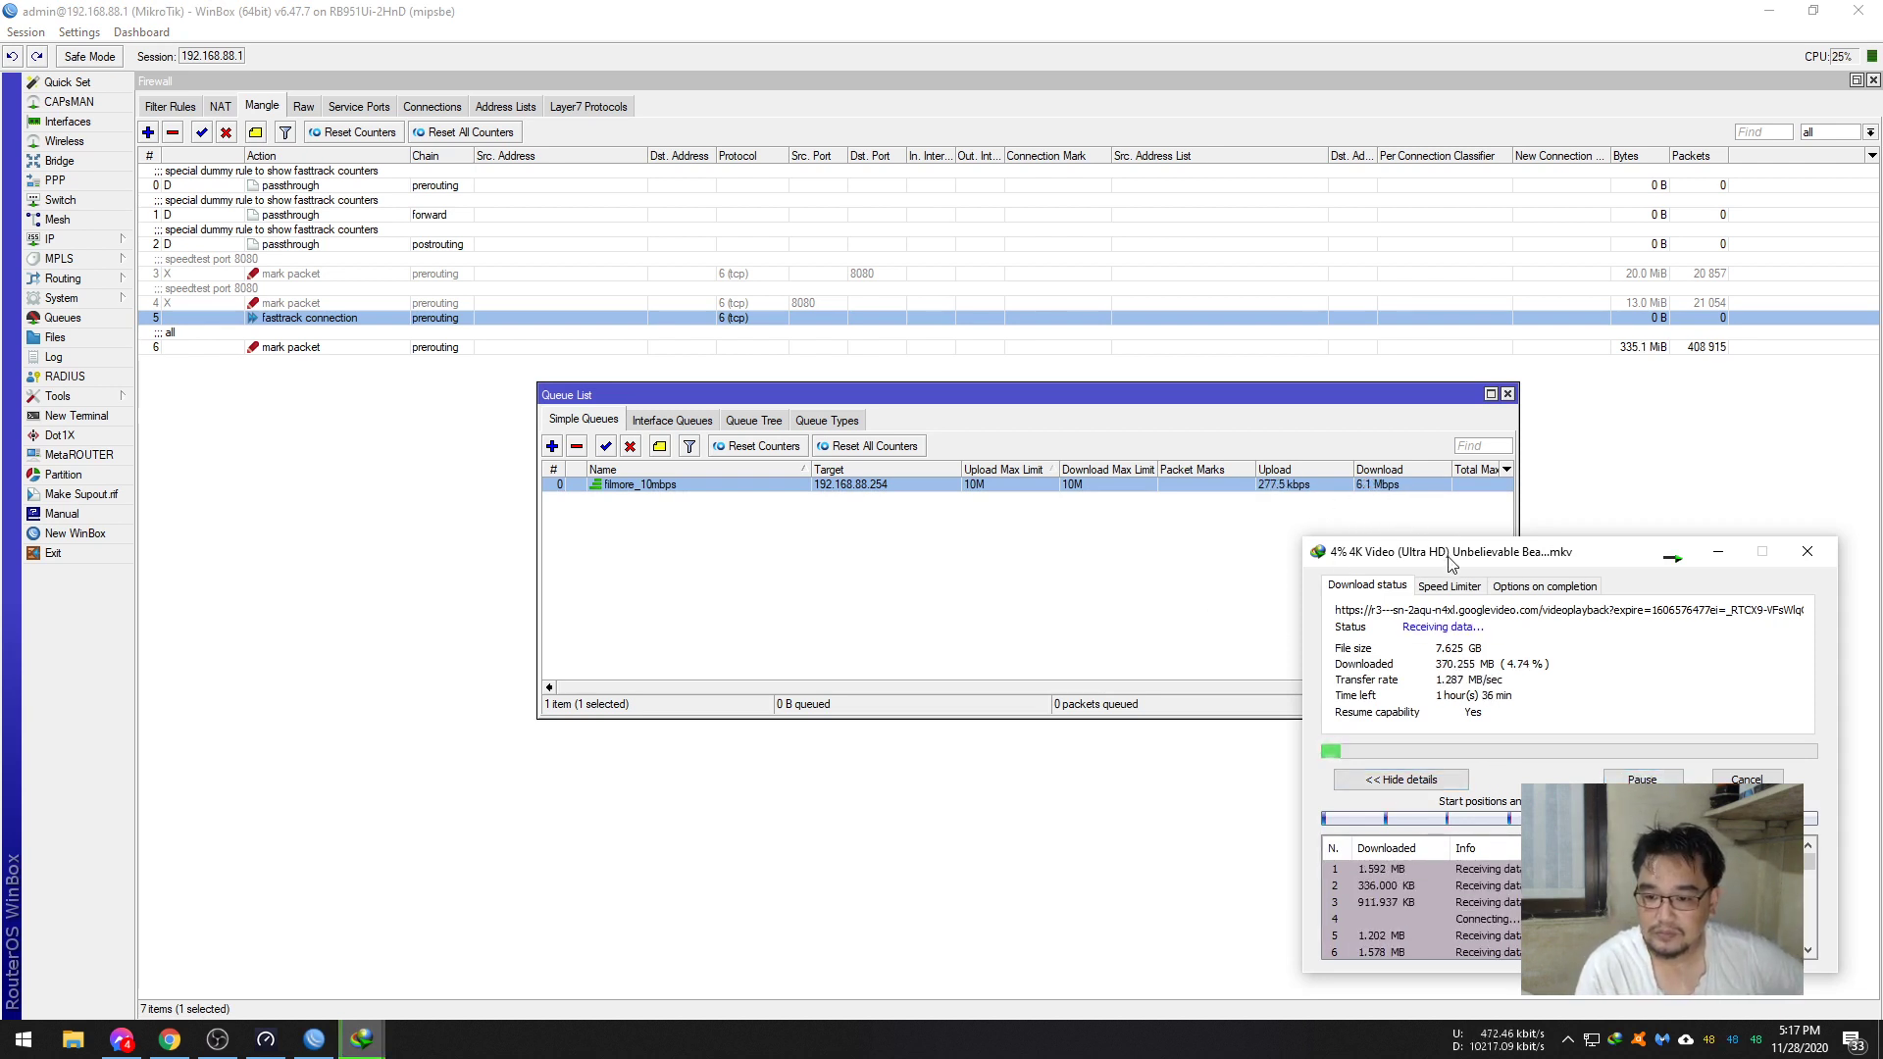
{"action": "left_click_drag", "start_coordinate": [1449, 562], "coordinate": [1430, 563]}
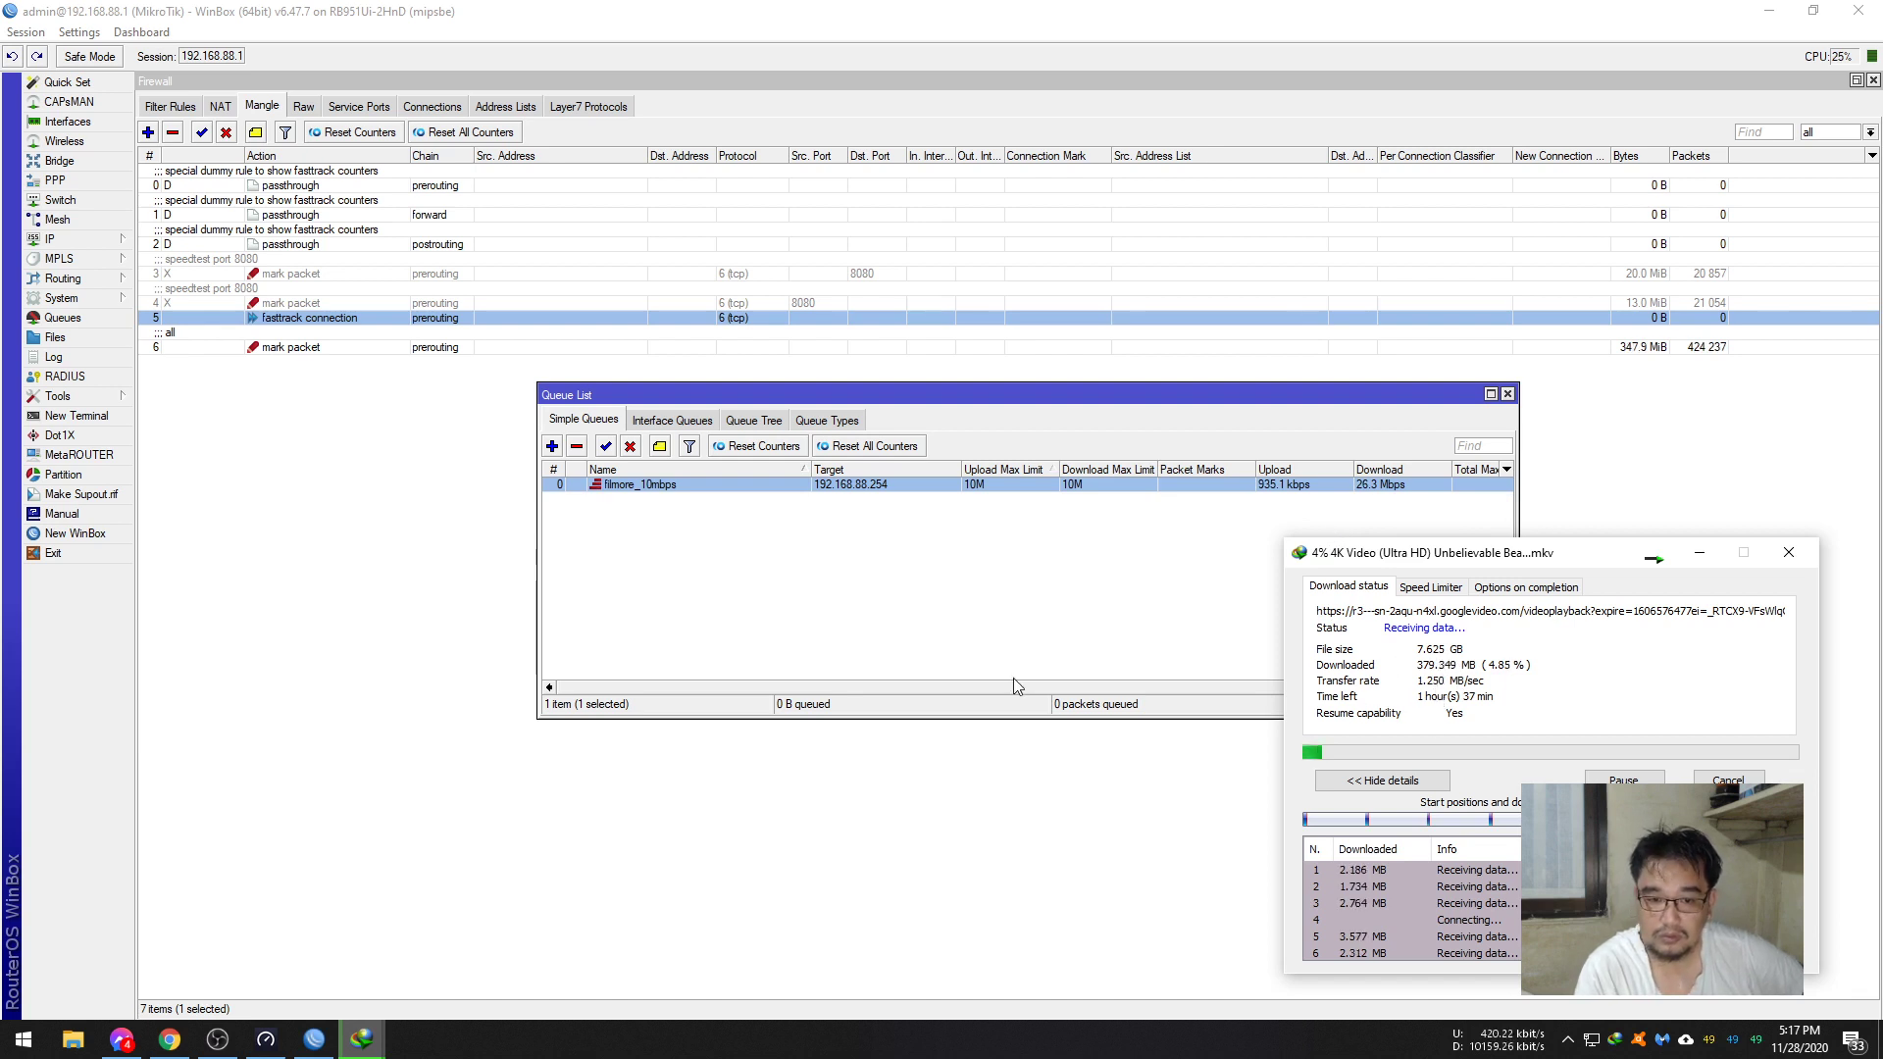
{"action": "left_click", "coordinate": [792, 453]}
{"action": "mouse_move", "coordinate": [361, 1038]}
{"action": "left_click", "coordinate": [481, 957]}
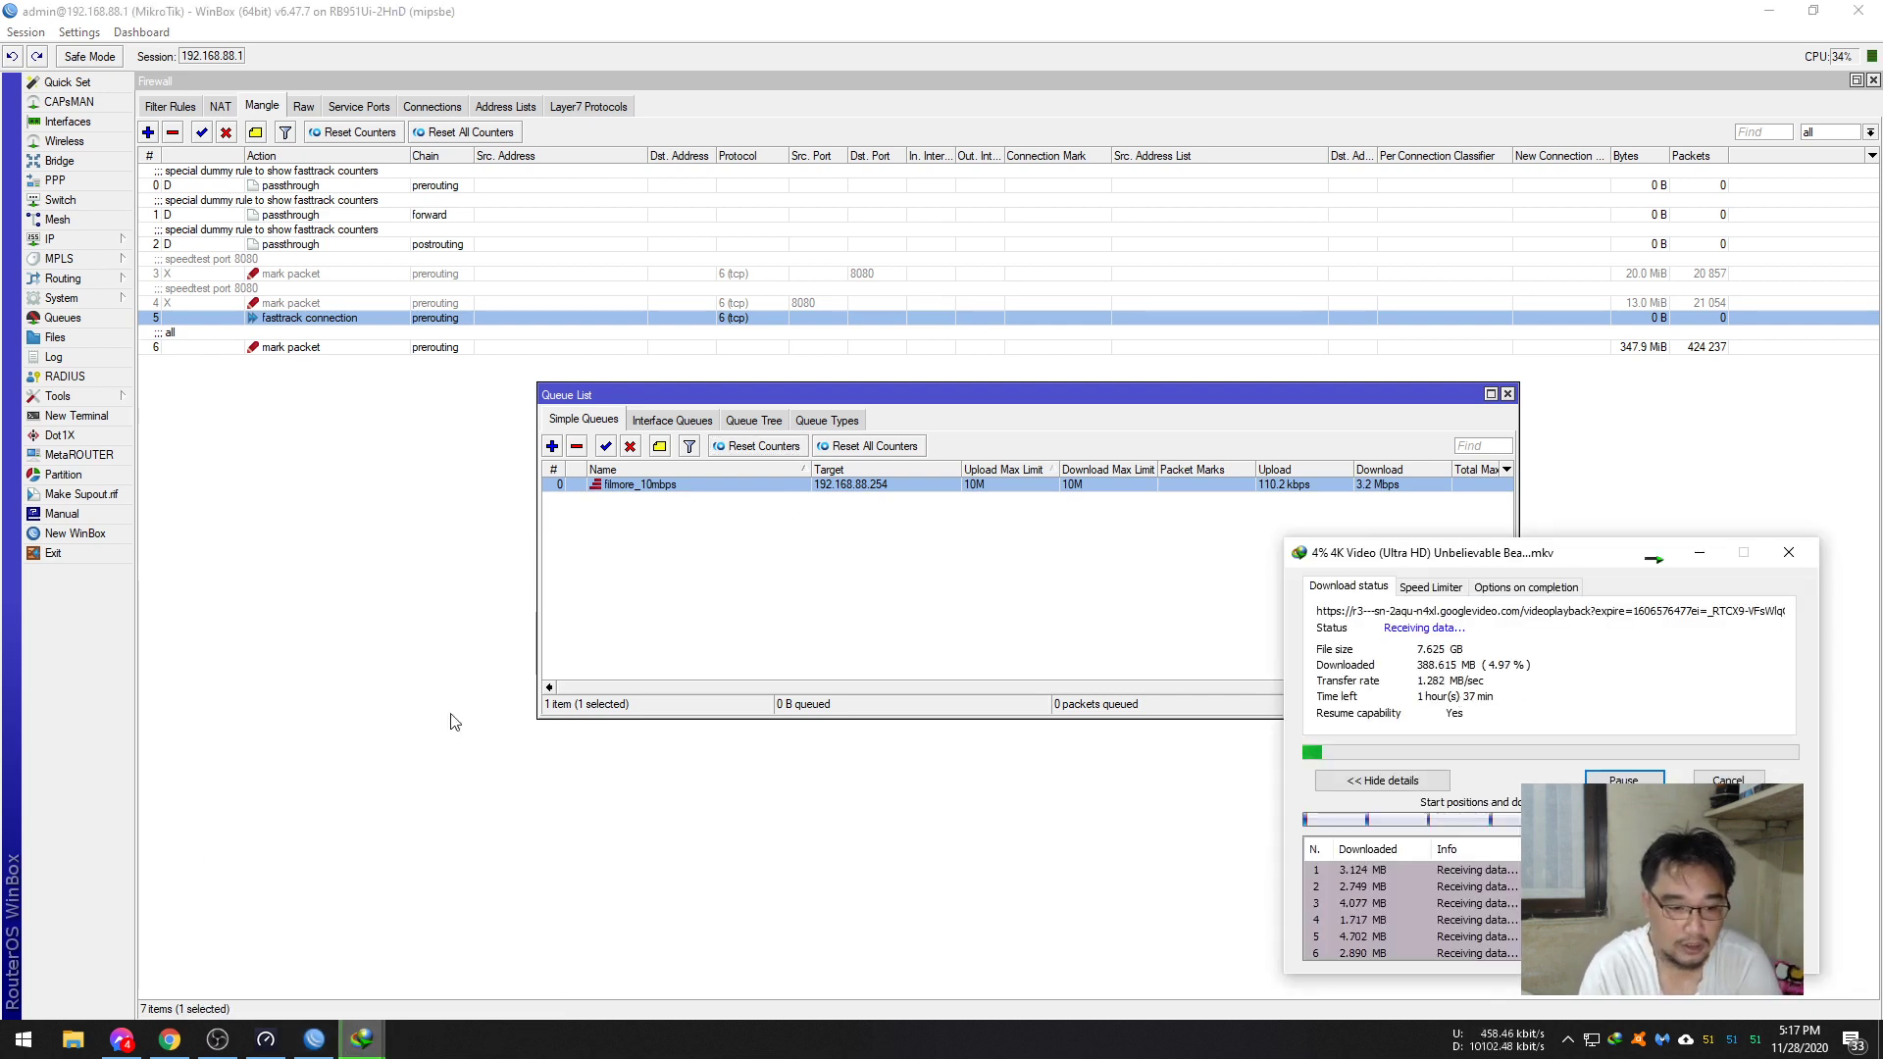
- Run a new Speedtest during the video download, moving its window to keep the queue and transfer rate in view
{"action": "left_click", "coordinate": [265, 1040]}
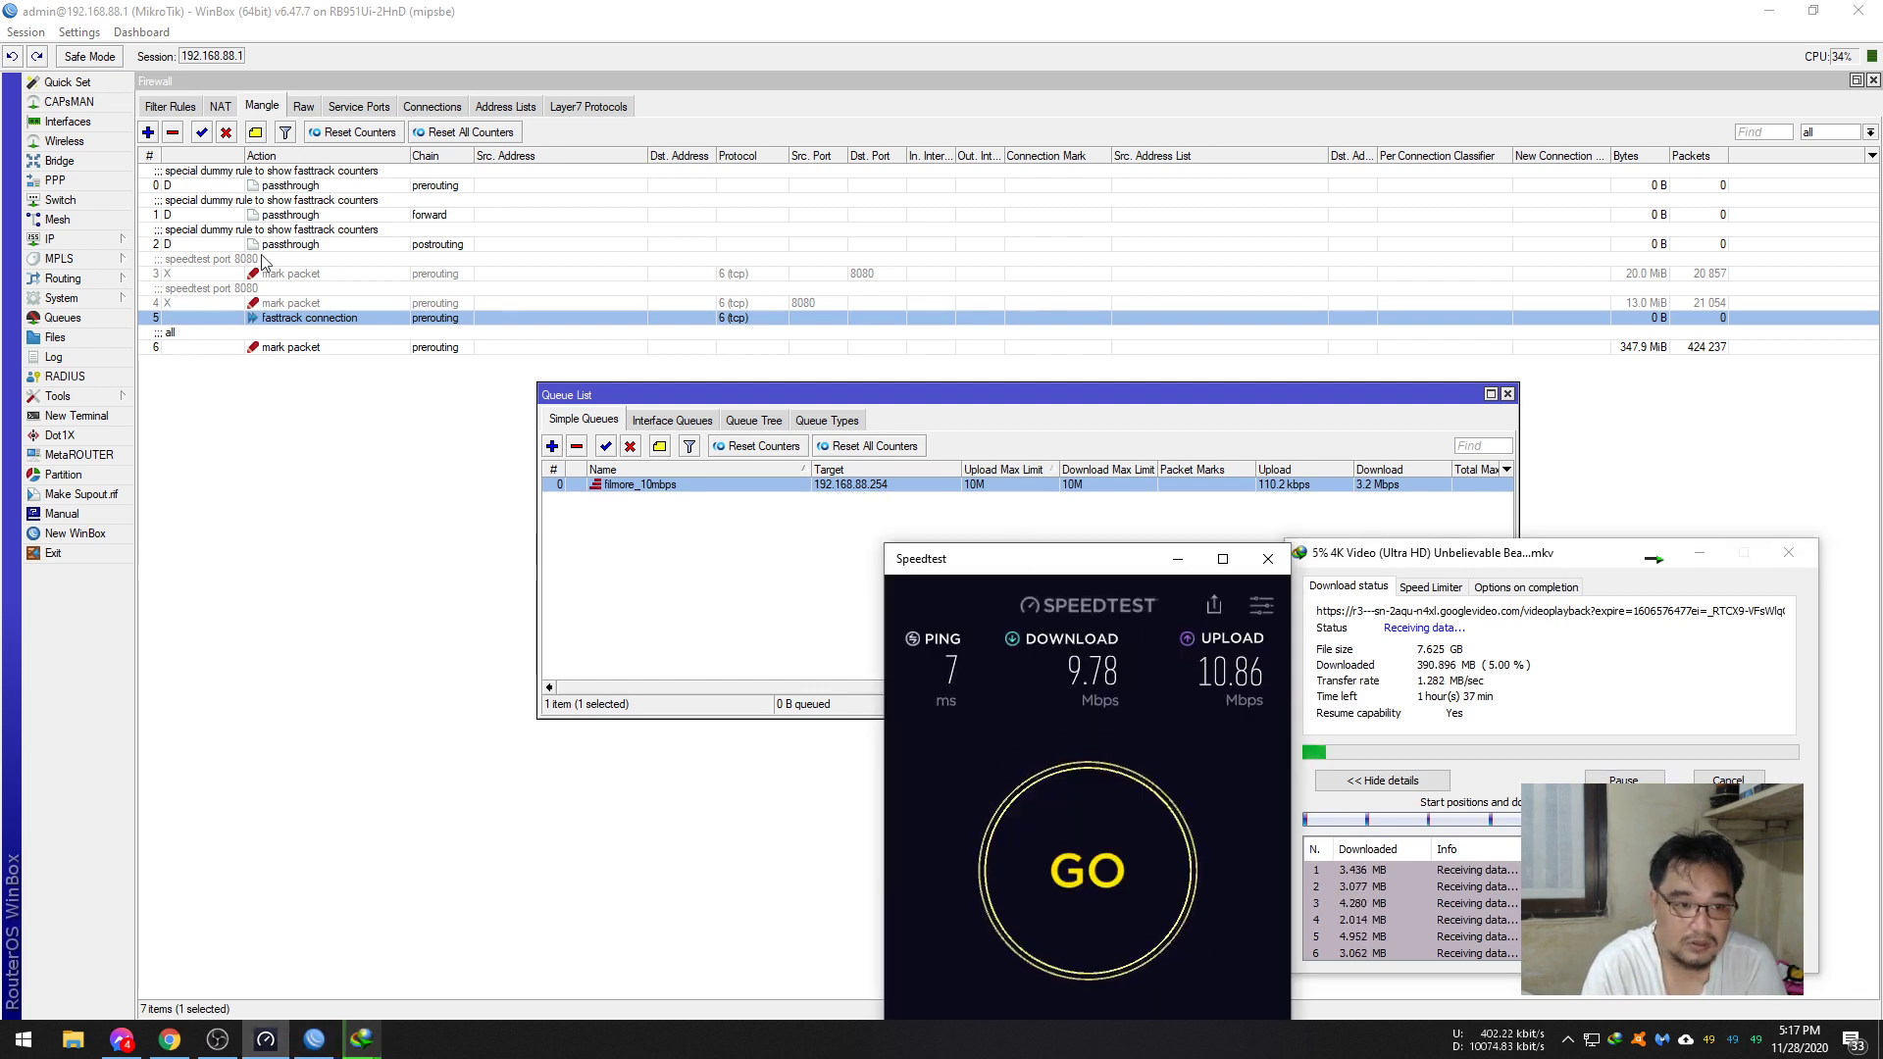
{"action": "left_click", "coordinate": [1090, 844]}
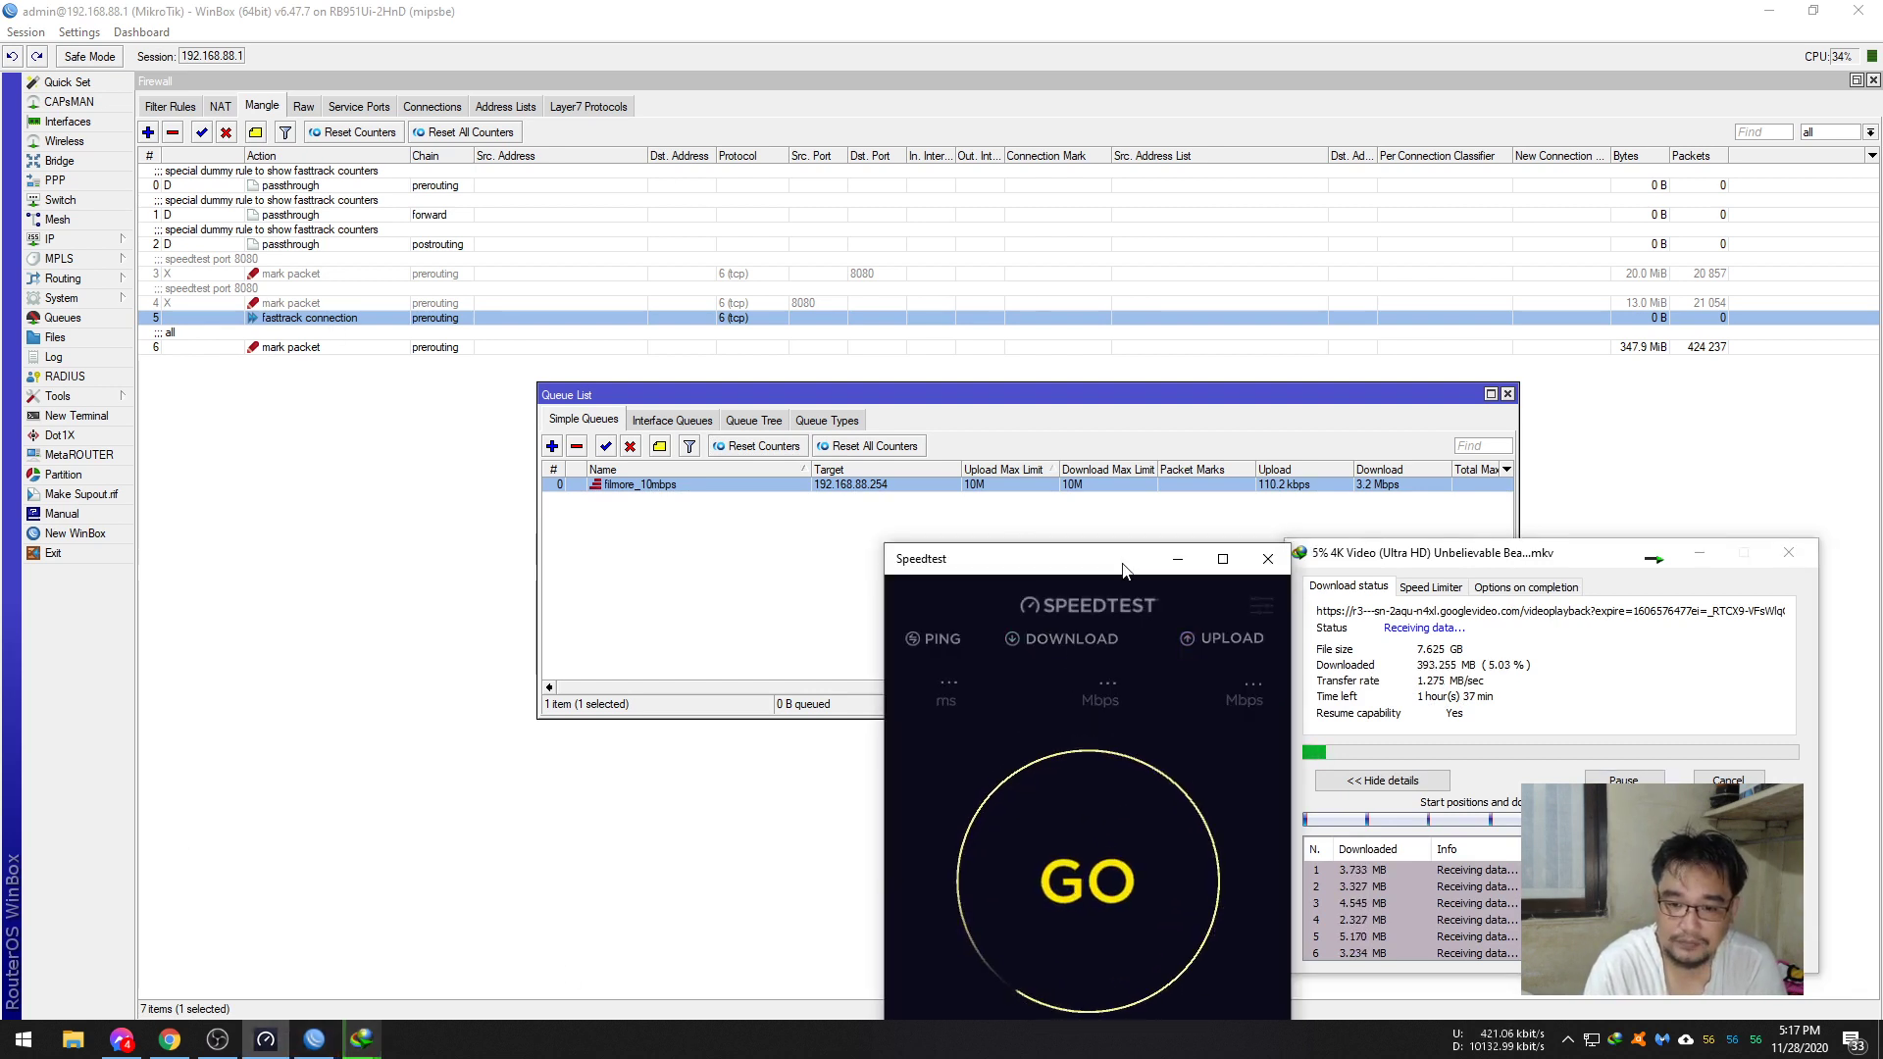
{"action": "left_click_drag", "start_coordinate": [1125, 571], "coordinate": [1073, 538]}
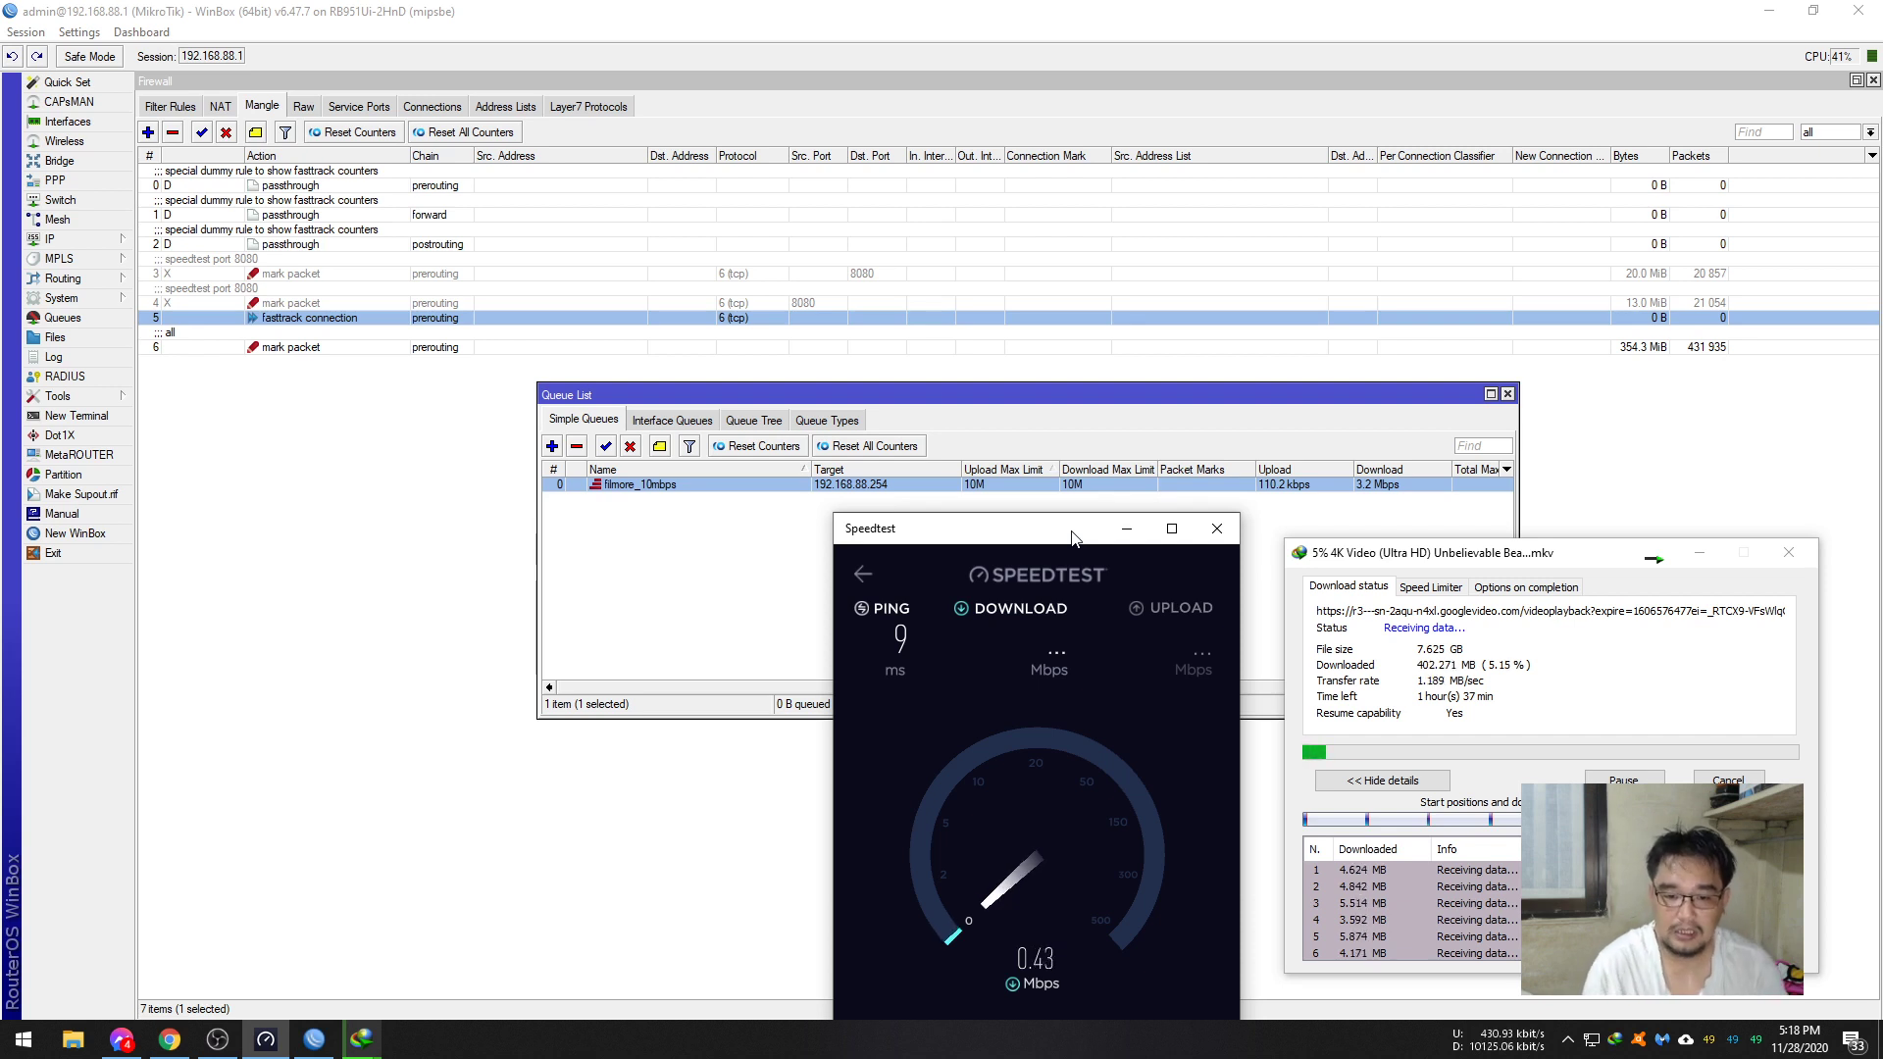
{"action": "left_click_drag", "start_coordinate": [1072, 538], "coordinate": [1072, 492]}
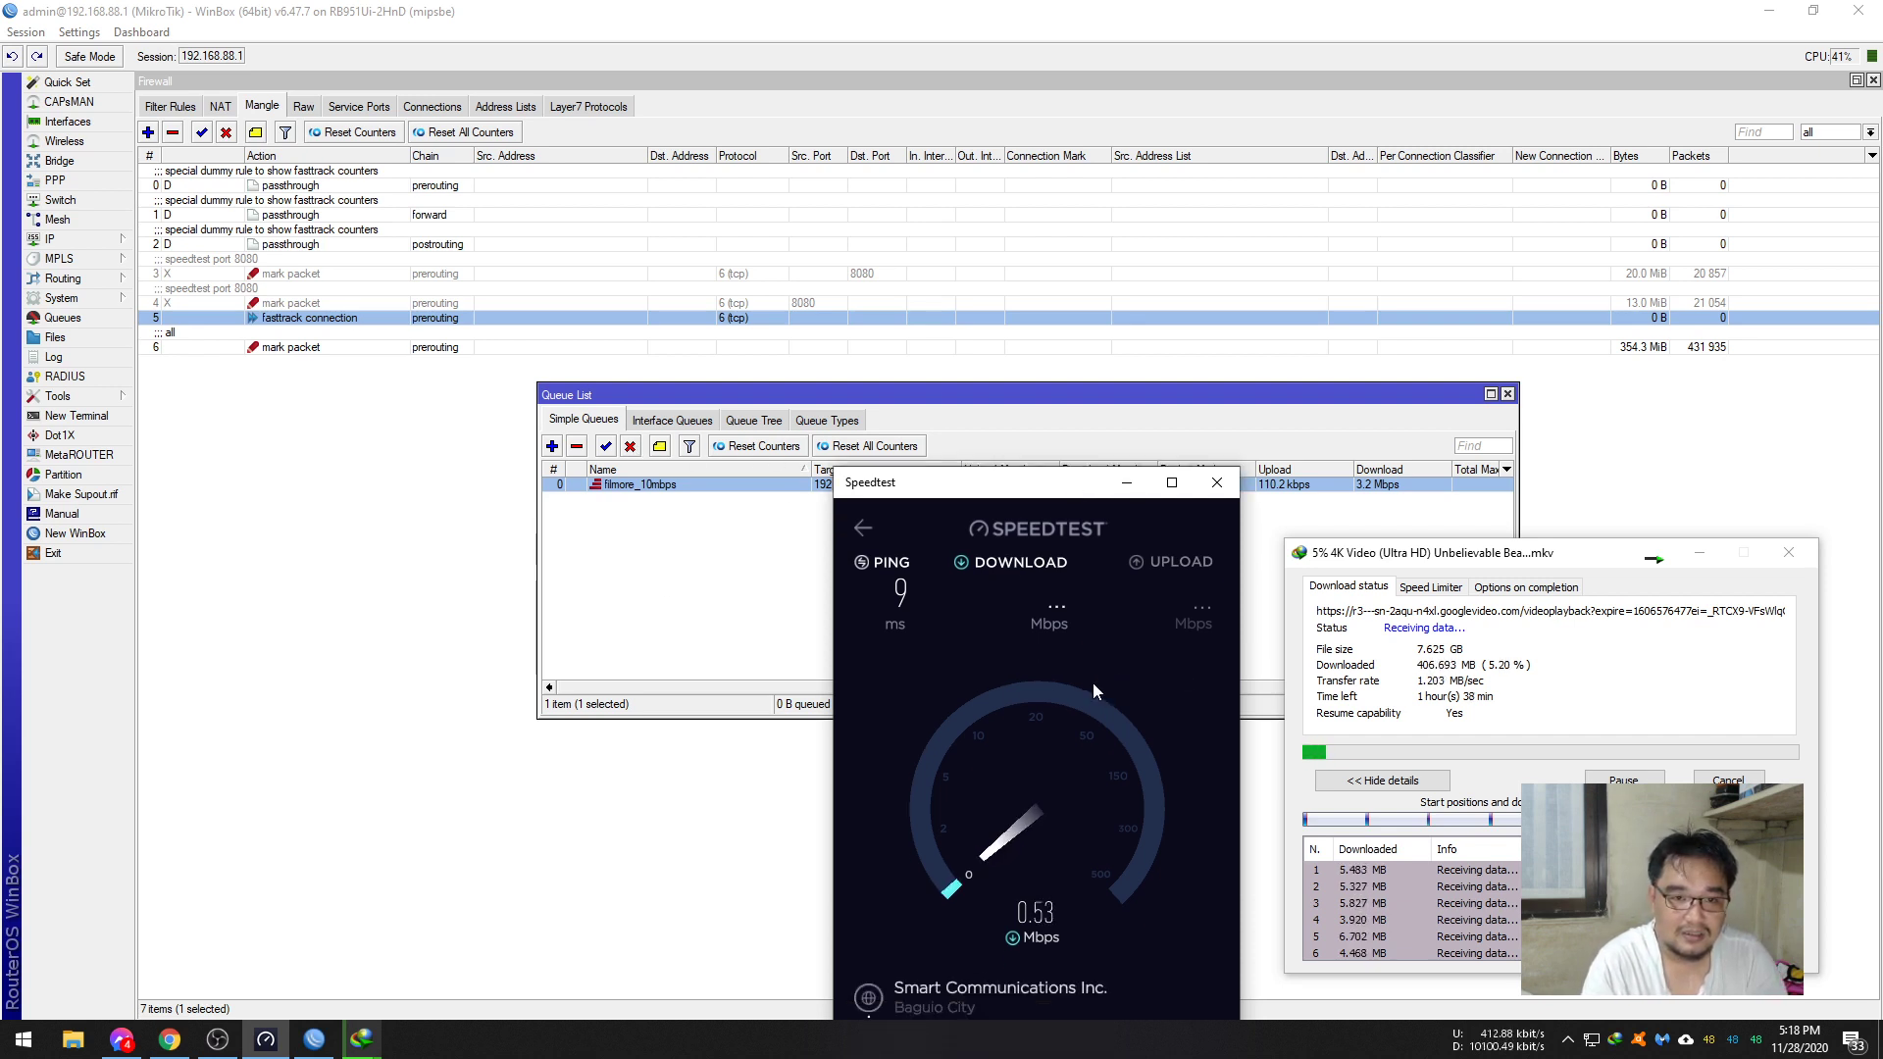
- Check the fasttrack connection rule's action, advanced options, and general protocol and port settings
{"action": "left_click", "coordinate": [478, 312]}
{"action": "double_click", "coordinate": [431, 318]}
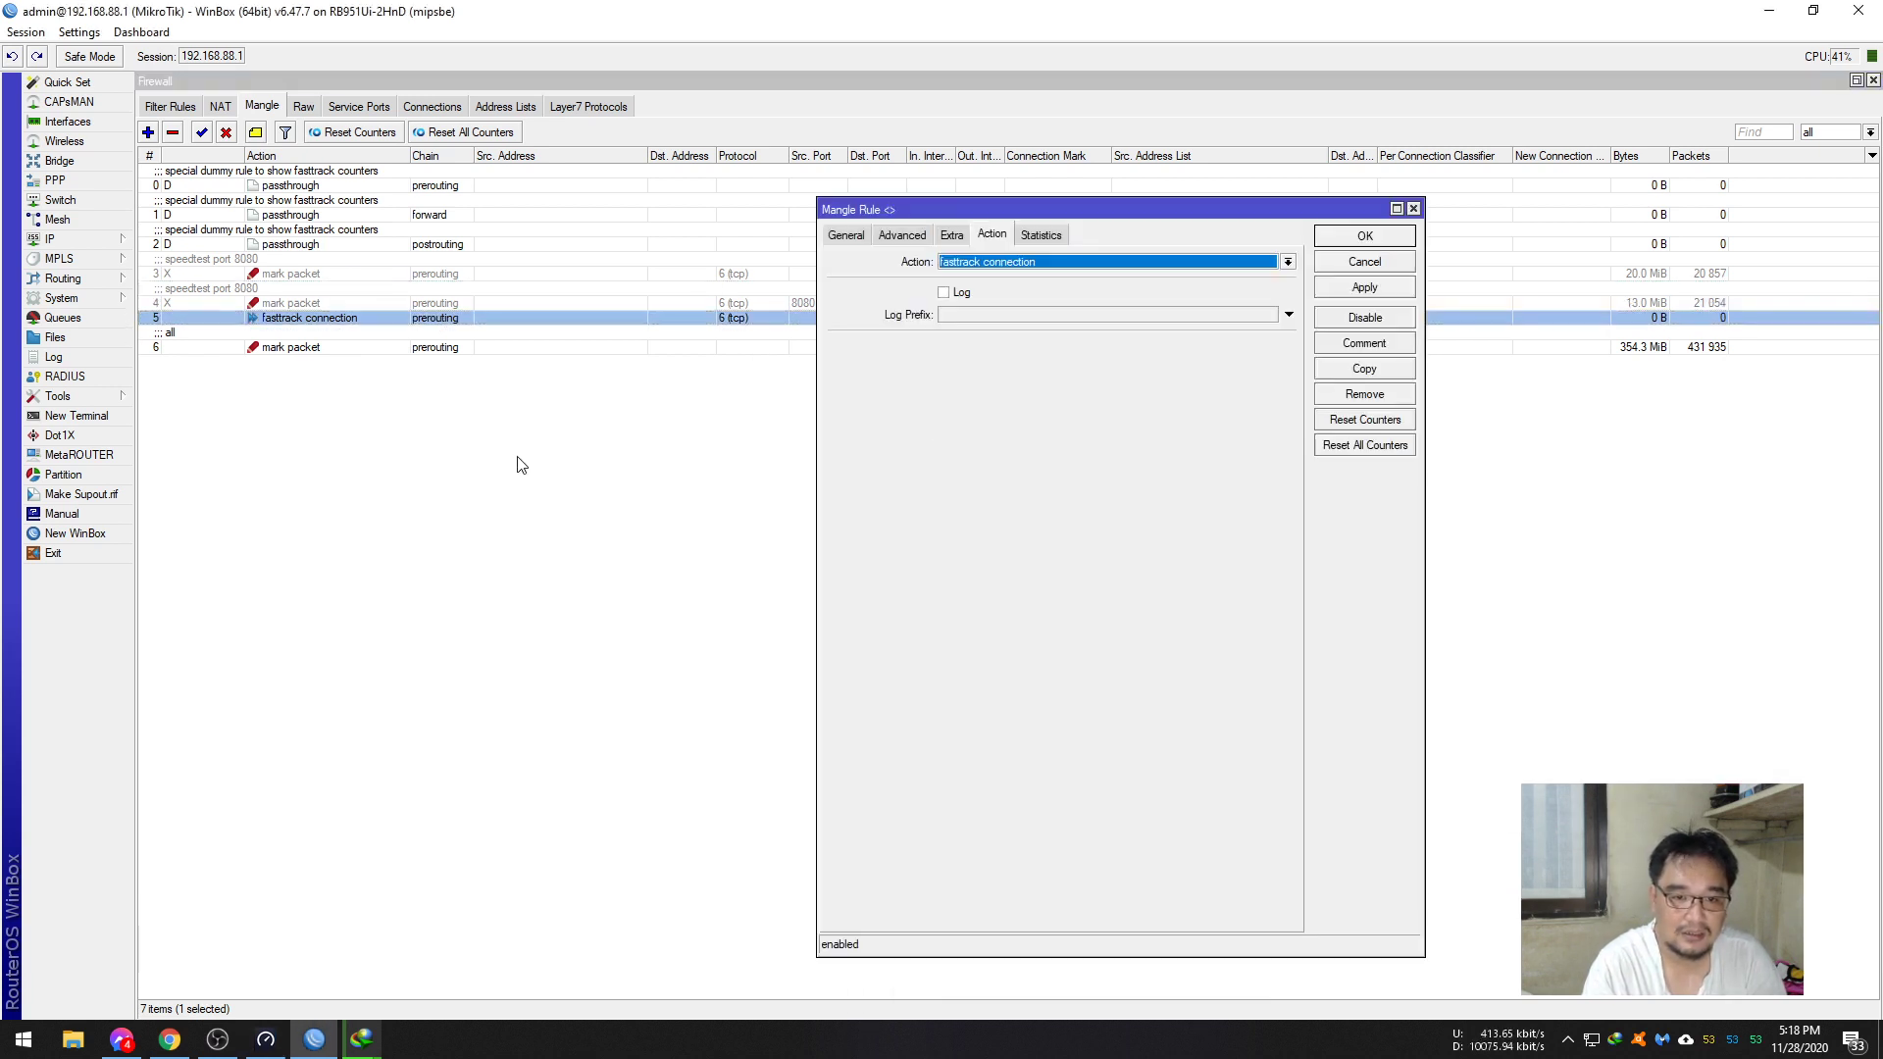
{"action": "left_click", "coordinate": [1058, 266]}
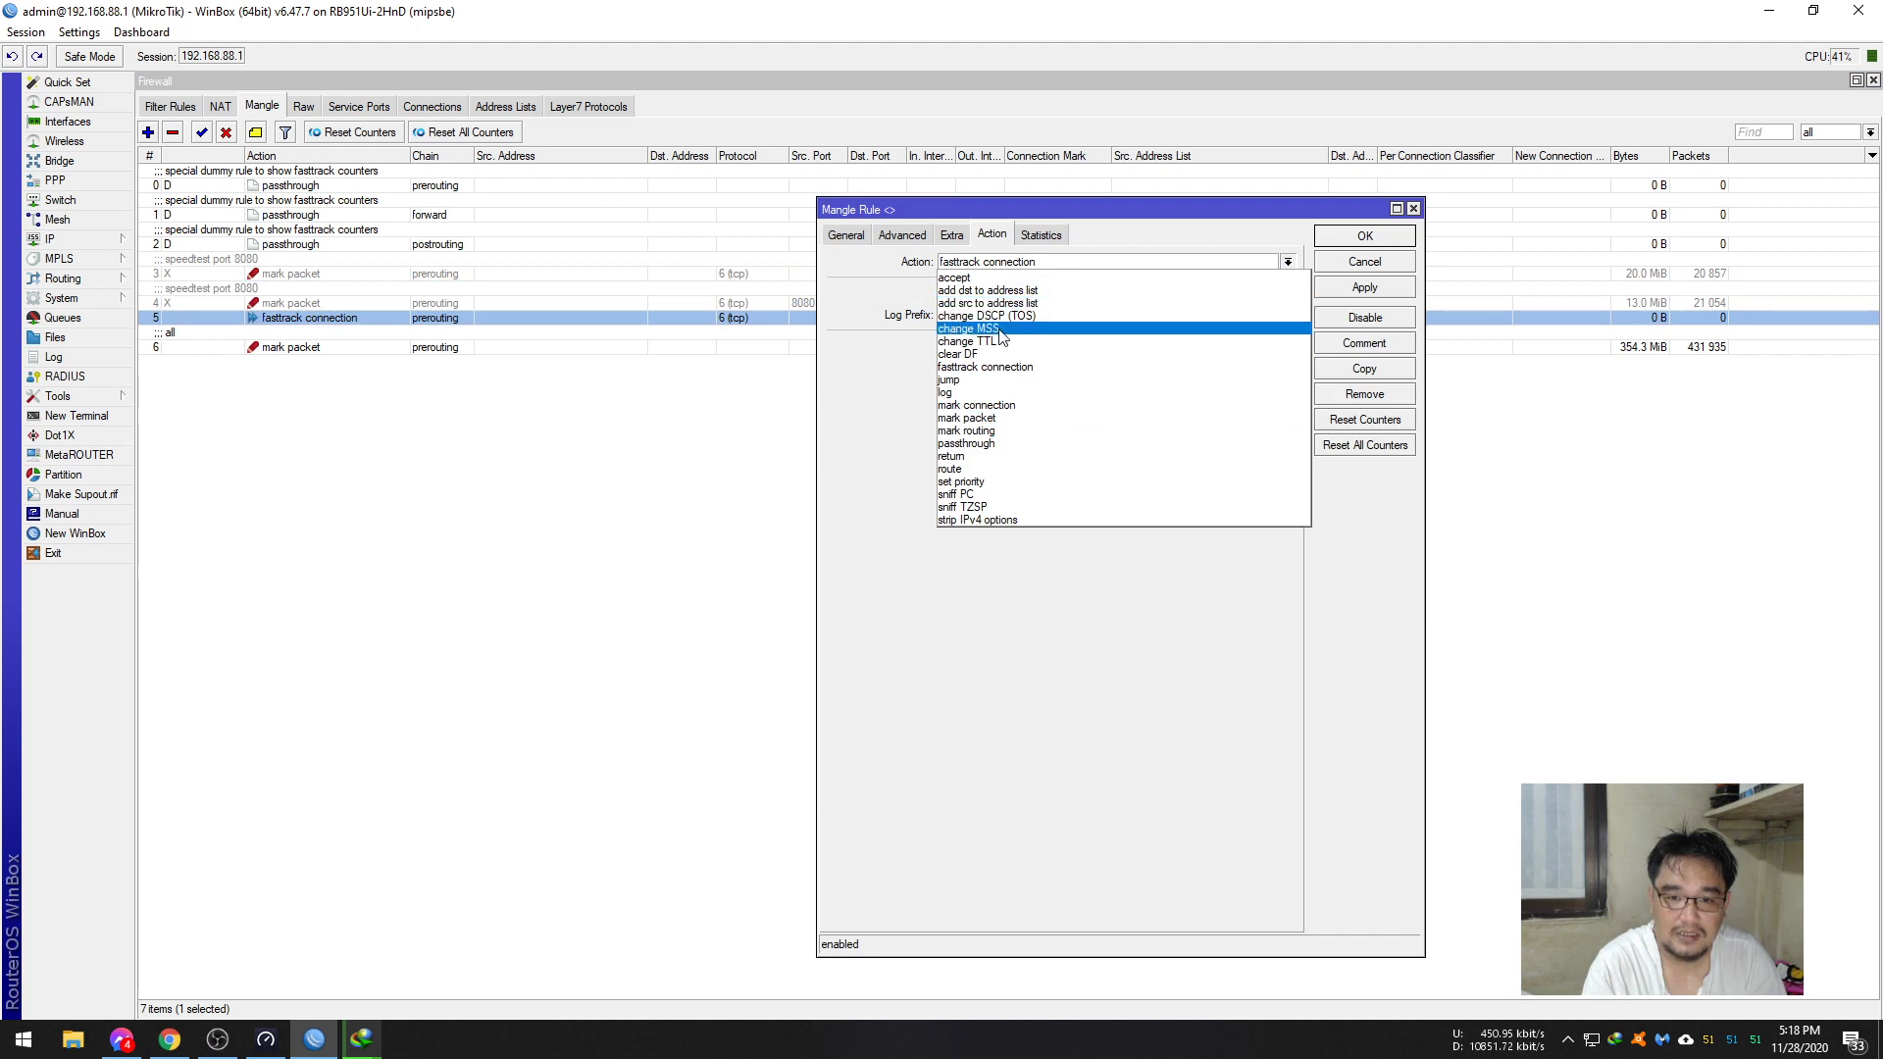
{"action": "left_click", "coordinate": [1017, 366]}
{"action": "key", "text": "ctrl+Tab"}
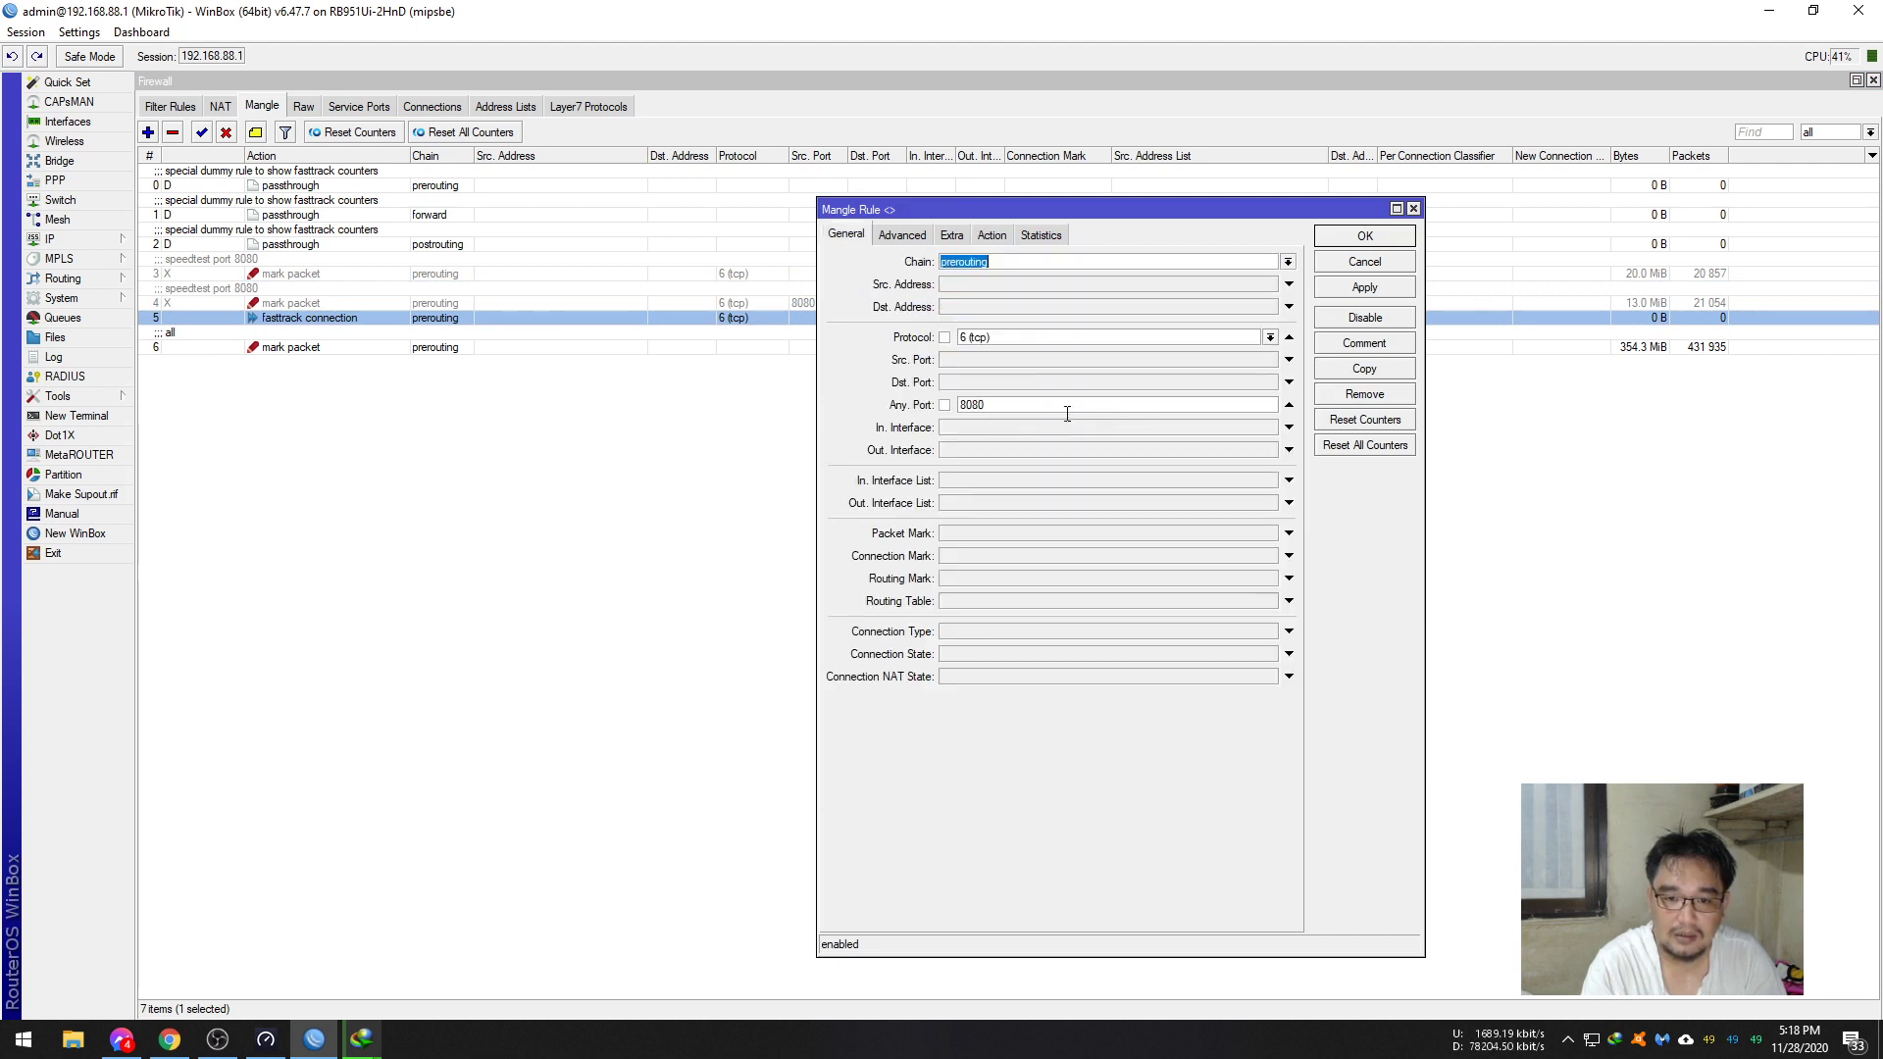
{"action": "left_click", "coordinate": [992, 236]}
{"action": "left_click", "coordinate": [902, 235]}
{"action": "left_click", "coordinate": [846, 234]}
{"action": "left_click", "coordinate": [464, 324]}
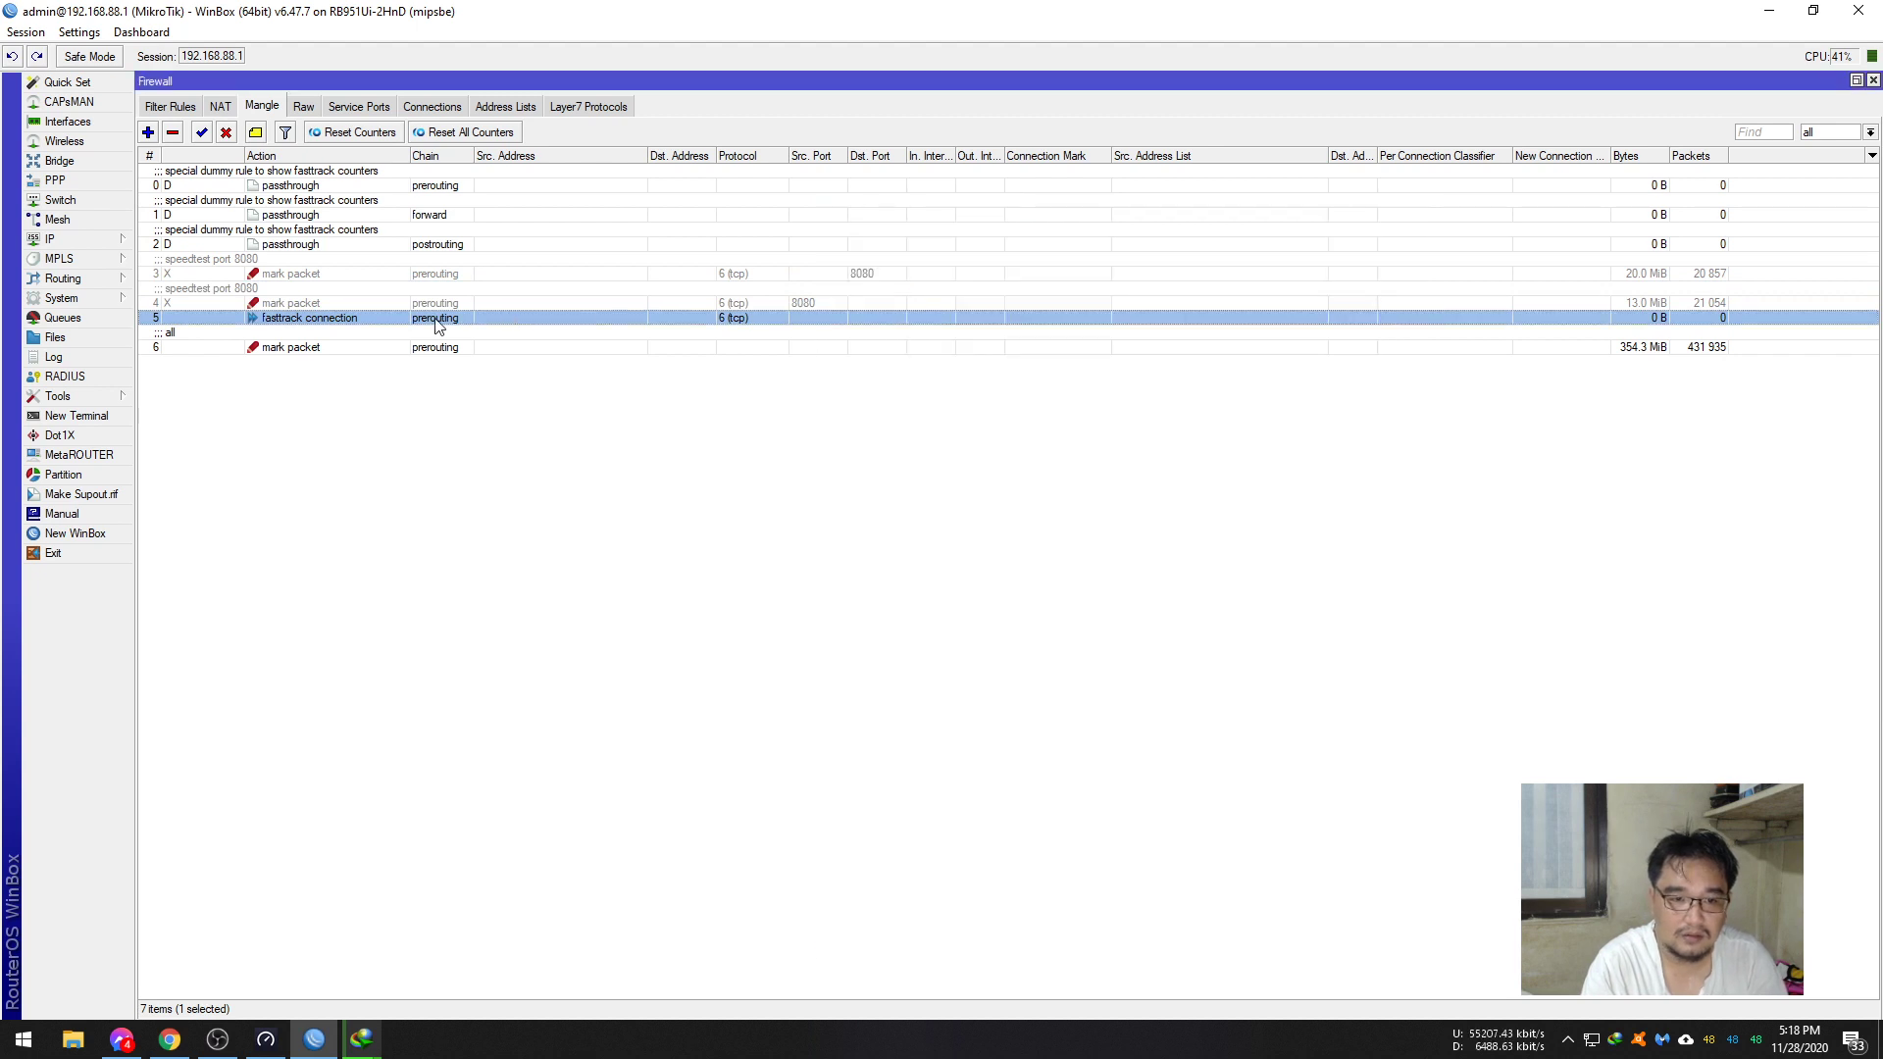
- Set the source port of the TCP fasttrack connection mangle rule to 8080 and apply the change
{"action": "double_click", "coordinate": [437, 327]}
{"action": "left_click", "coordinate": [996, 359]}
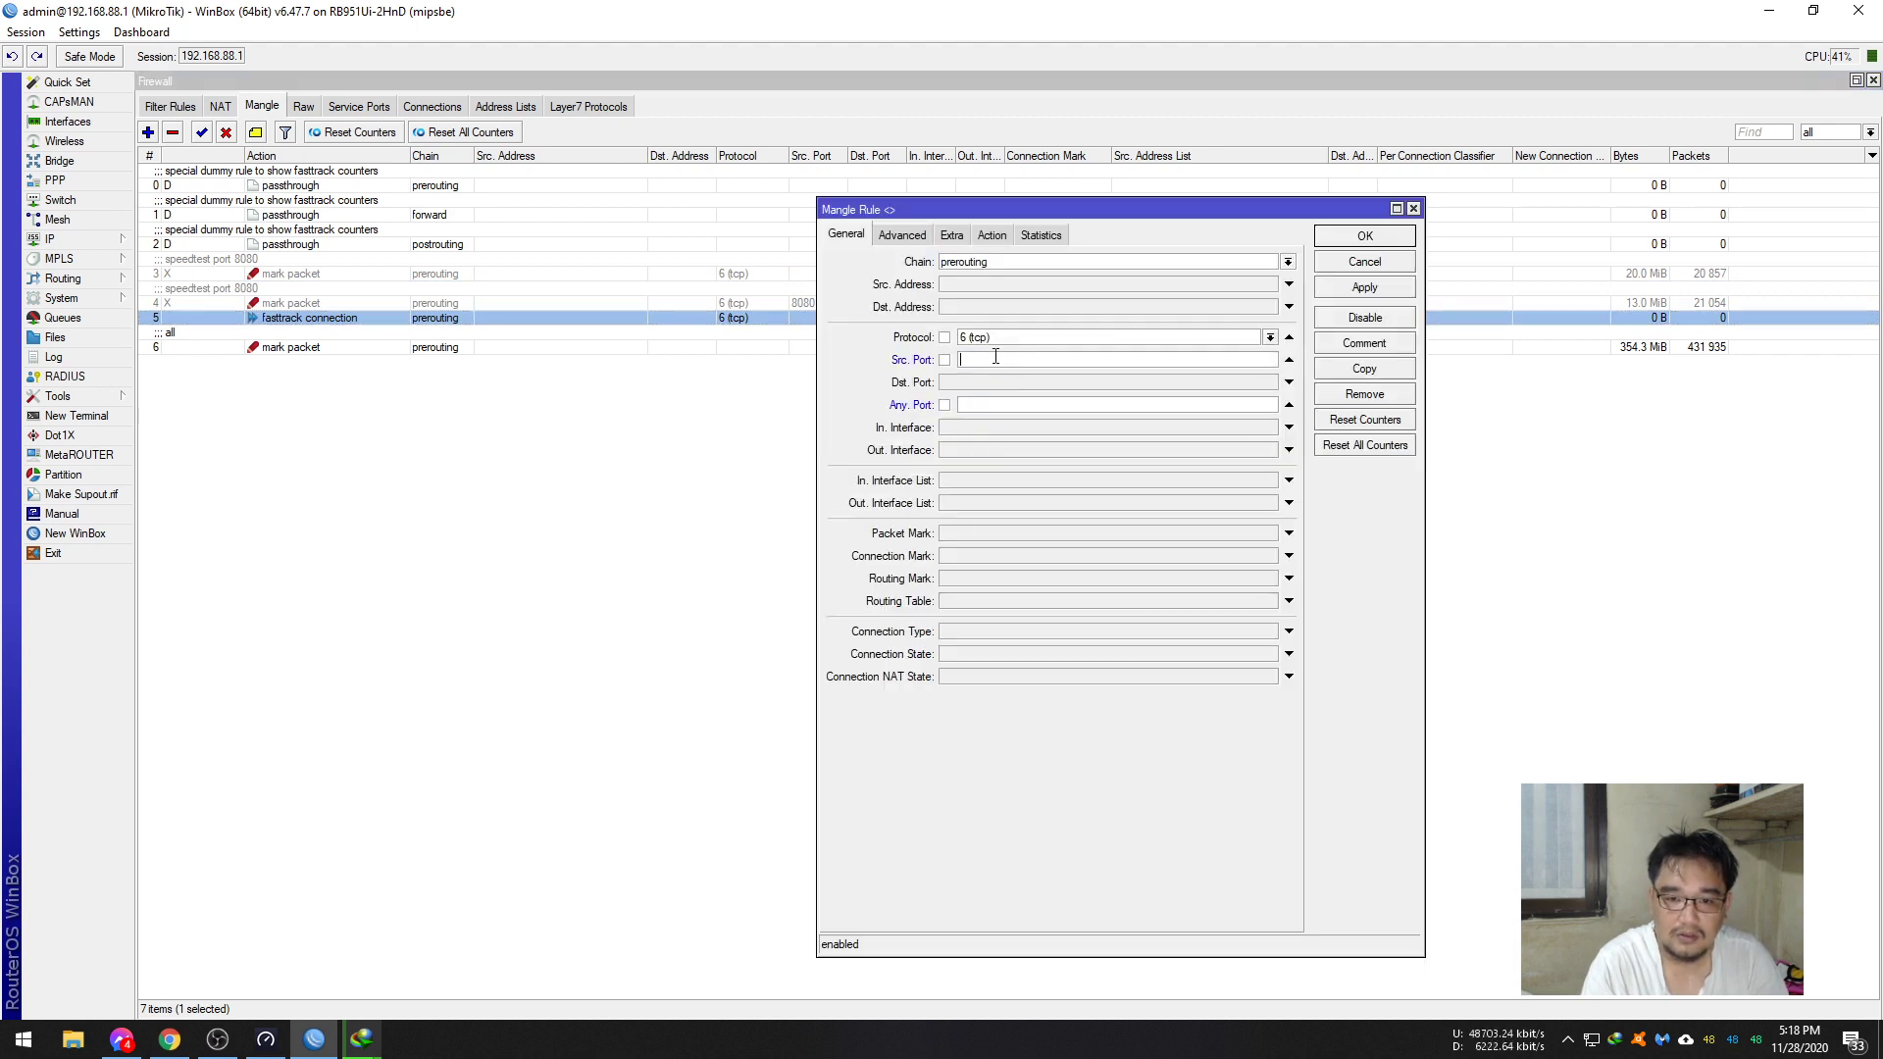
{"action": "left_click", "coordinate": [1288, 406]}
{"action": "left_click", "coordinate": [1366, 286]}
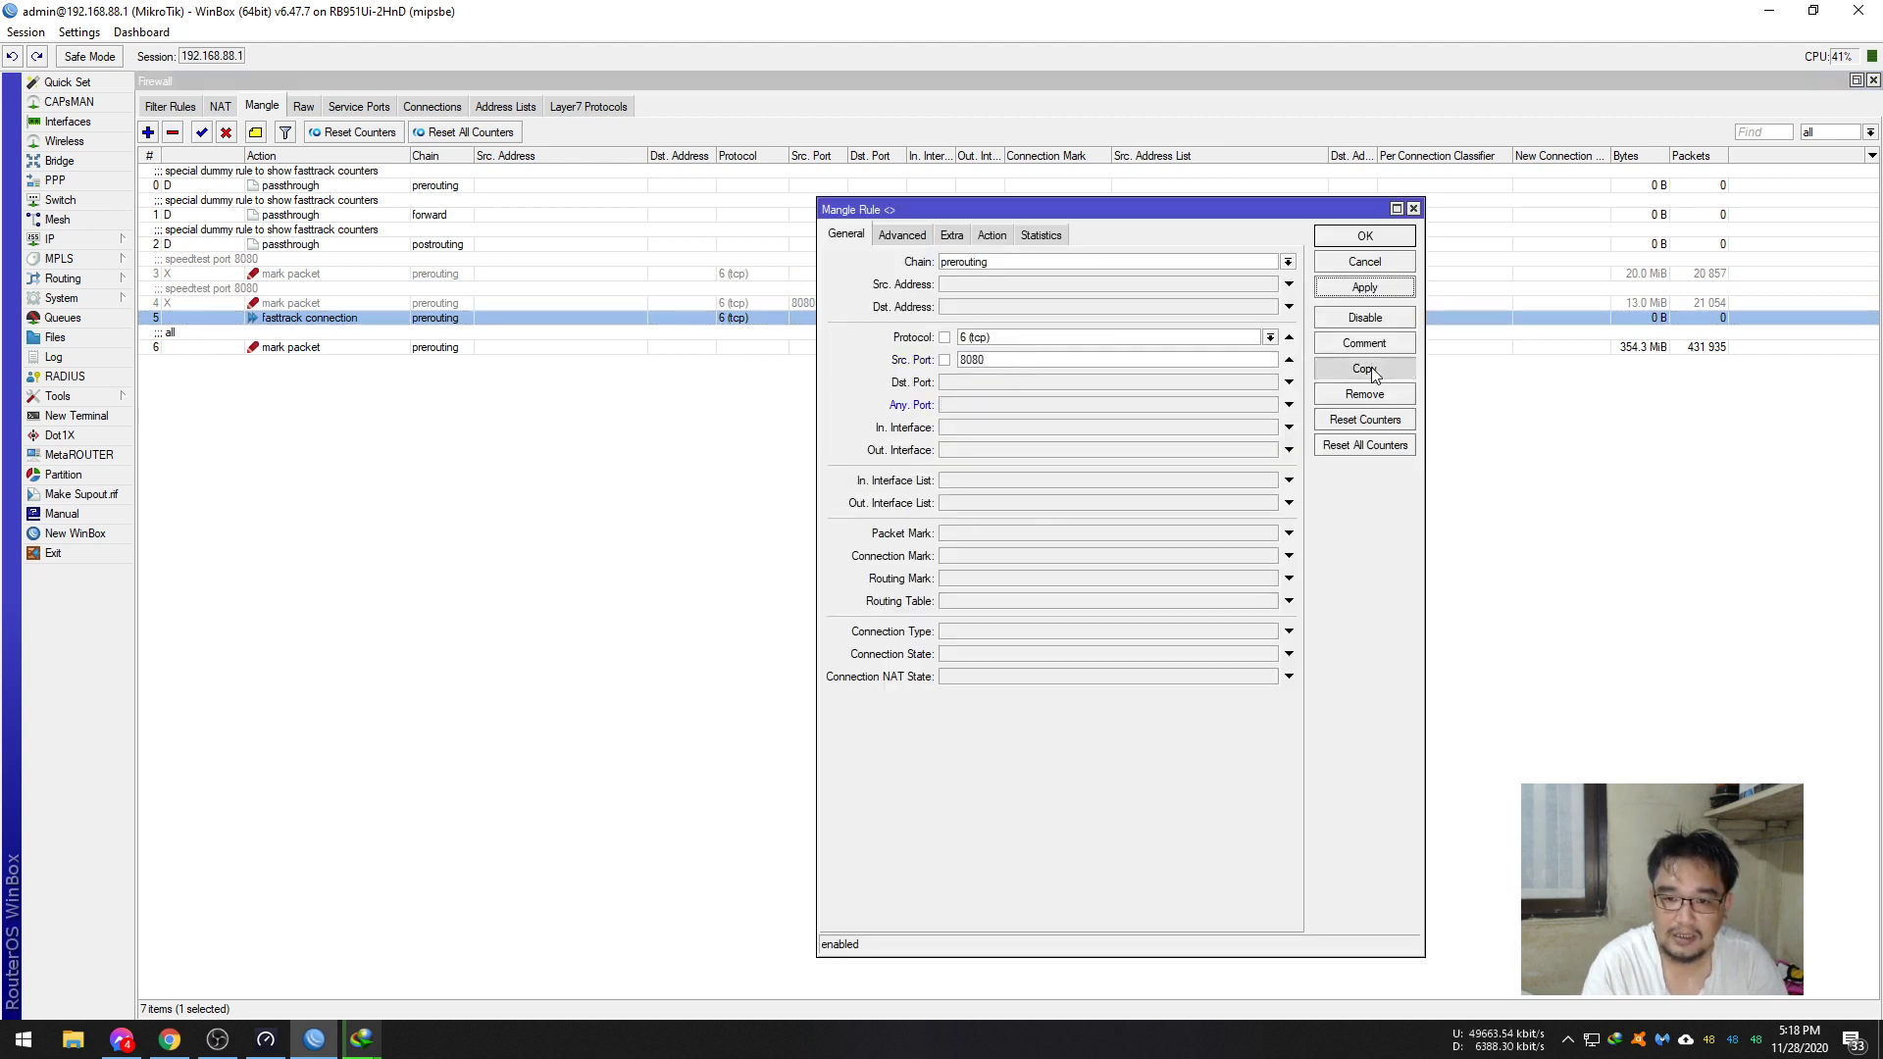
- Copy the fasttrack connection rule, matching TCP destination port 8080 instead of the source port, and save both rules
{"action": "left_click", "coordinate": [1365, 369]}
{"action": "left_click", "coordinate": [1021, 536]}
{"action": "left_click", "coordinate": [1260, 405]}
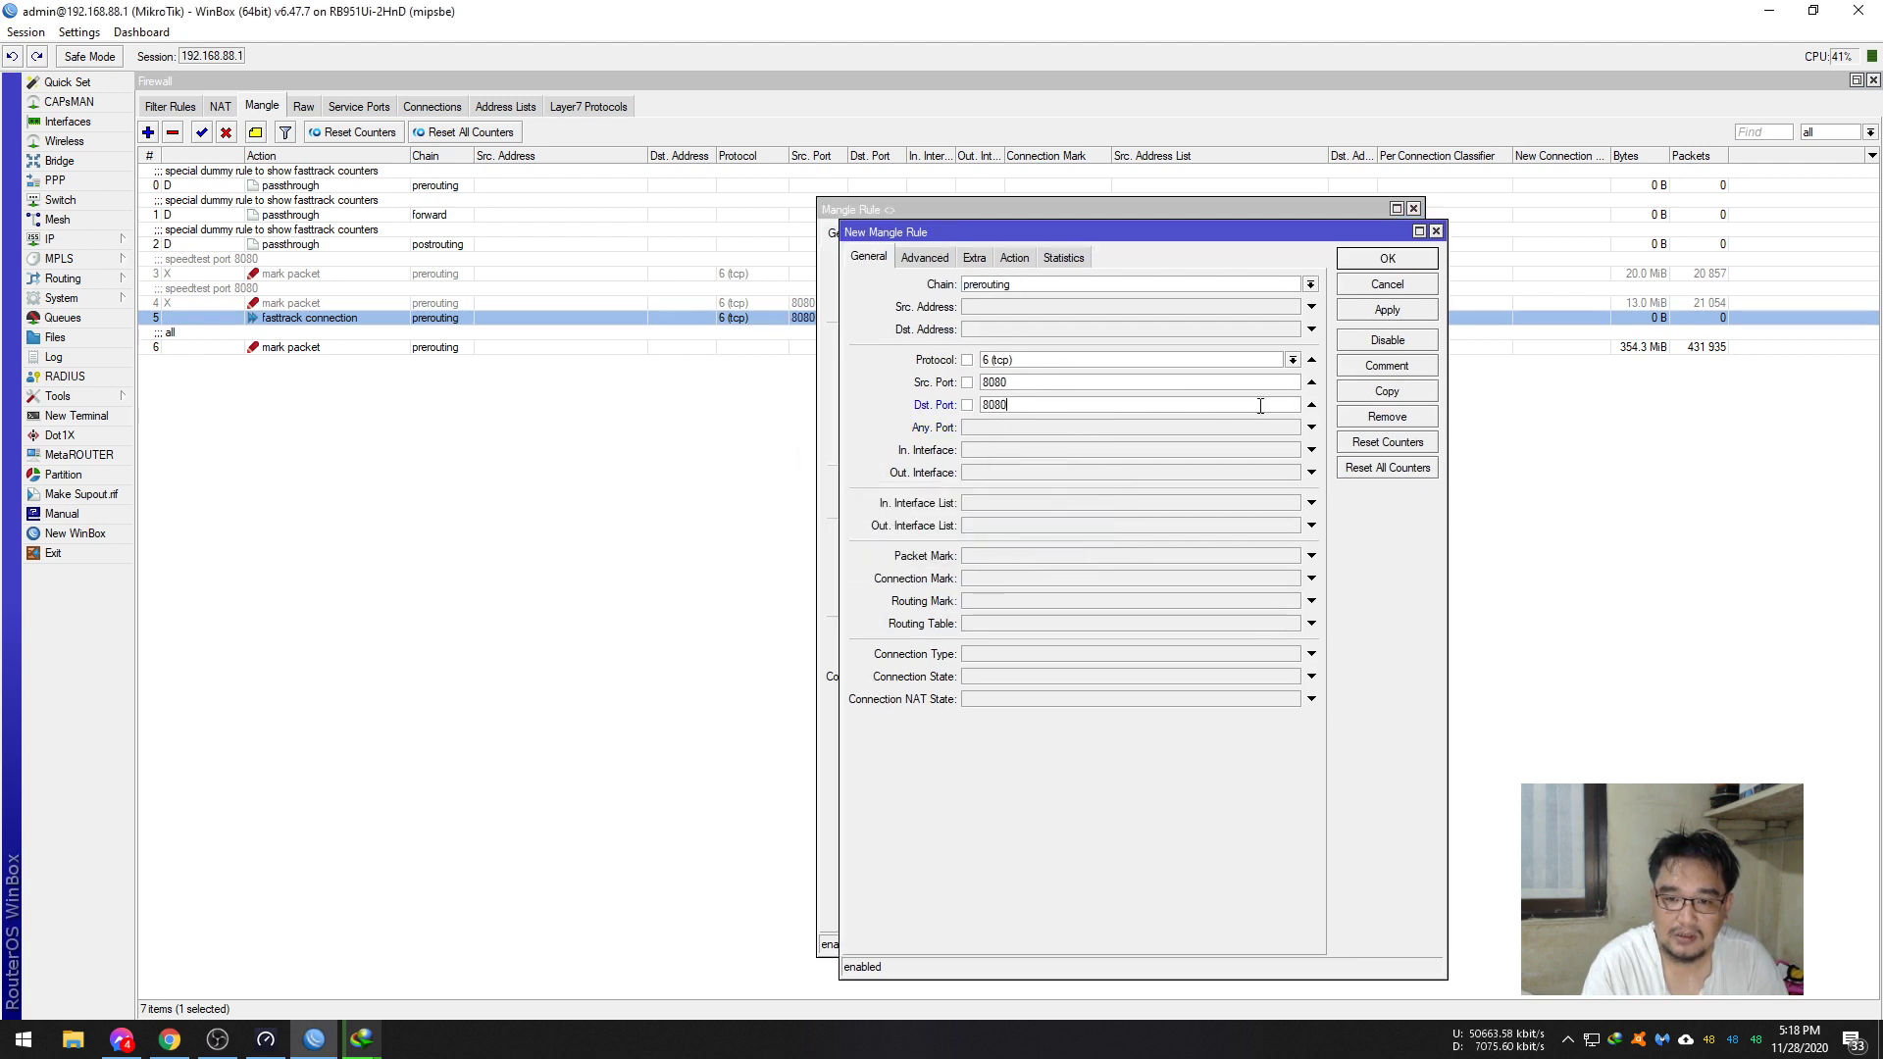
{"action": "left_click", "coordinate": [1311, 383]}
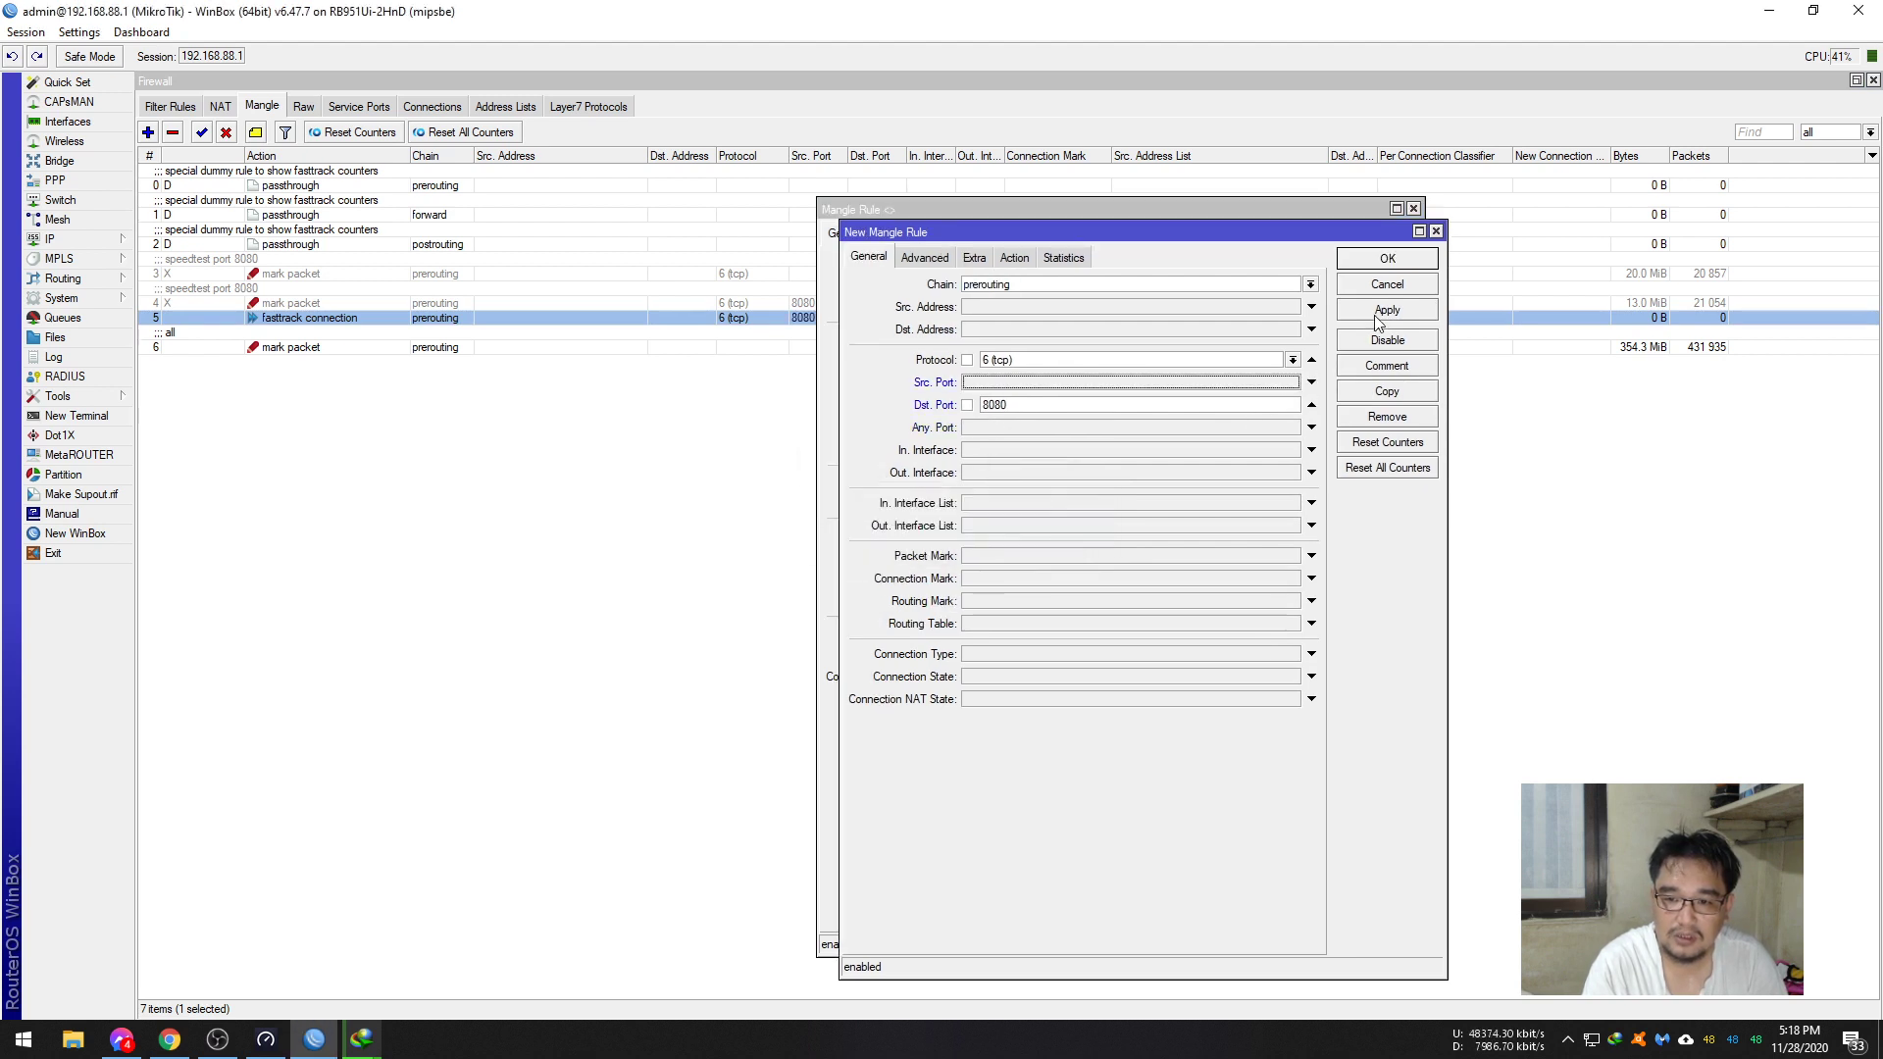
{"action": "left_click", "coordinate": [1378, 261]}
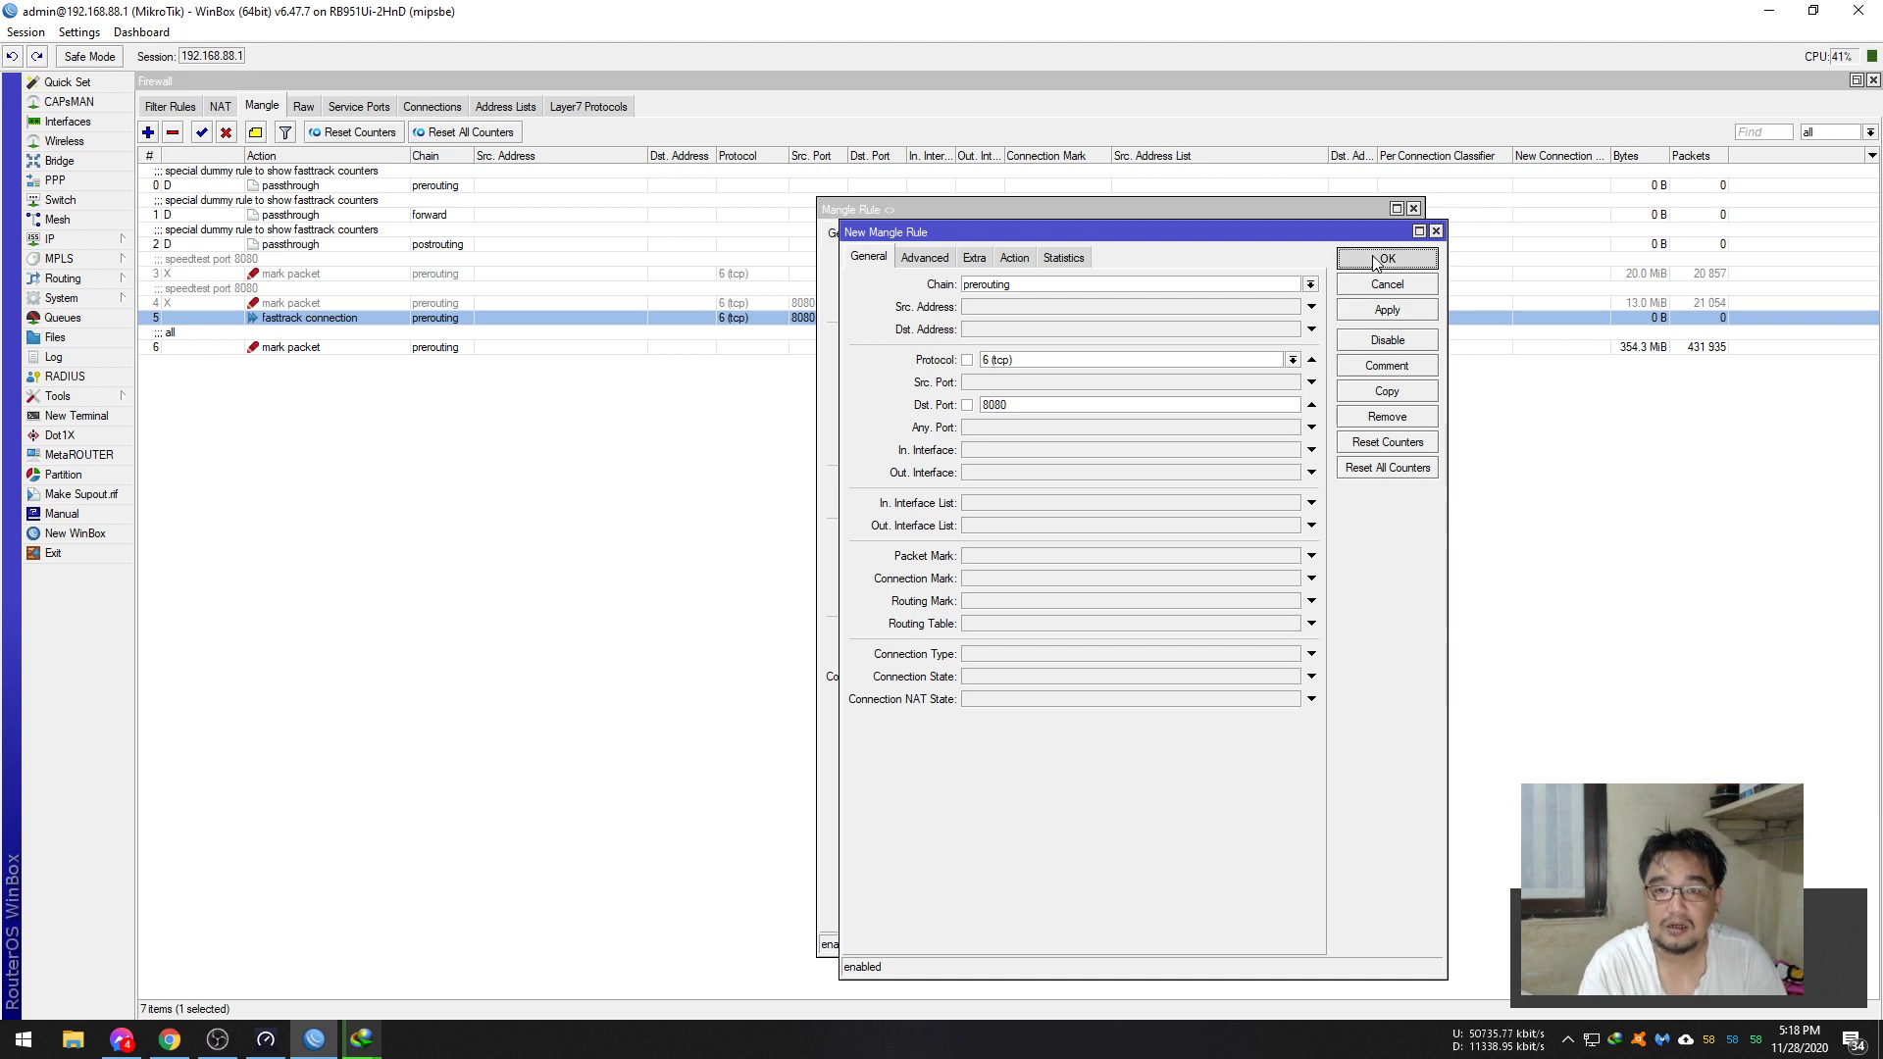
{"action": "left_click", "coordinate": [1365, 261]}
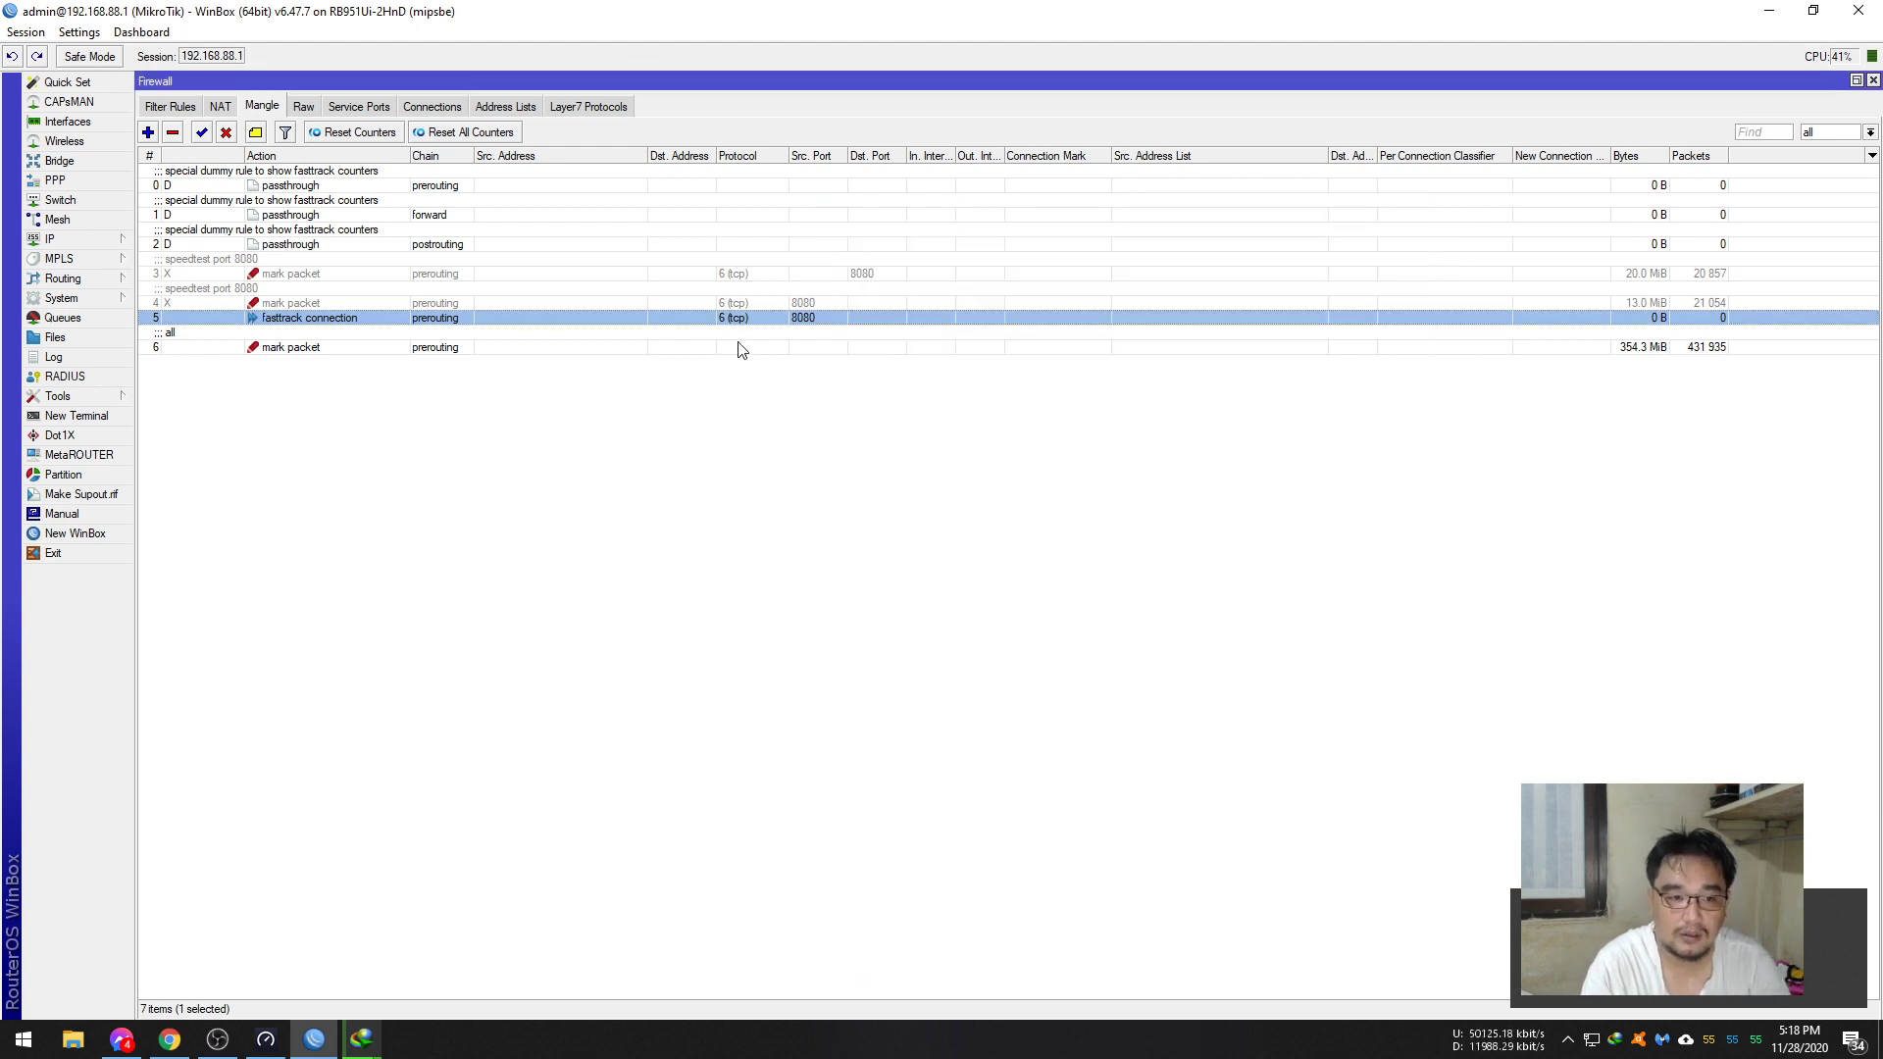
- Create another copy of the source port 8080 fasttrack rule, with only destination port 8080 set
{"action": "double_click", "coordinate": [719, 317]}
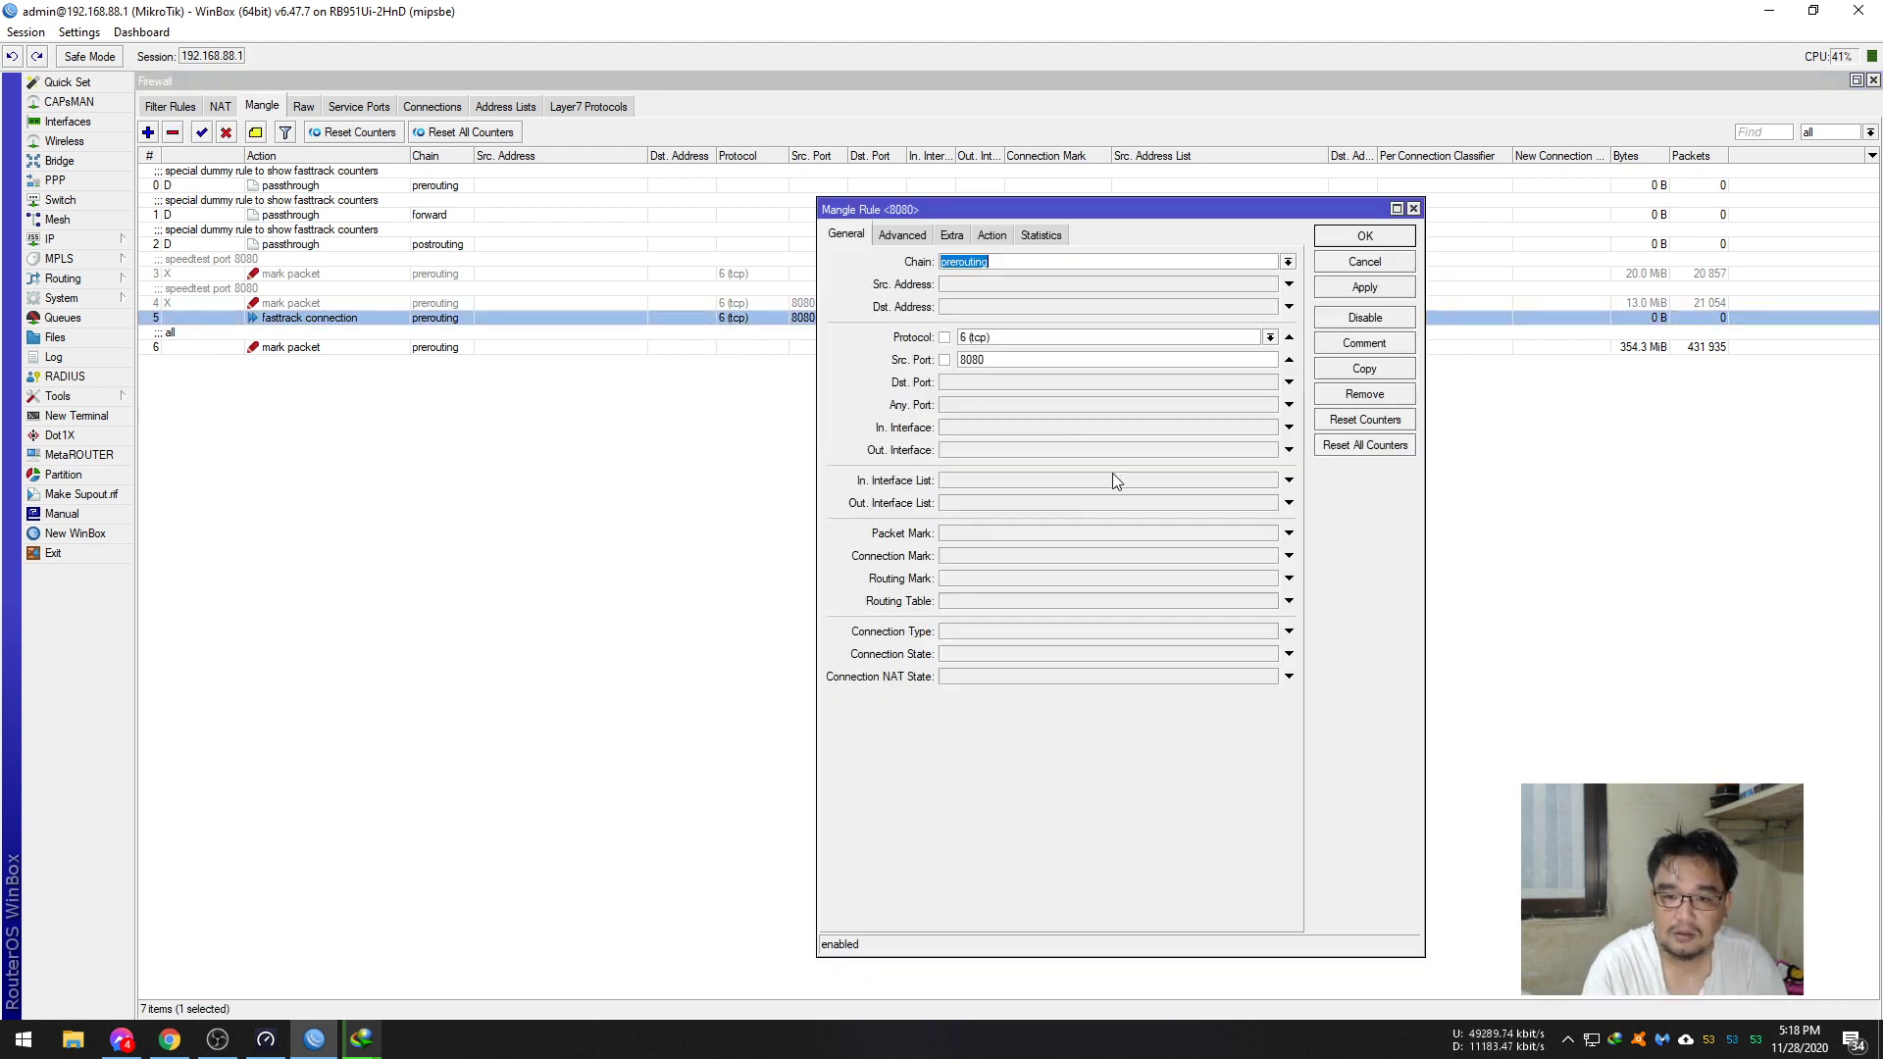
{"action": "left_click", "coordinate": [1365, 368]}
{"action": "double_click", "coordinate": [993, 381]}
{"action": "key", "text": "BackSpace"}
{"action": "left_click", "coordinate": [1122, 404]}
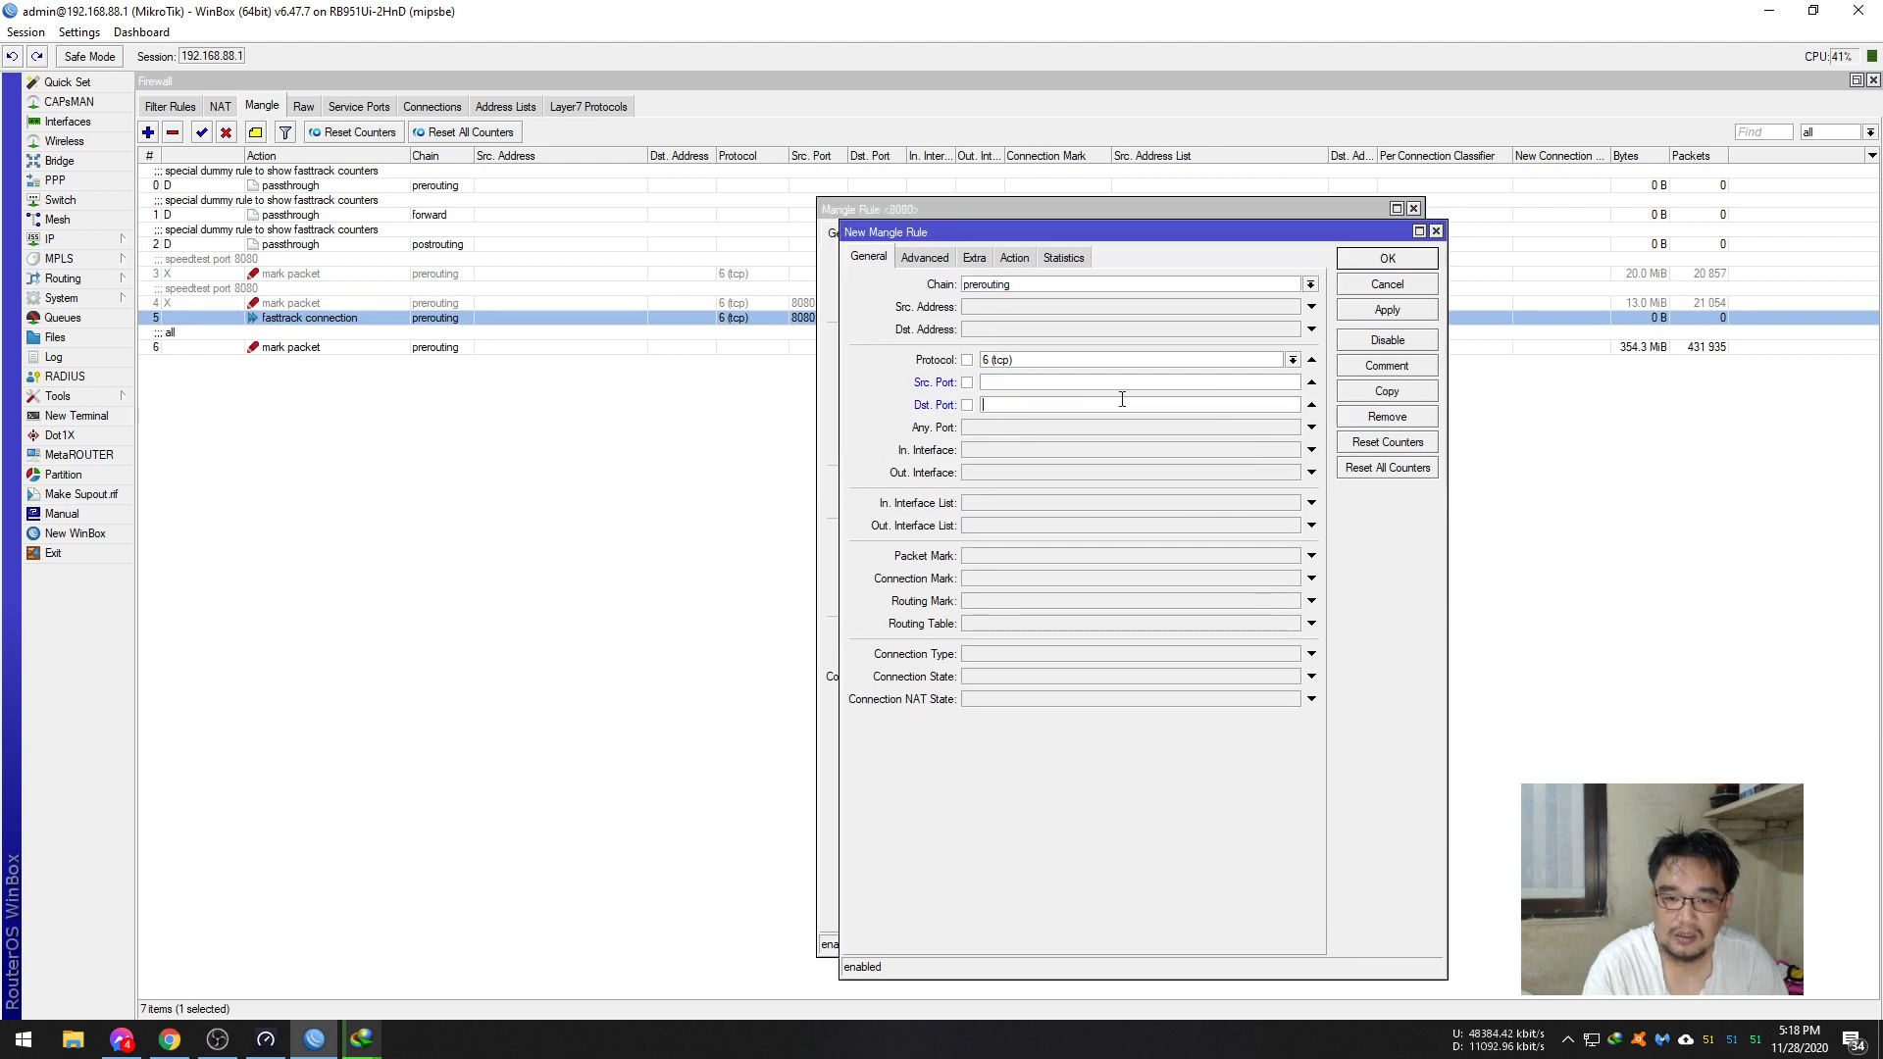
{"action": "left_click", "coordinate": [1310, 383]}
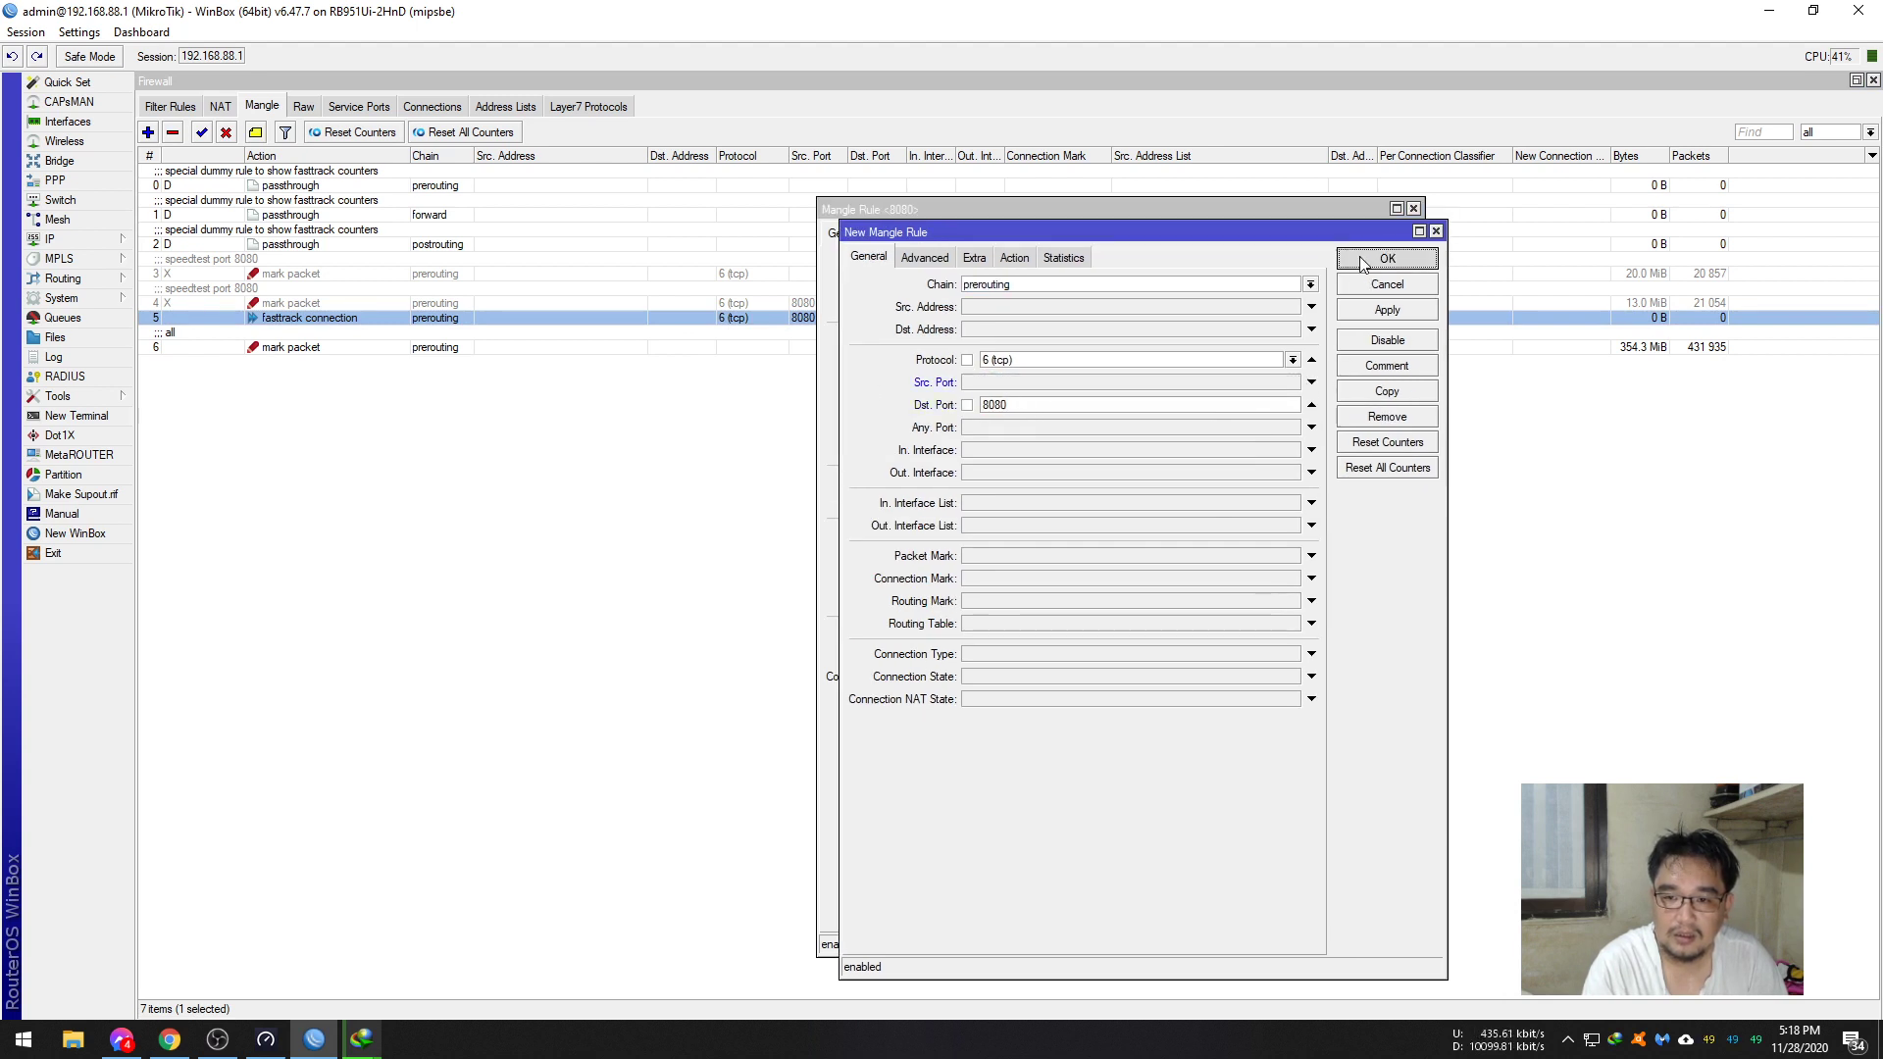
{"action": "key", "text": "Escape"}
{"action": "key", "text": "Escape"}
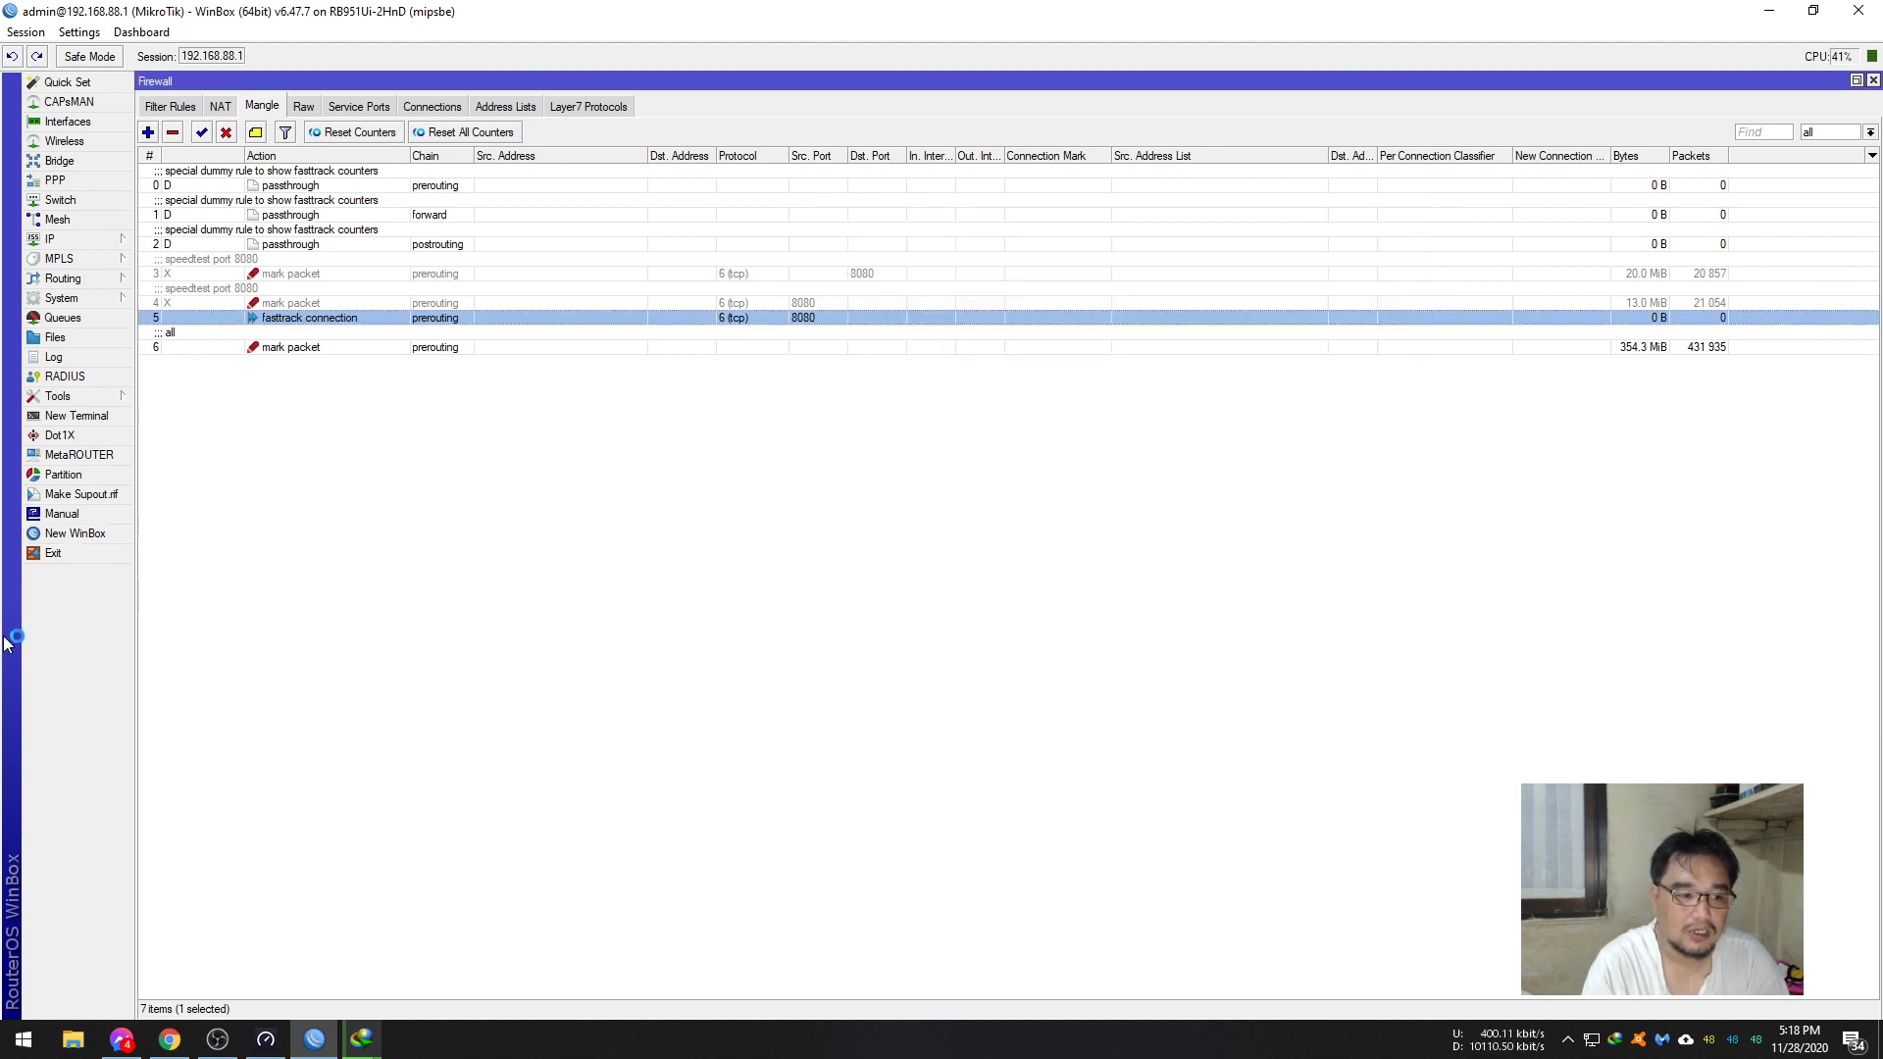
- Back in WinBox, delete the duplicate fasttrack rule for destination port 8080 and reset all mangle rule counters
{"action": "left_click", "coordinate": [1378, 476]}
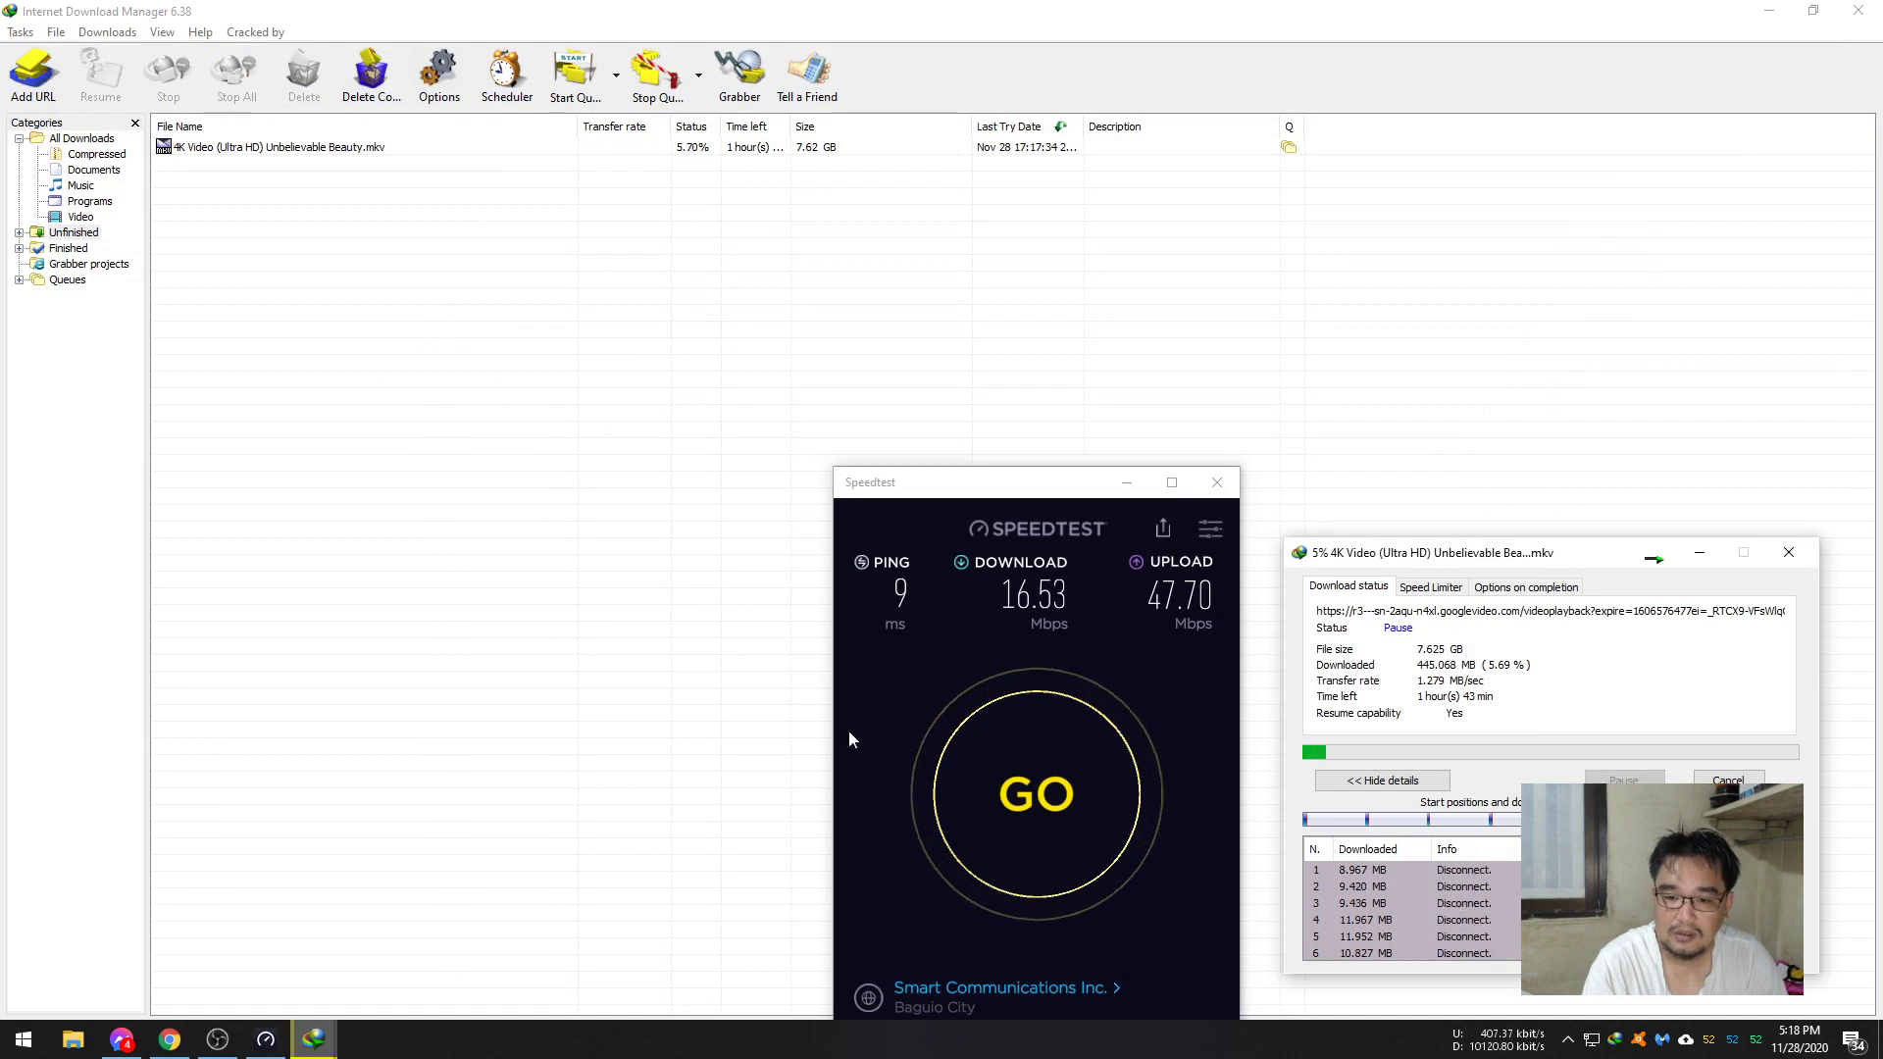
{"action": "left_click", "coordinate": [831, 350]}
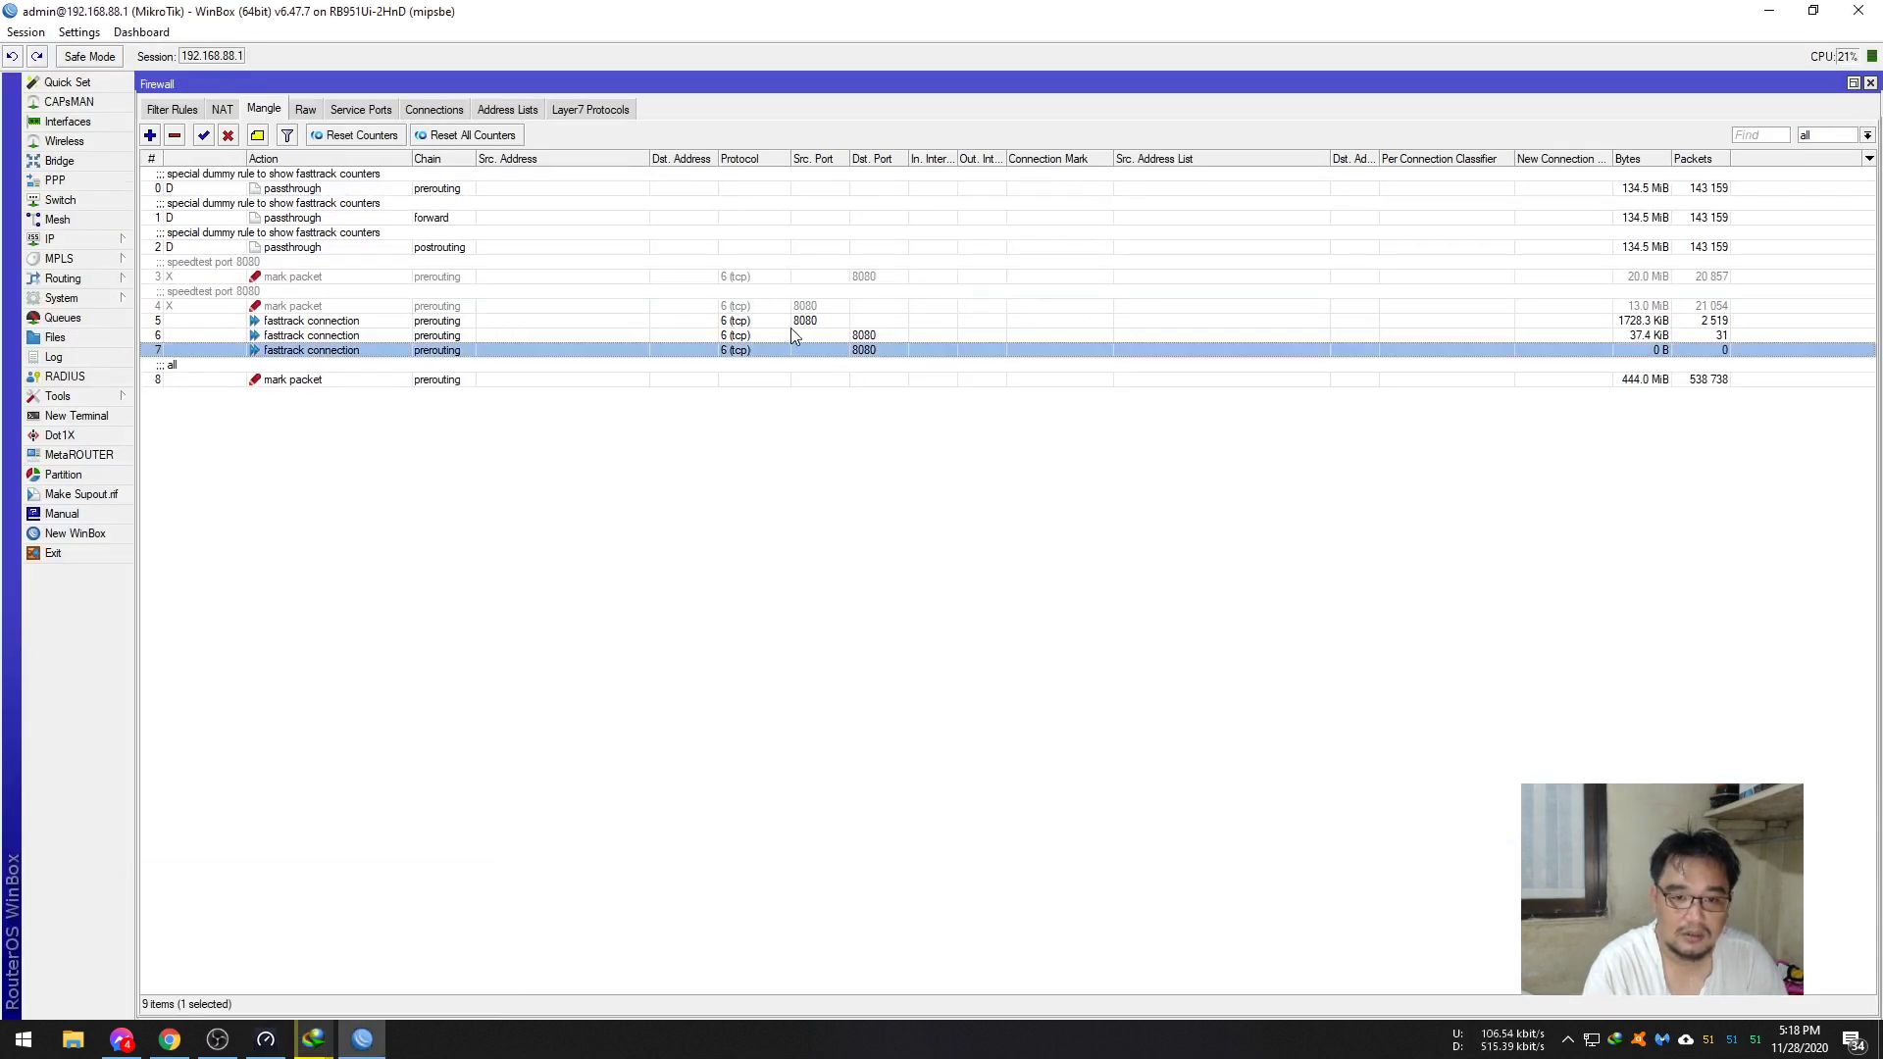
{"action": "left_click", "coordinate": [791, 324]}
{"action": "key", "text": "Down"}
{"action": "key", "text": "Down"}
{"action": "key", "text": "Delete"}
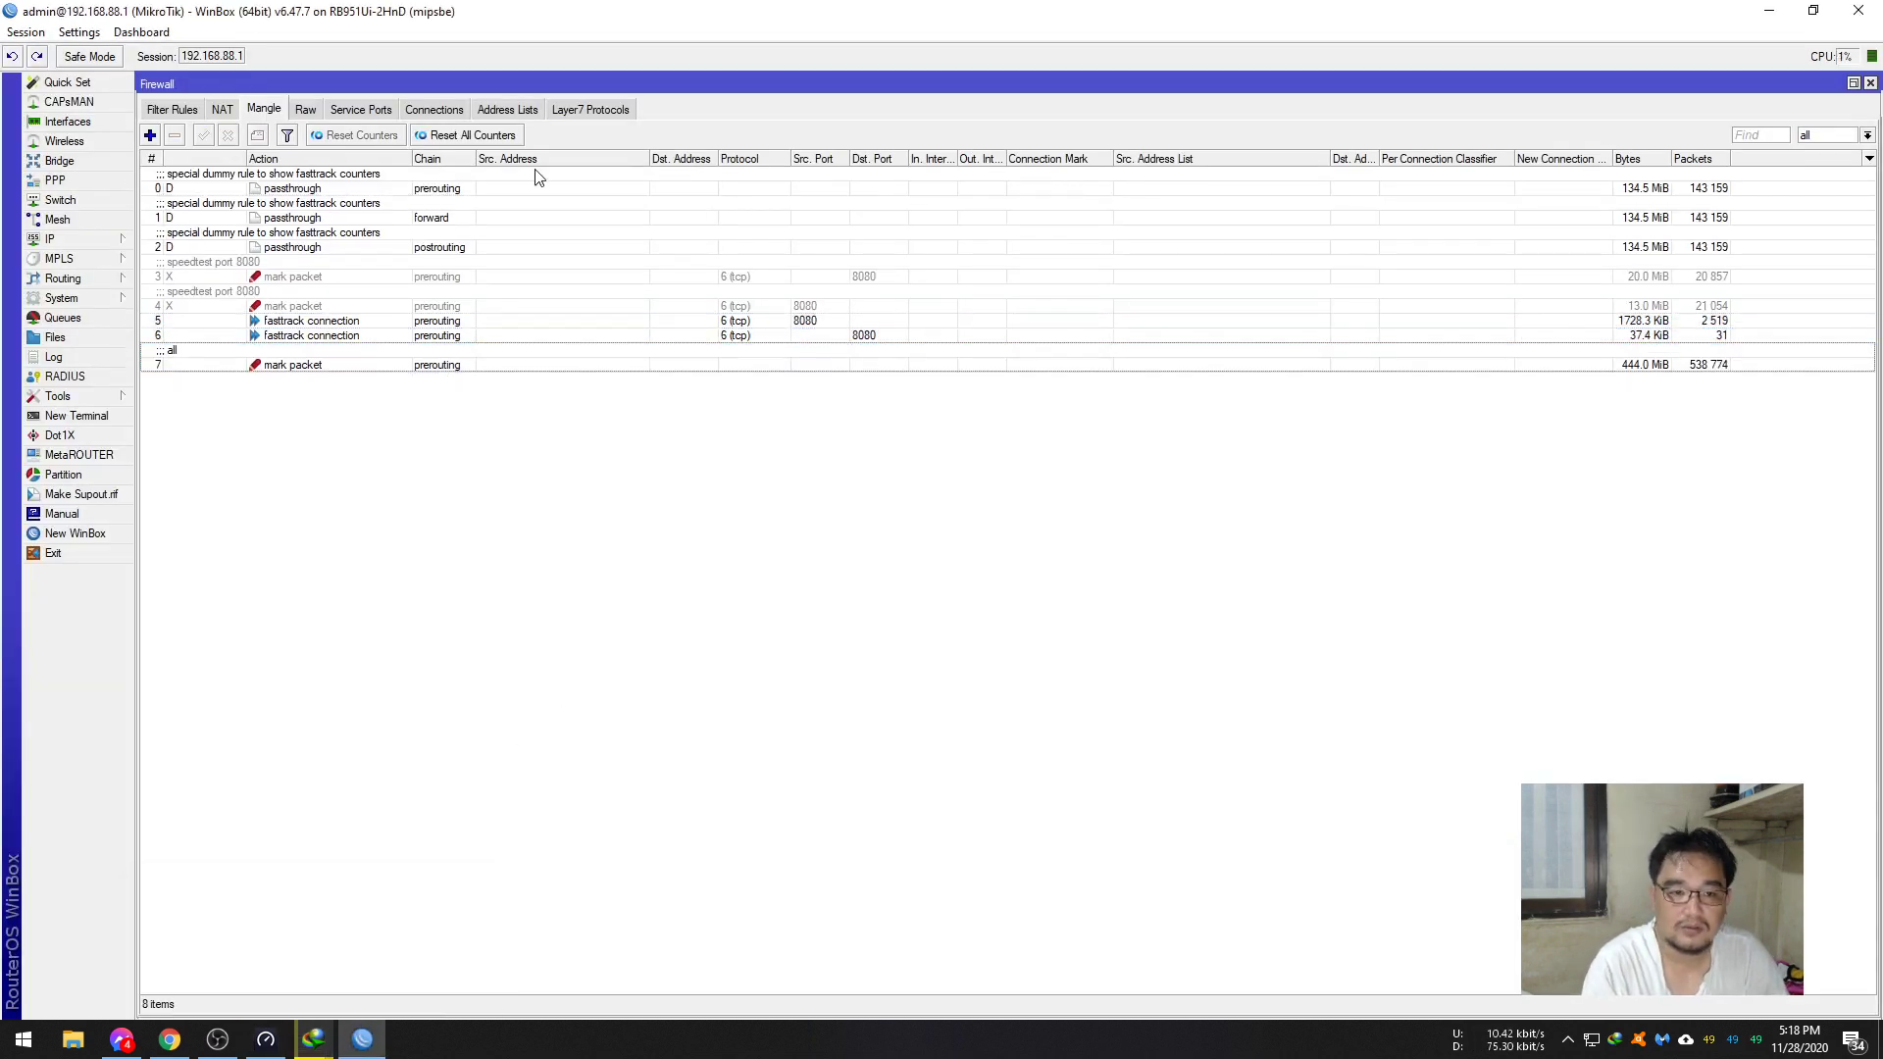
{"action": "left_click", "coordinate": [490, 135]}
- Show the simple queue list beneath the mangle rules and resume the 4K video download in Internet Download Manager
{"action": "left_click", "coordinate": [313, 1039]}
{"action": "left_click", "coordinate": [455, 965]}
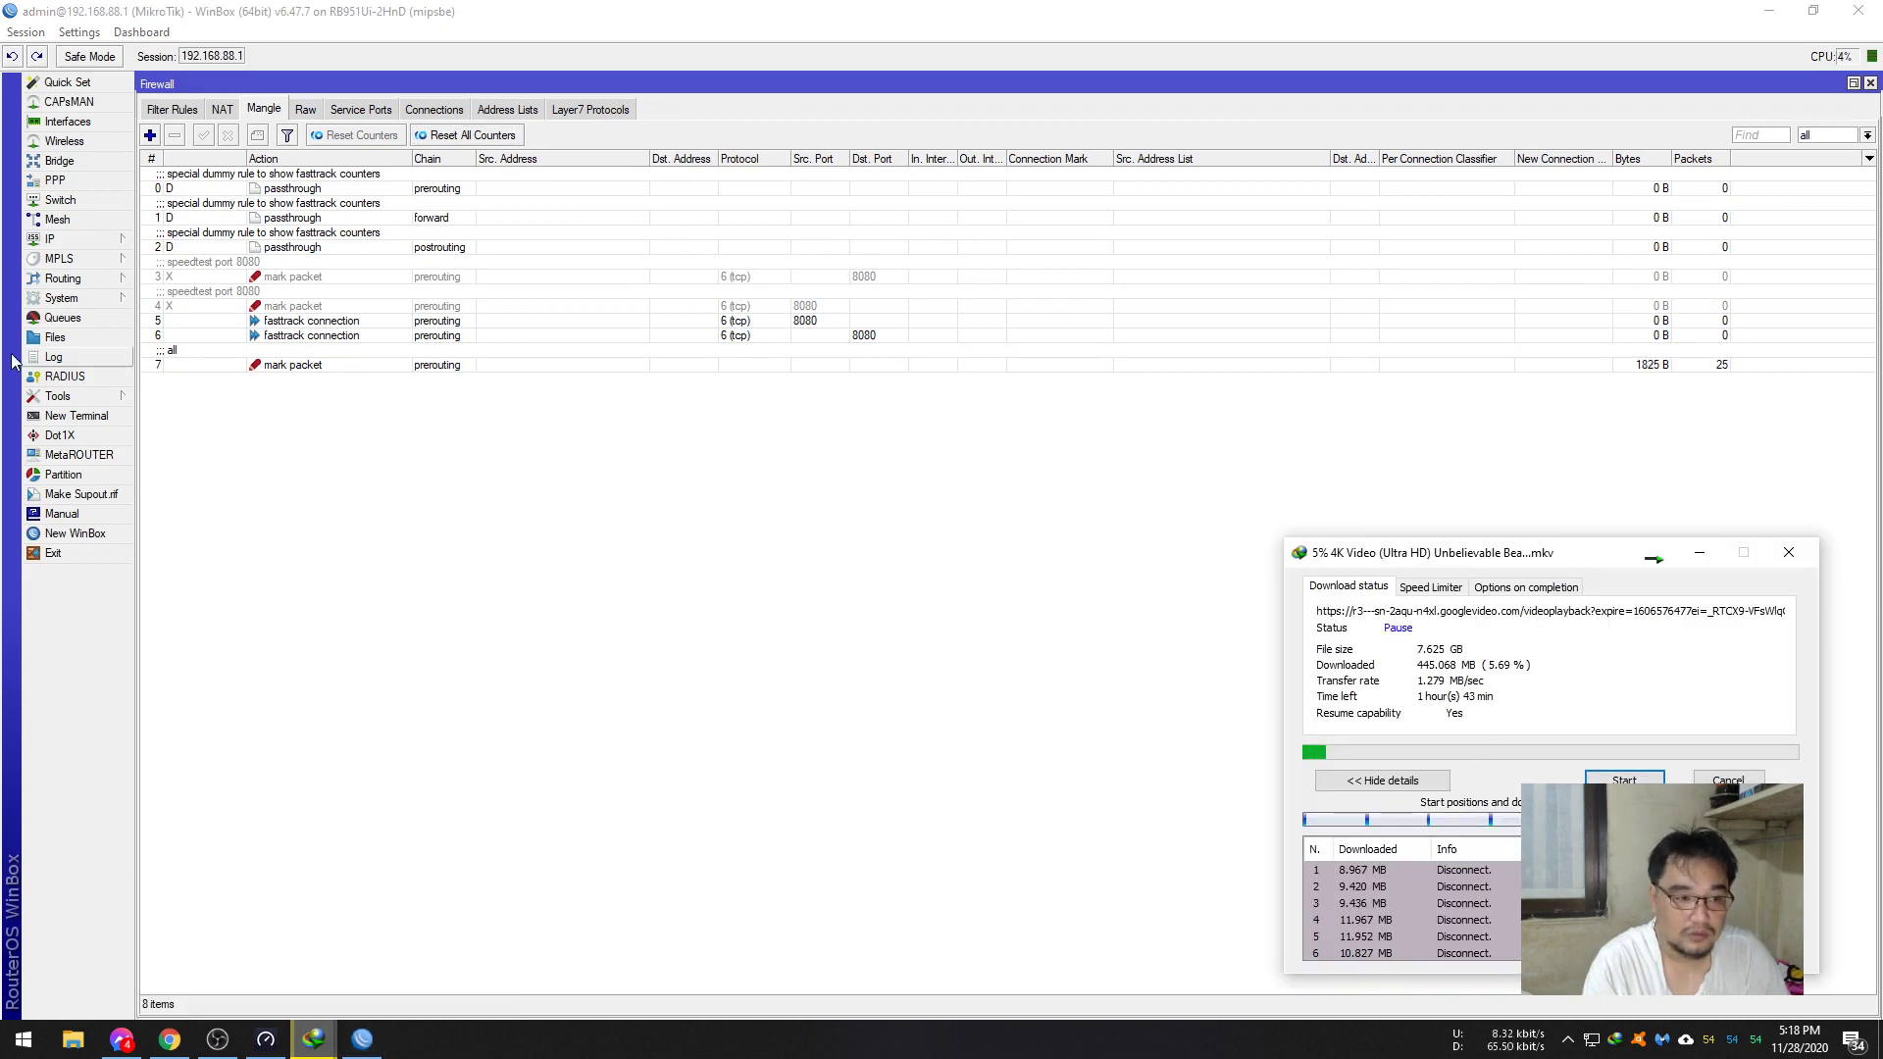
{"action": "left_click", "coordinate": [63, 318]}
{"action": "left_click_drag", "start_coordinate": [829, 384], "coordinate": [481, 423]}
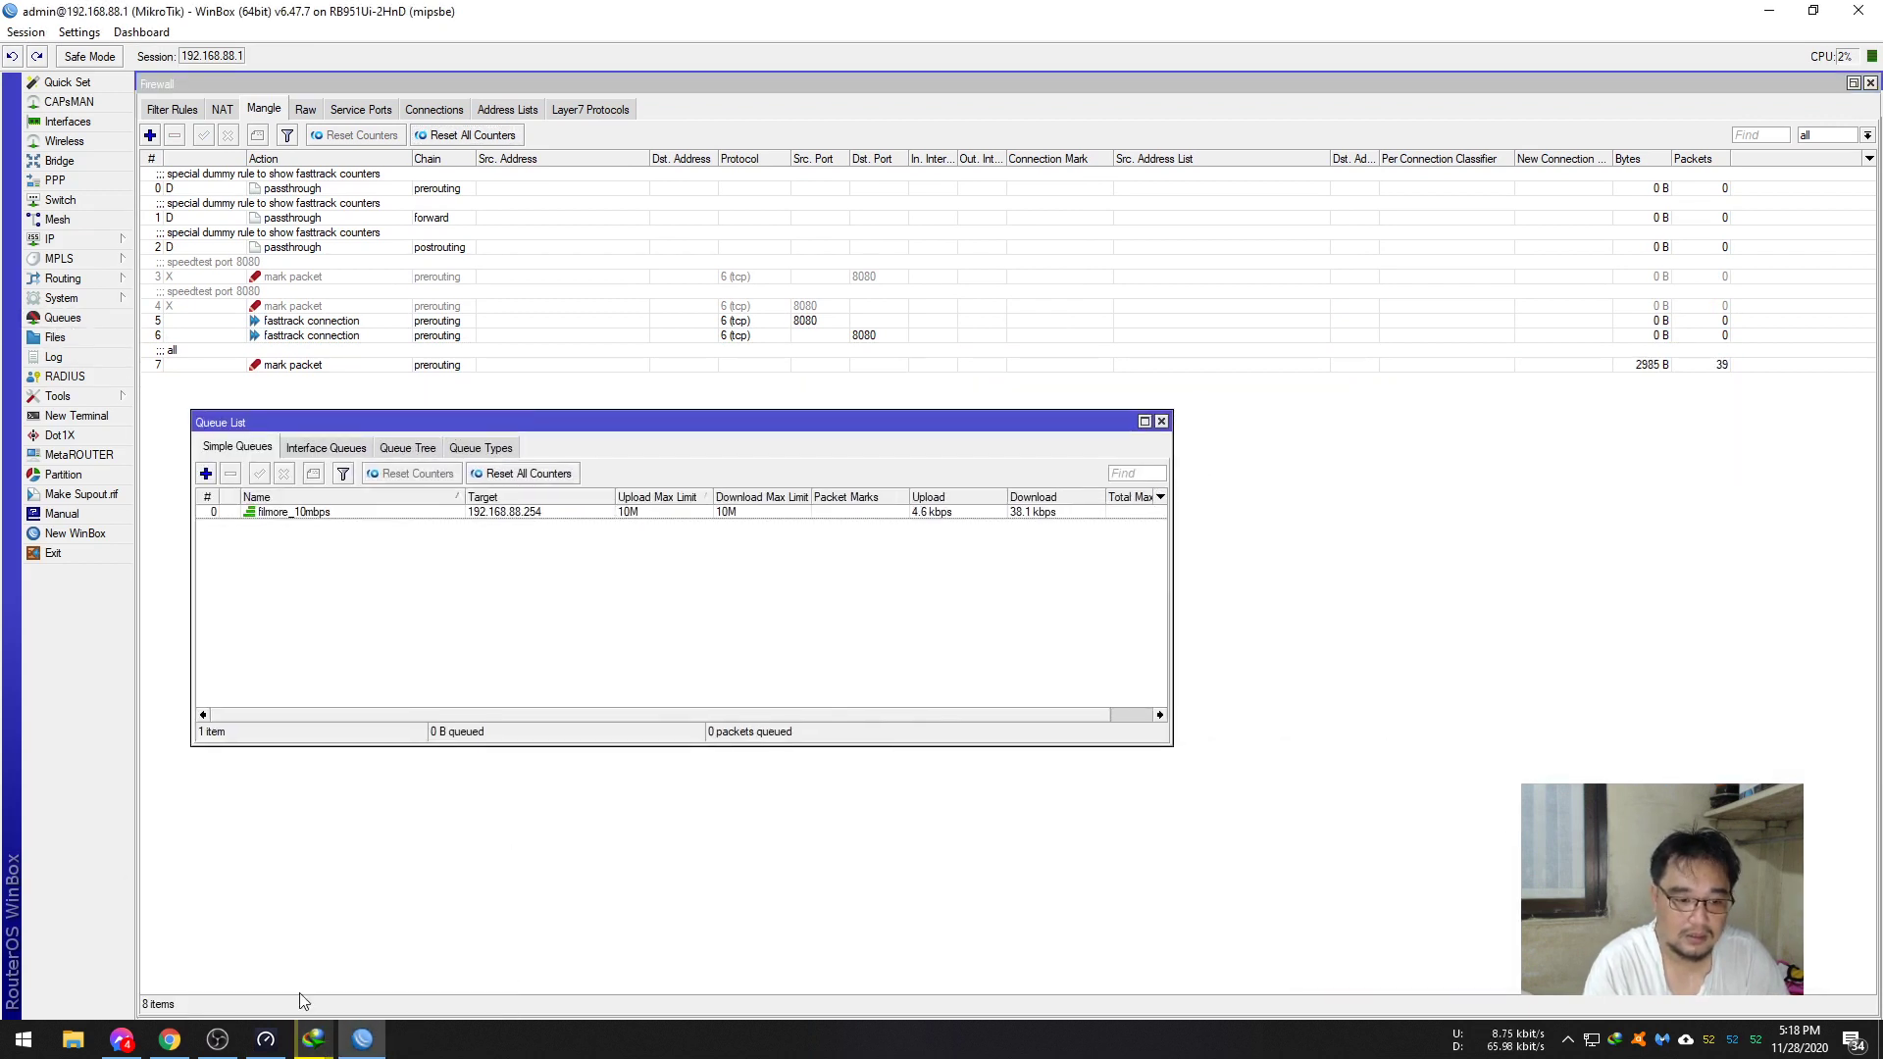
{"action": "left_click", "coordinate": [313, 1039]}
{"action": "left_click", "coordinate": [455, 965]}
{"action": "left_click", "coordinate": [1618, 776]}
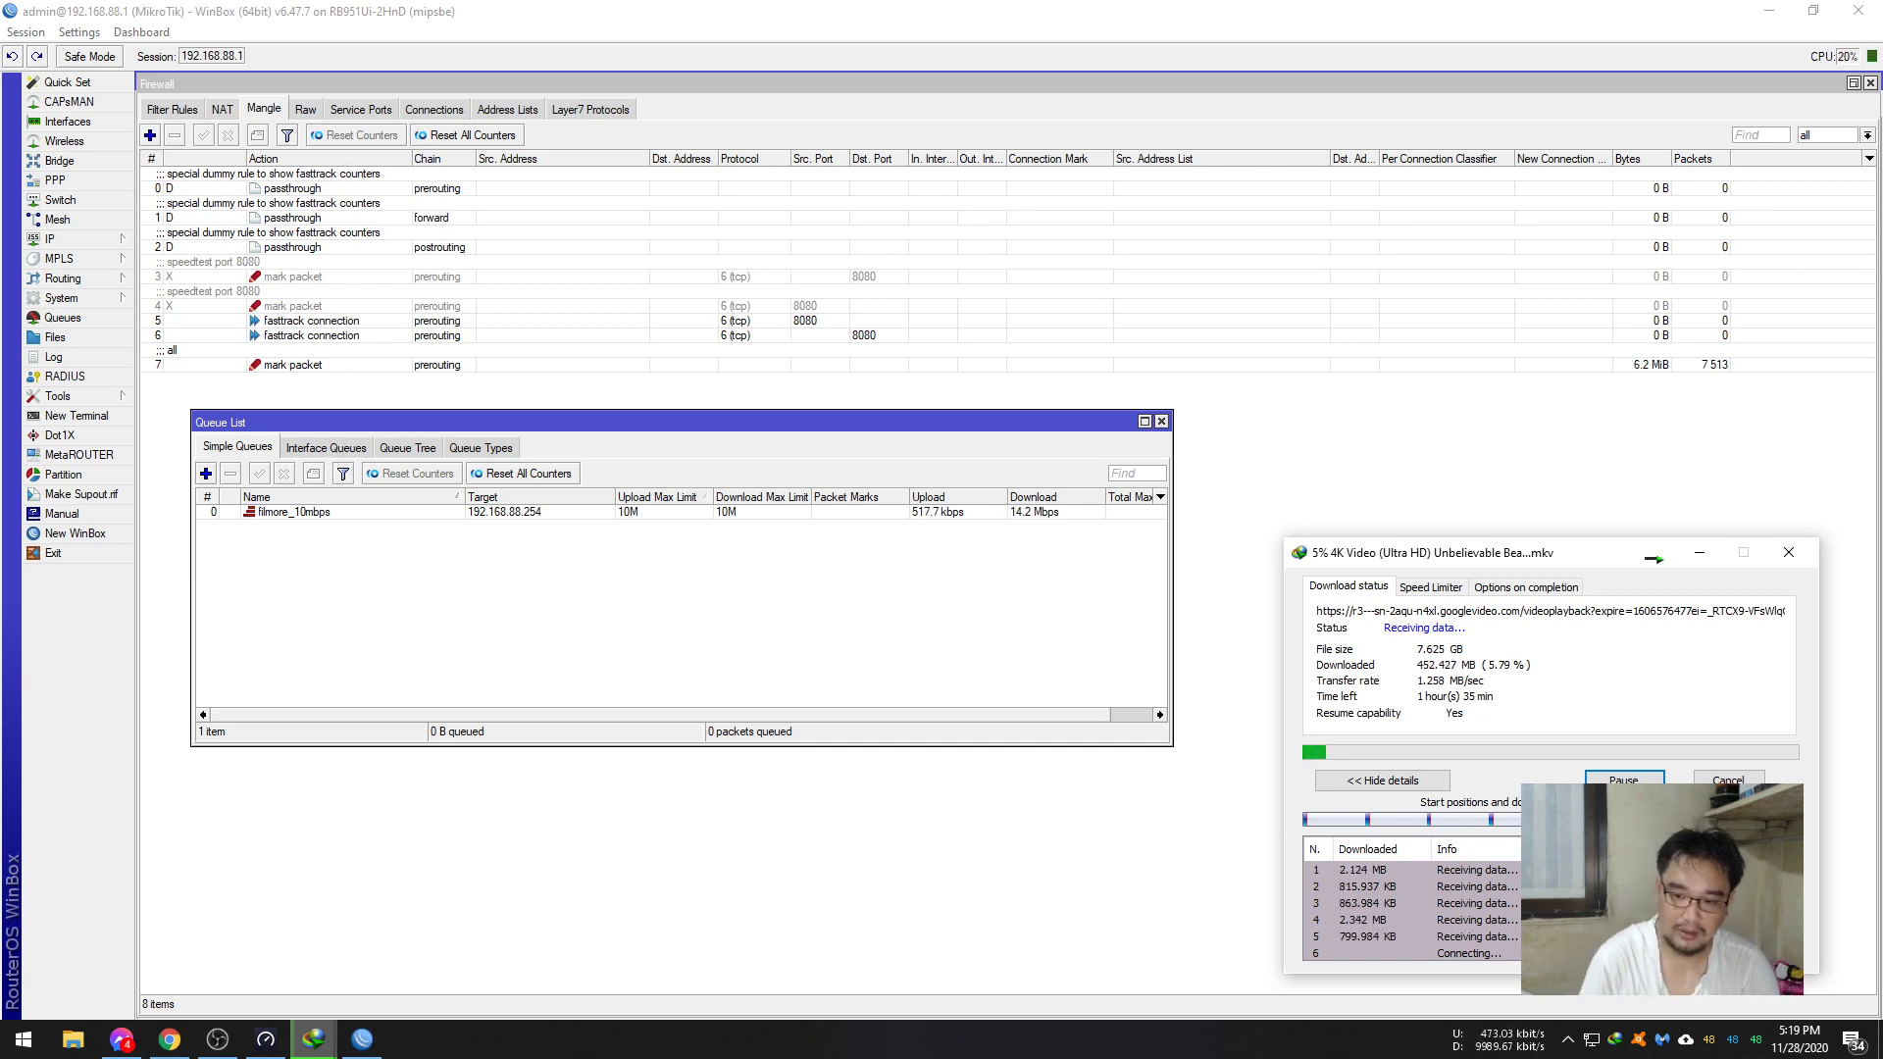
- Run Speedtest with both port 8080 fasttrack rules active while the download continues, and move its window fully into view
{"action": "left_click", "coordinate": [265, 1038]}
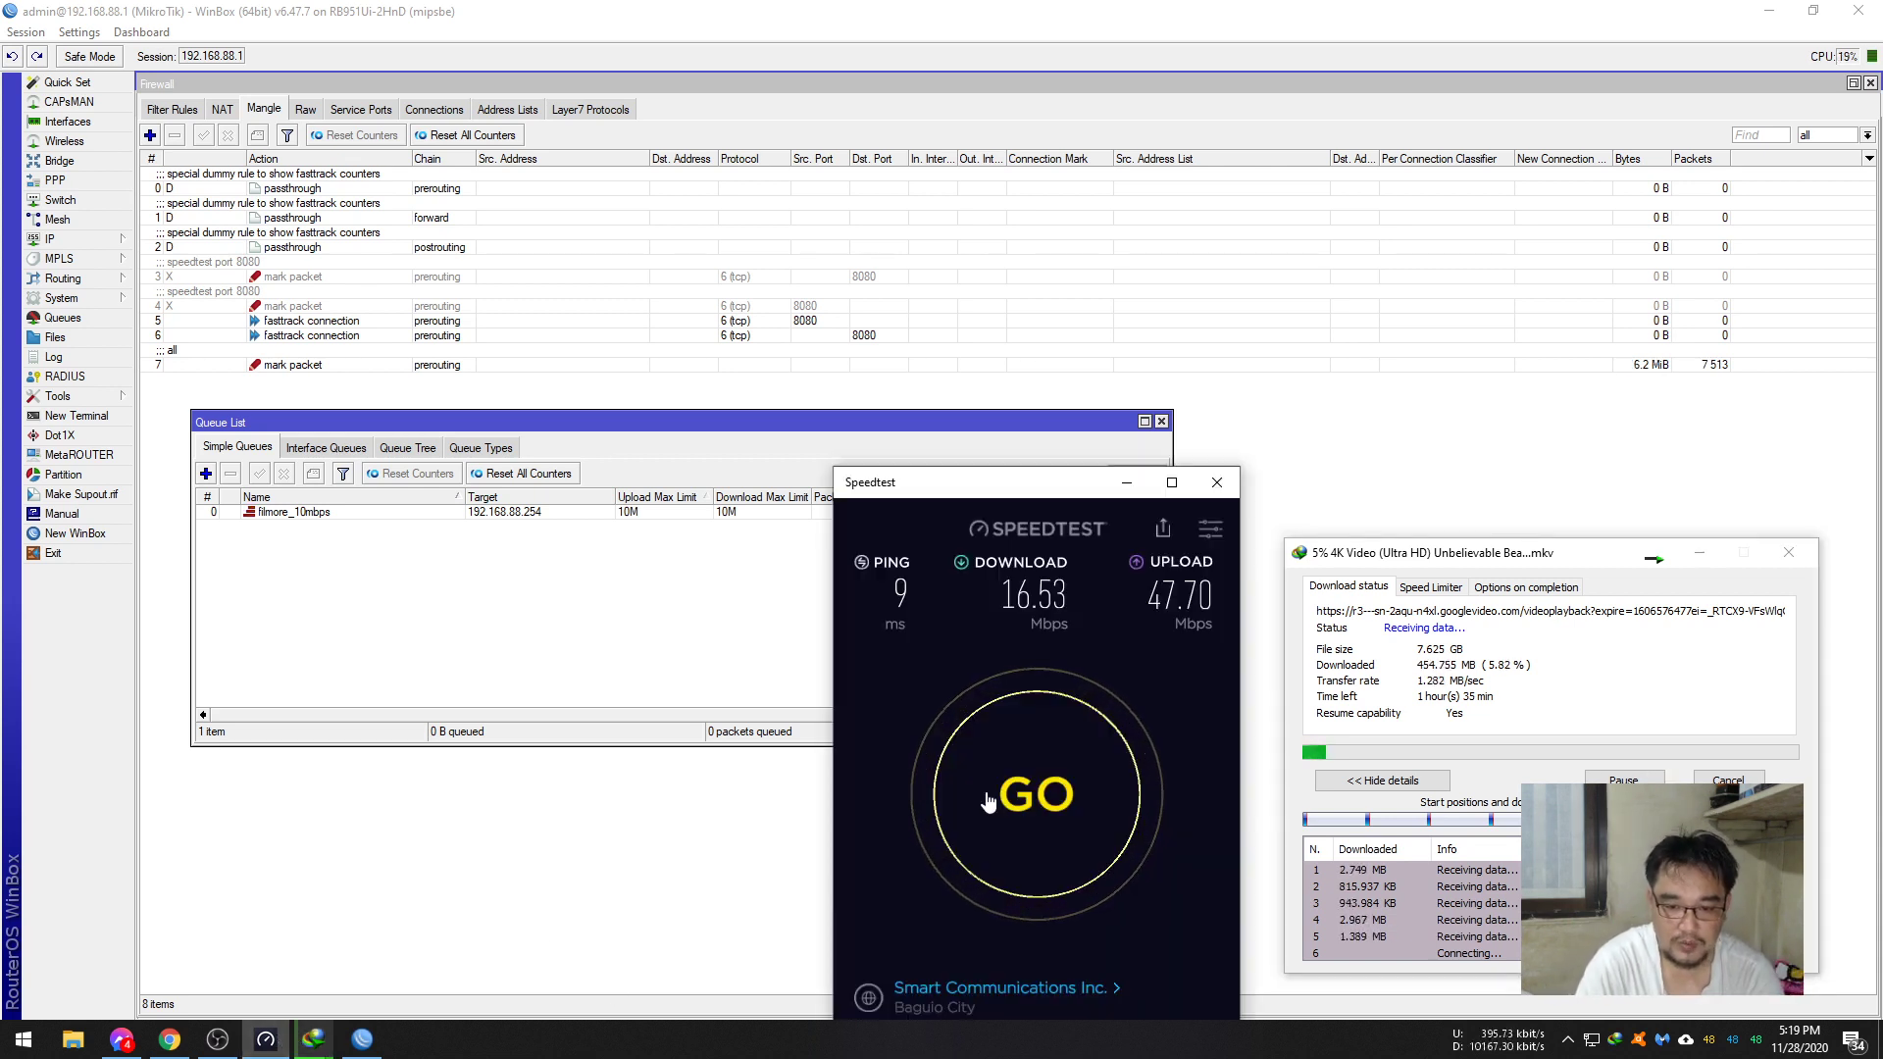
{"action": "left_click", "coordinate": [935, 902]}
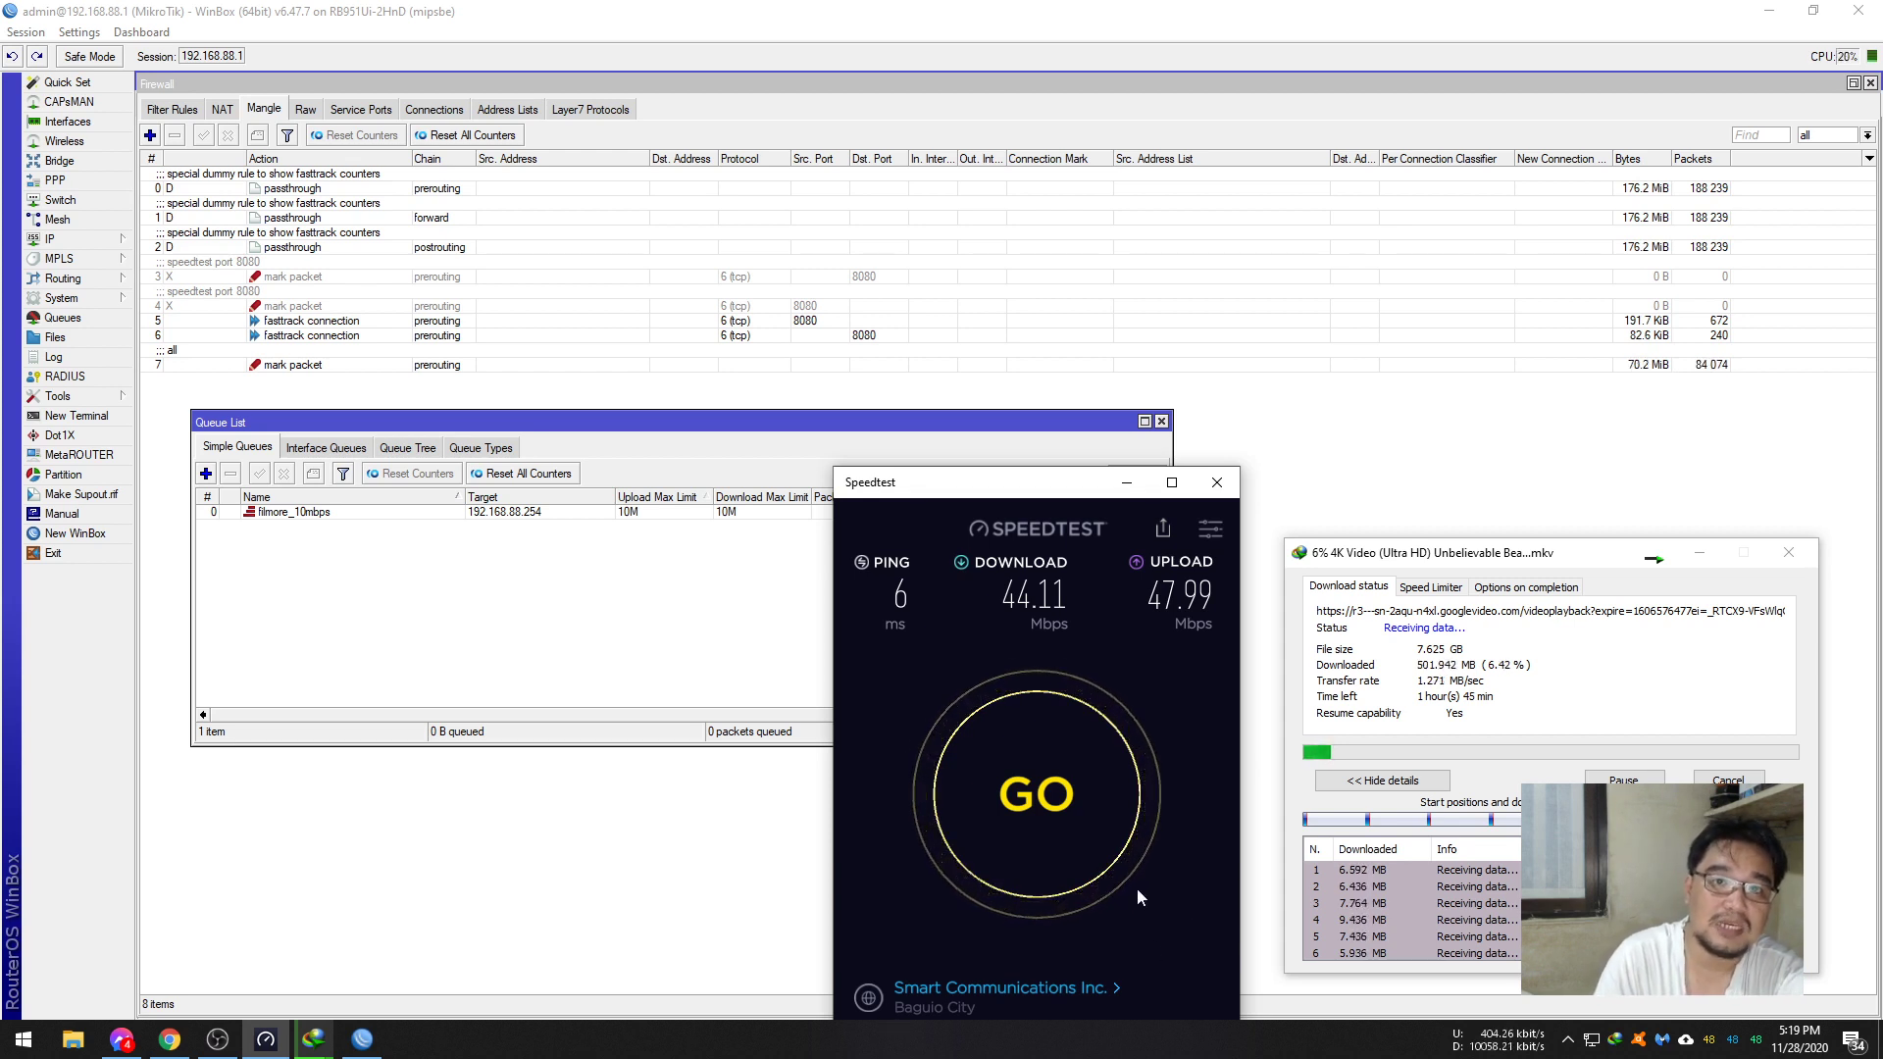
{"action": "left_click_drag", "start_coordinate": [1139, 485], "coordinate": [1141, 341]}
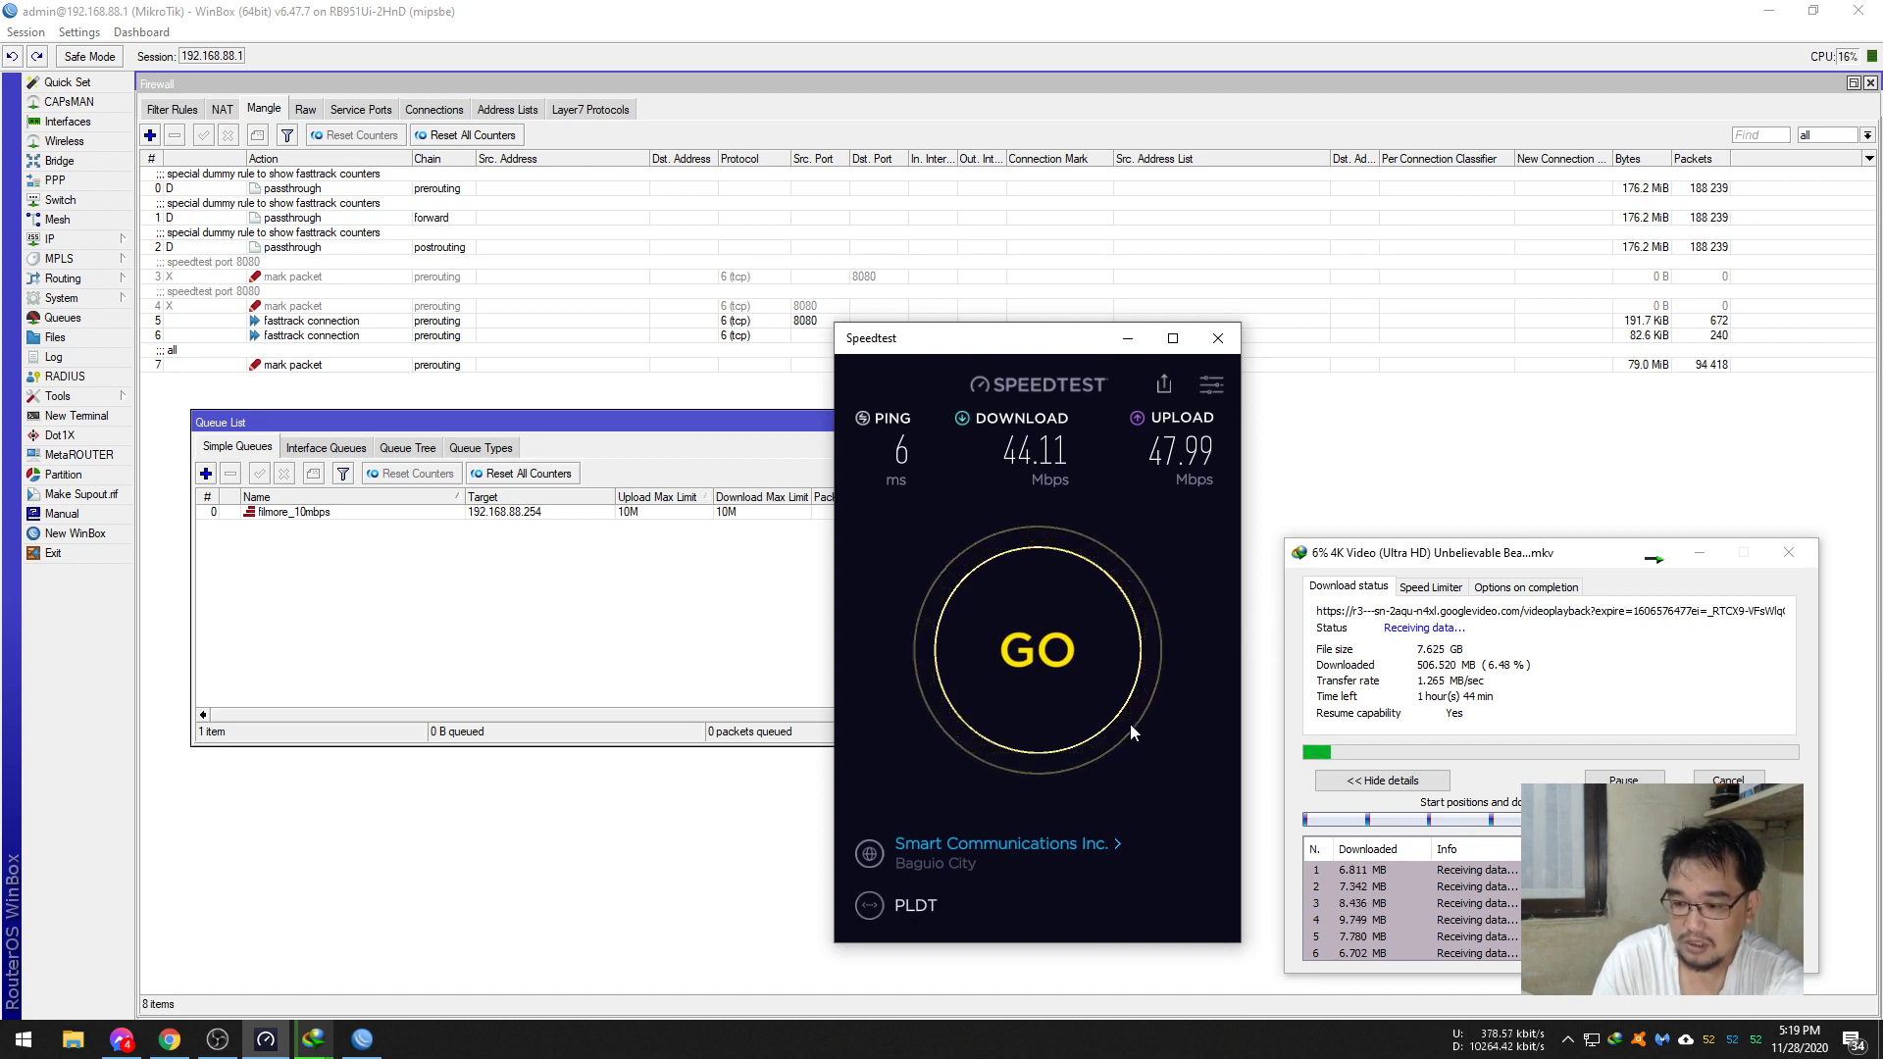
{"action": "left_click", "coordinate": [320, 1045]}
{"action": "left_click", "coordinate": [266, 1039]}
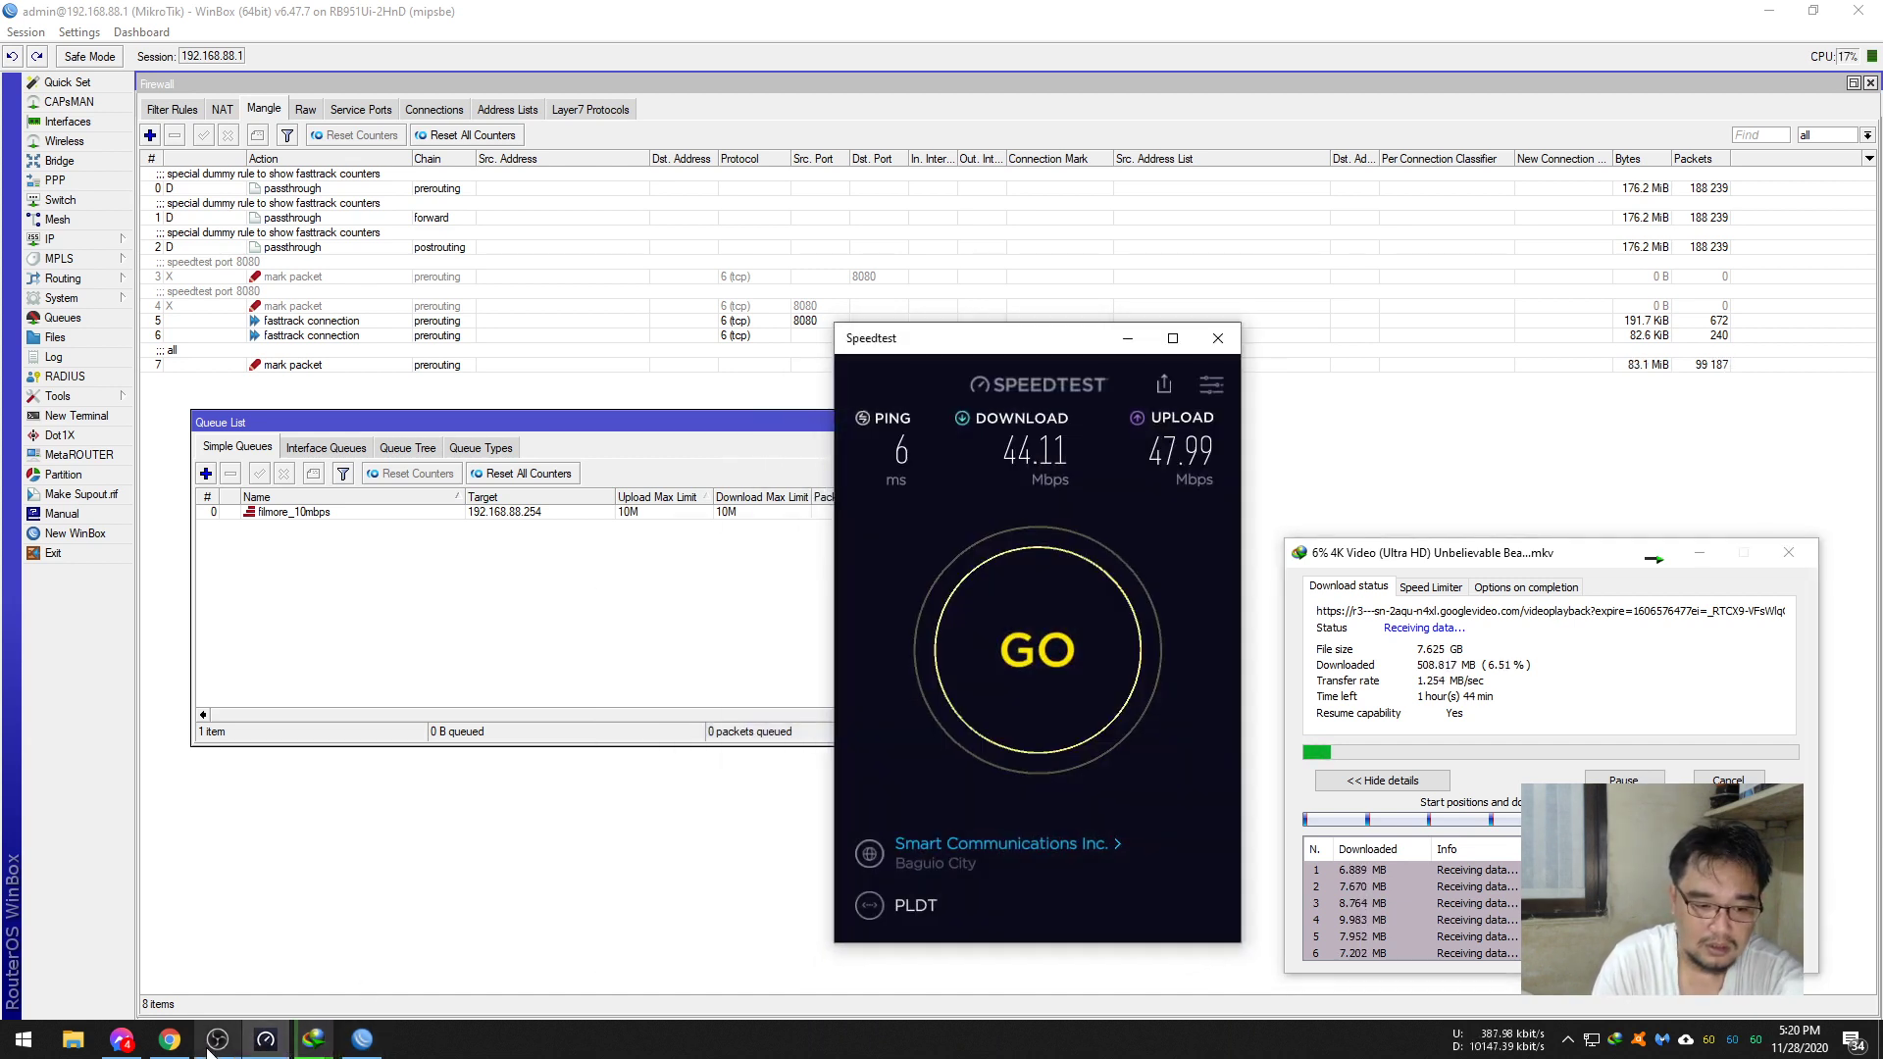